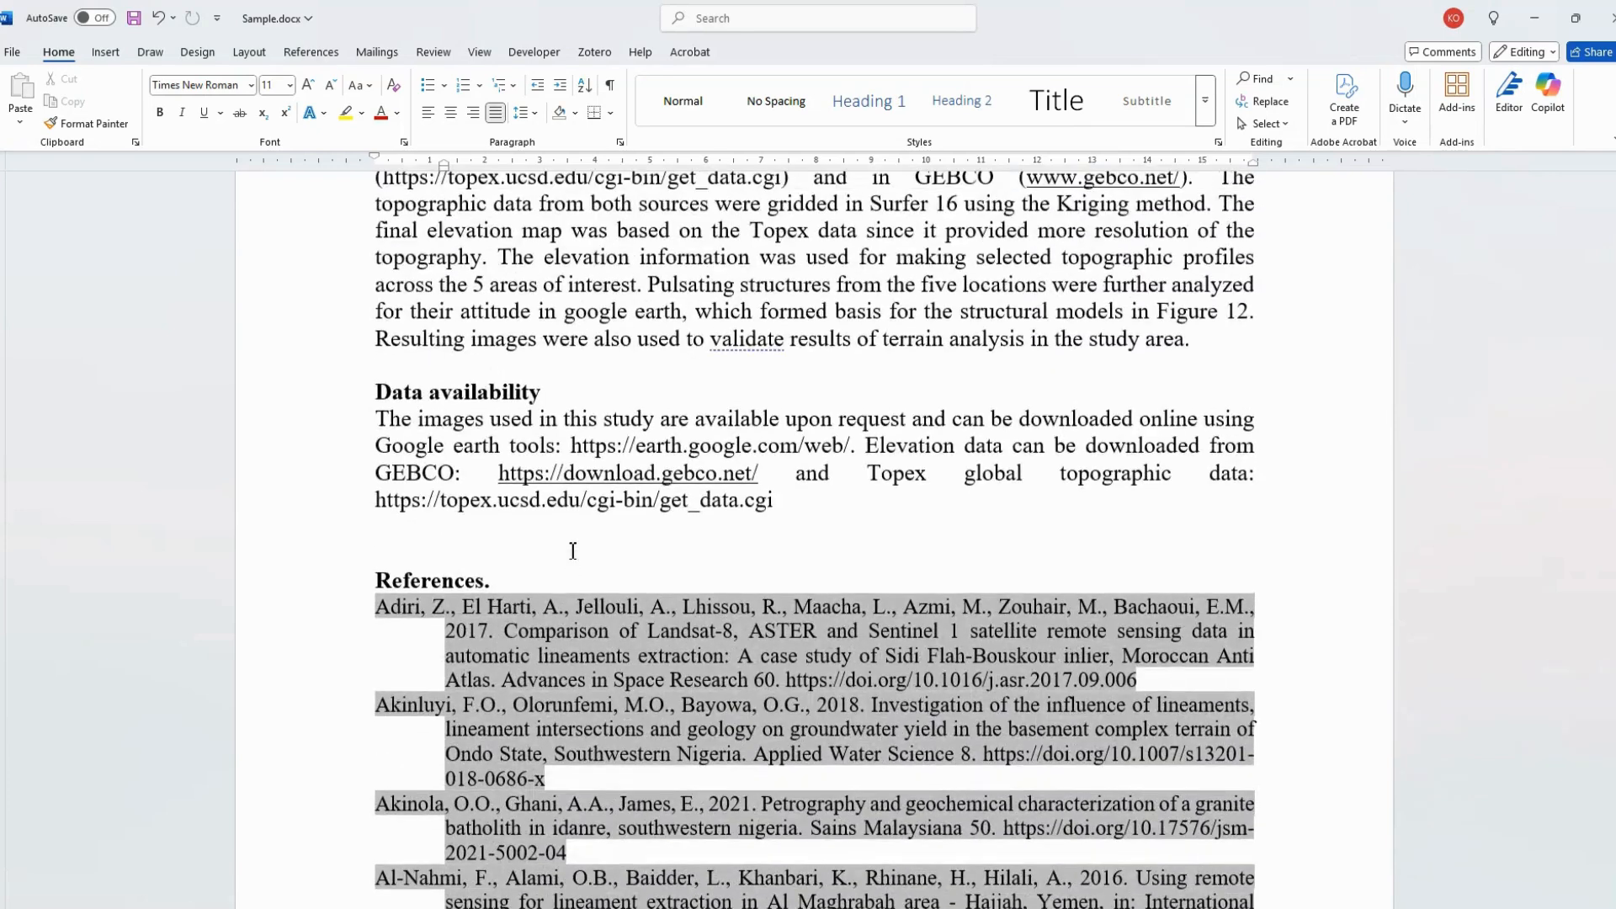
Delete everything from the "Data availability" heading to the end of the document, including the references.
left_click(392, 547)
left_click(376, 393)
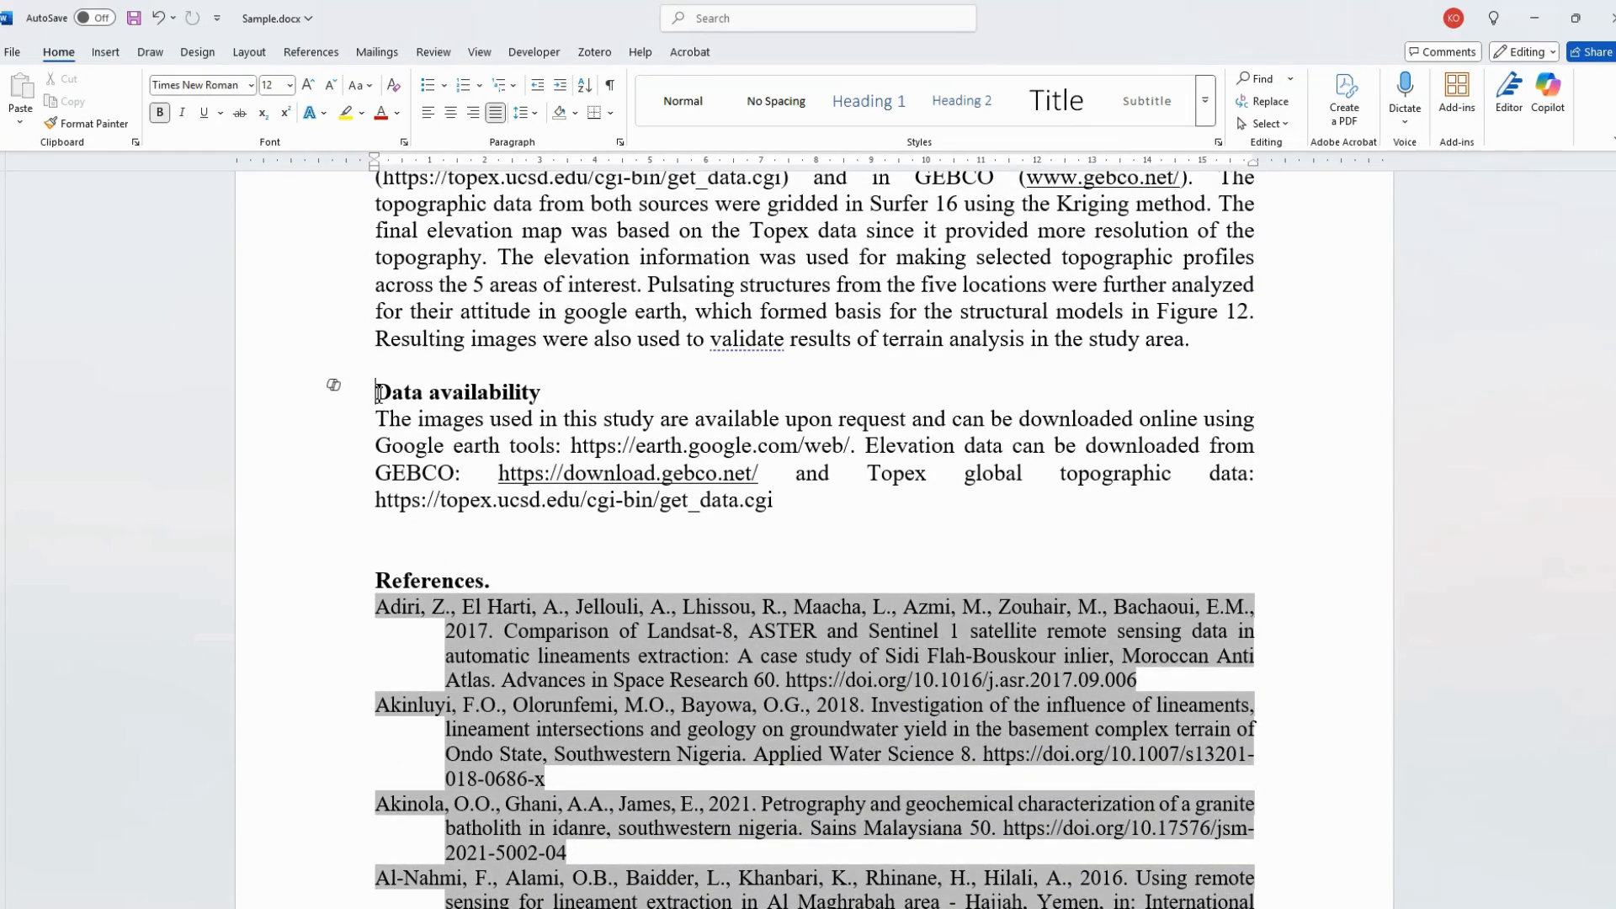
key("ctrl+shift+End")
key("Delete")
scroll(628, 375, "up", 4)
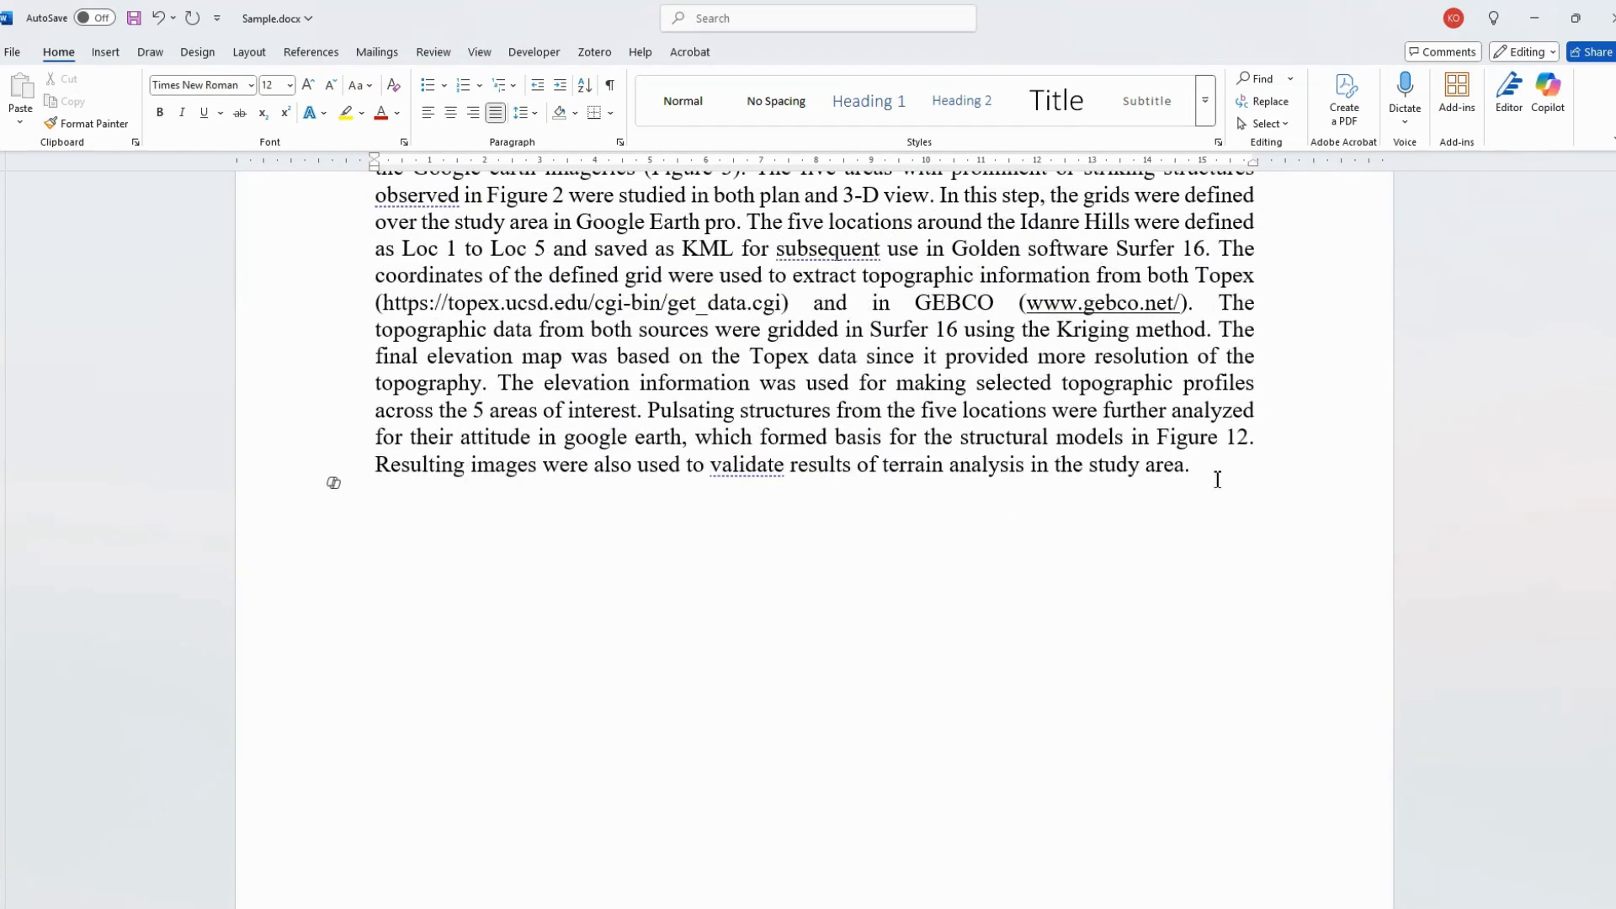
Copy the body text from the "1. Introduction." heading through the end of the document.
key("ctrl+Home")
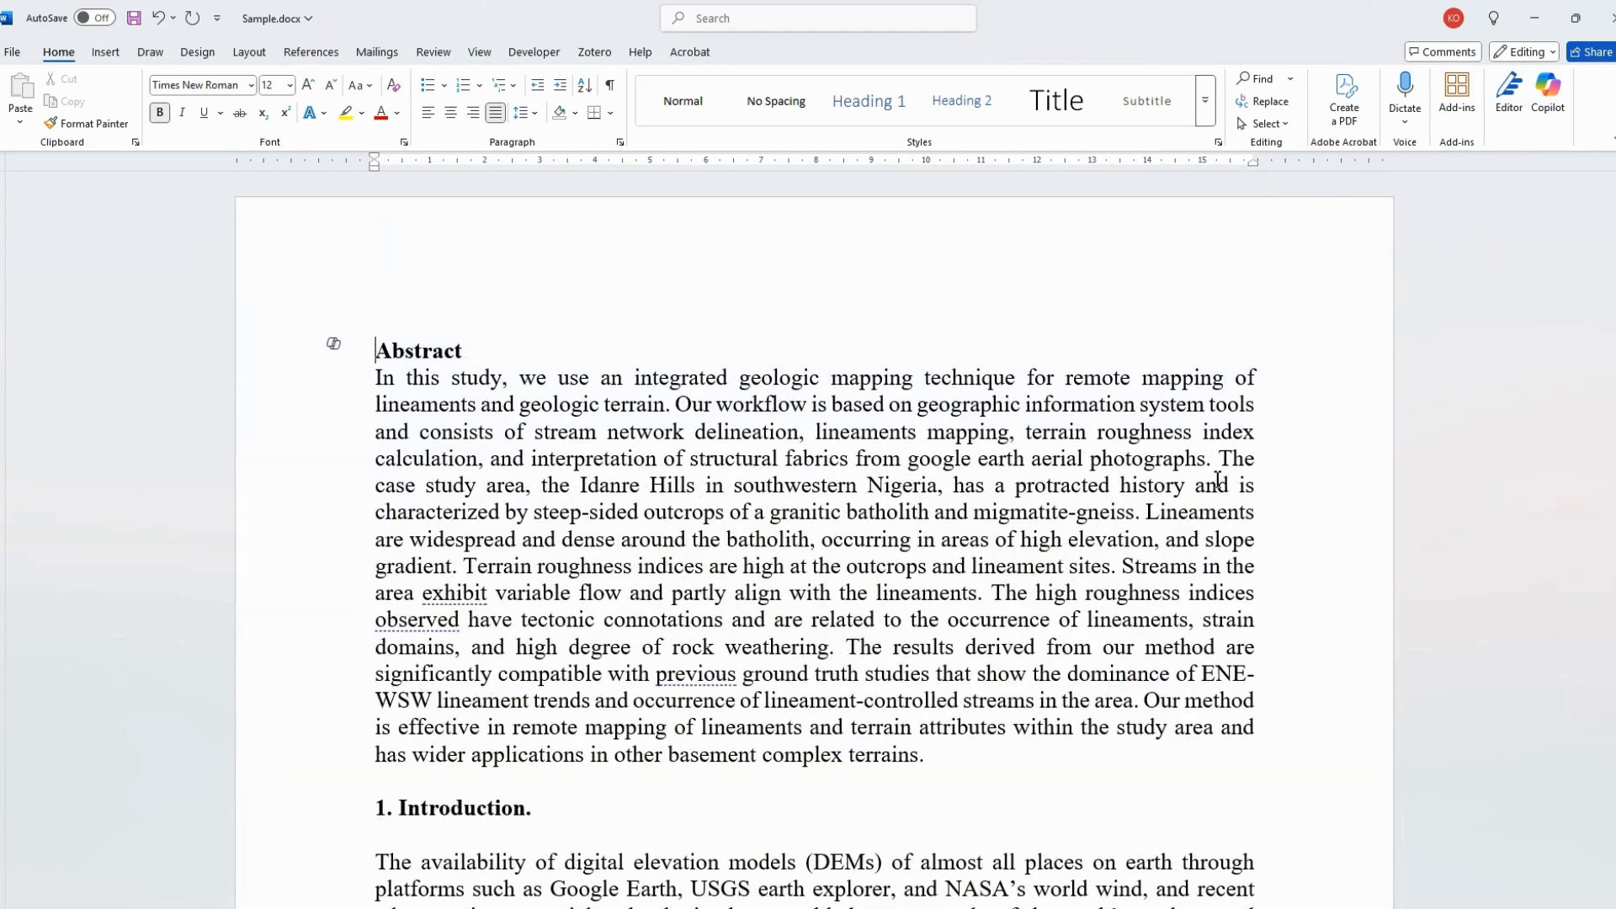
left_click(371, 806)
key("ctrl+shift+End")
key("ctrl+c")
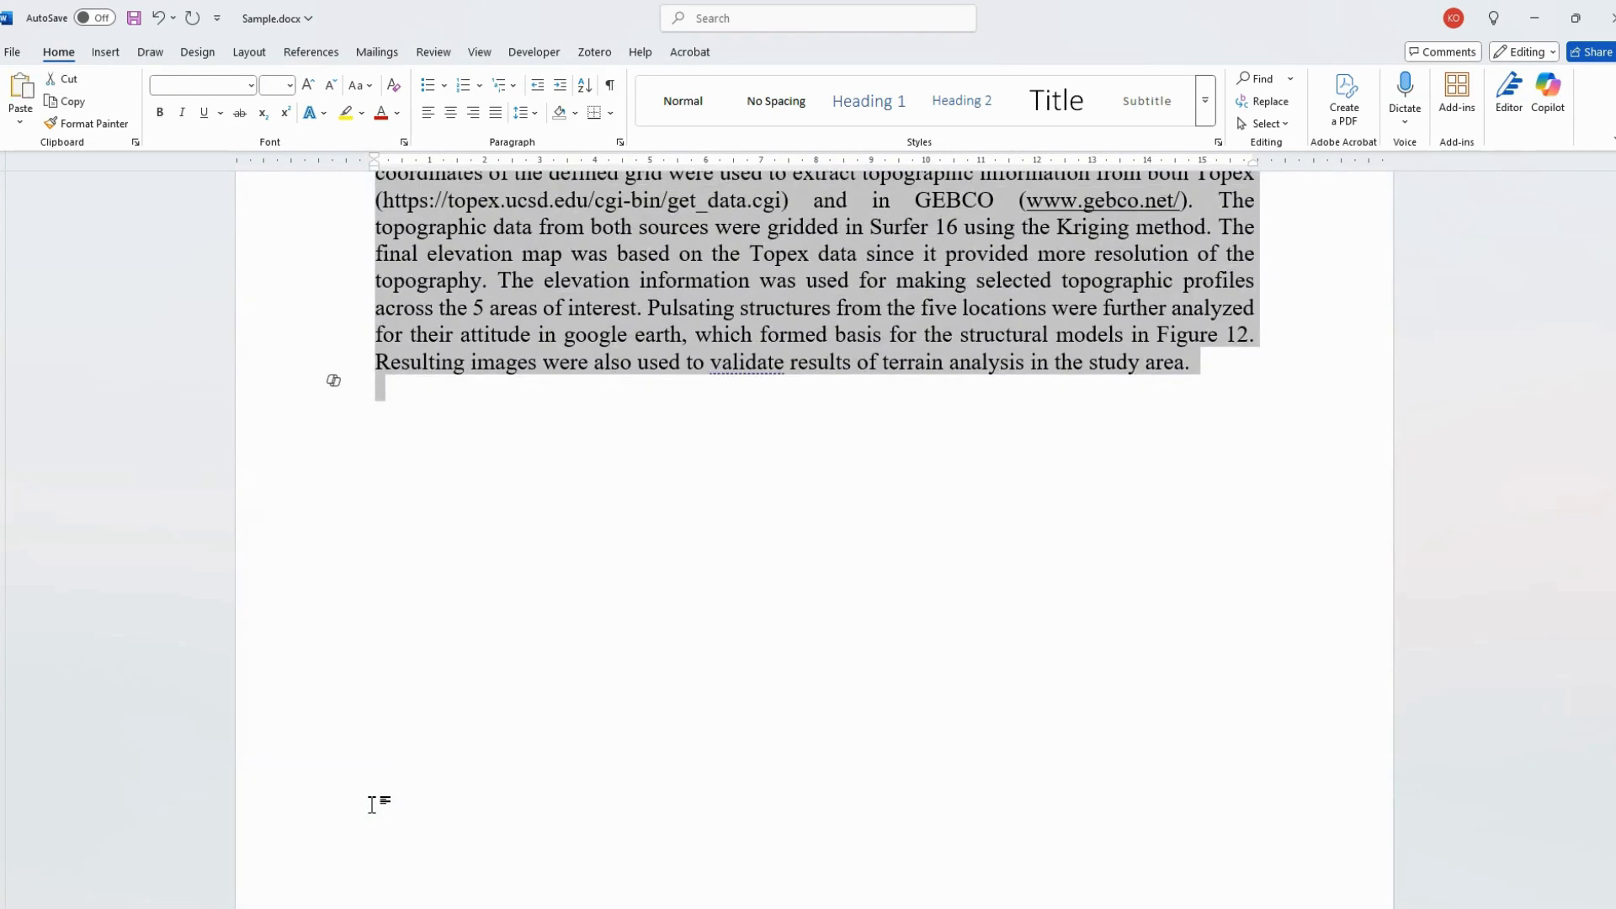
Switch to ChatGPT and paste the copied manuscript text into the prompt, going to its end.
key("alt+Tab")
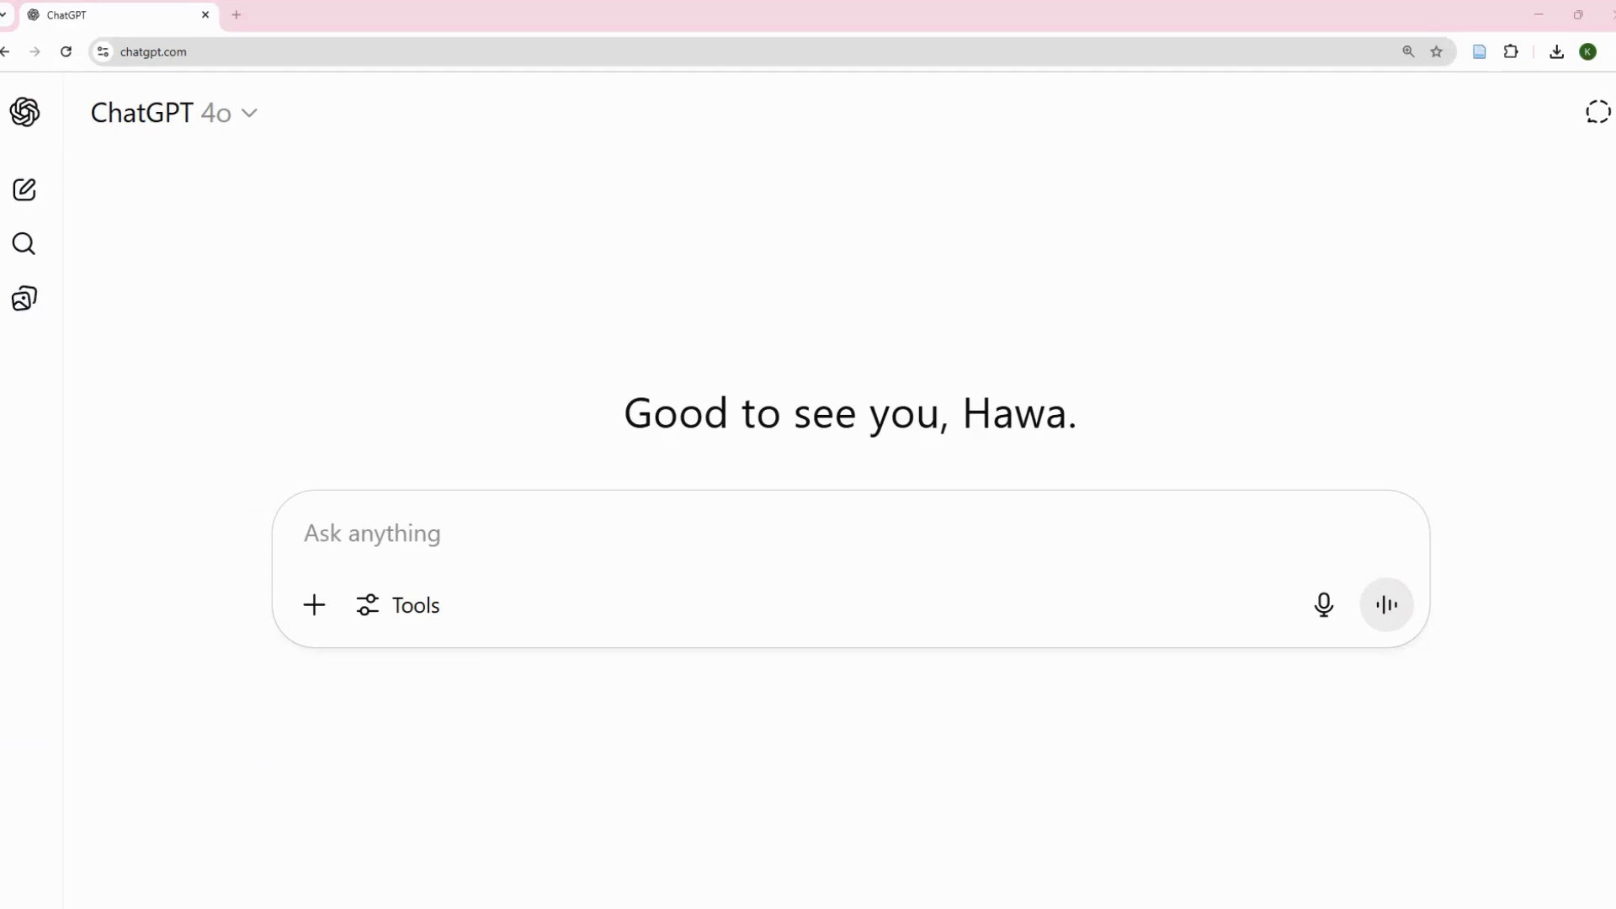
left_click(495, 564)
key("ctrl+v")
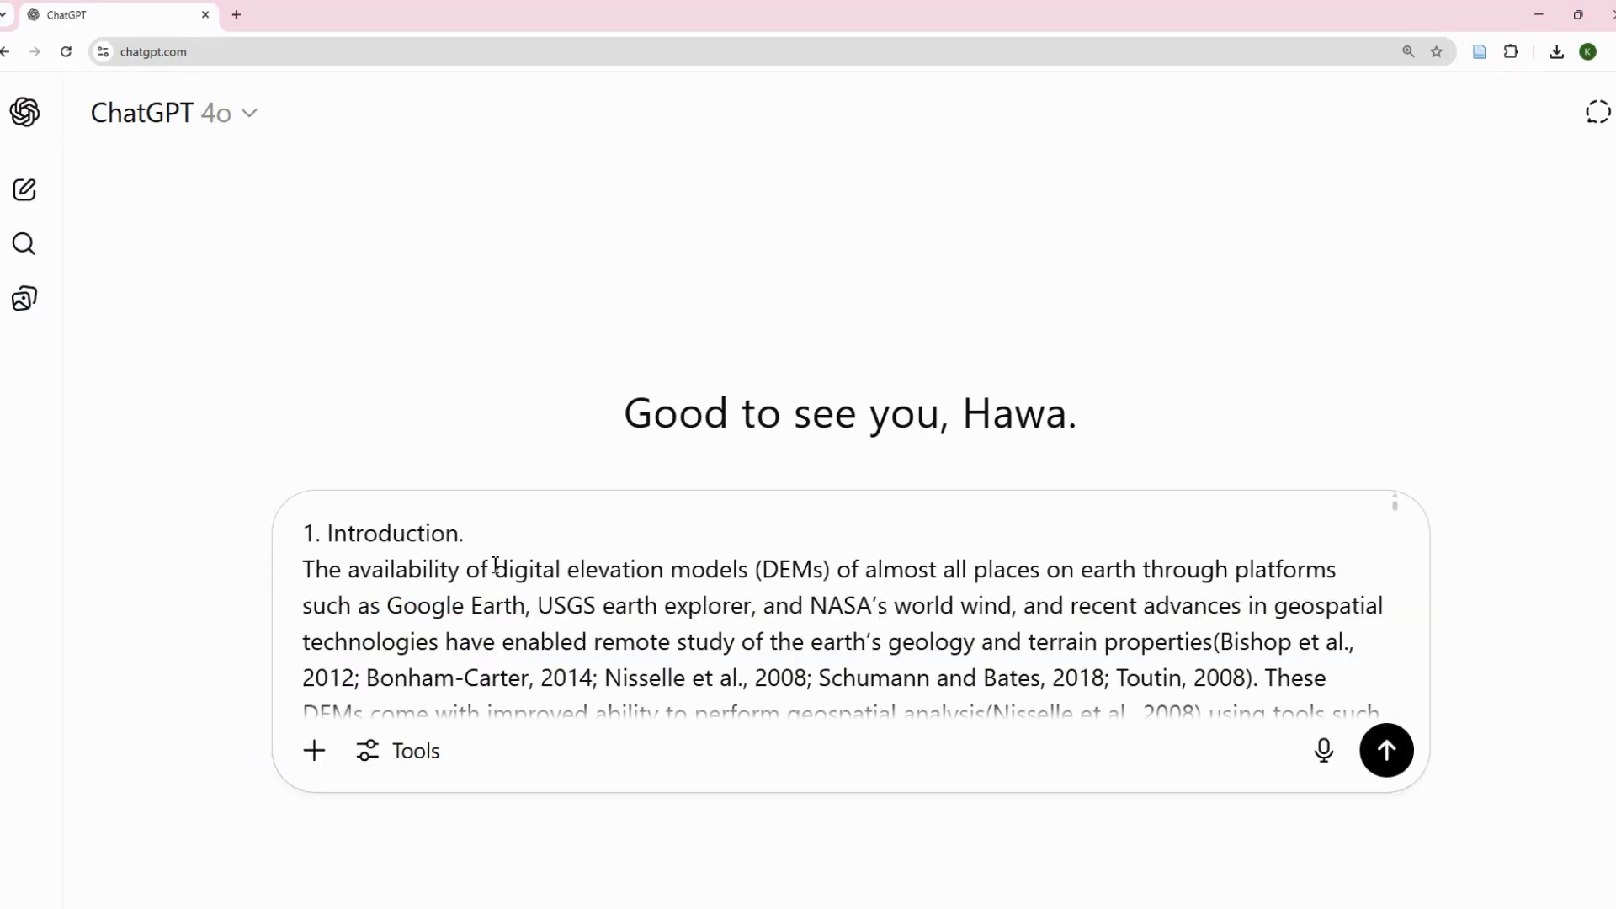
scroll(1391, 564, "down", 5)
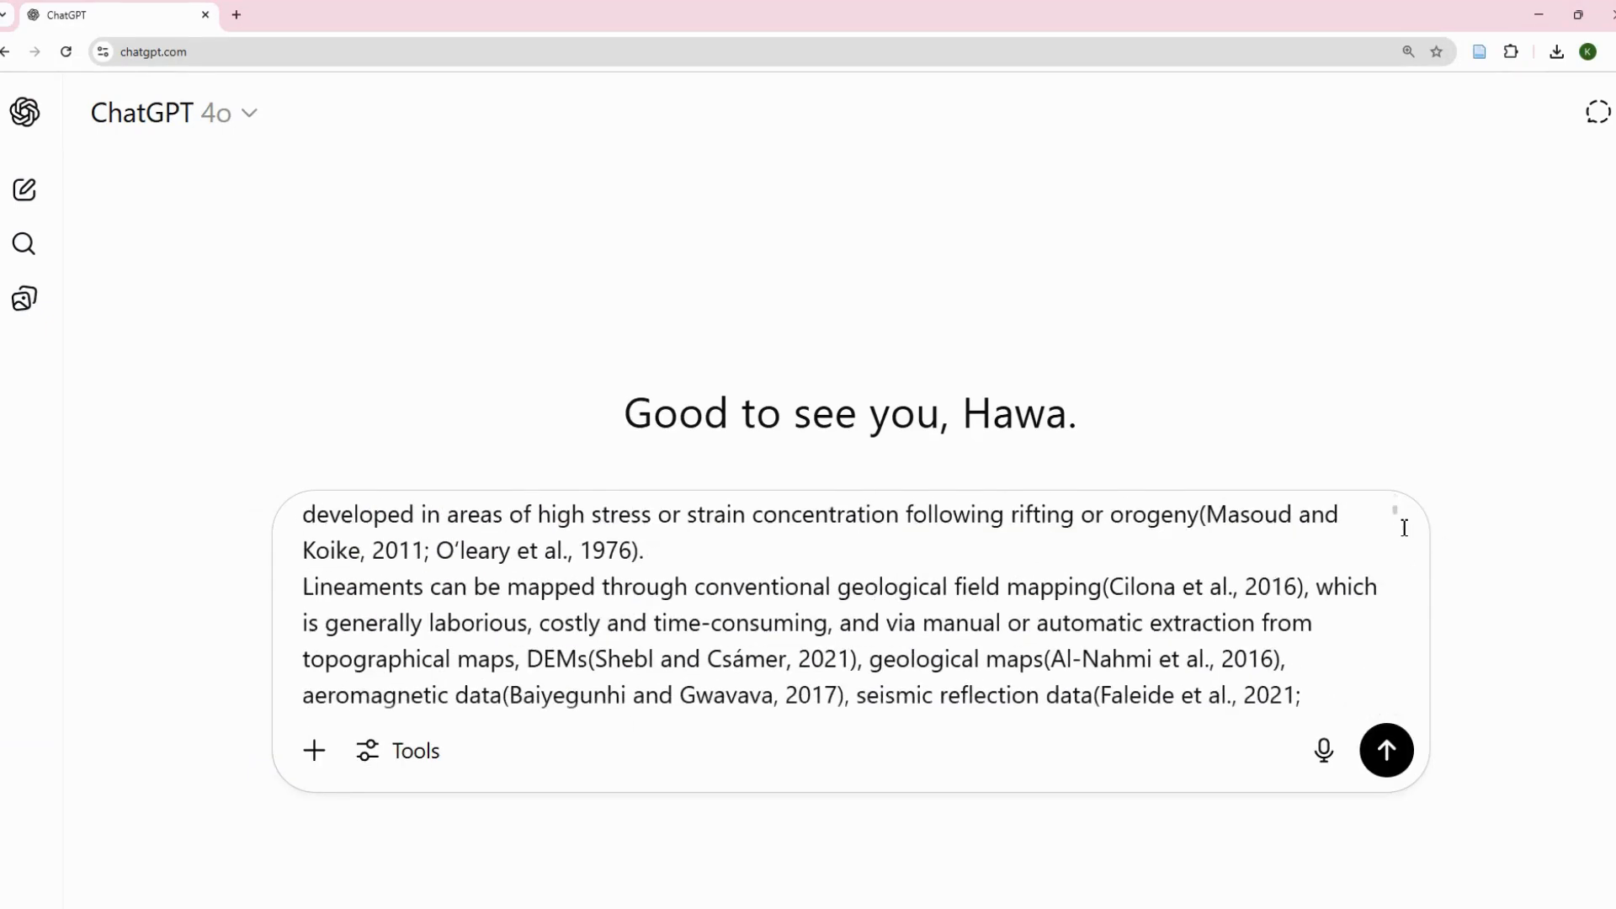
left_click_drag(1397, 514, 1401, 722)
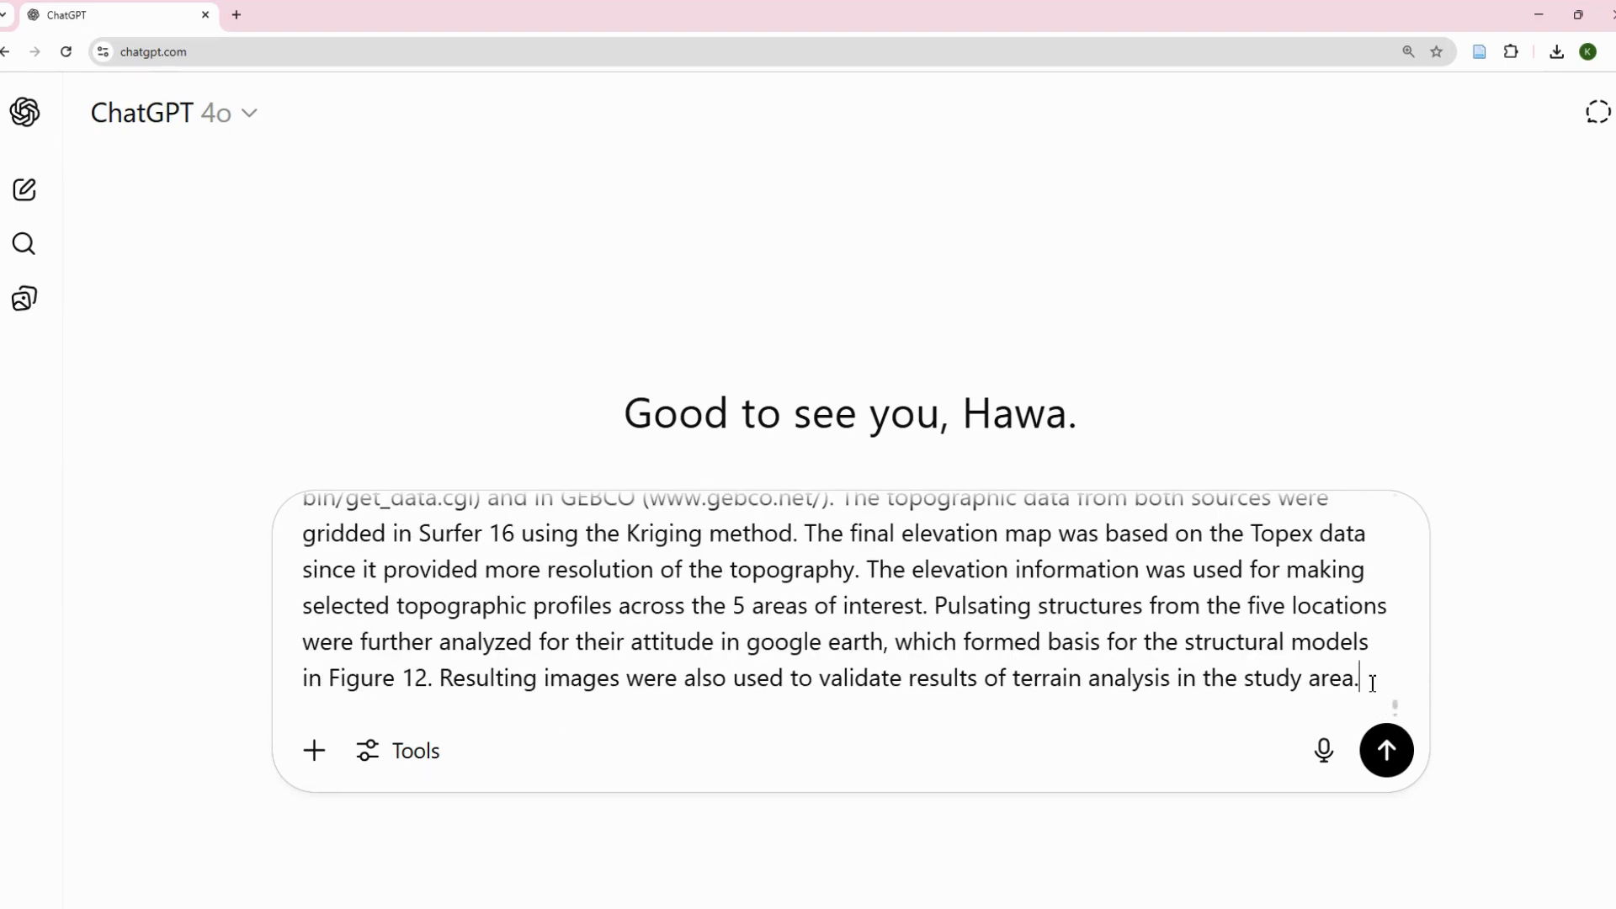
Add the instruction "Write a 250 word abstract for the text or draft above." after the pasted text and submit the prompt.
type("Write")
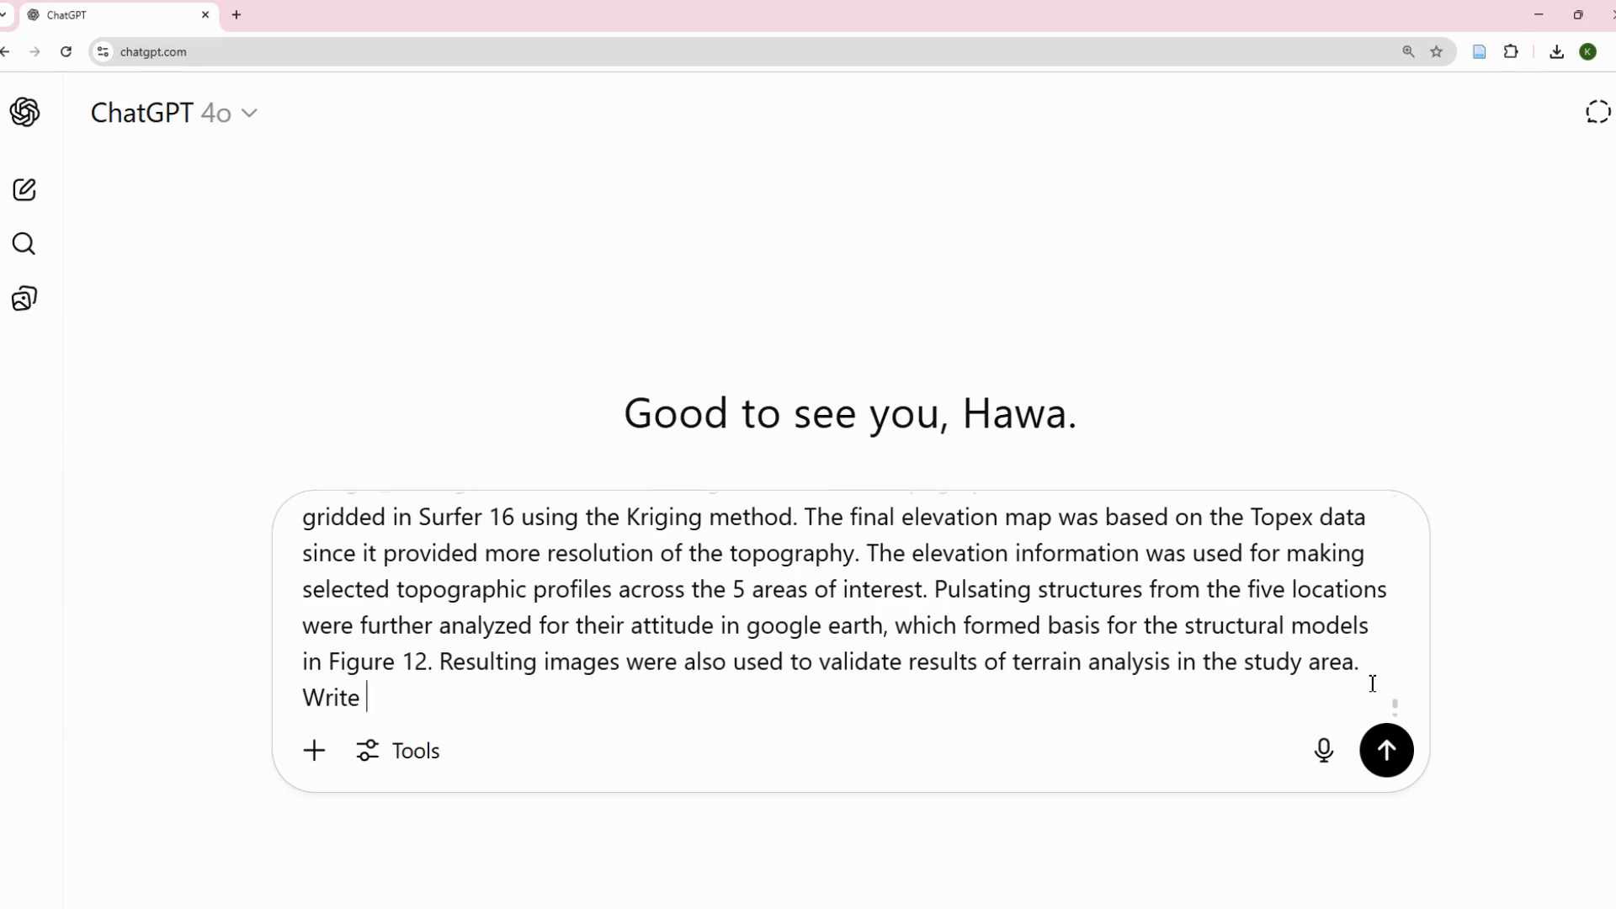
type("a 12")
key("BackSpace")
type("50 wro")
key("BackSpace")
type("ord a")
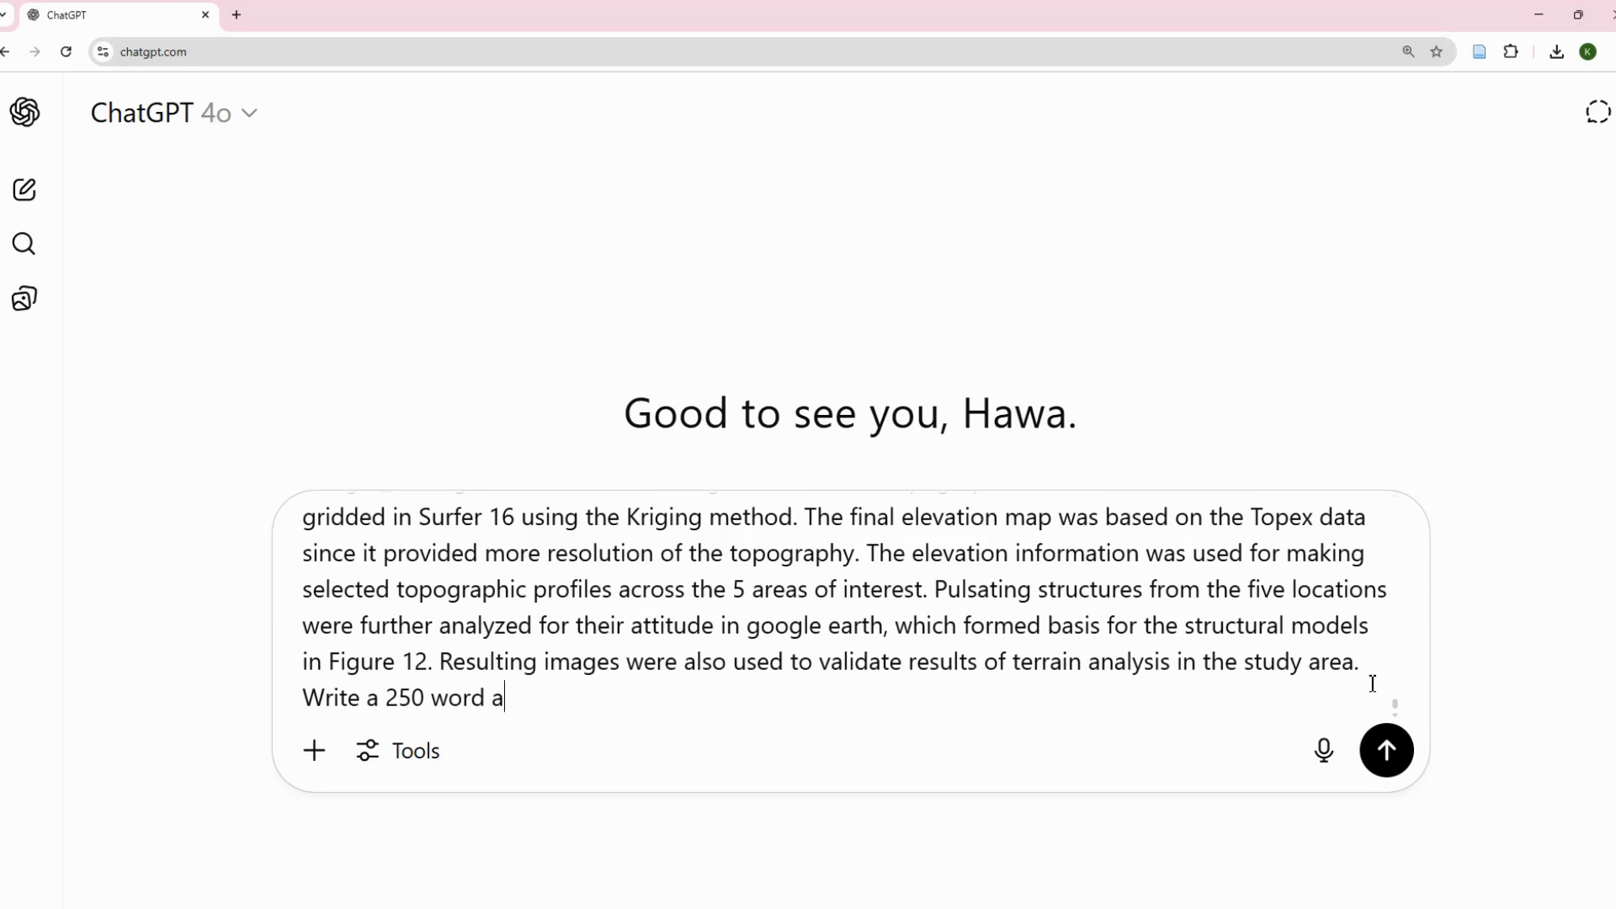
type("bstract for the text ")
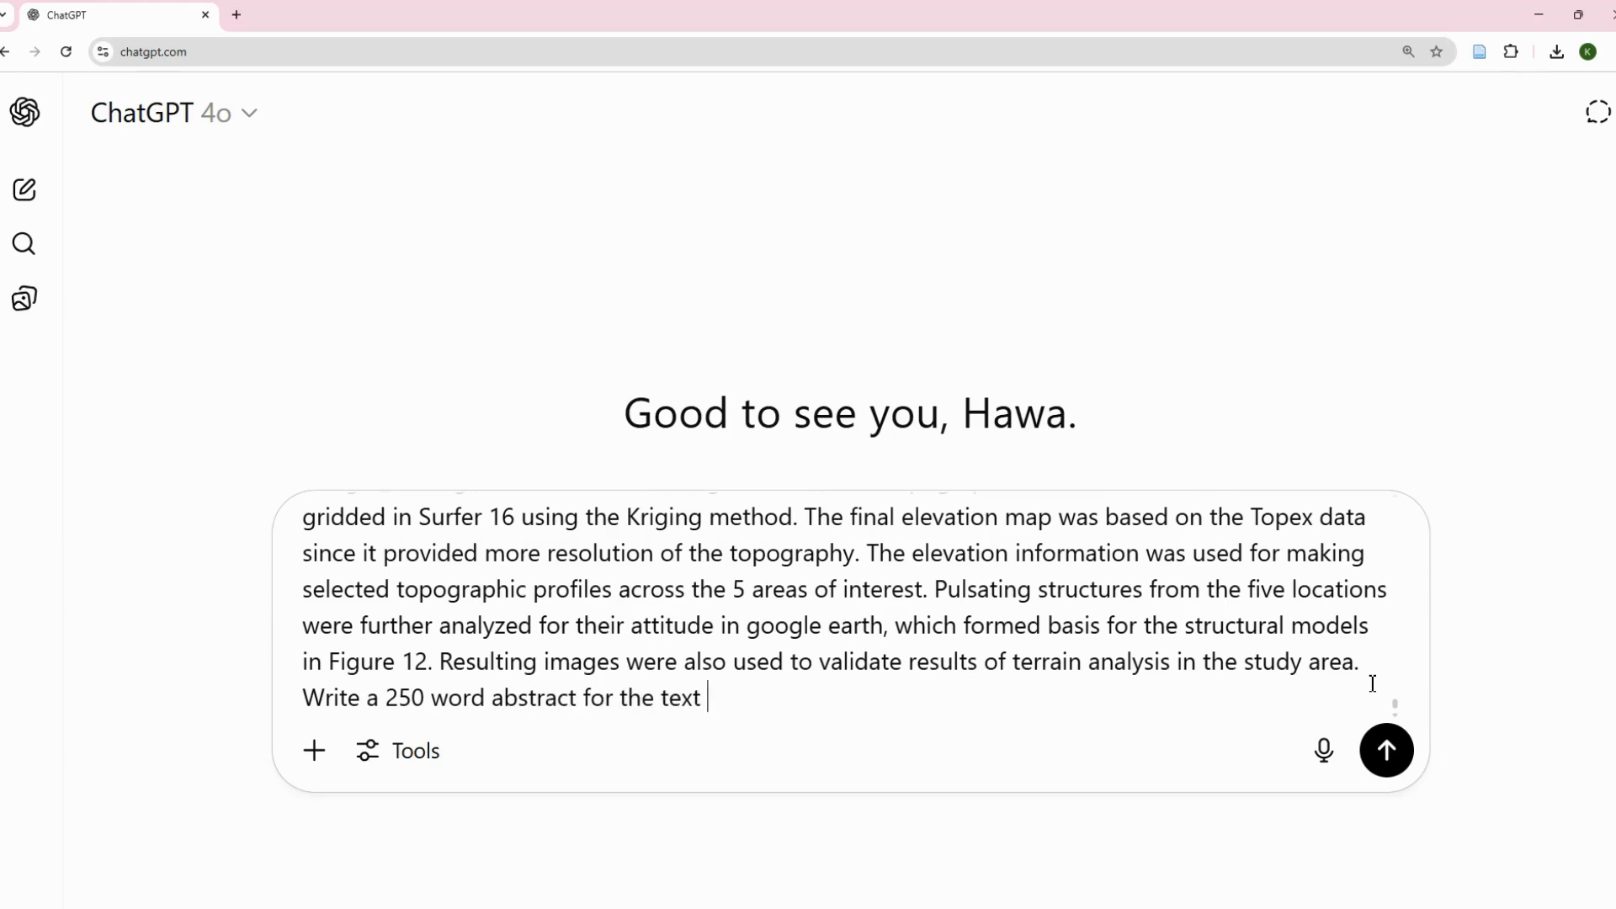
type("or draft above")
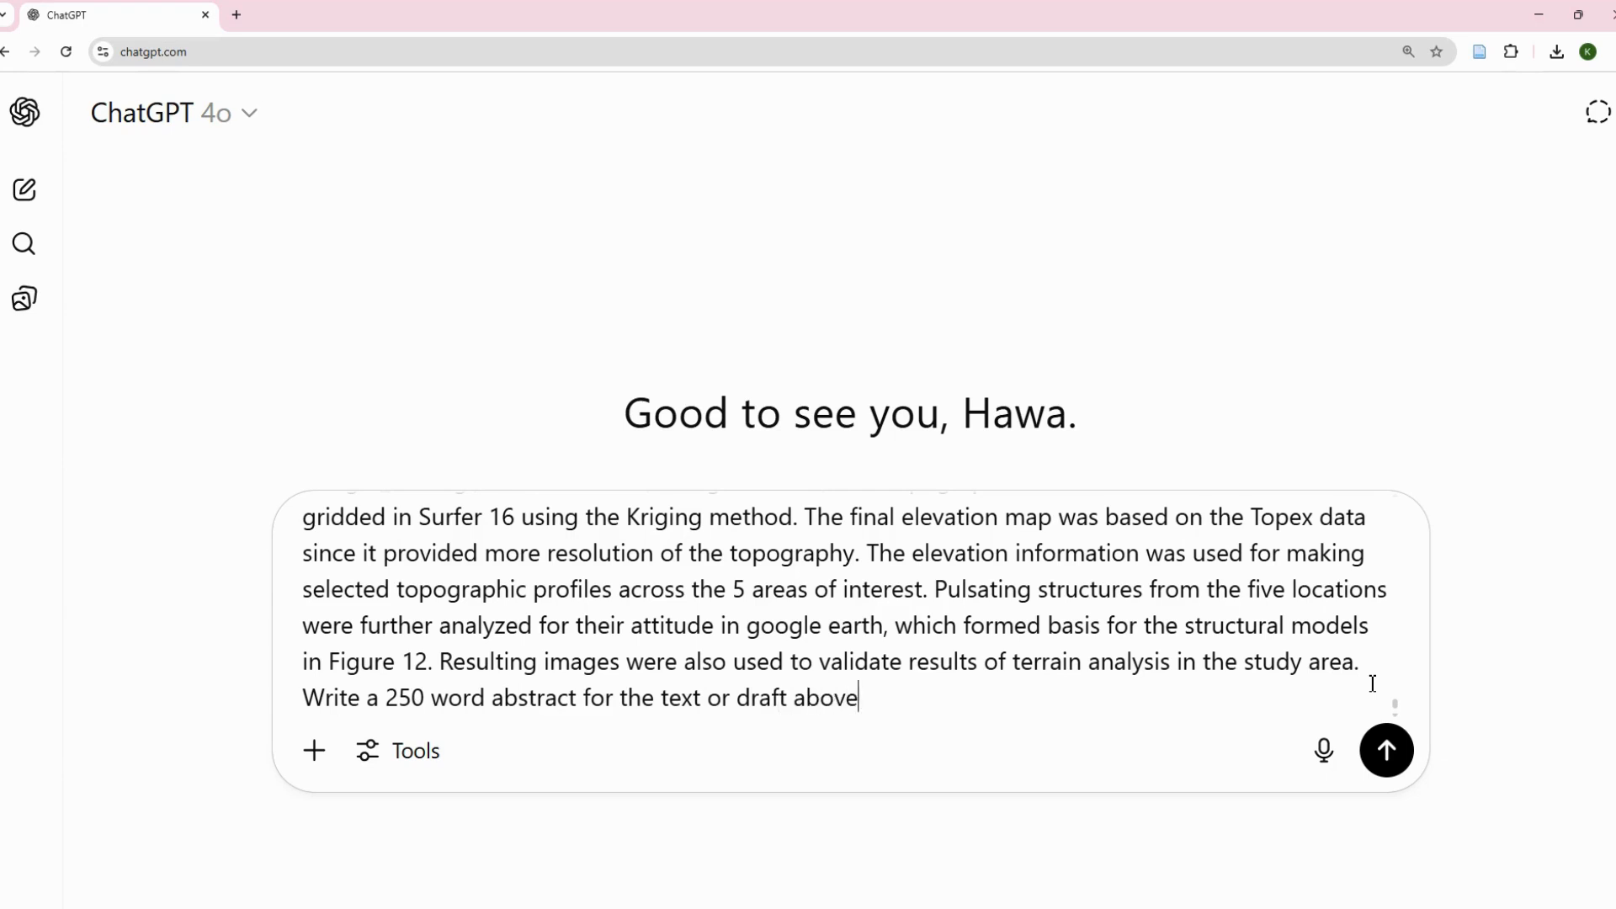
type(".")
key("Return")
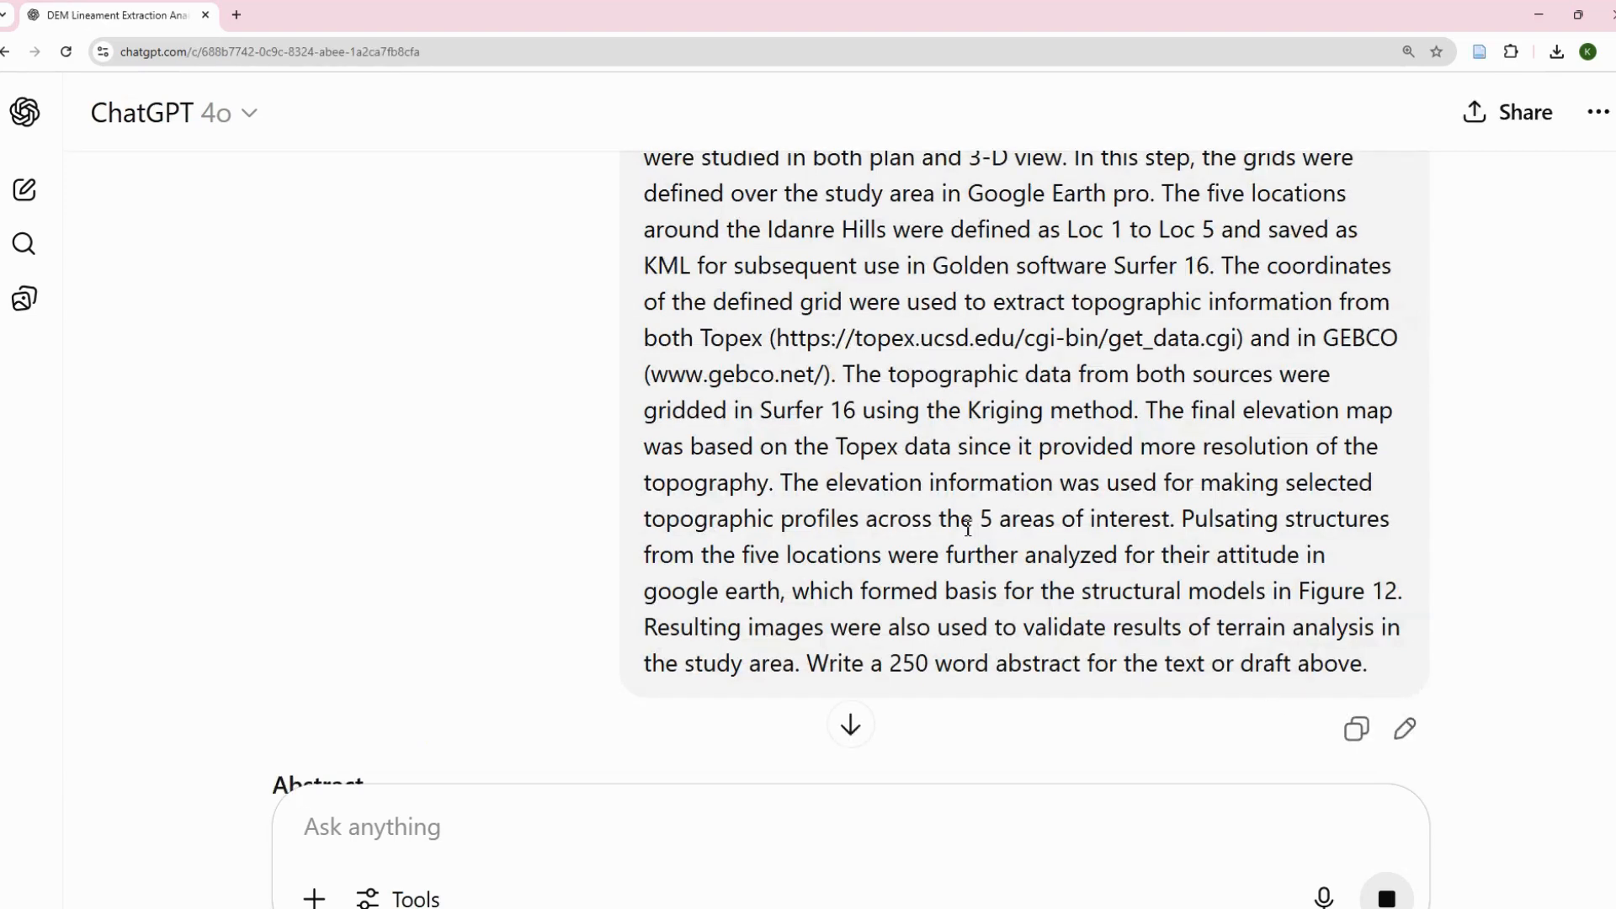
Read through the generated abstract from its heading to its last sentence.
scroll(923, 522, "down", 5)
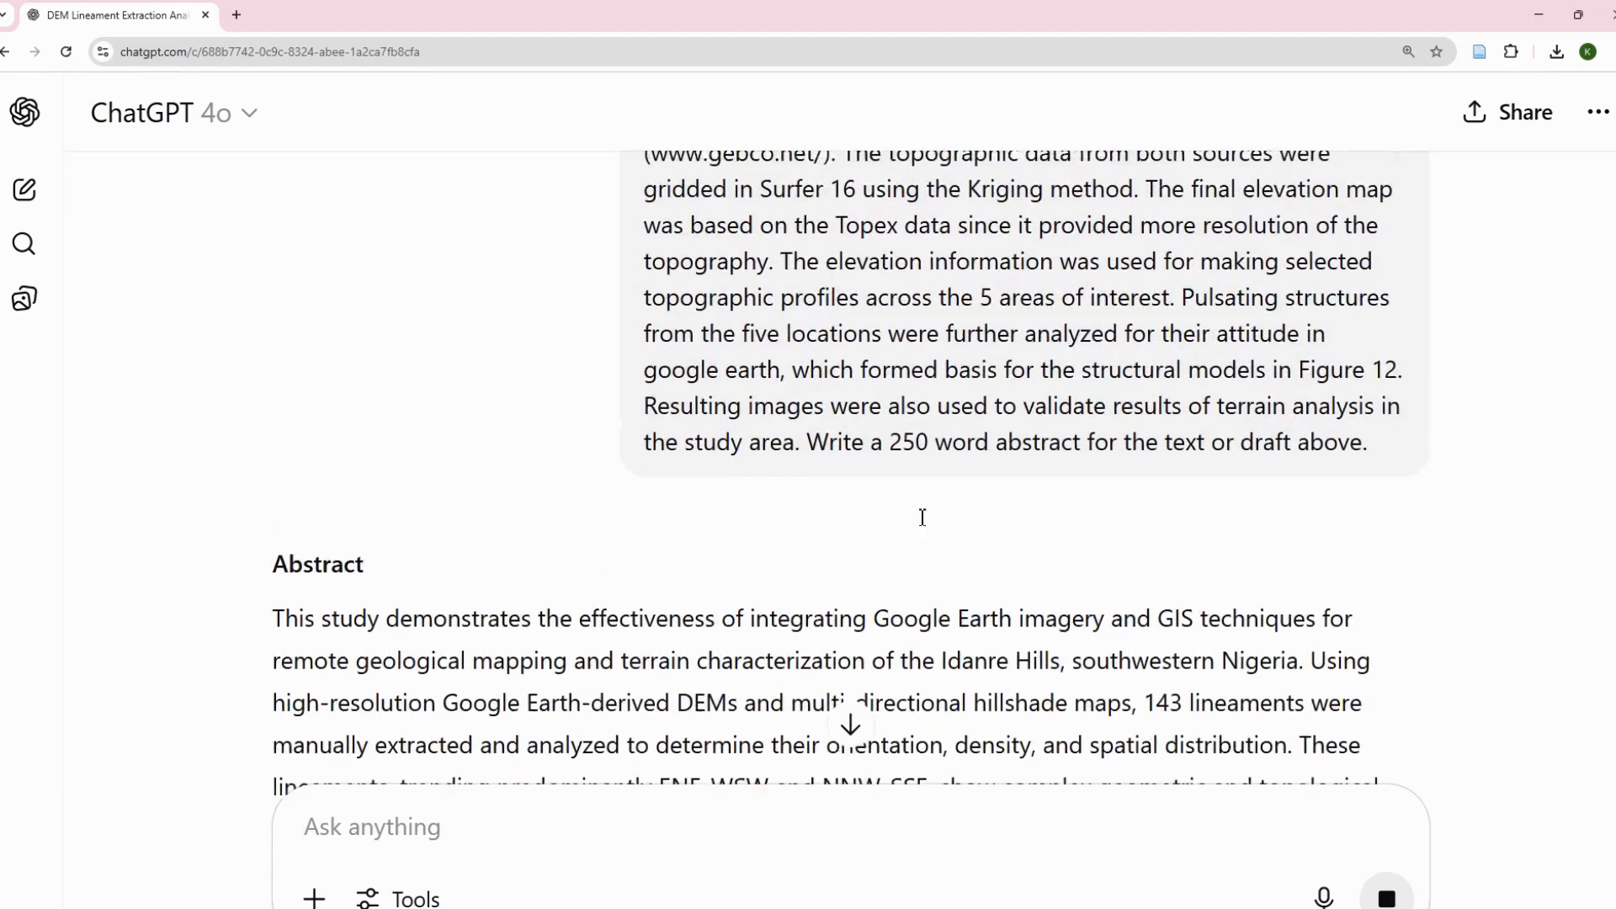
scroll(923, 522, "down", 1)
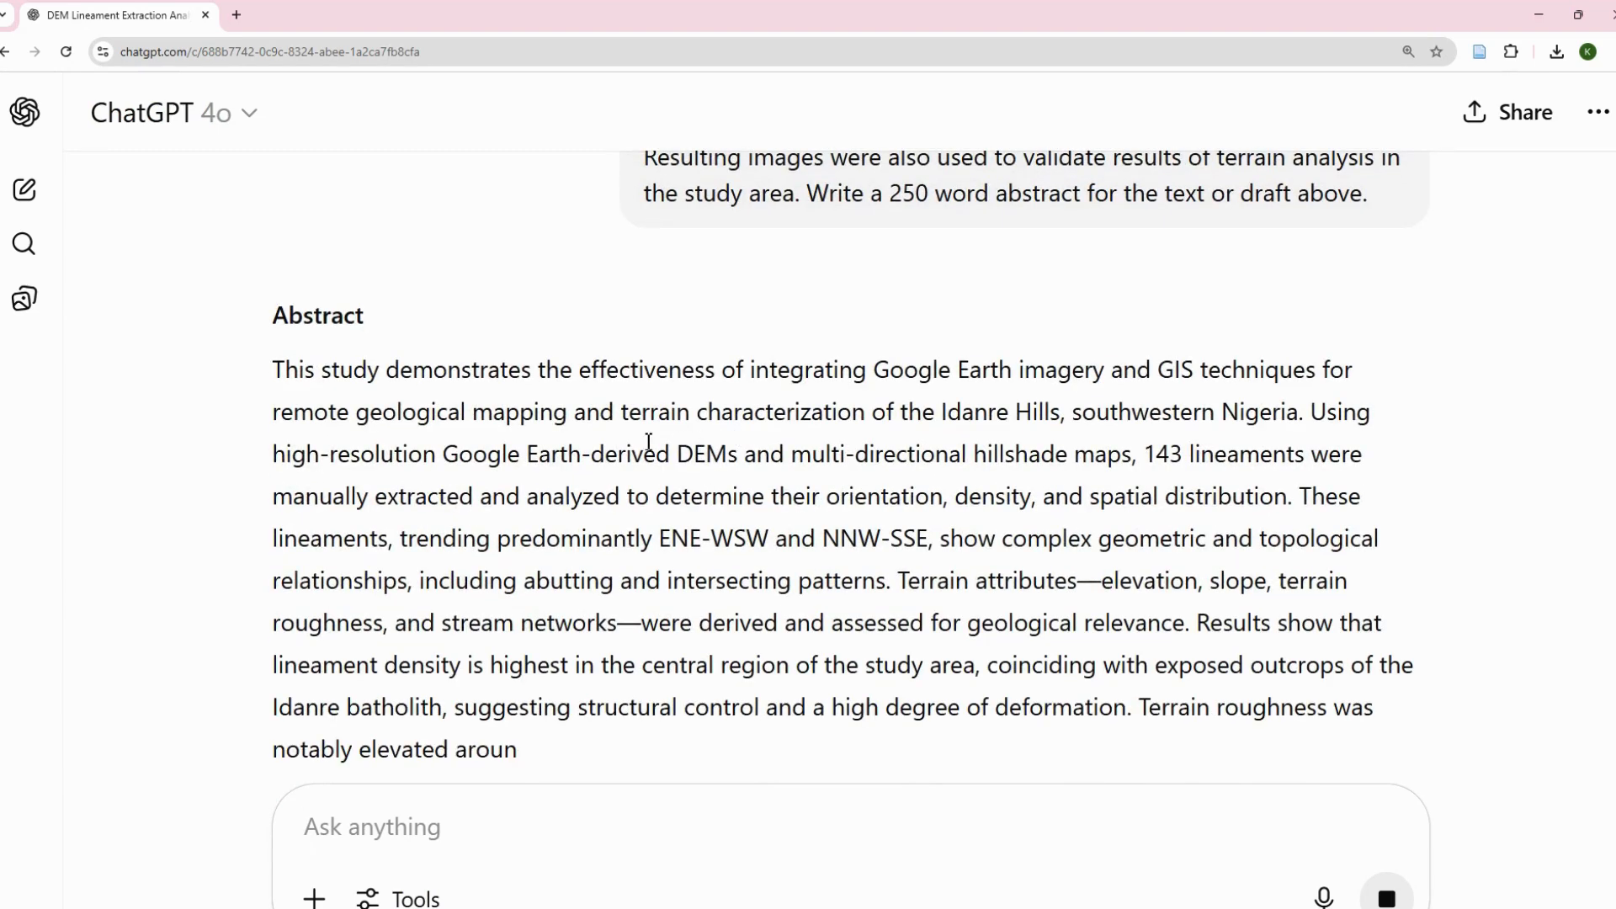
scroll(456, 419, "down", 1)
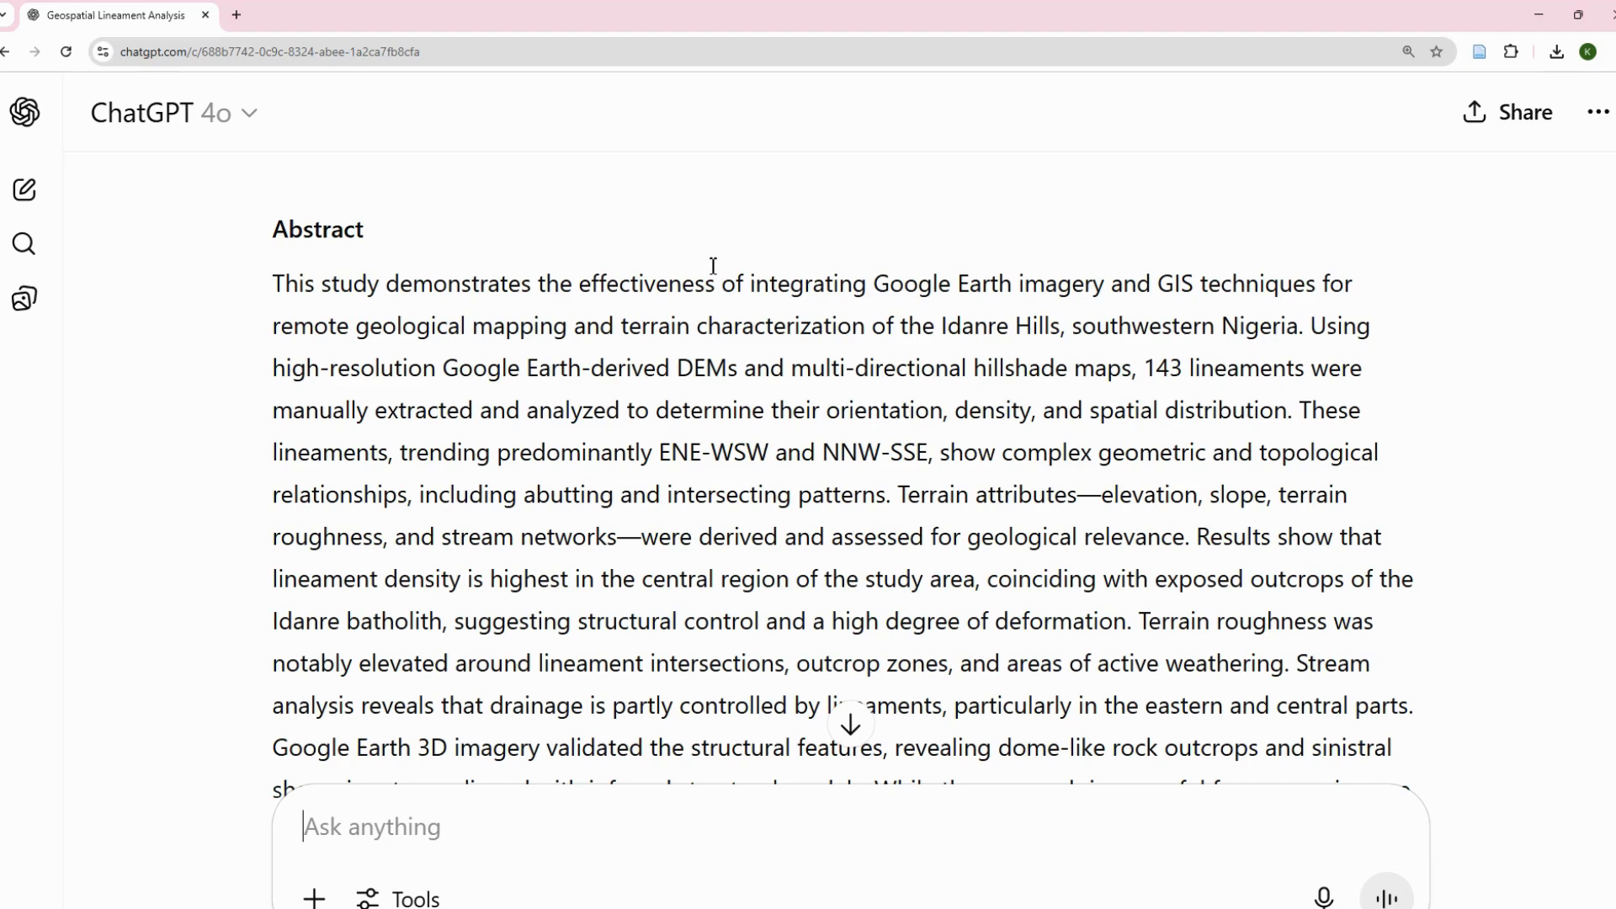
scroll(505, 396, "down", 2)
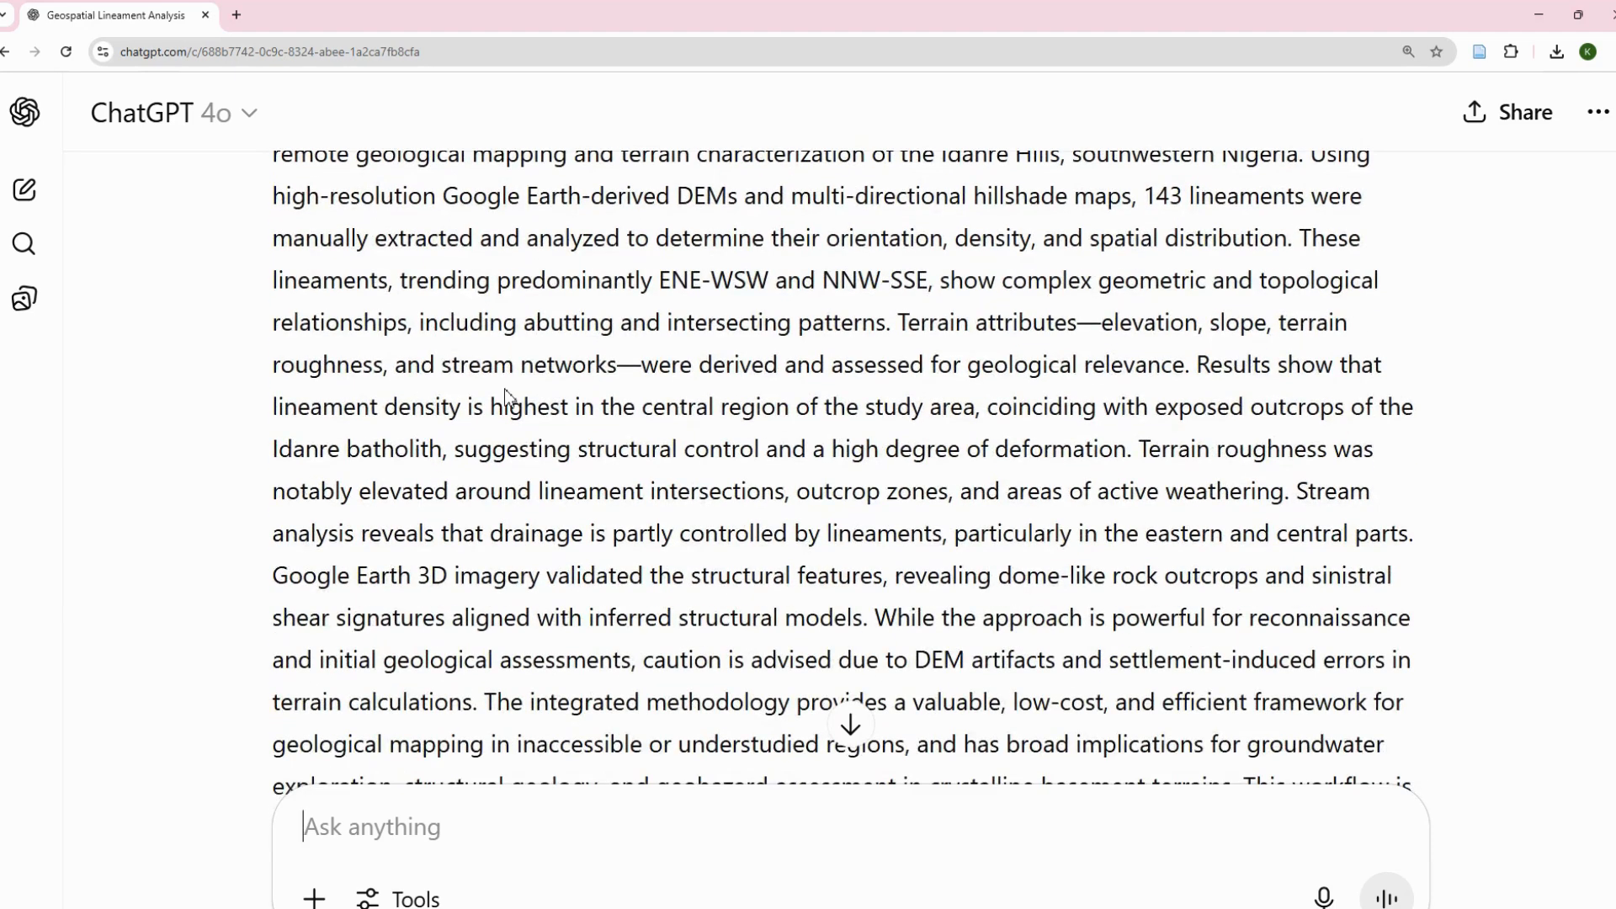
scroll(505, 396, "up", 1)
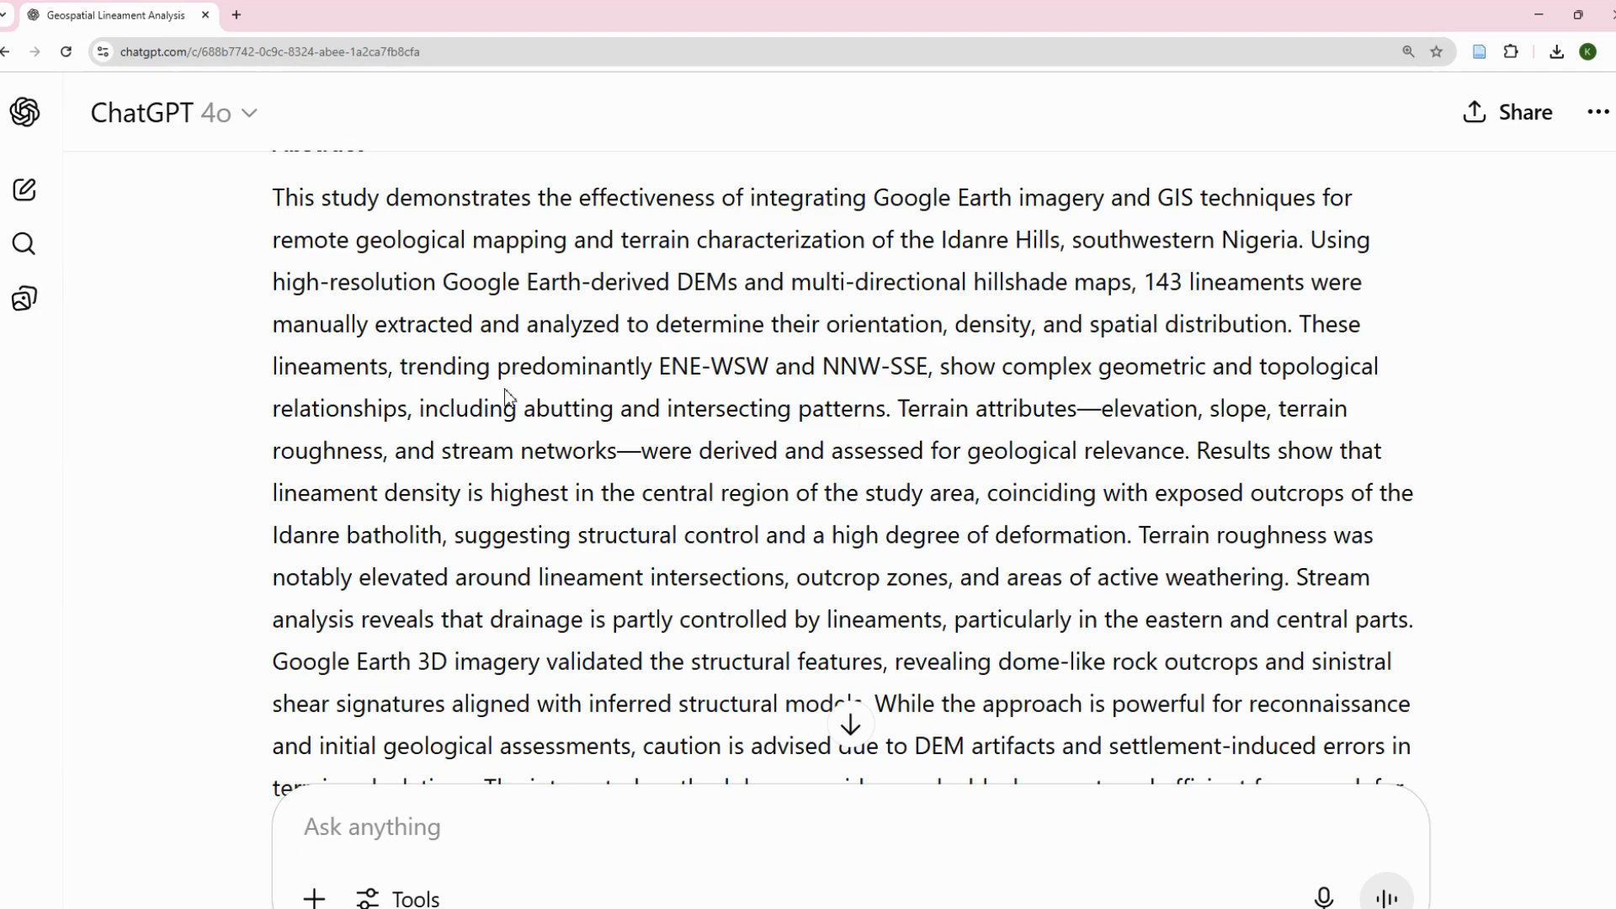
scroll(979, 422, "down", 1)
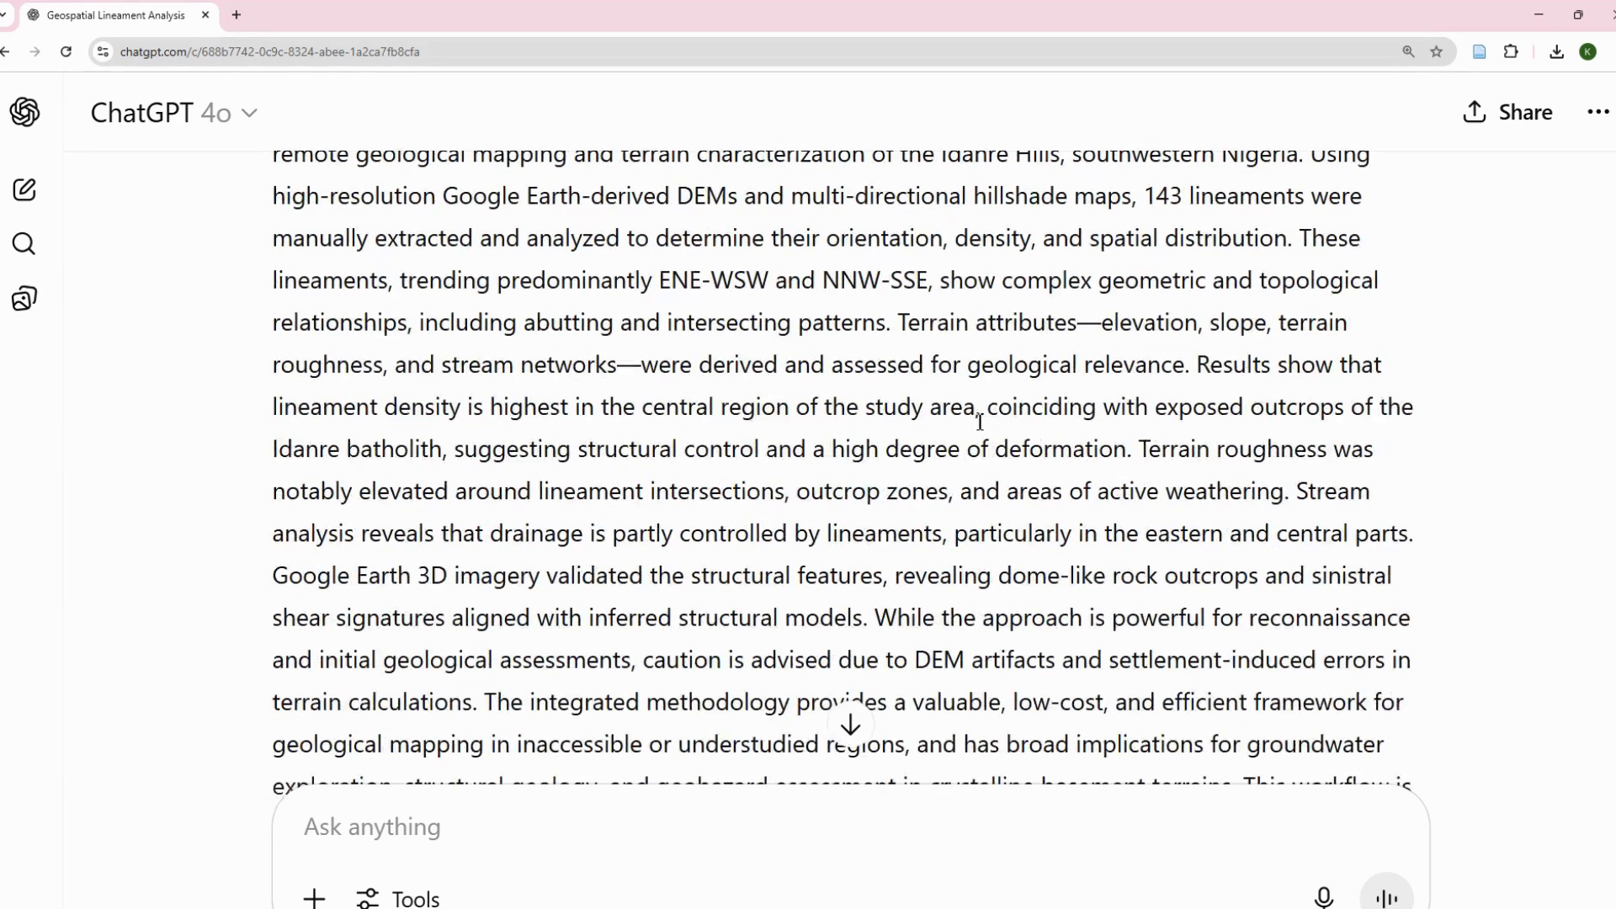
scroll(979, 422, "down", 4)
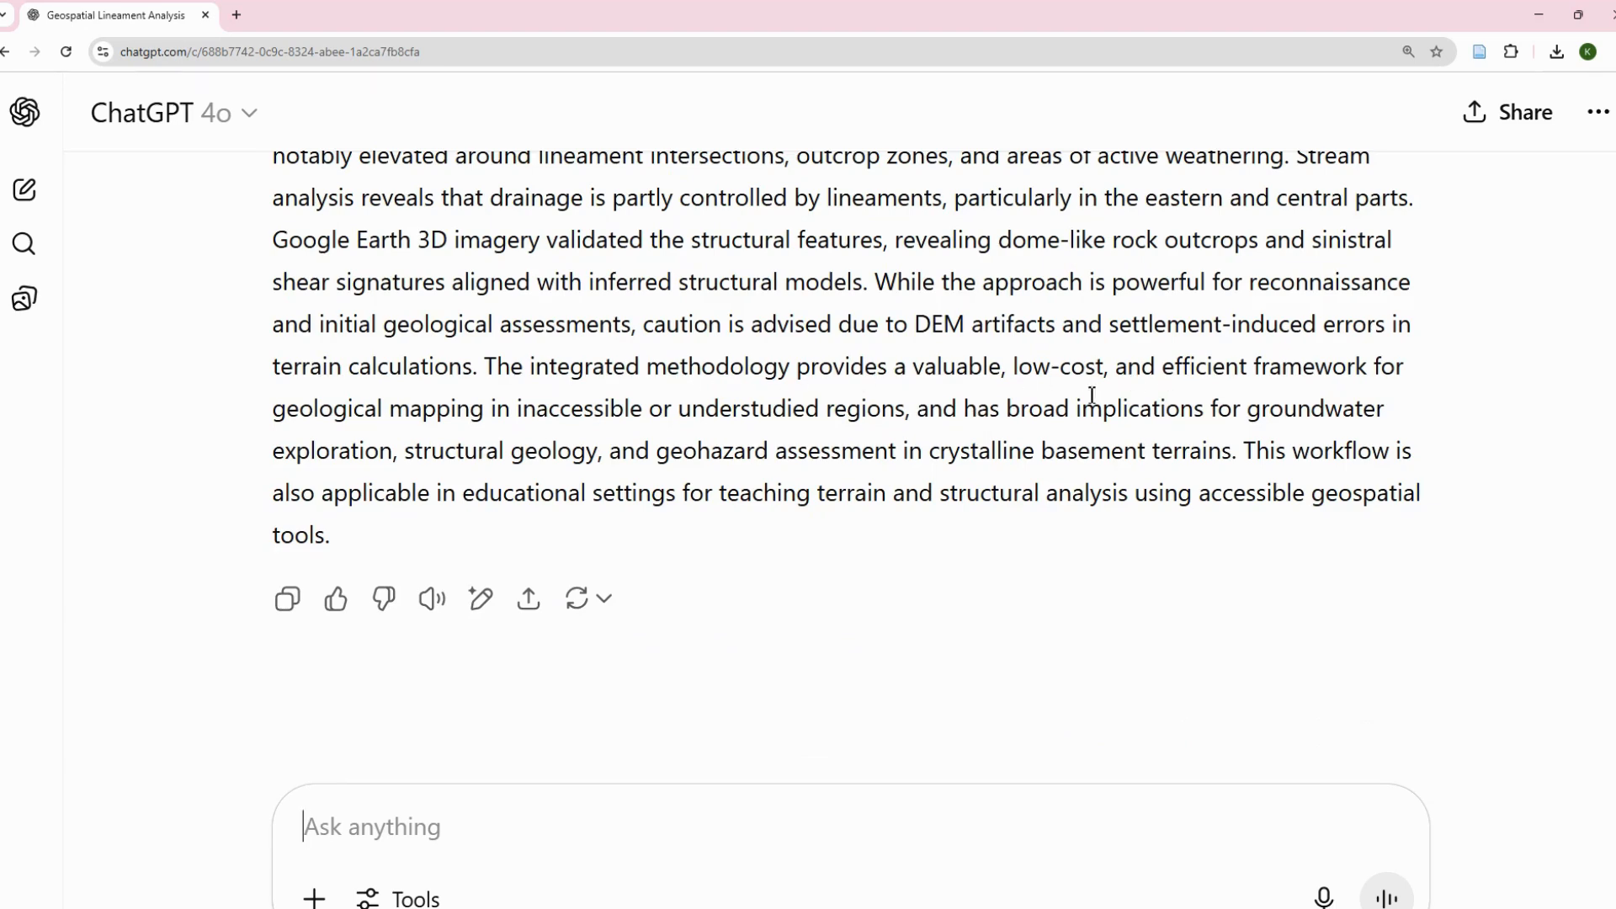
scroll(894, 455, "up", 2)
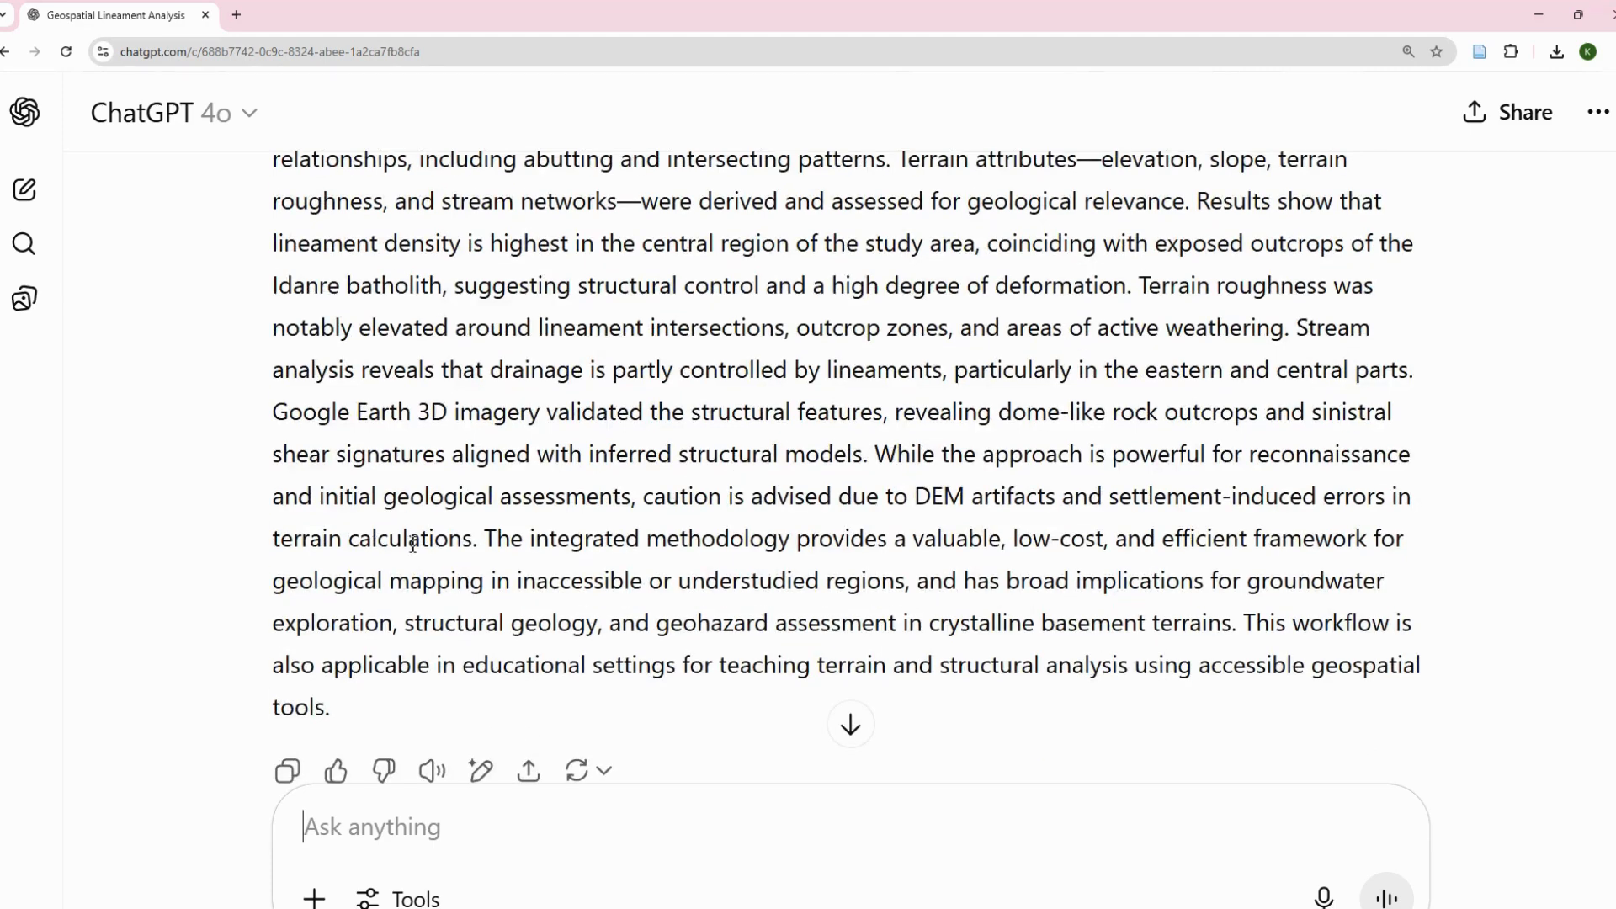
scroll(377, 622, "up", 1)
scroll(367, 665, "down", 1)
Copy the generated abstract with its heading and paste it into Sample.docx in Word, between the original abstract and the Introduction.
left_click_drag(328, 693, 259, 551)
key("ctrl+c")
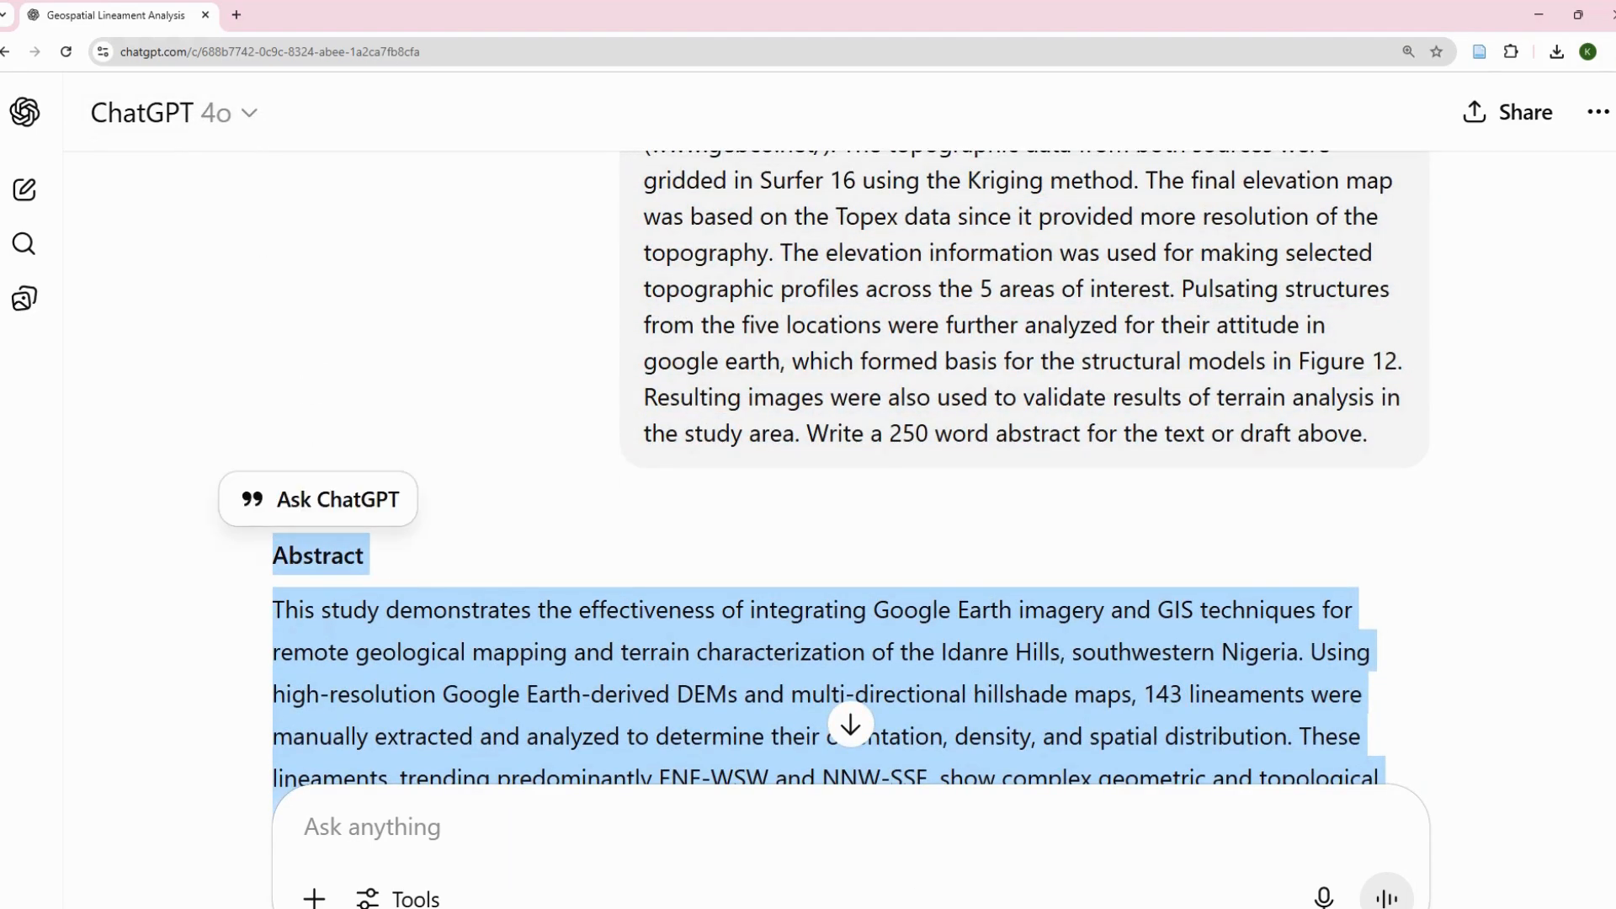
key("alt+Tab")
left_click(652, 499)
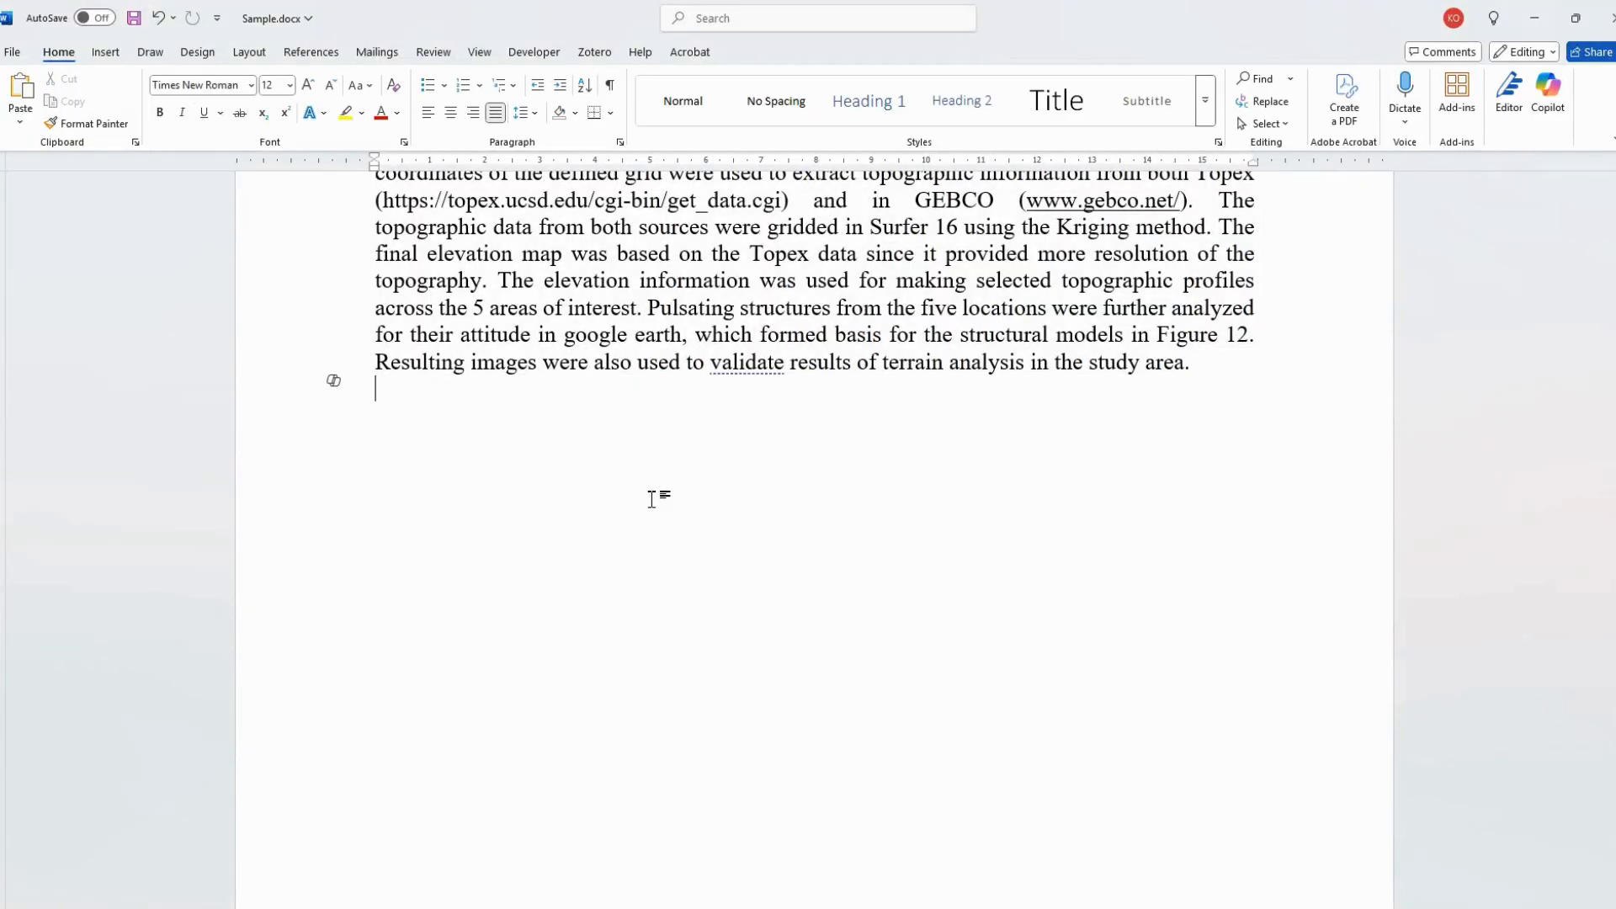
key("ctrl+Home")
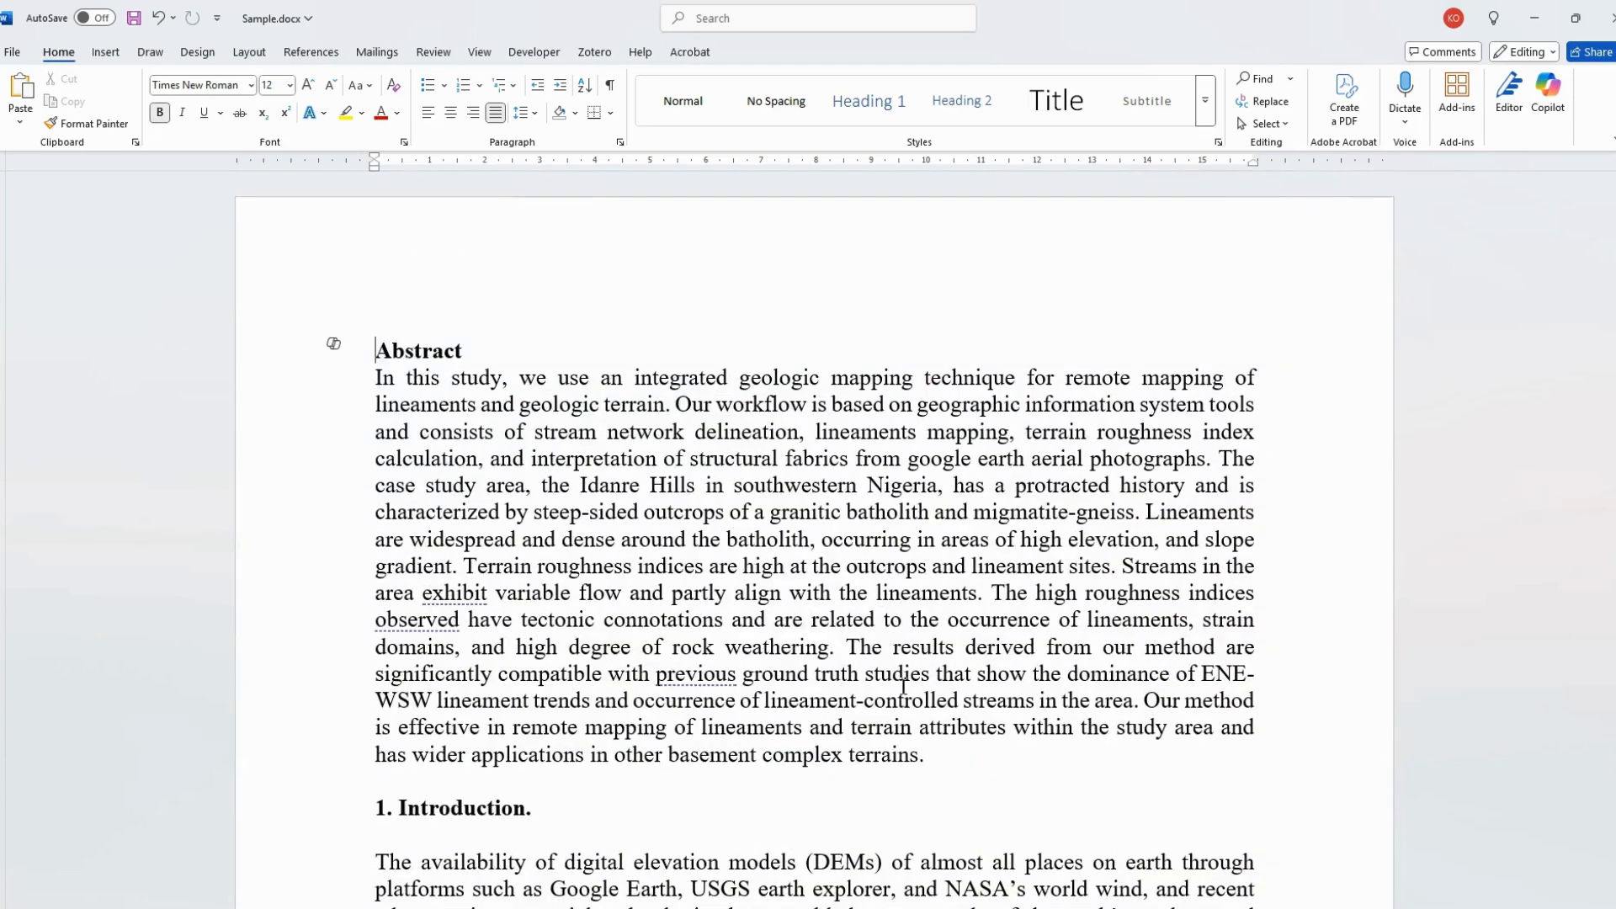
left_click(960, 761)
key("Return")
key("Return")
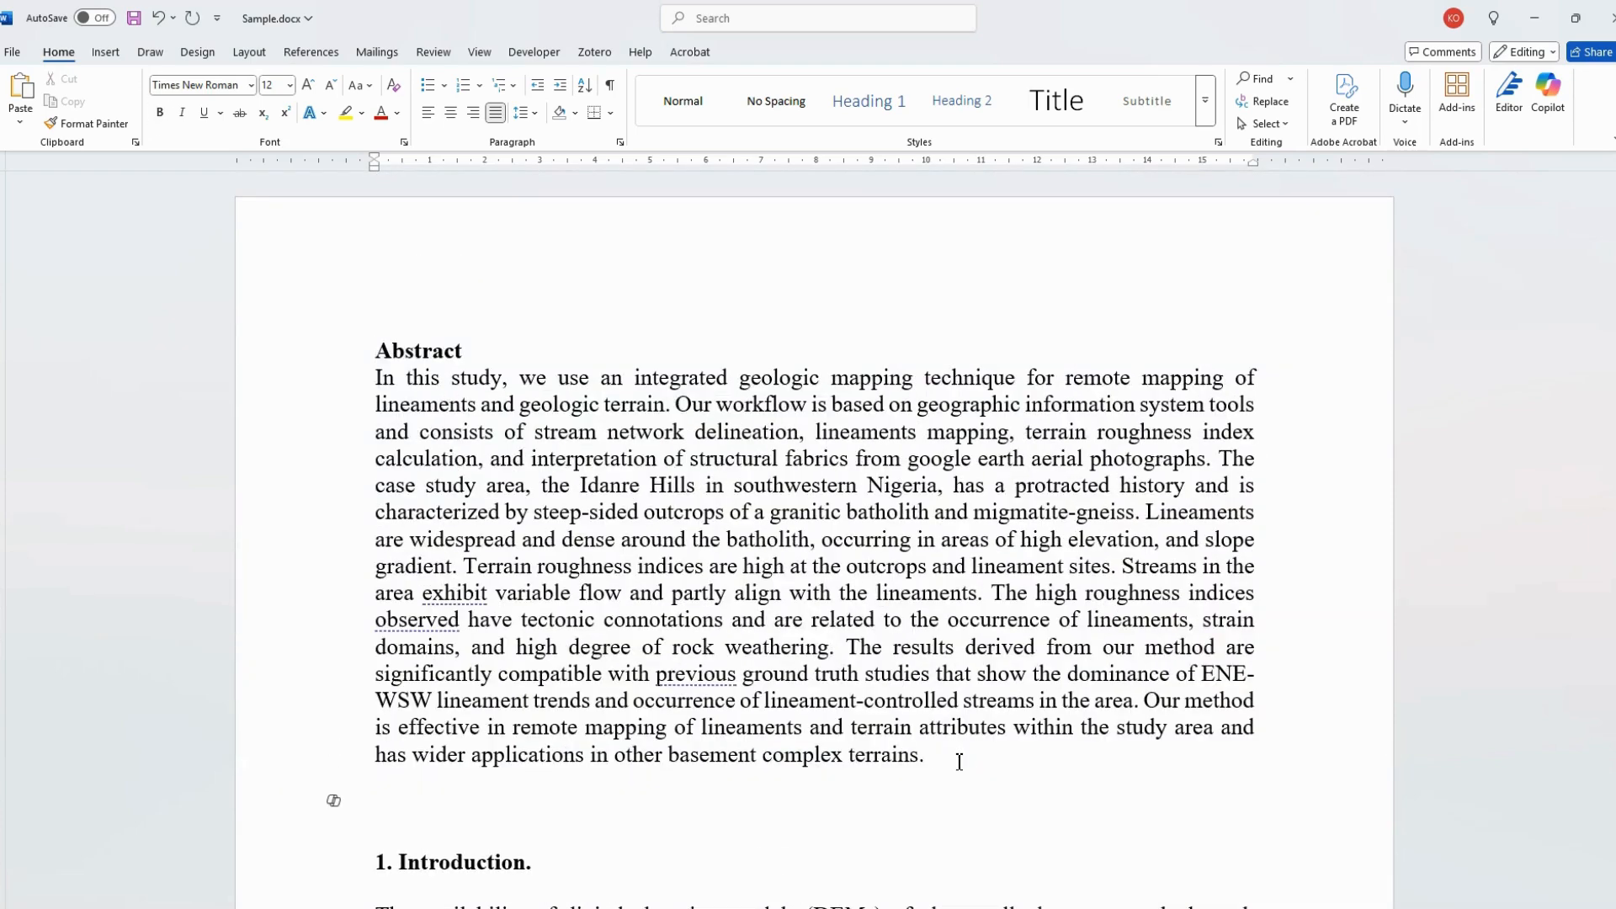
key("ctrl+v")
Compare the pasted abstract with the original one and highlight its closing sentences starting at "The integrated methodology".
scroll(898, 719, "down", 5)
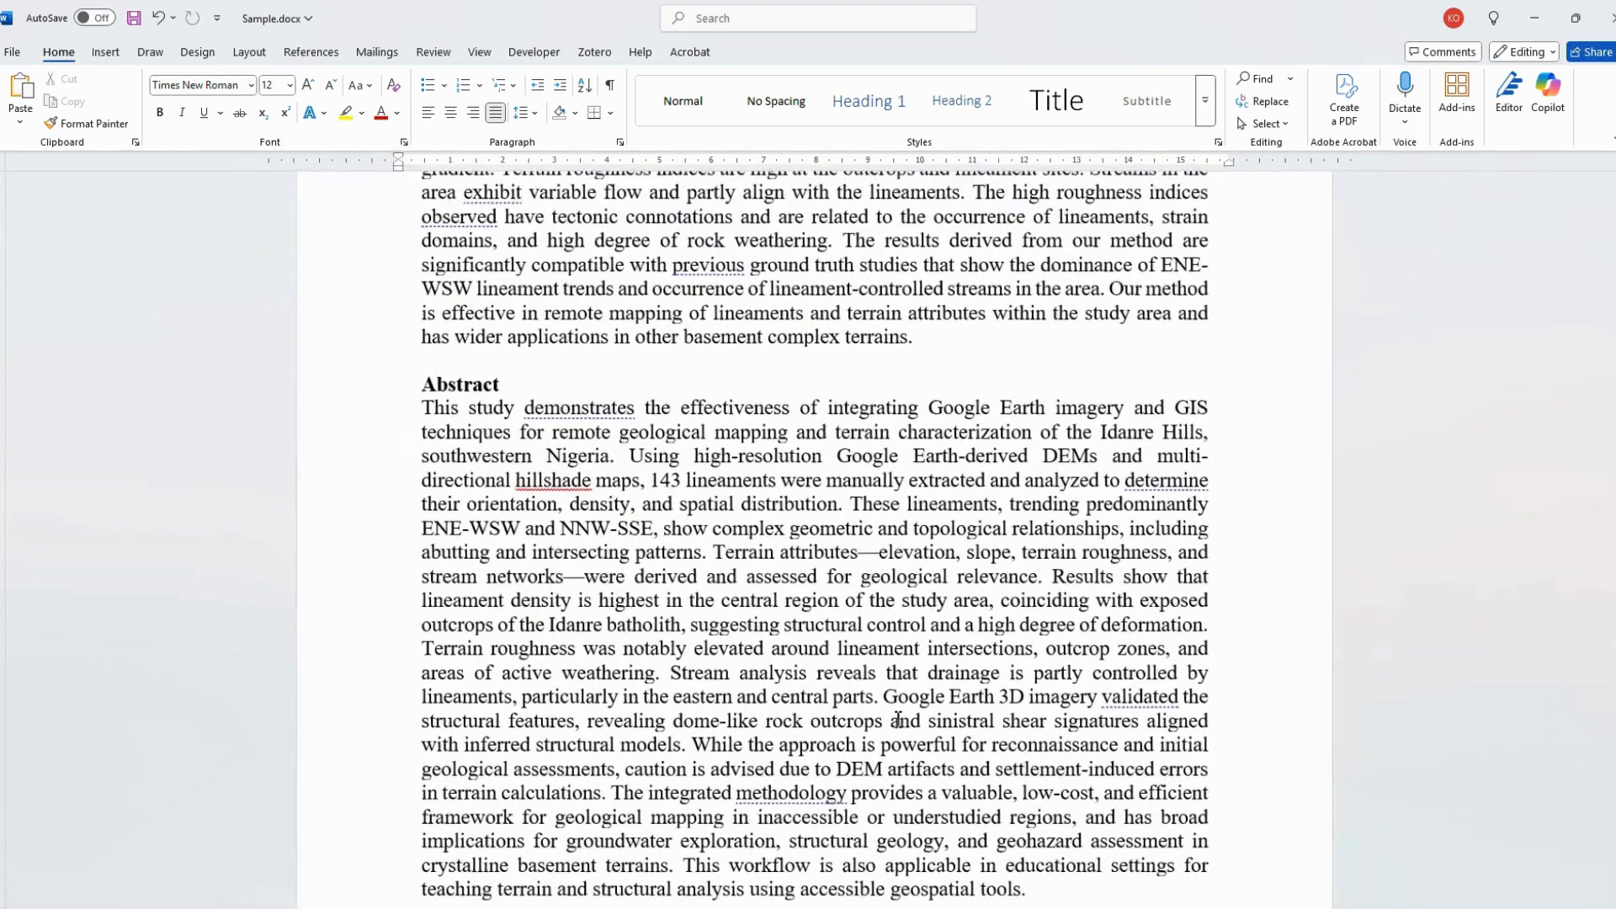
scroll(898, 719, "down", 3)
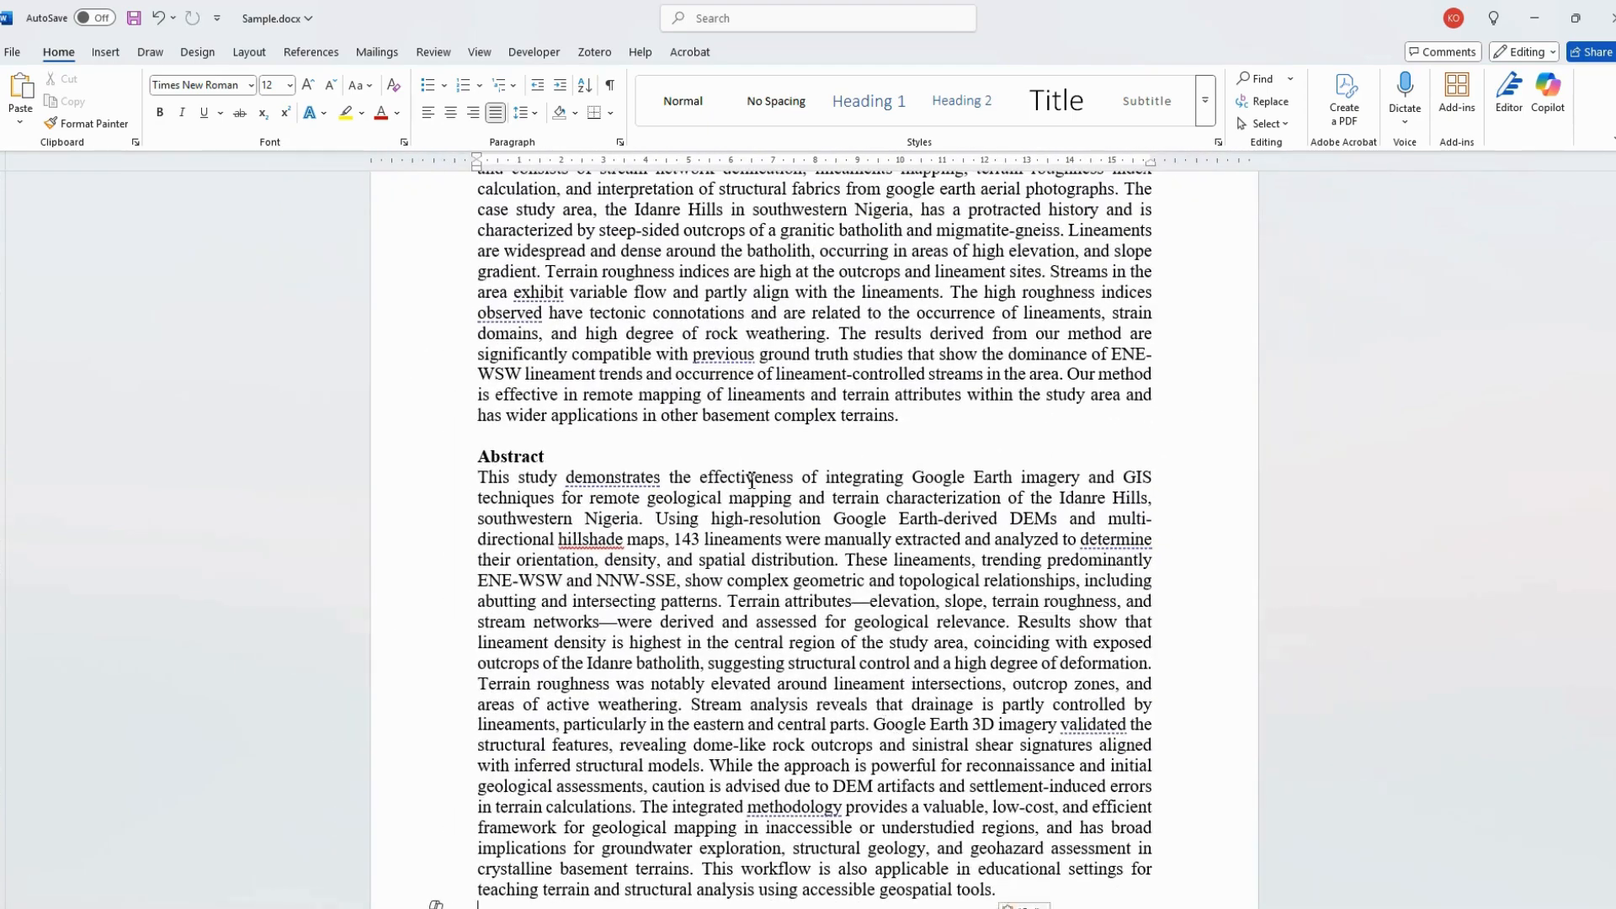
scroll(887, 737, "up", 2)
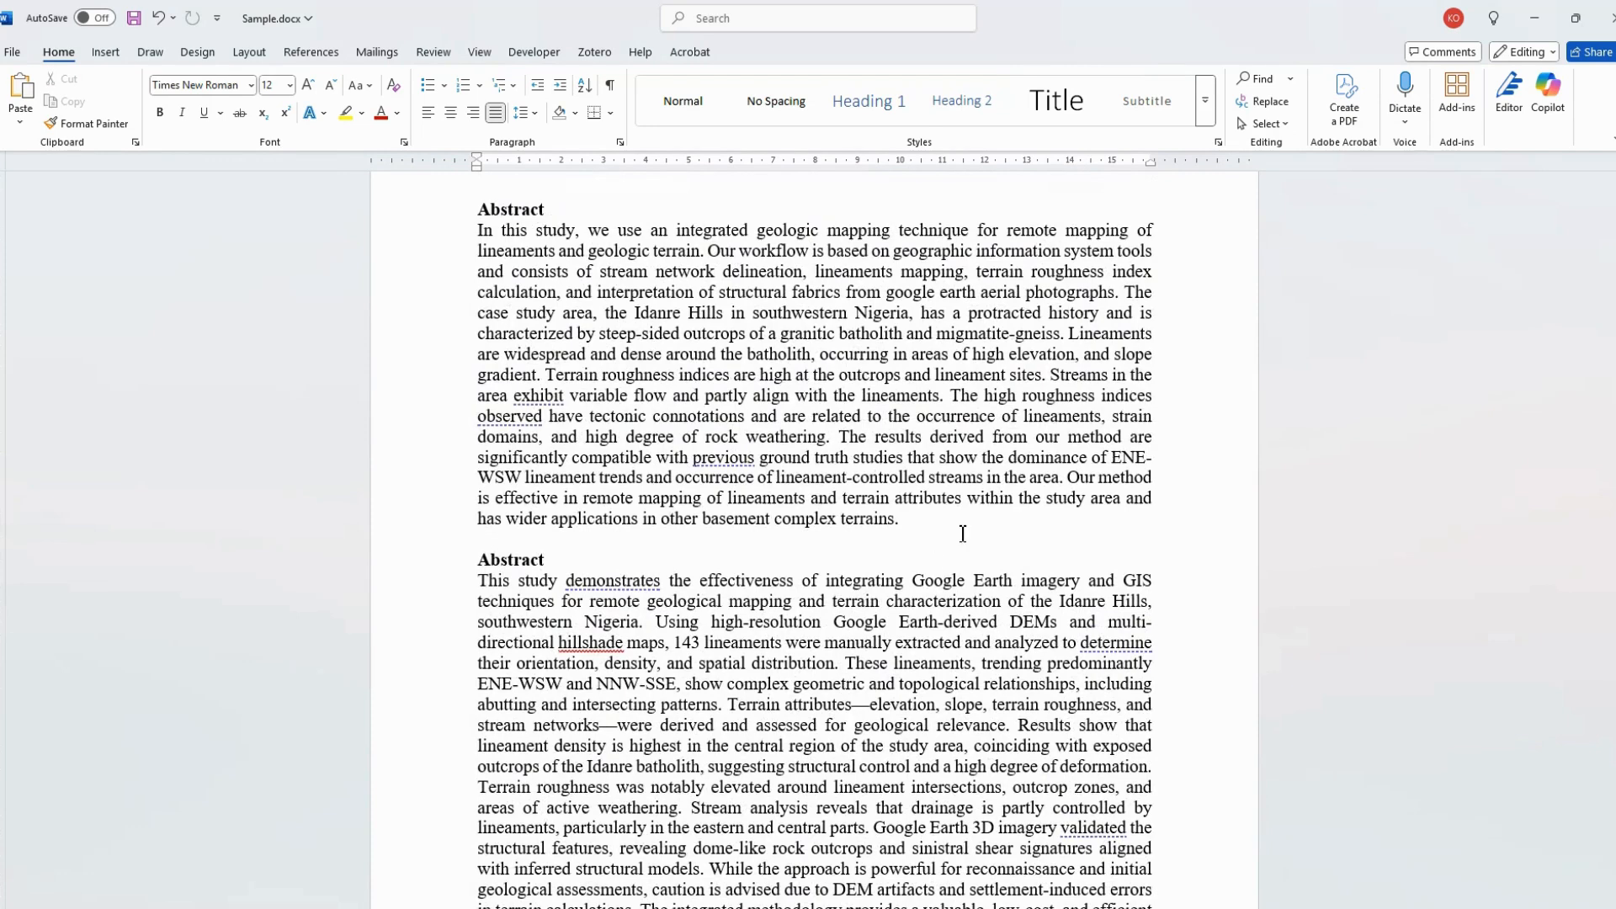
left_click(970, 513)
scroll(951, 533, "down", 3)
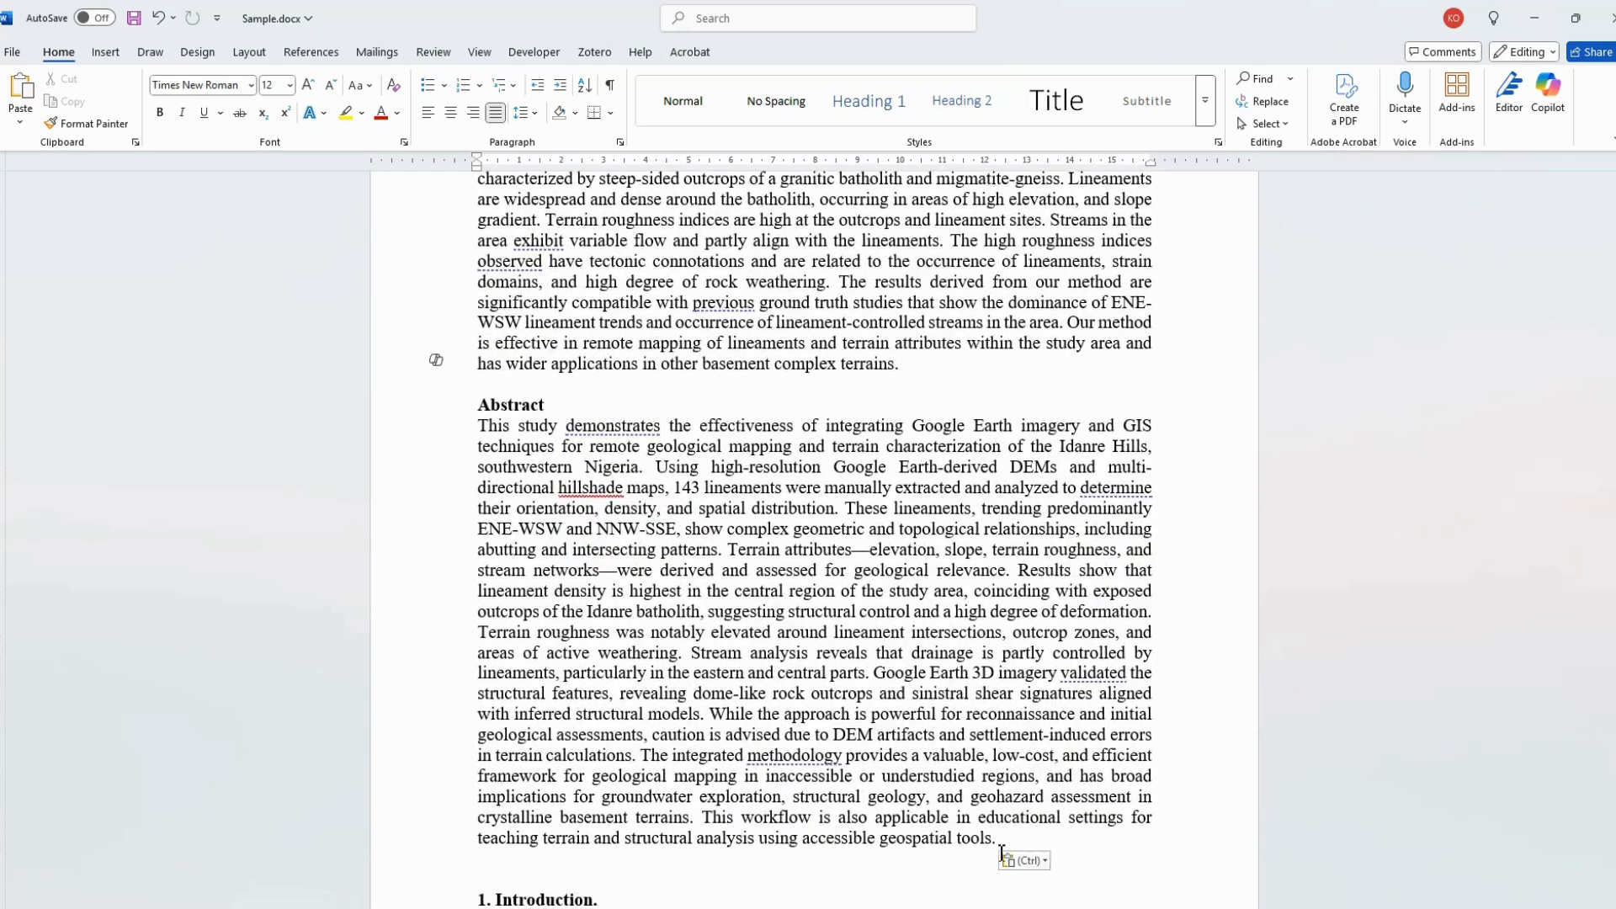
left_click_drag(999, 840, 656, 757)
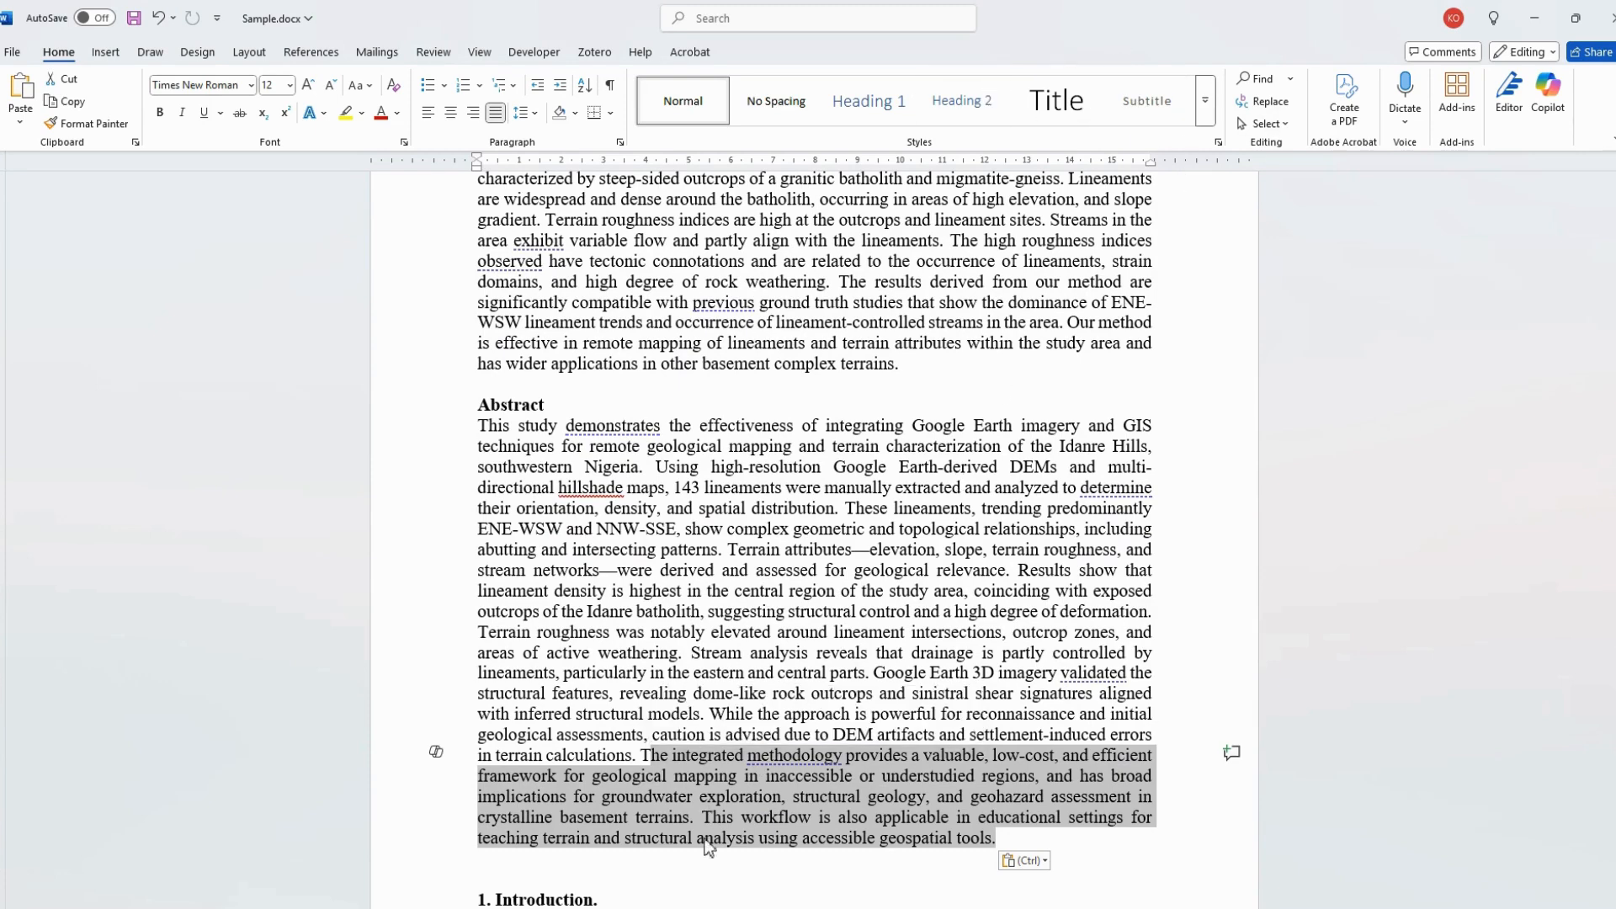
Switch back to ChatGPT and write the prompt text "Rewrite the abstract following the template below:" in the message box.
key("alt+Tab")
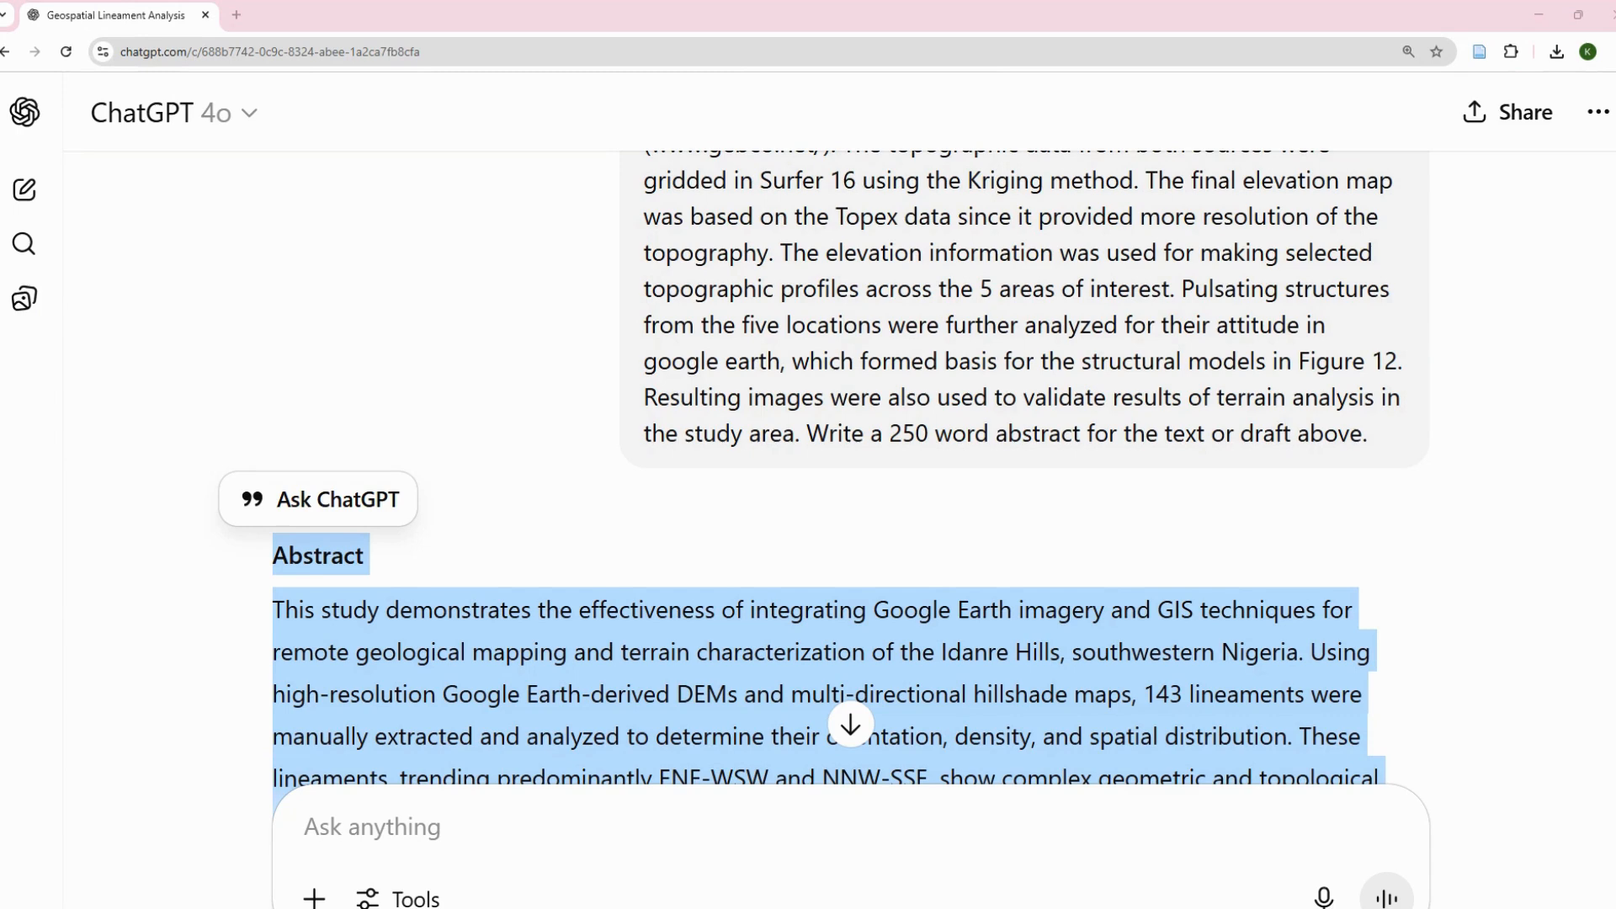
left_click(441, 832)
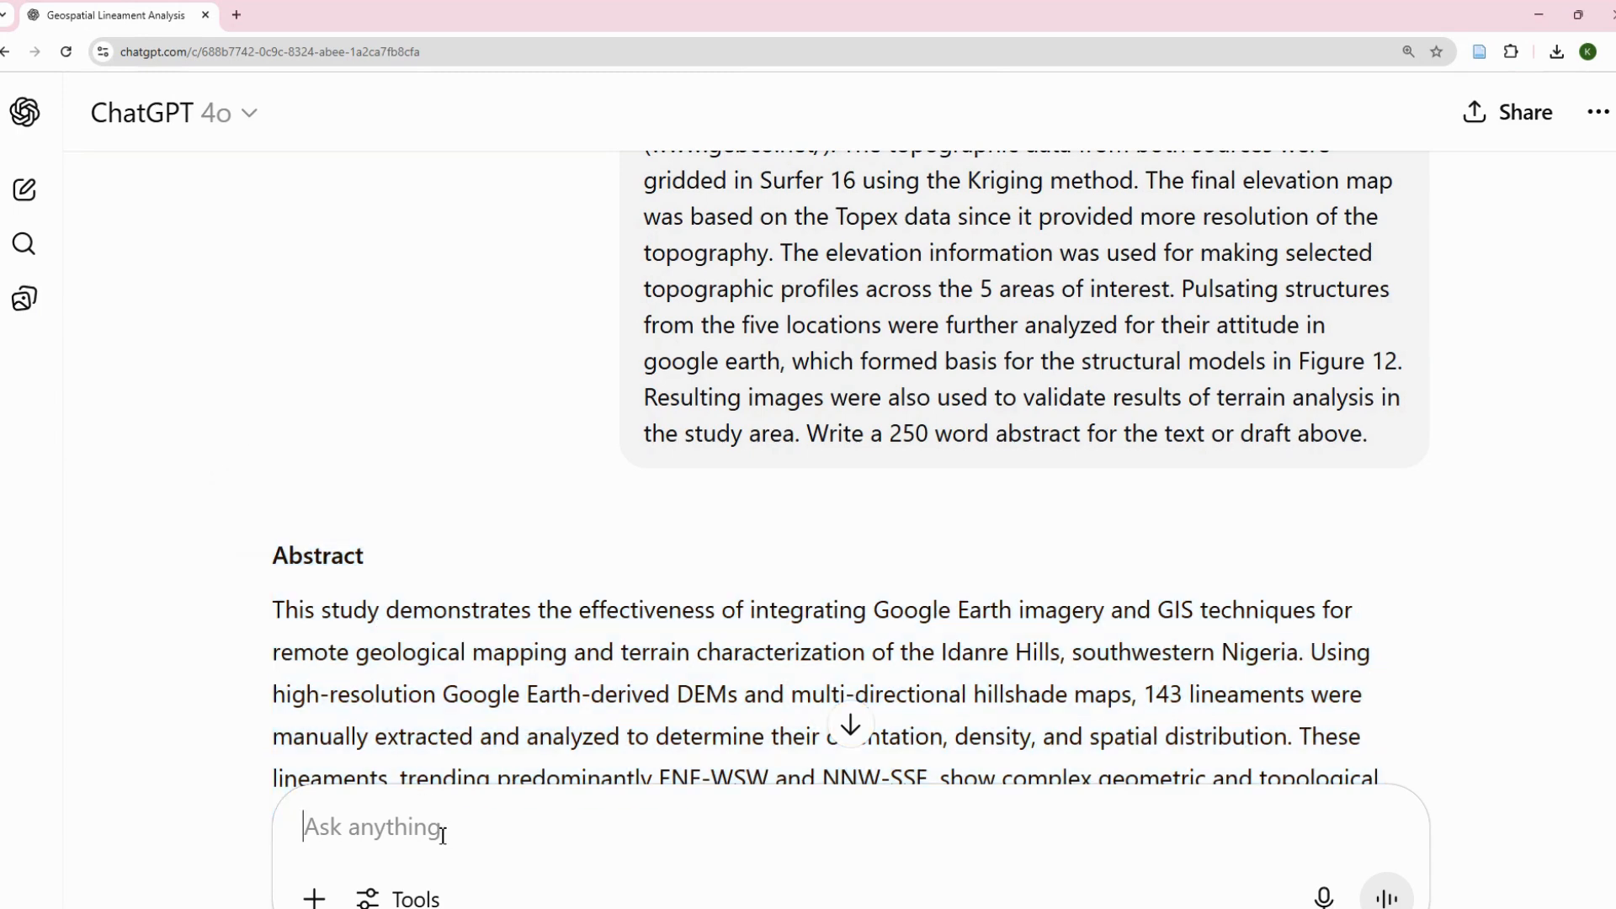
type("Rewrite")
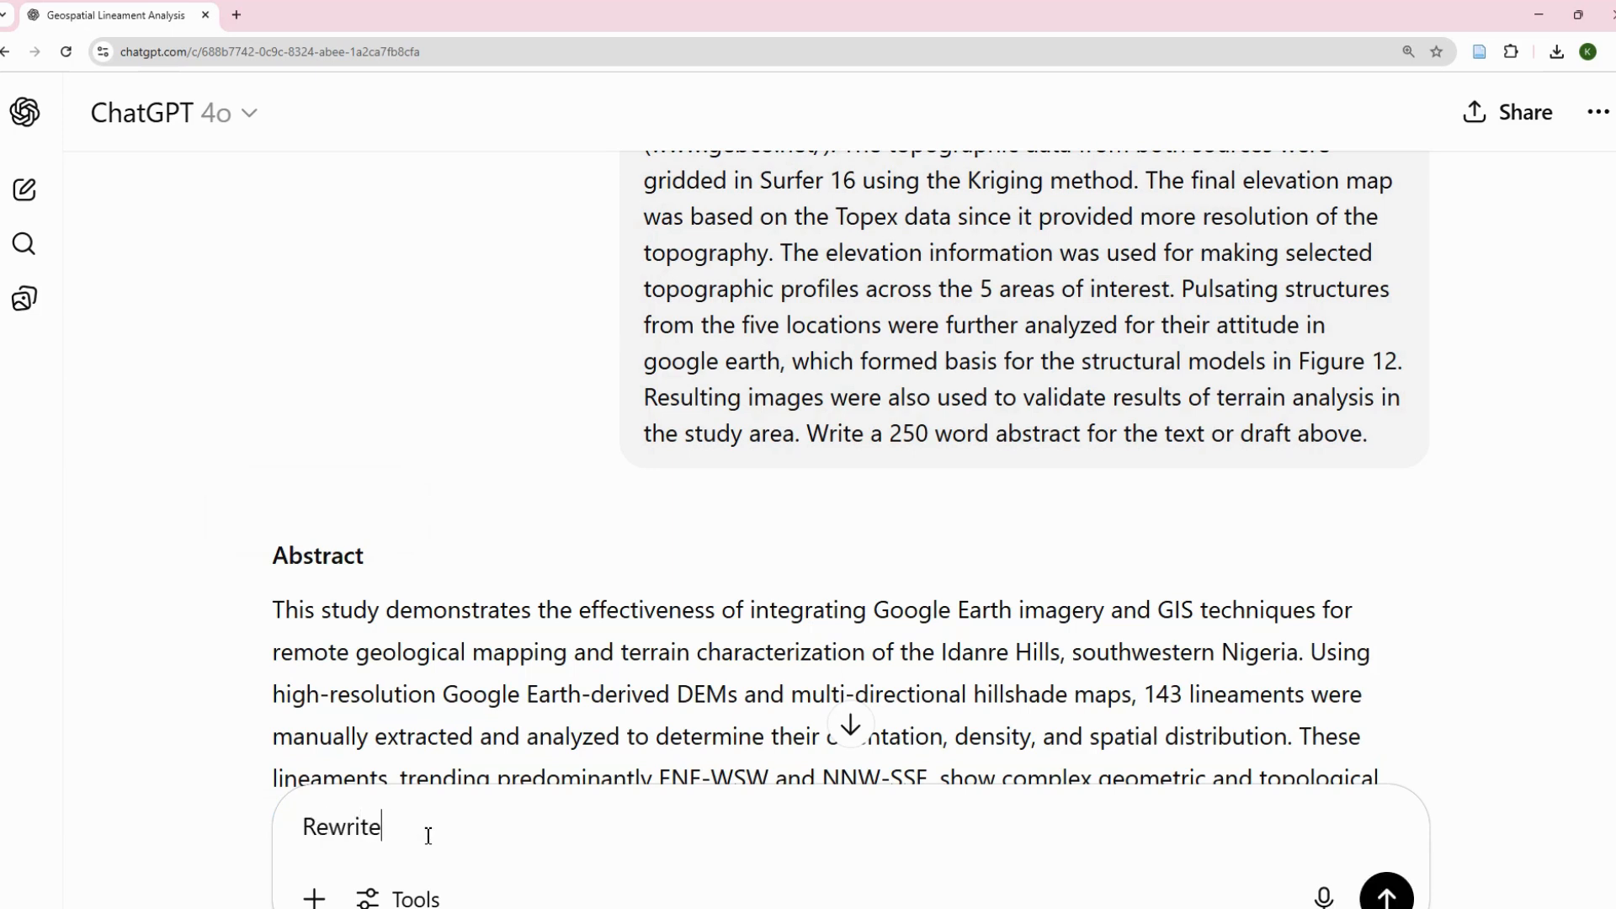
type(" the abstract follwong")
key("BackSpace")
key("BackSpace")
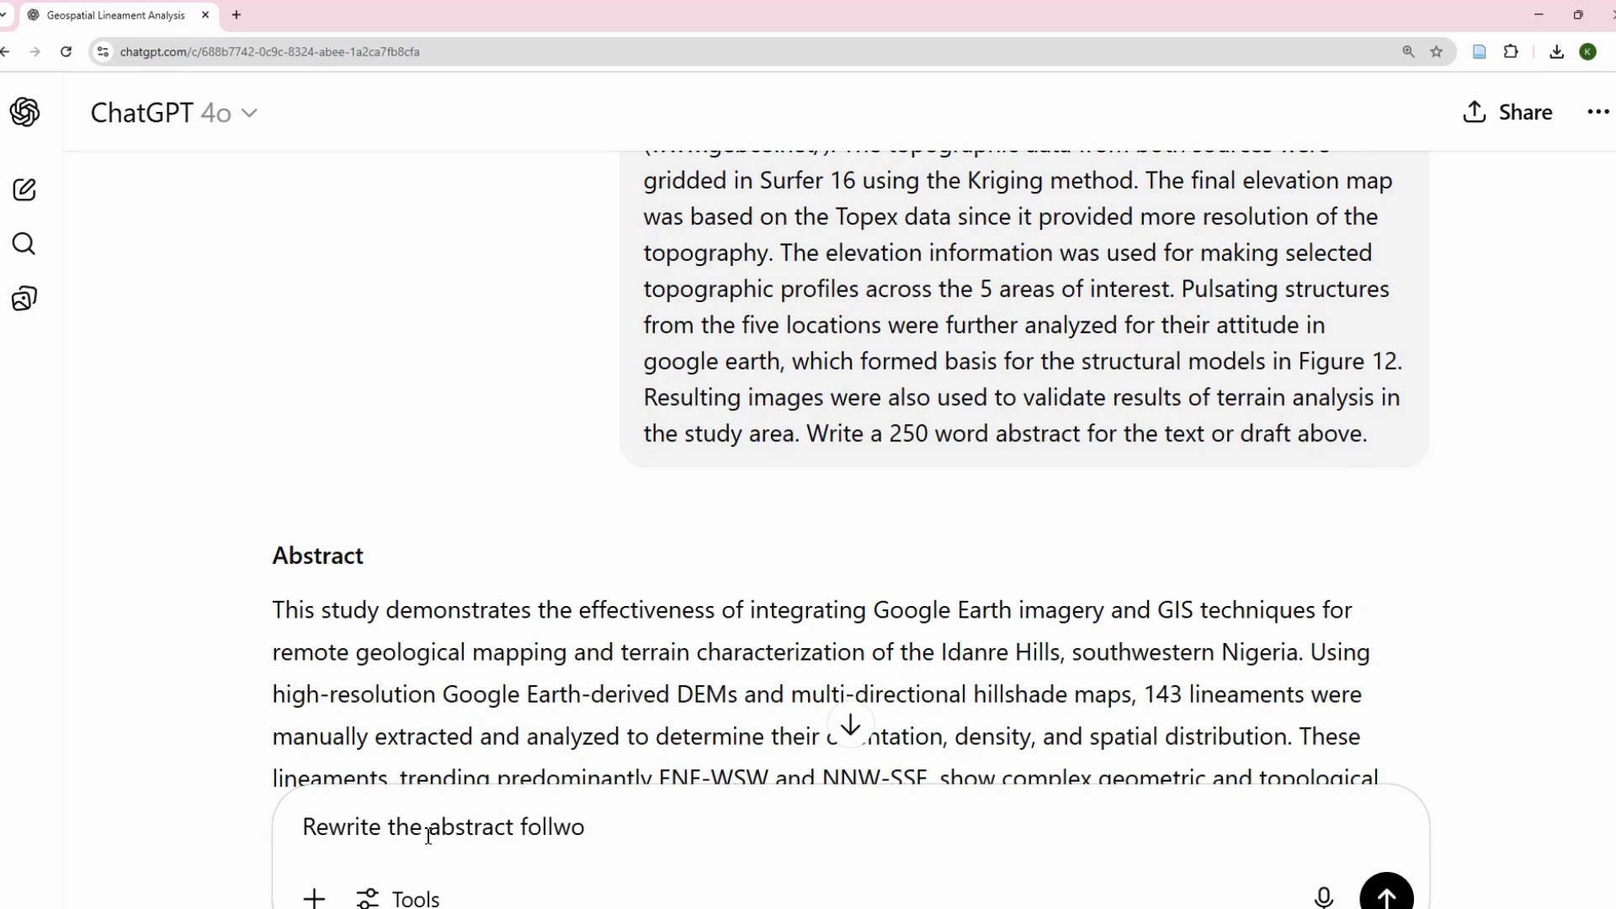
key("BackSpace")
key("BackSpace")
type("owing the ")
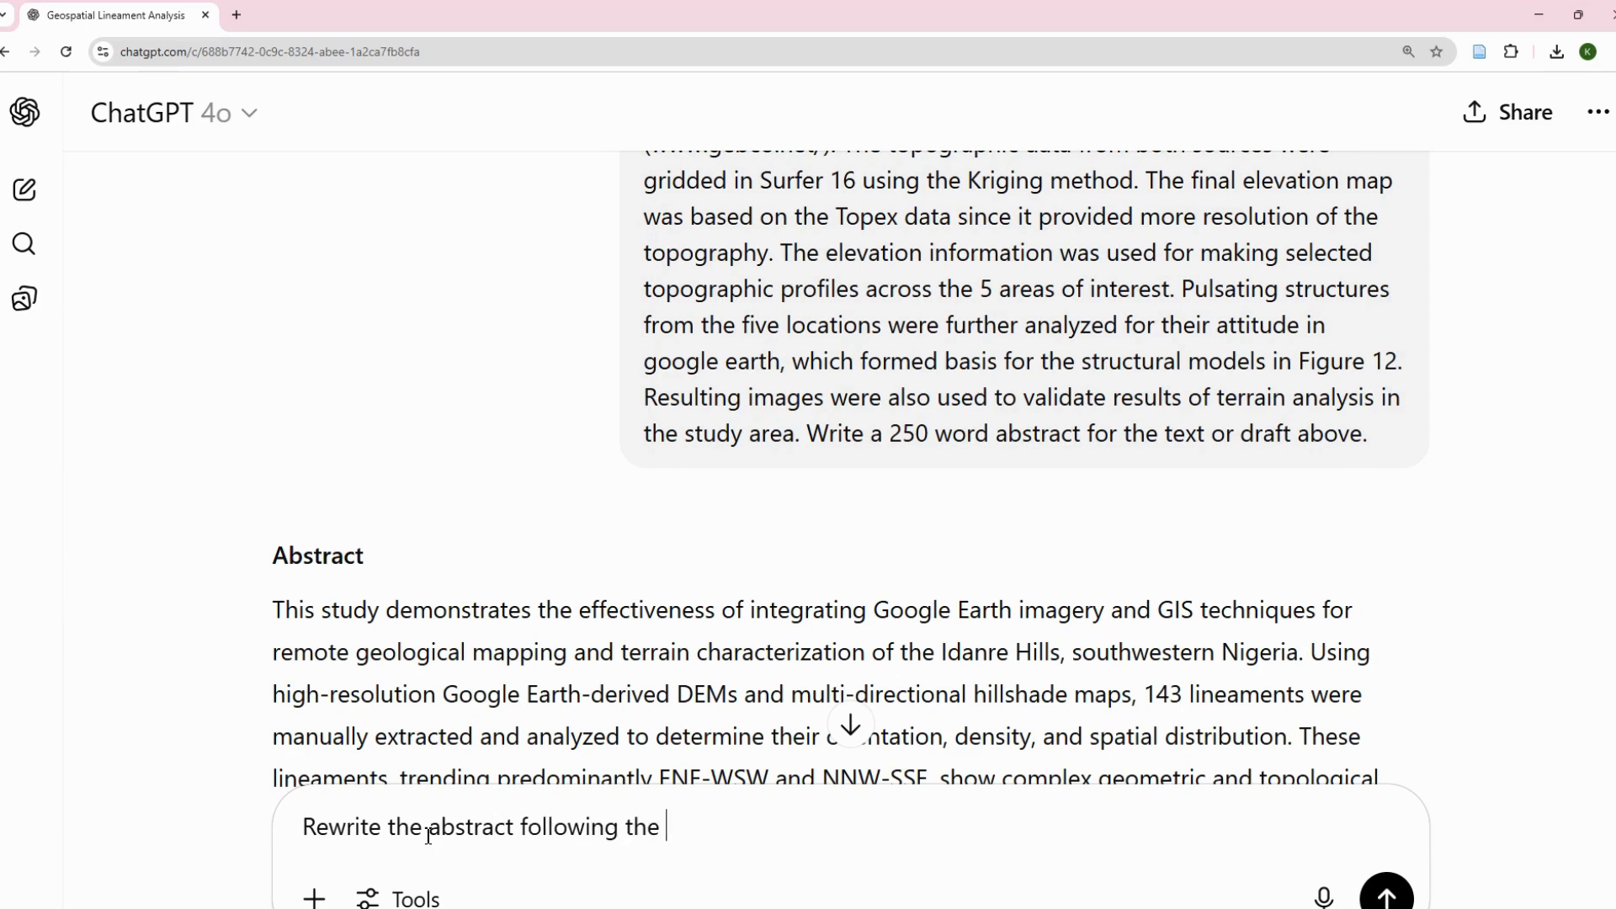
type("templated")
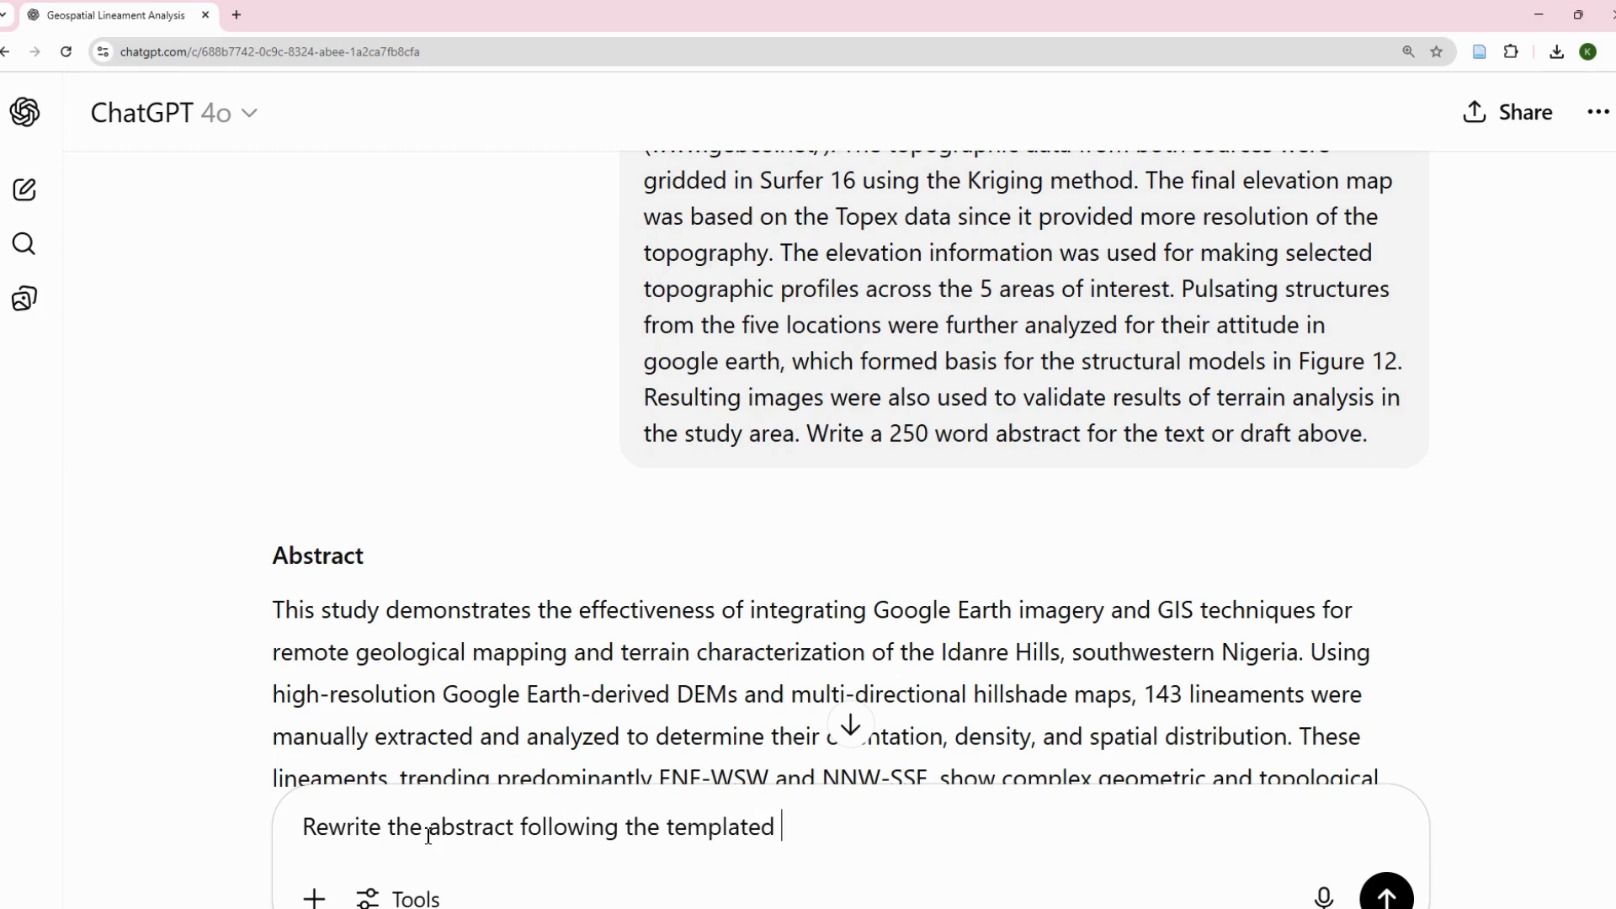
key("BackSpace")
key("BackSpace")
type("below:")
Paste the copied abstract template after the prompt text, remove the attached image, check the pasted lines and submit the prompt.
key("ctrl+v")
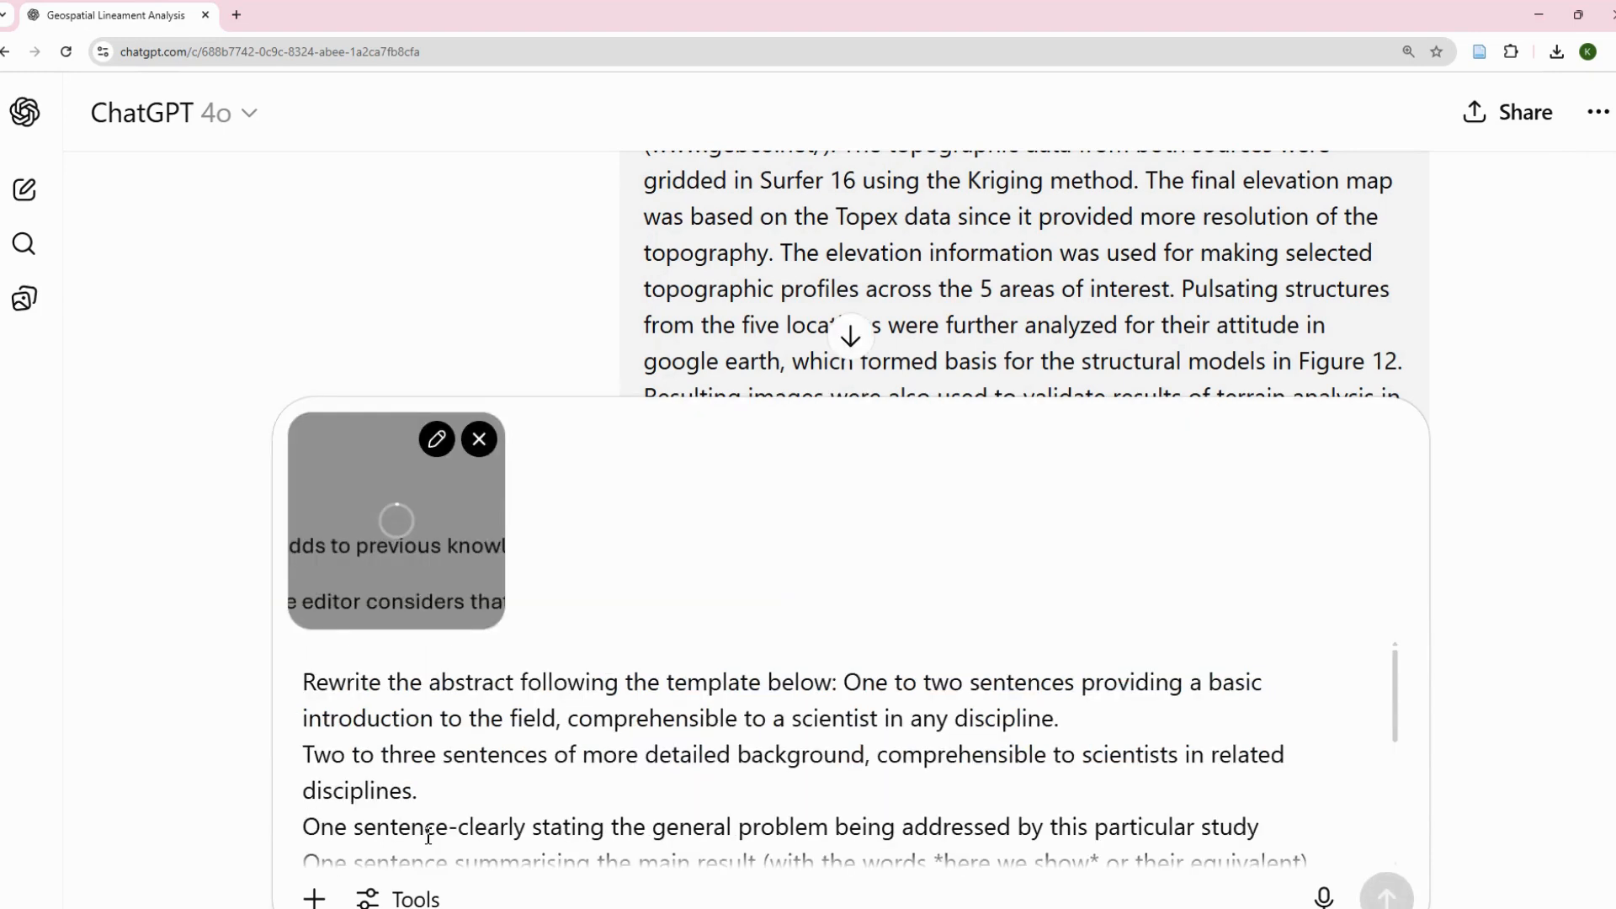
left_click(479, 438)
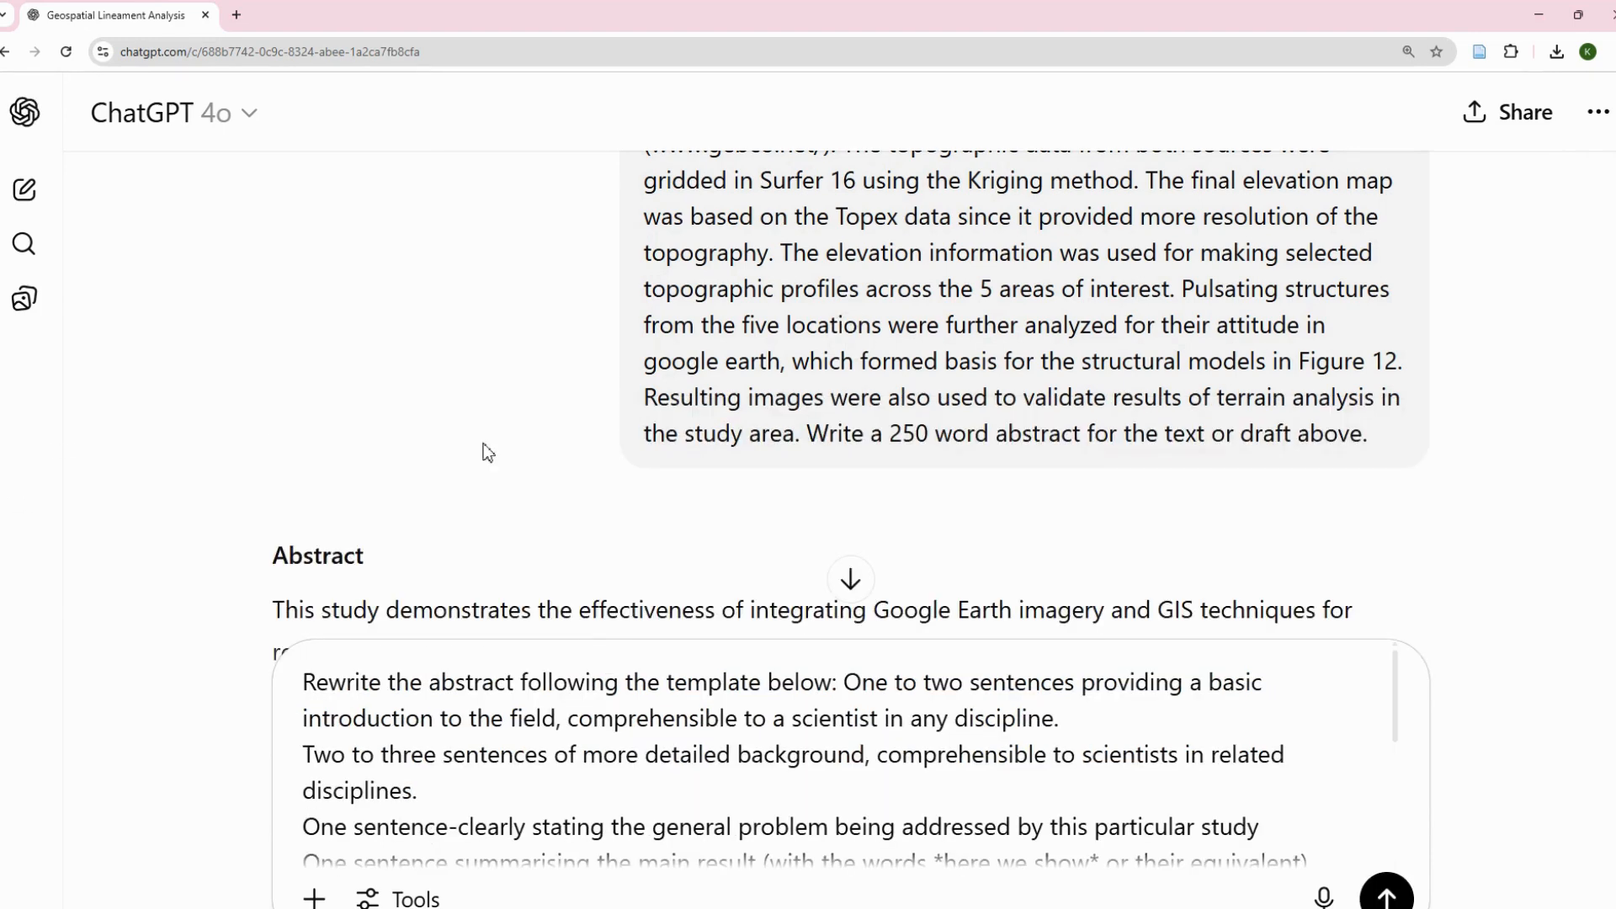
scroll(949, 689, "down", 1)
scroll(949, 689, "up", 1)
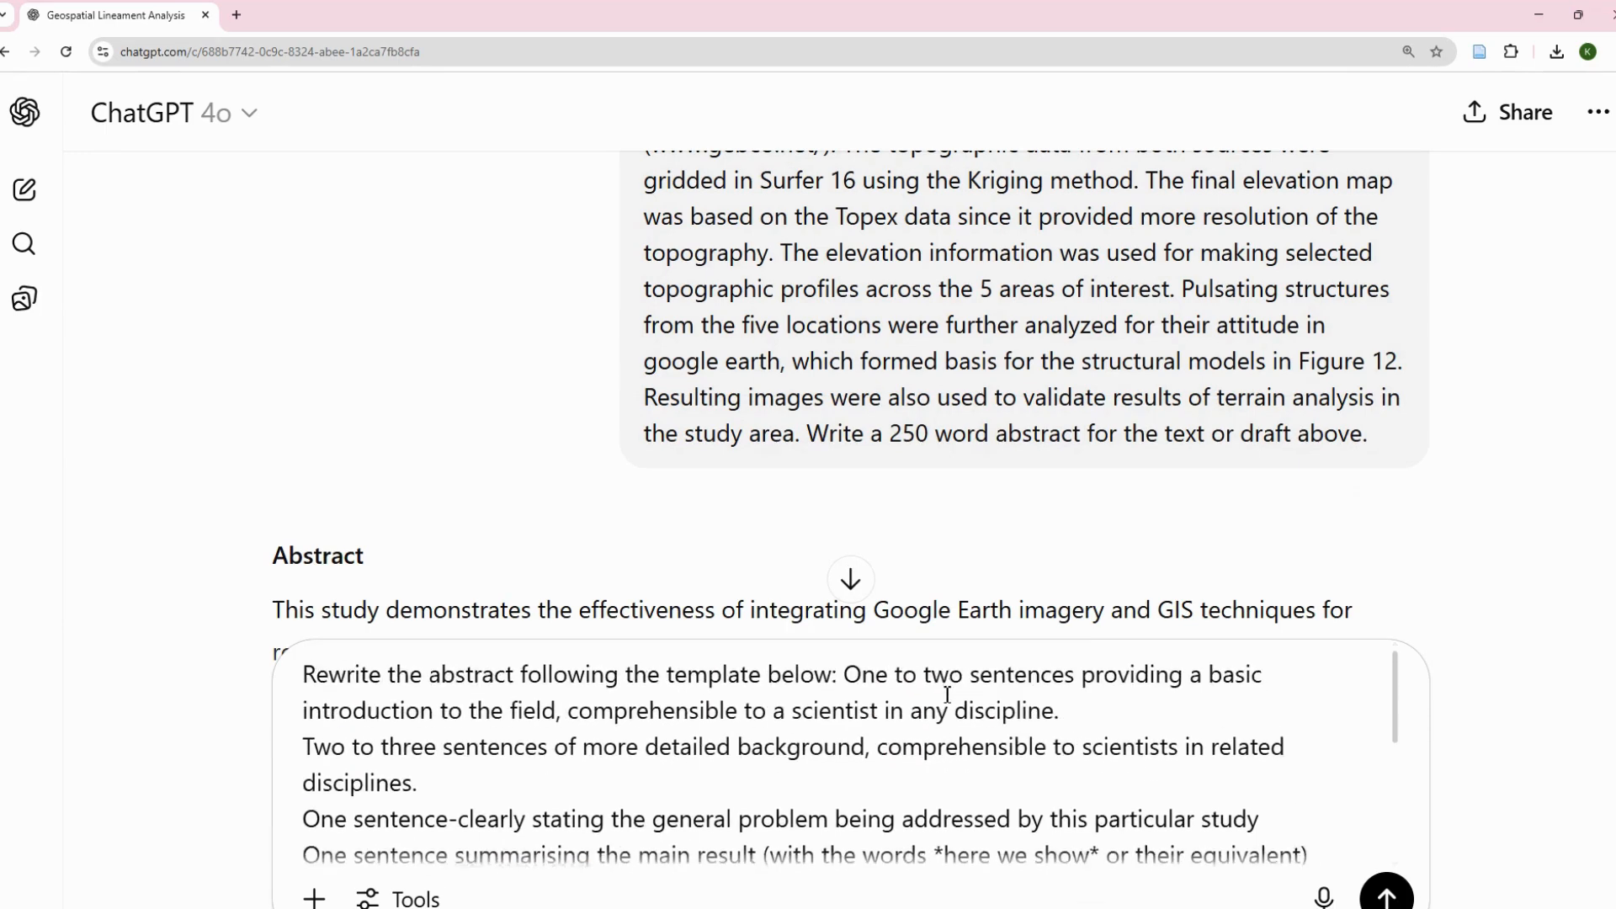
scroll(426, 735, "down", 3)
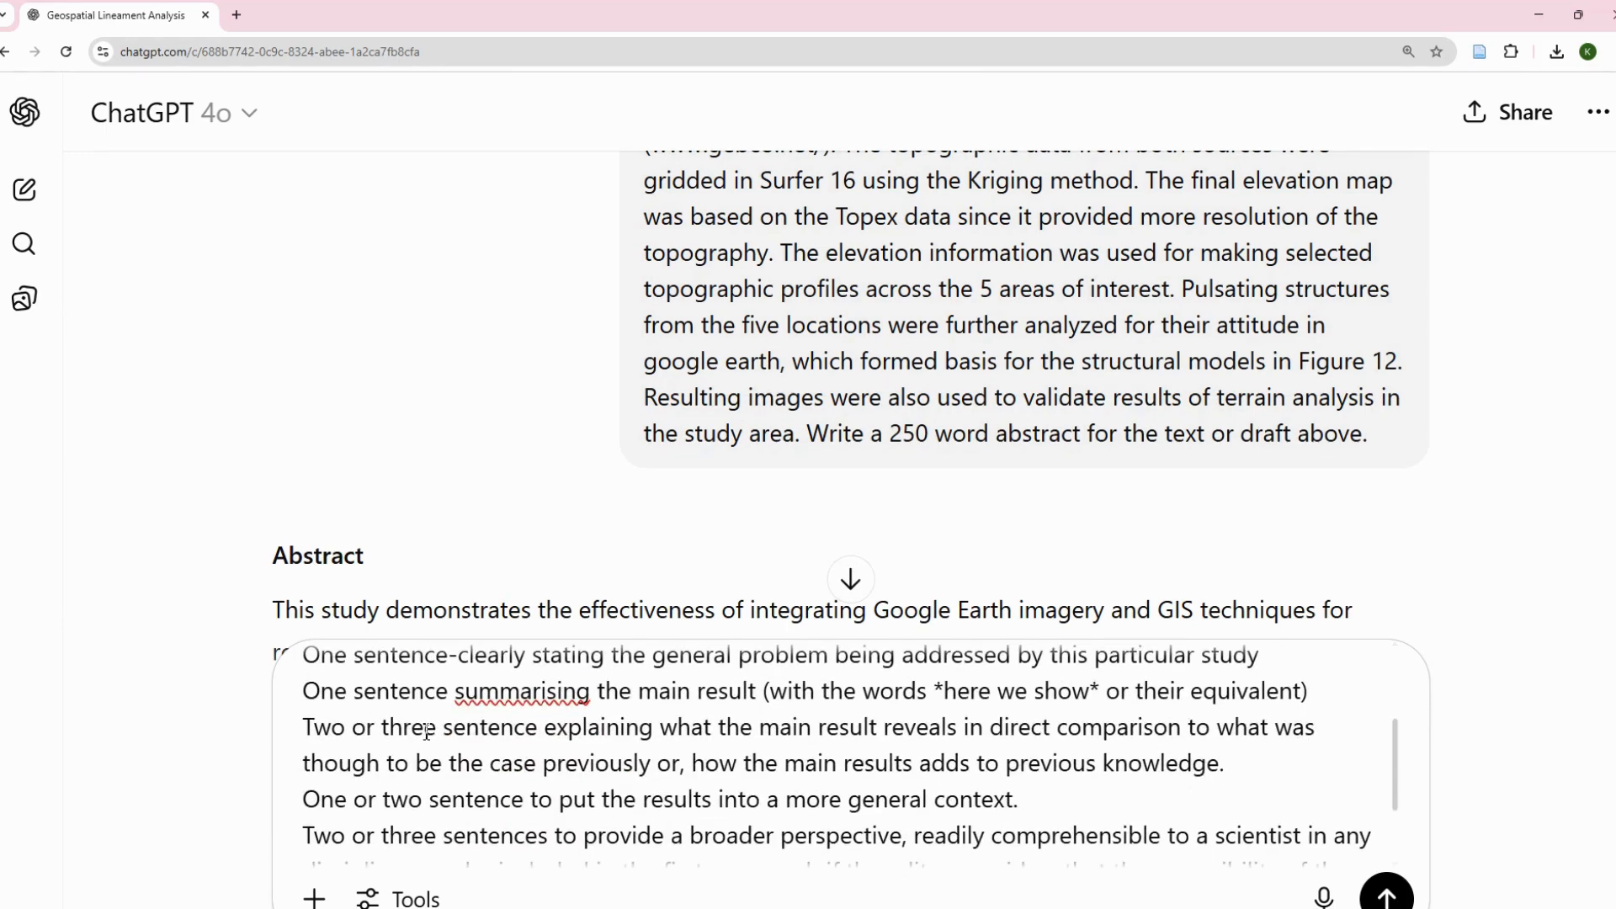
left_click(1386, 894)
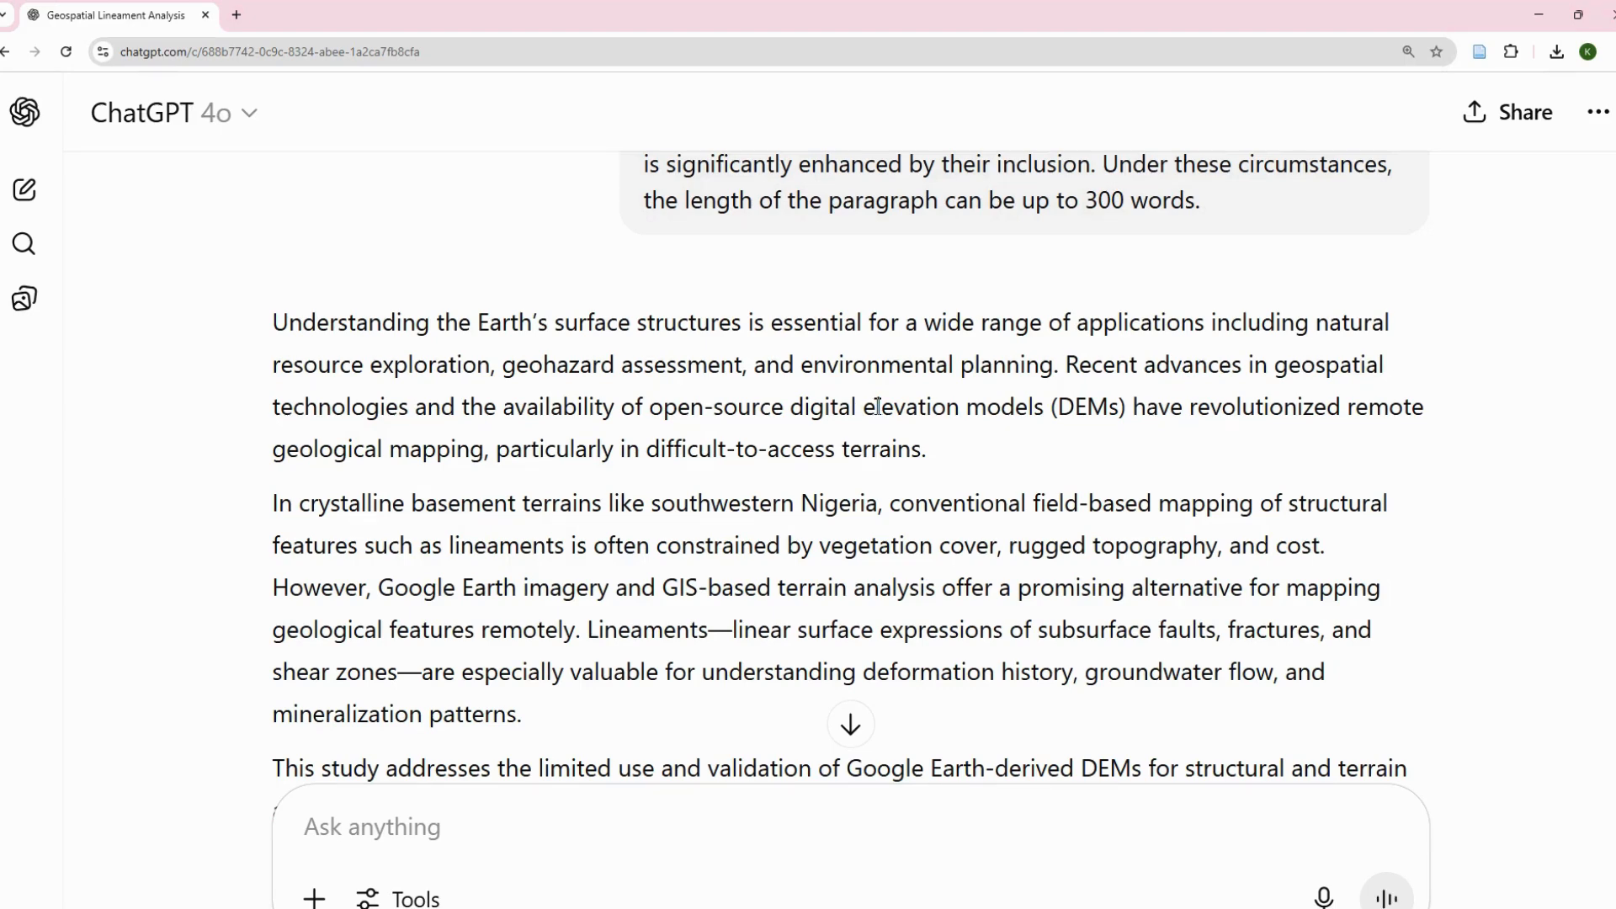
Look back over the first generated abstract and the submitted template prompt to compare them with the start of the rewritten version.
scroll(932, 463, "down", 1)
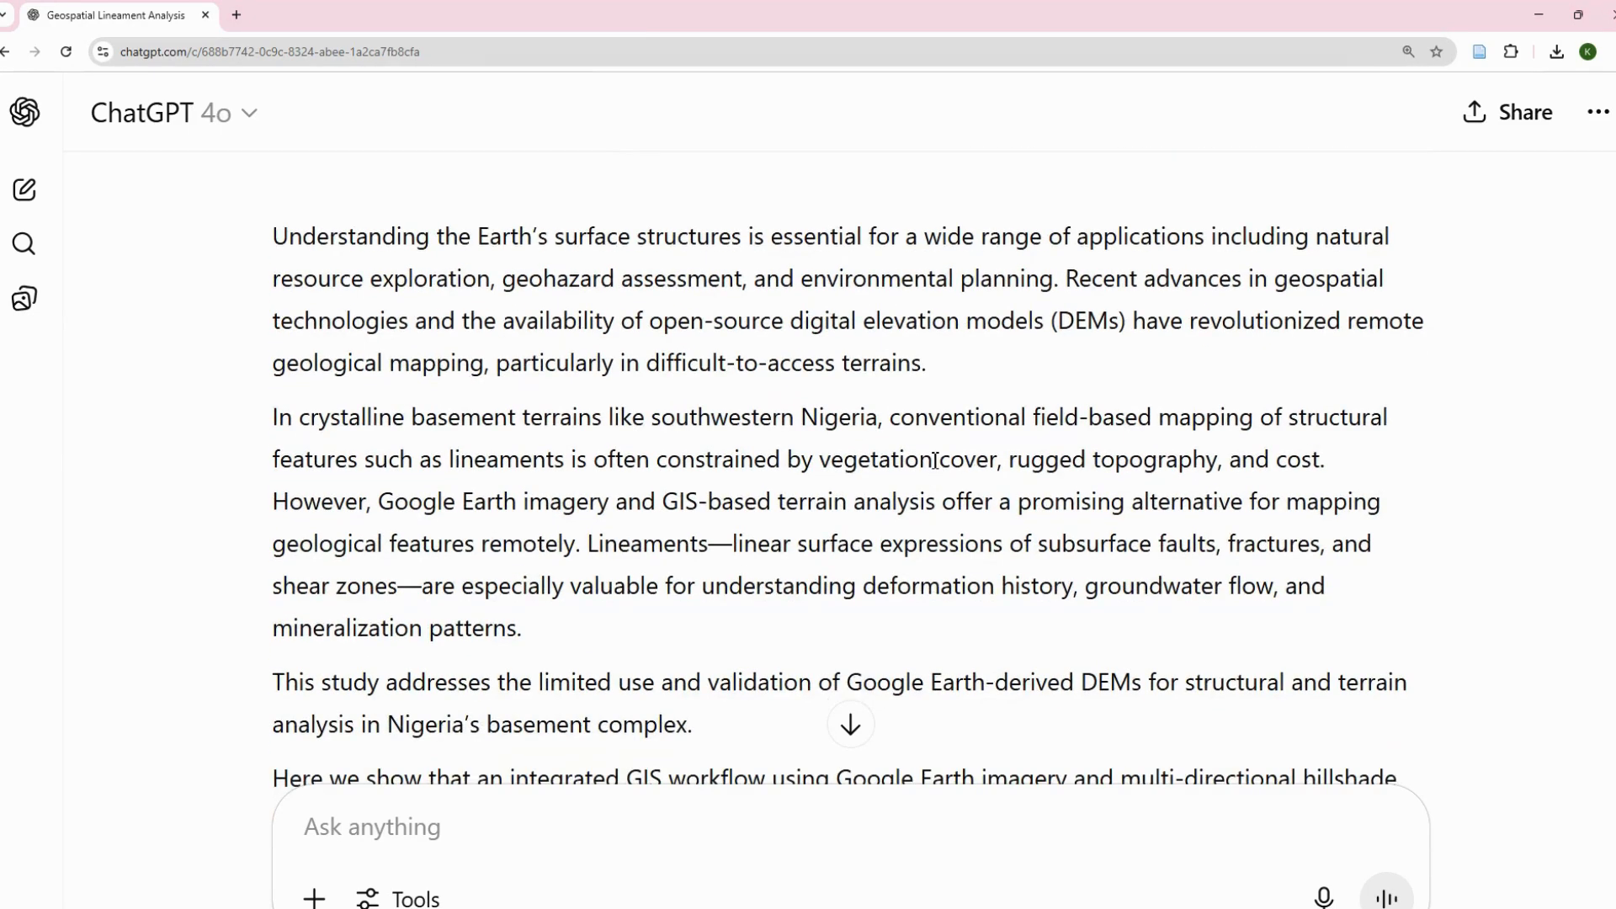
scroll(934, 461, "up", 15)
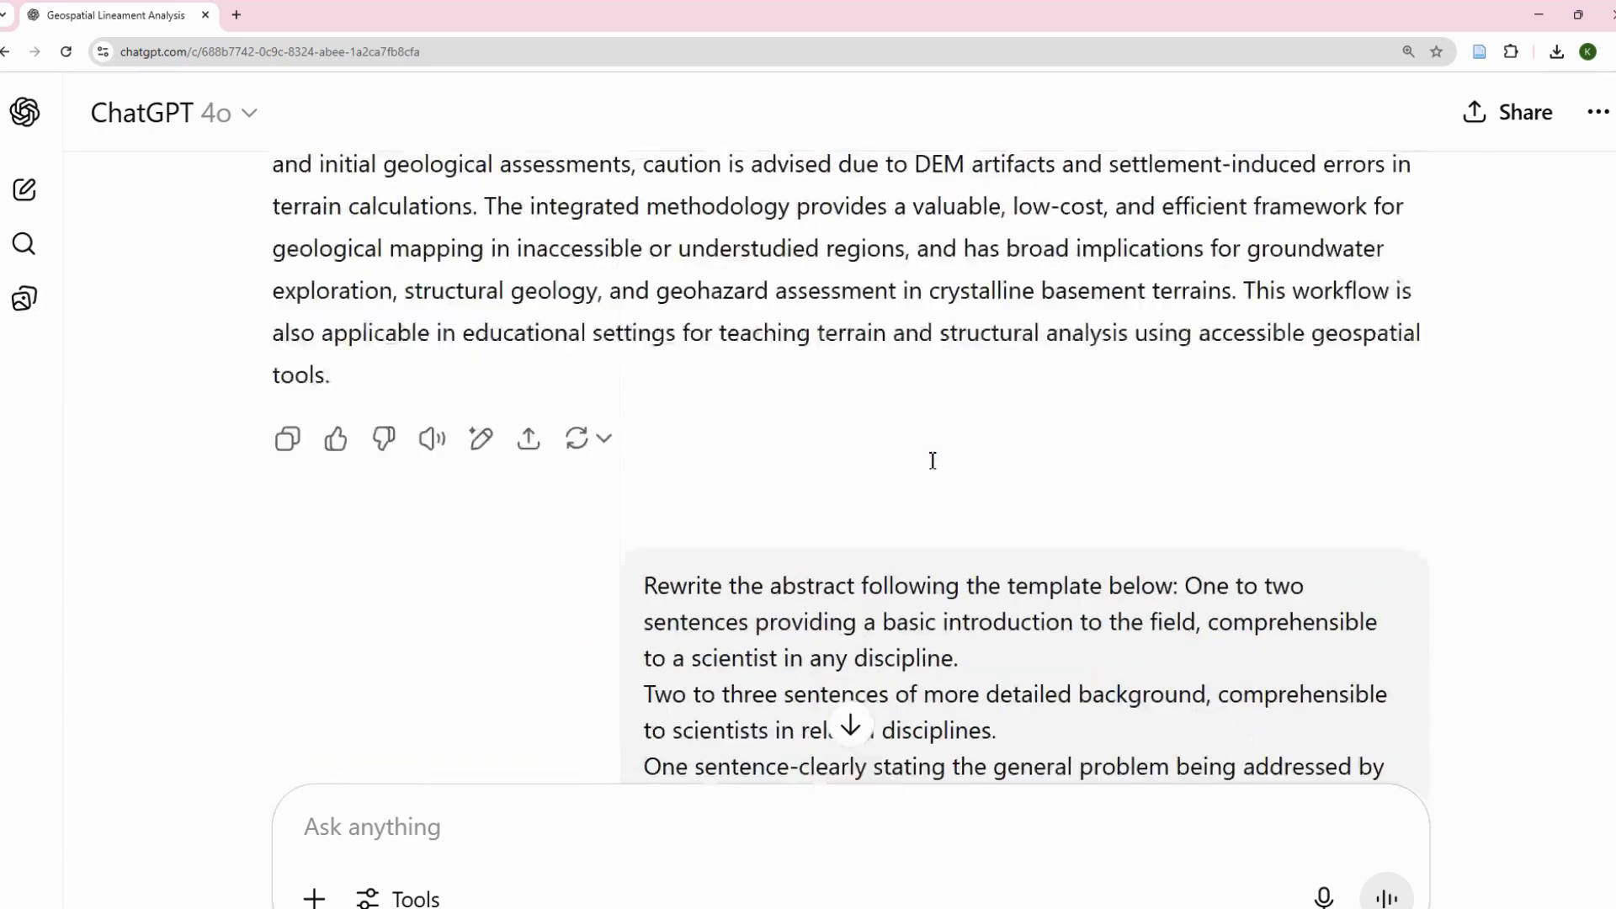
scroll(932, 461, "up", 3)
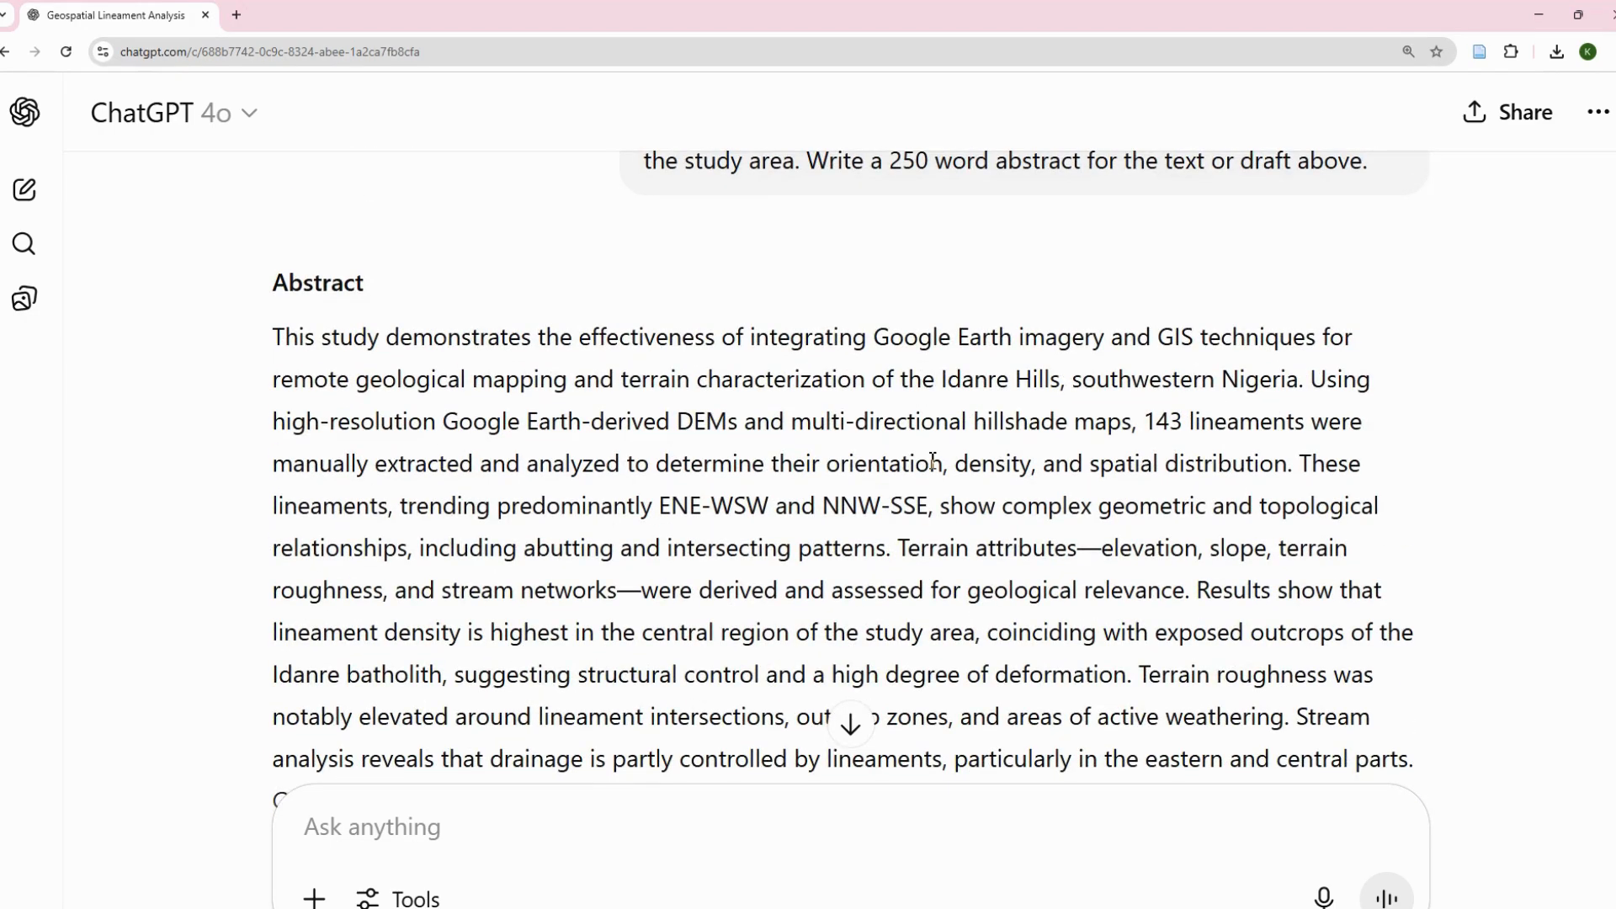
scroll(932, 460, "down", 10)
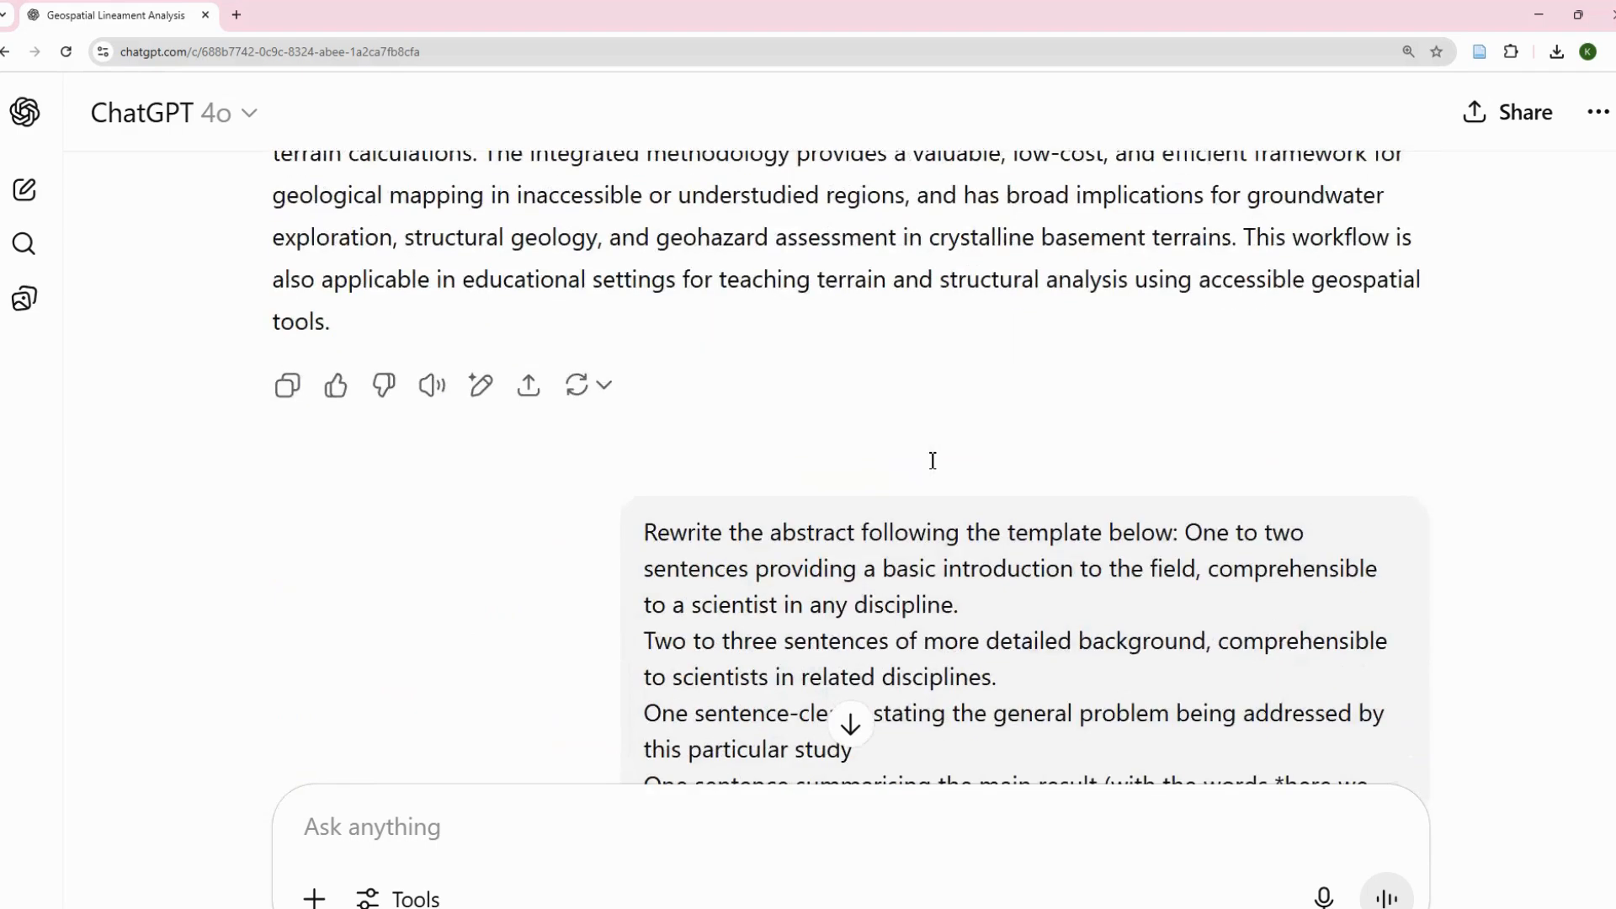
scroll(933, 460, "down", 4)
scroll(931, 461, "up", 9)
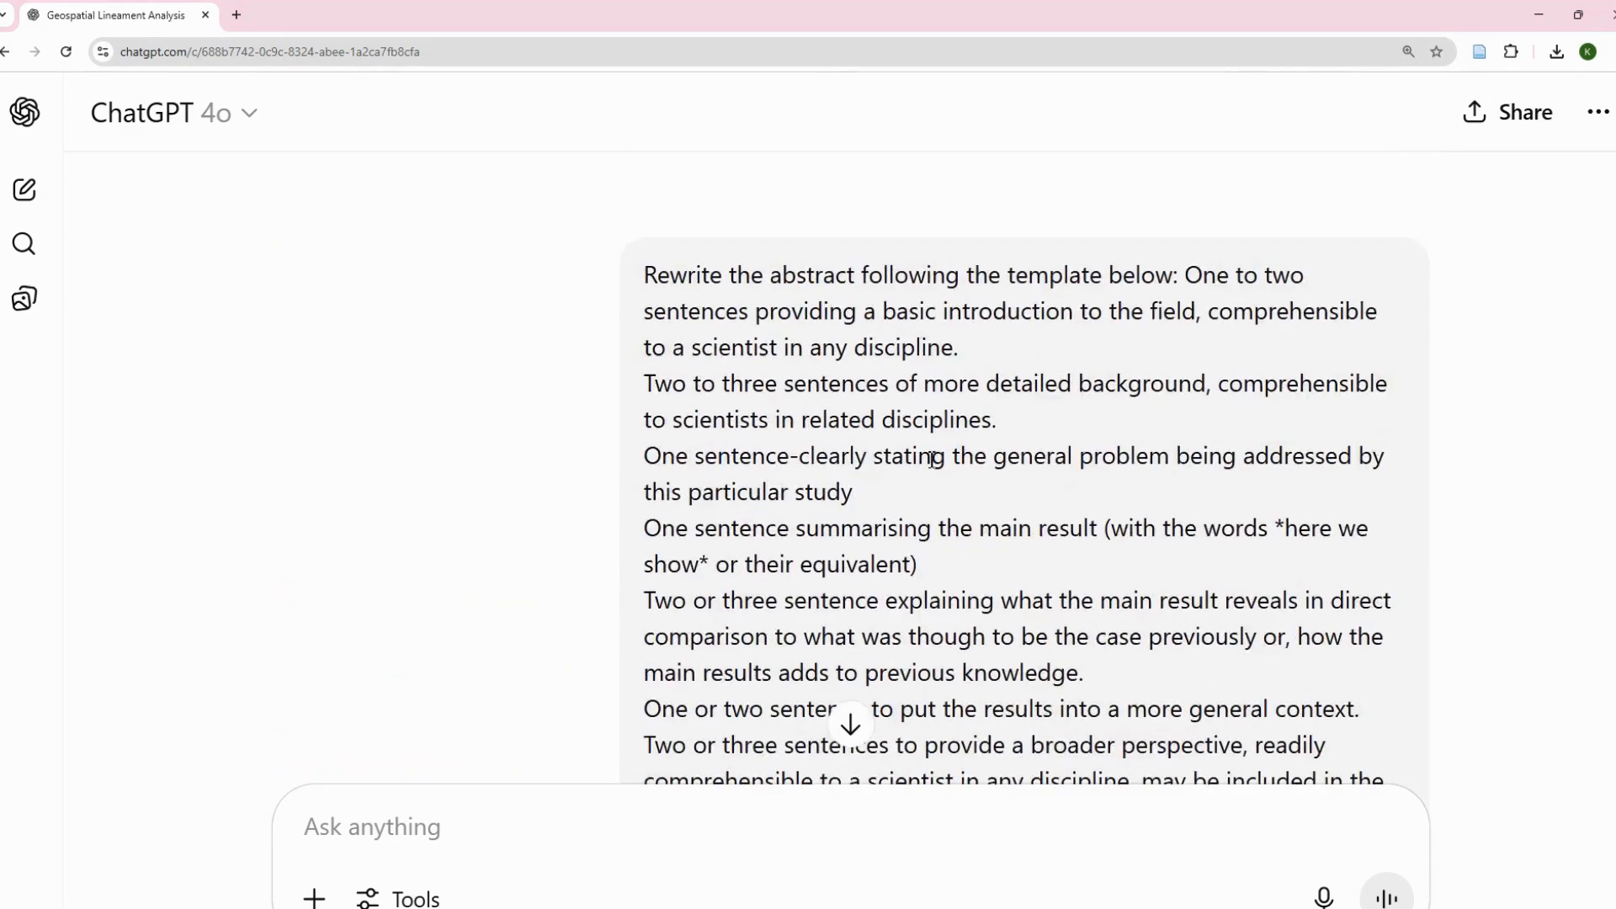
scroll(930, 461, "down", 9)
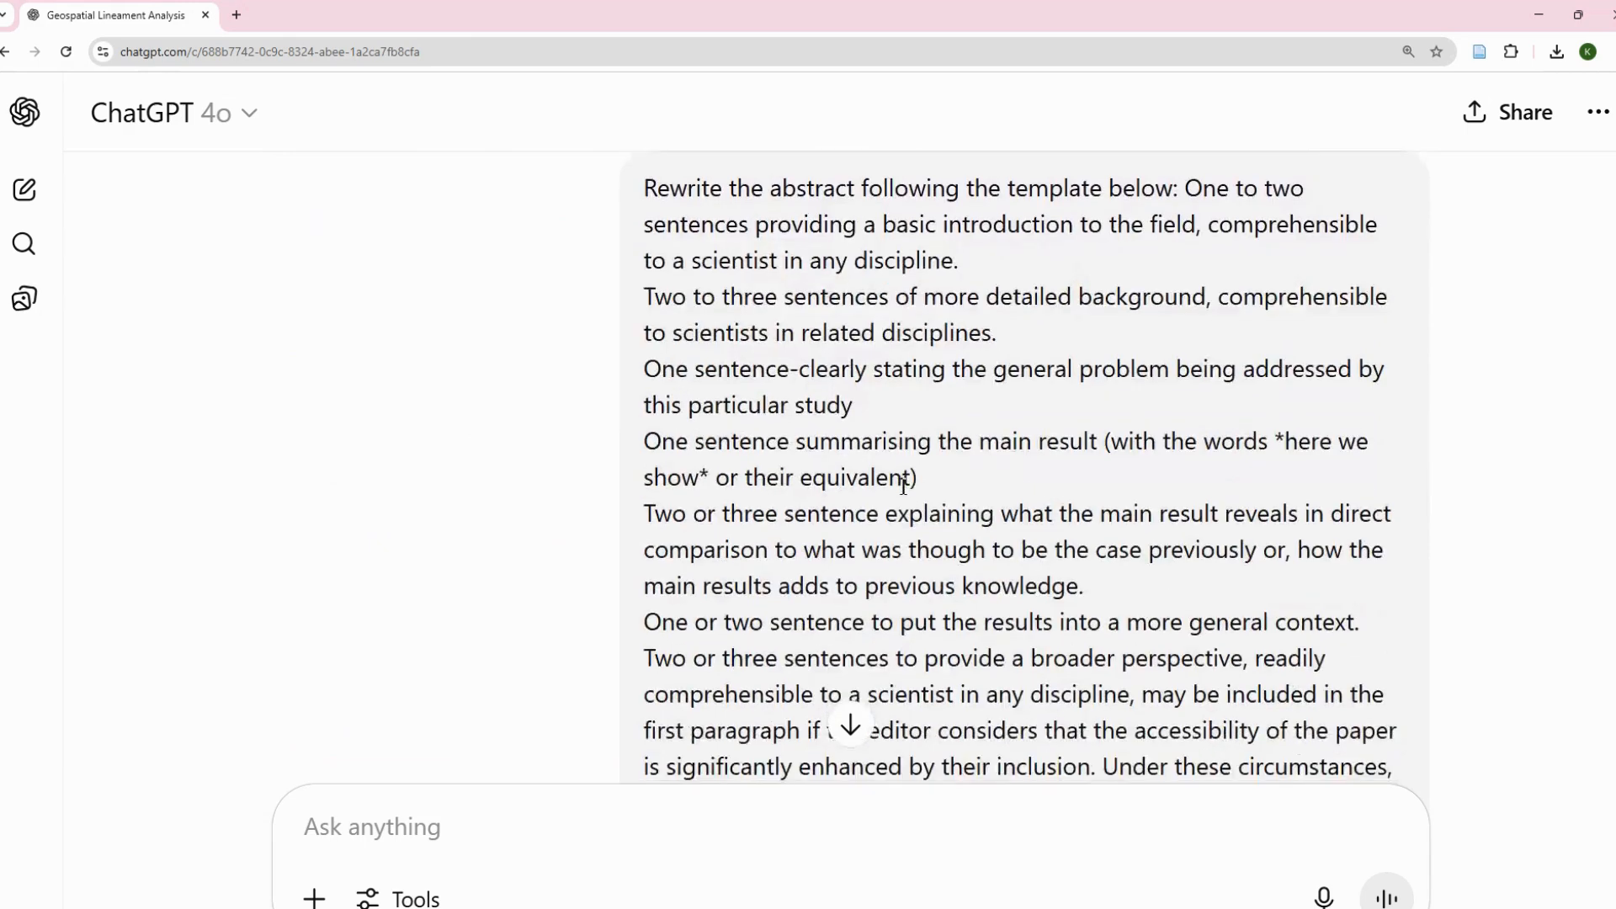
scroll(903, 487, "down", 2)
scroll(904, 491, "up", 7)
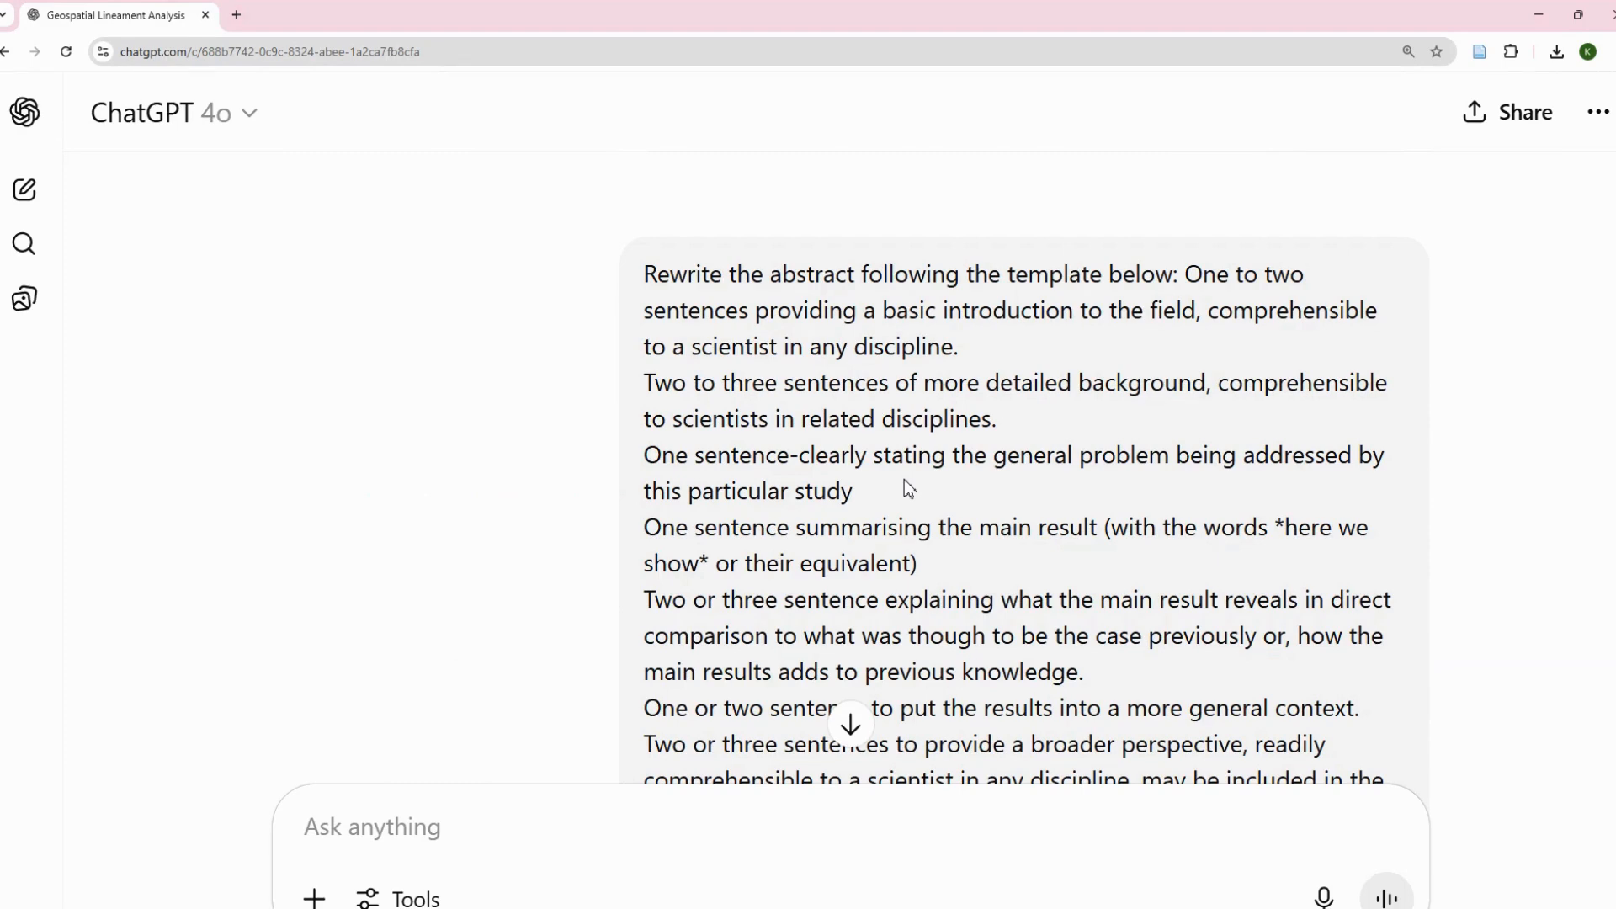
Read the rewritten abstract paragraph by paragraph, from "Understanding the Earth's surface structures" to the closing sentence about geological exploration.
scroll(904, 478, "down", 8)
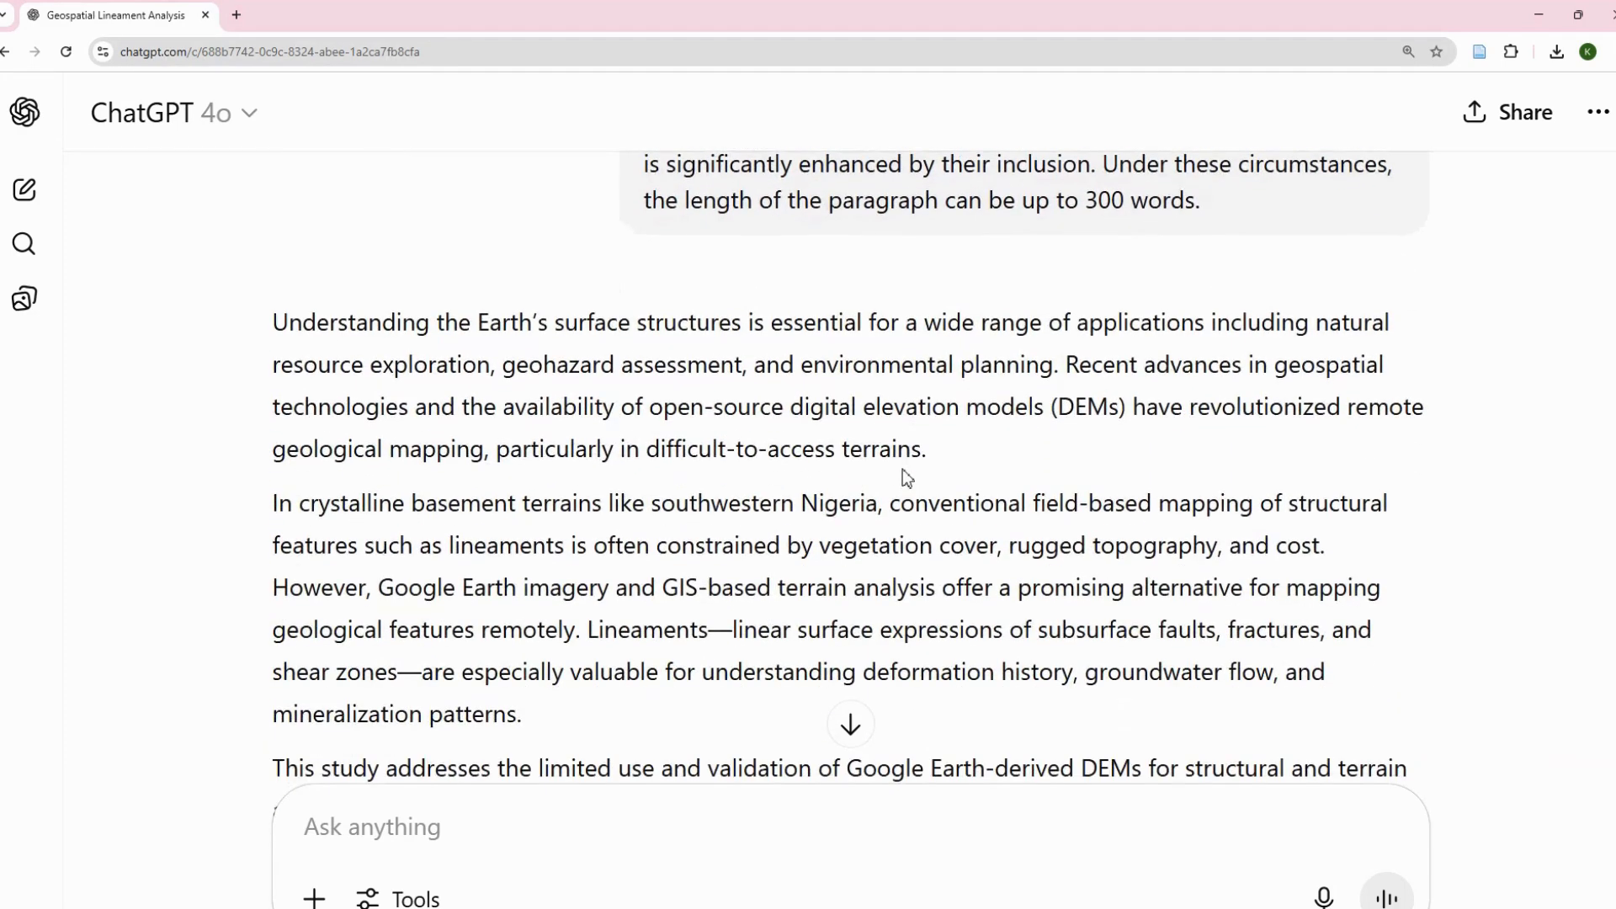
scroll(902, 470, "down", 6)
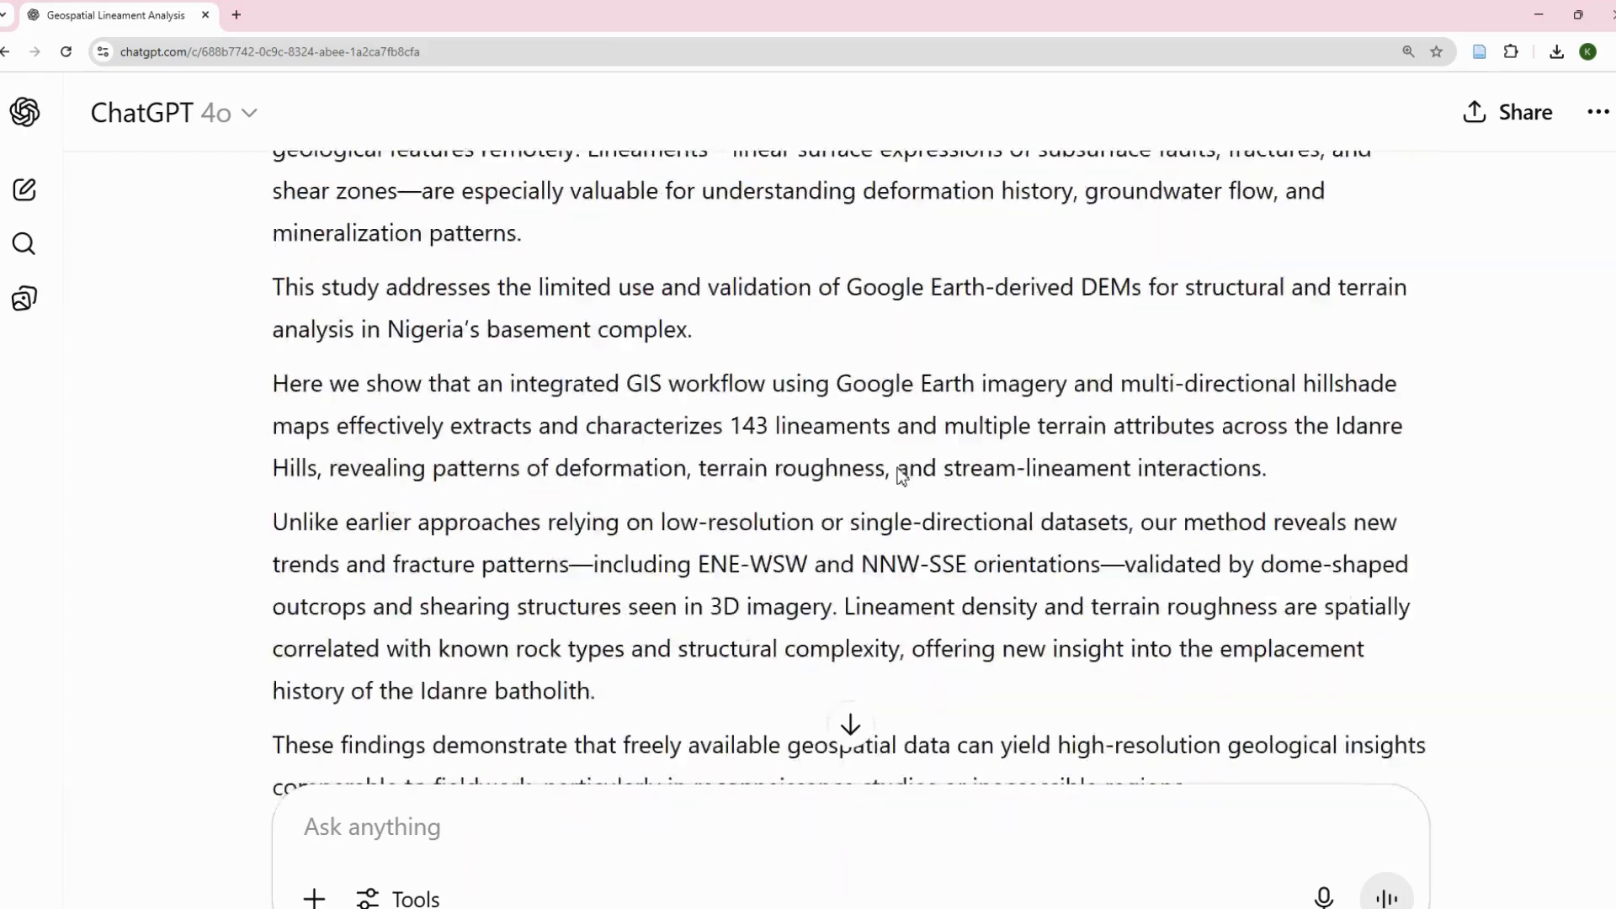
scroll(903, 473, "up", 6)
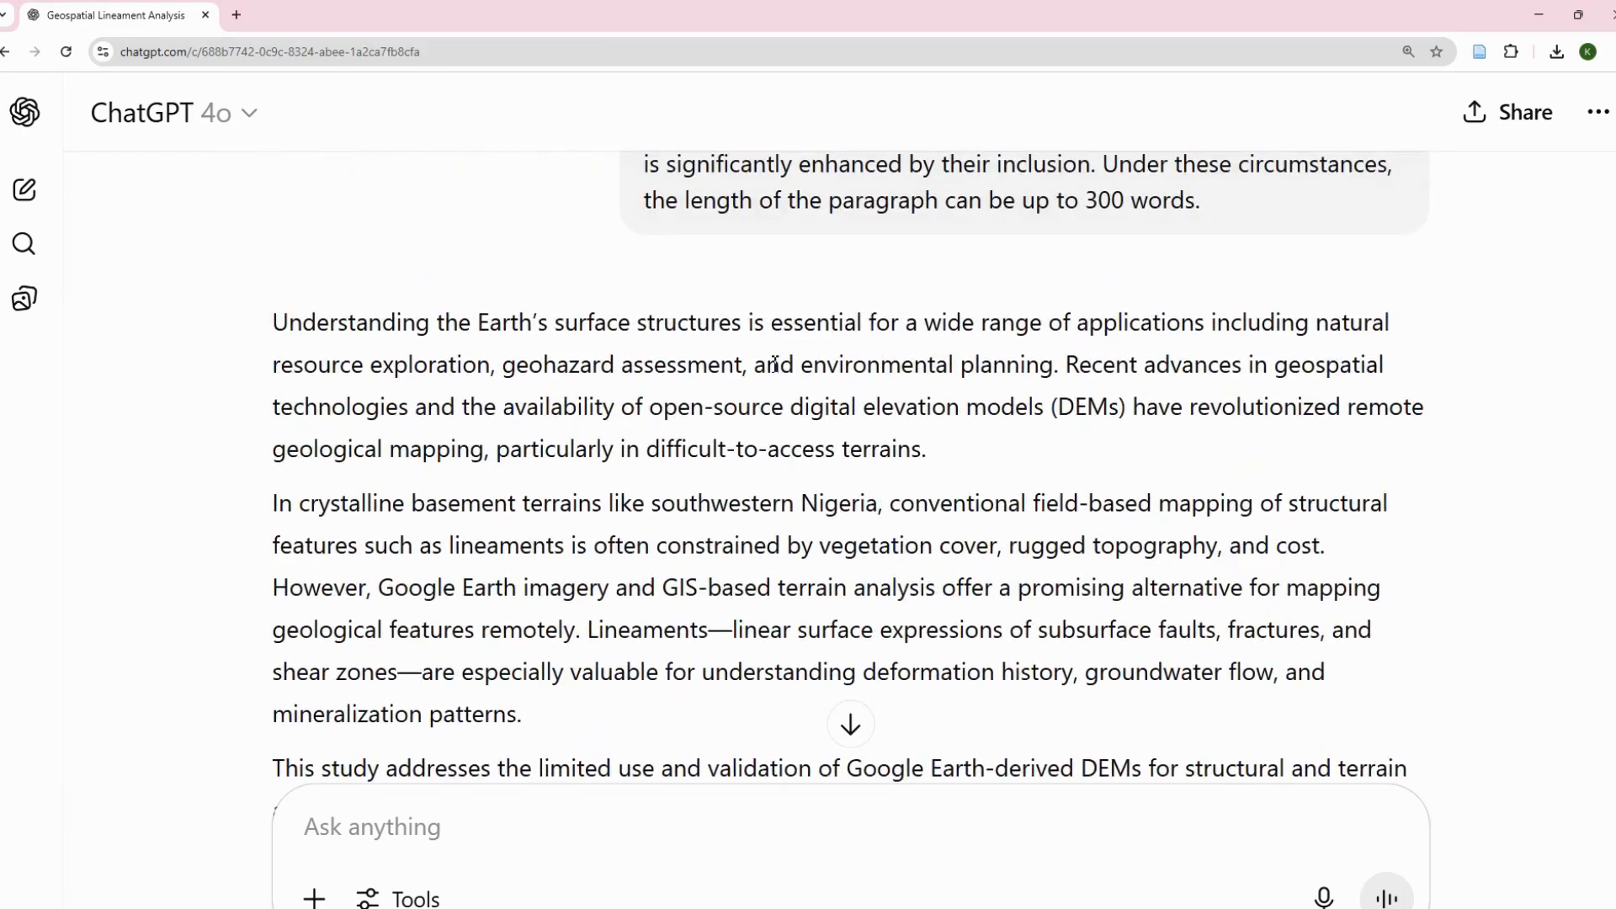
scroll(820, 365, "down", 1)
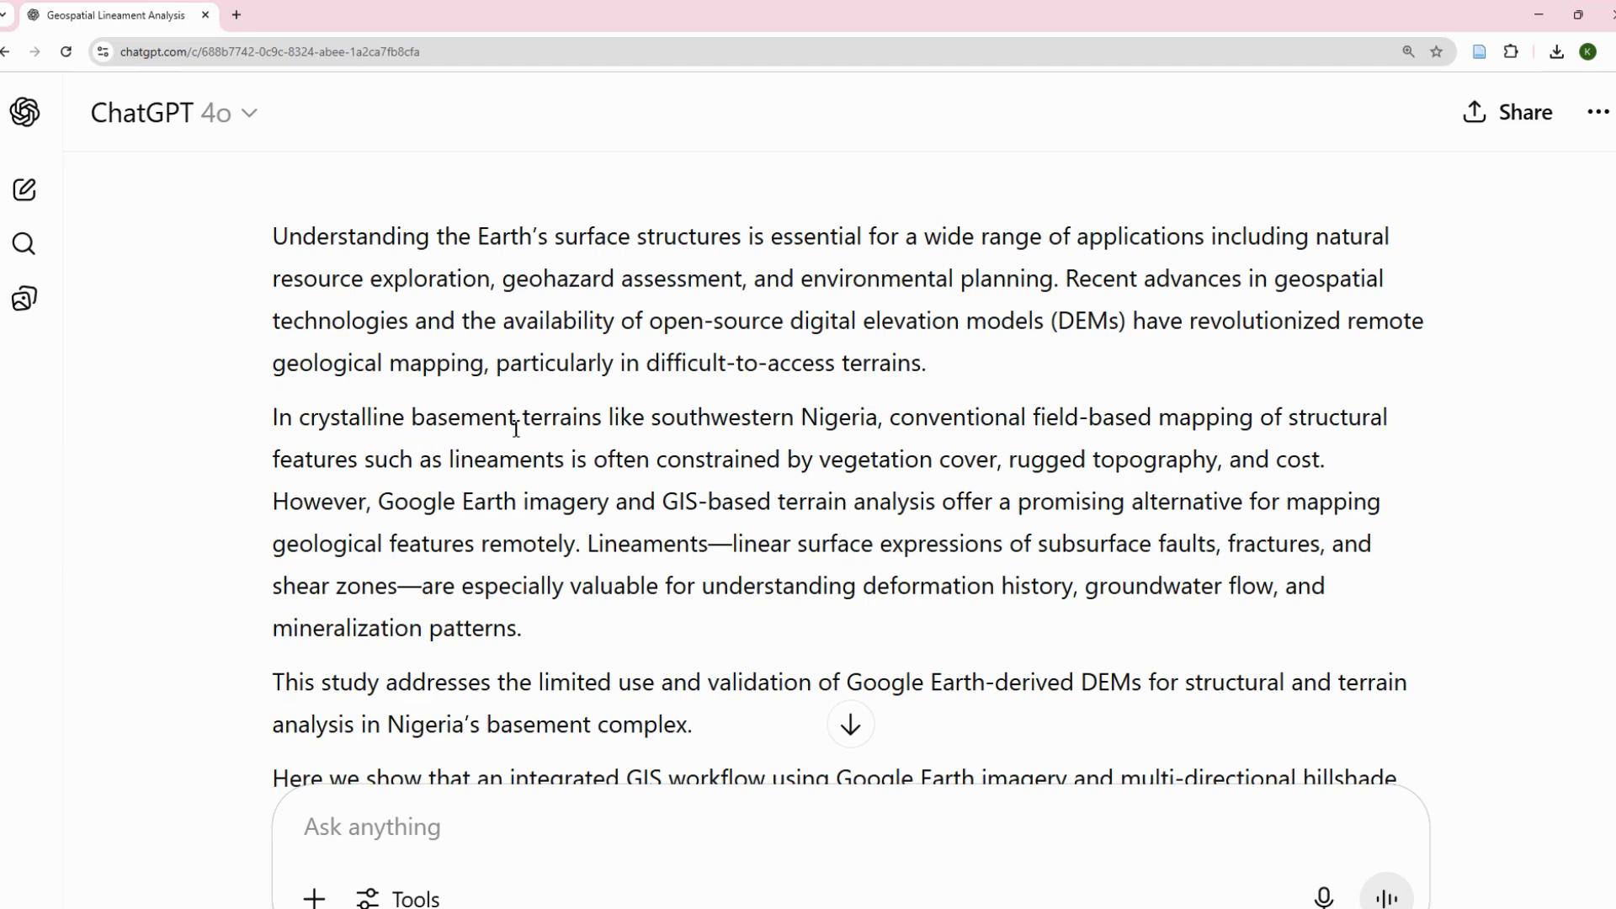
scroll(589, 431, "down", 1)
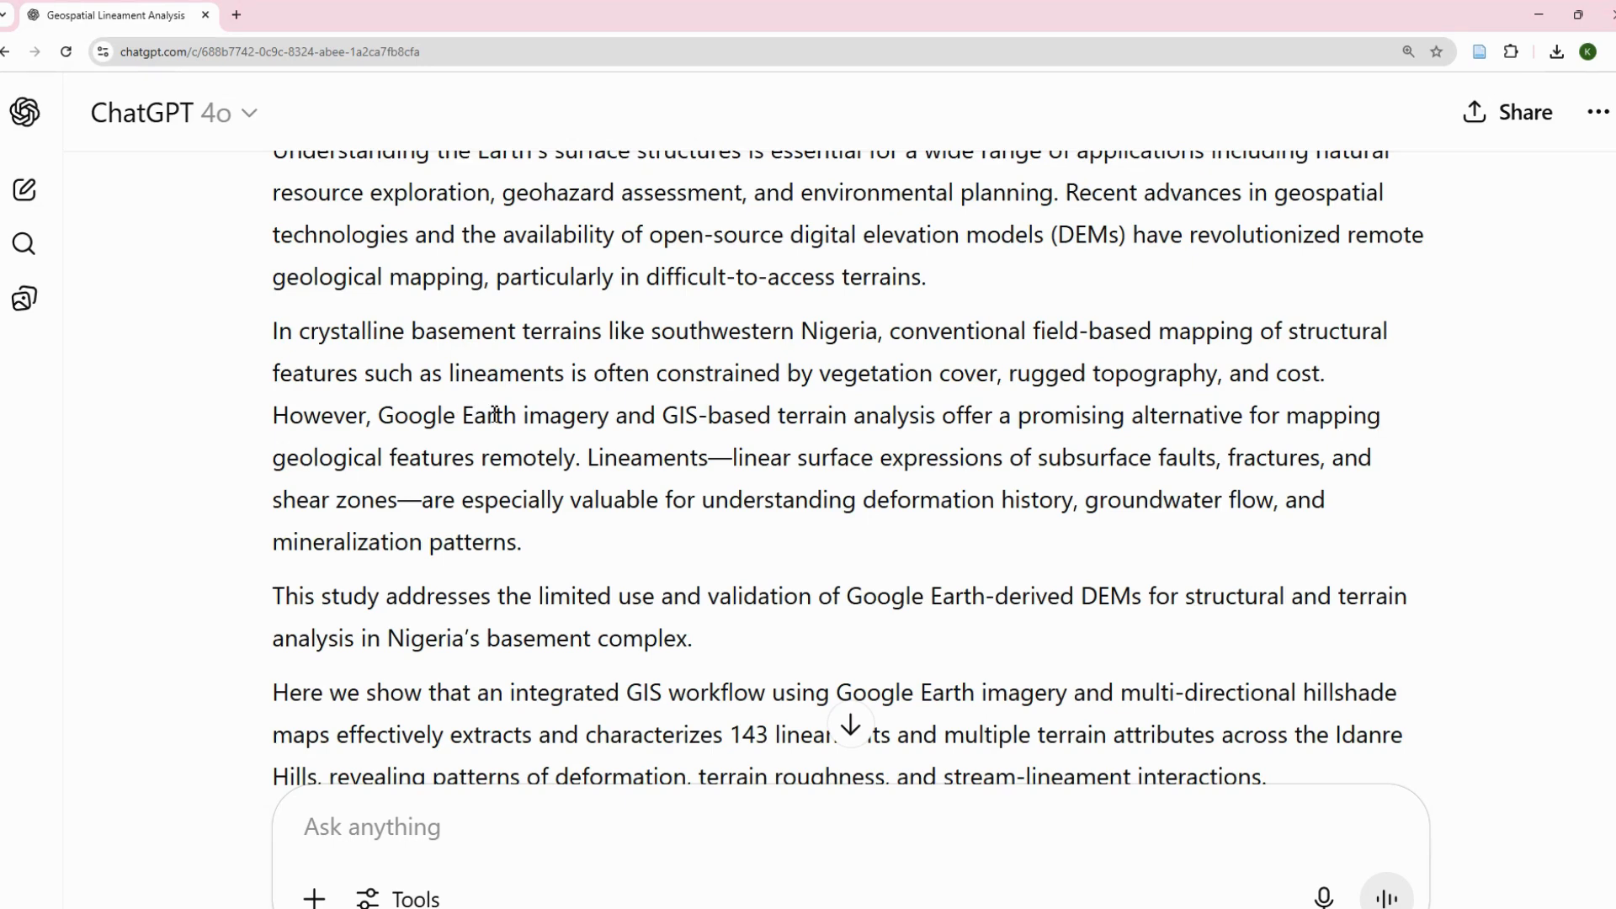
scroll(494, 414, "down", 1)
scroll(481, 425, "up", 1)
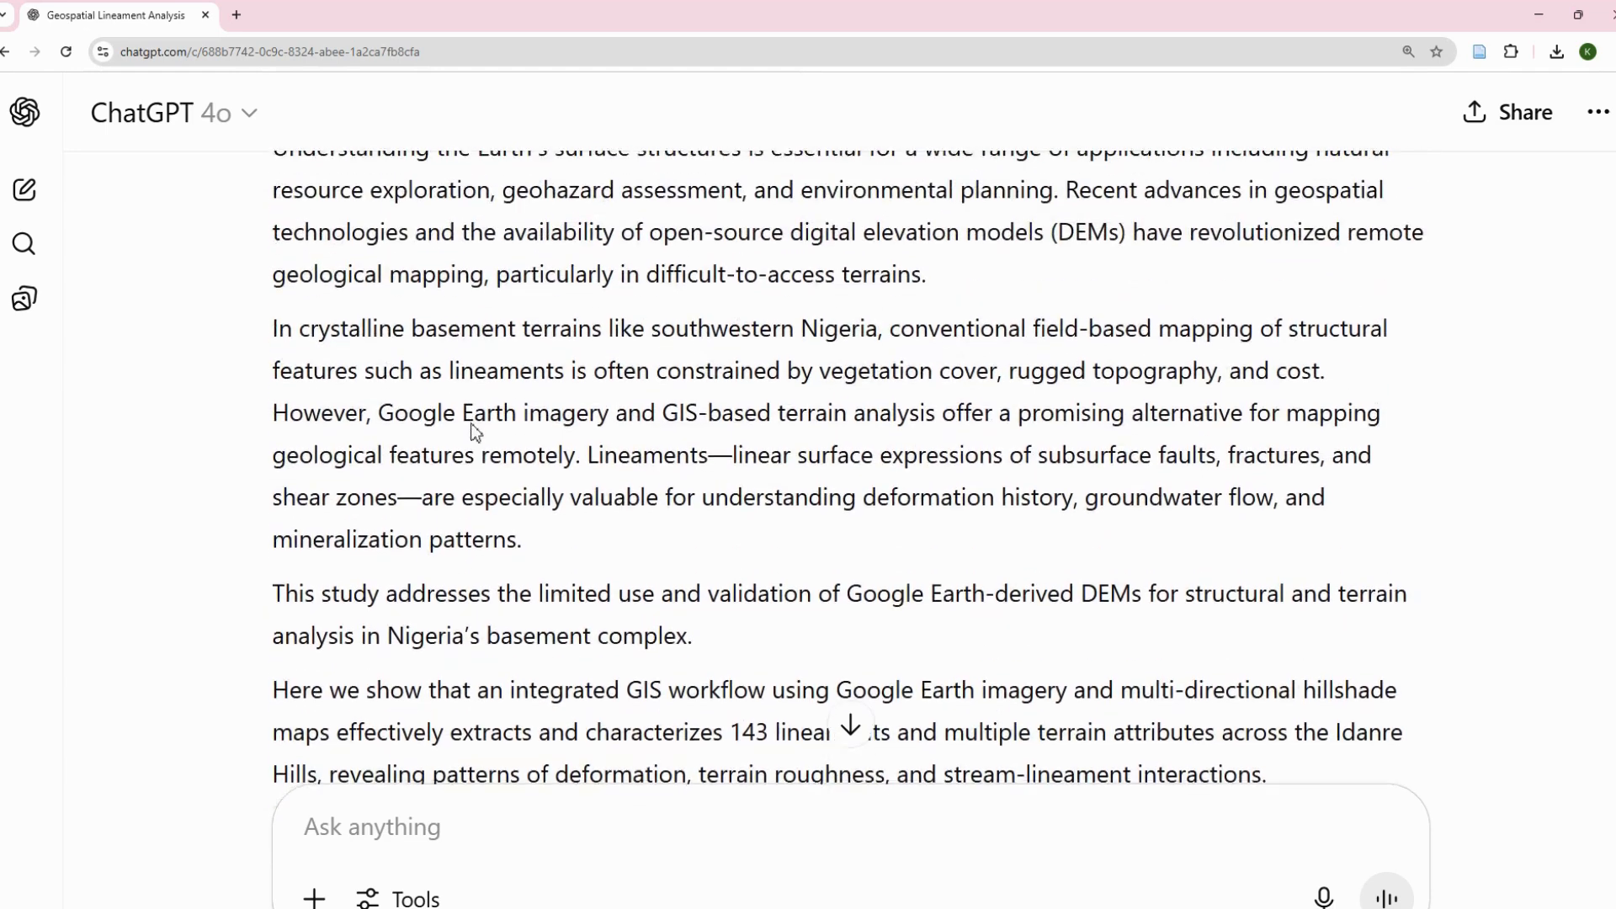
scroll(447, 410, "down", 2)
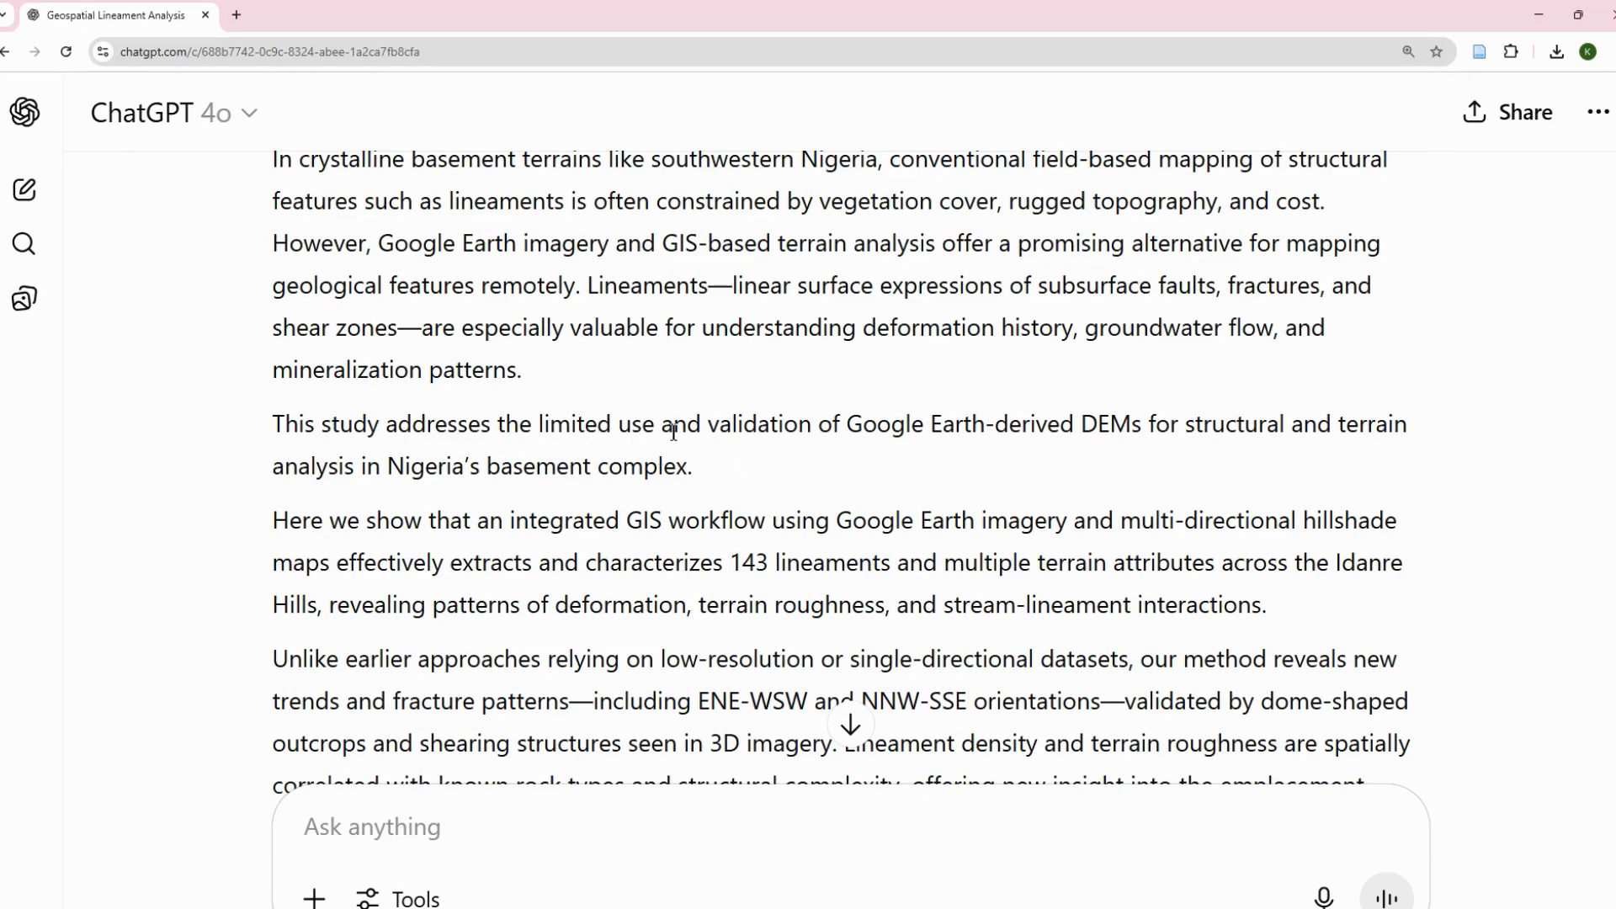
scroll(673, 432, "down", 1)
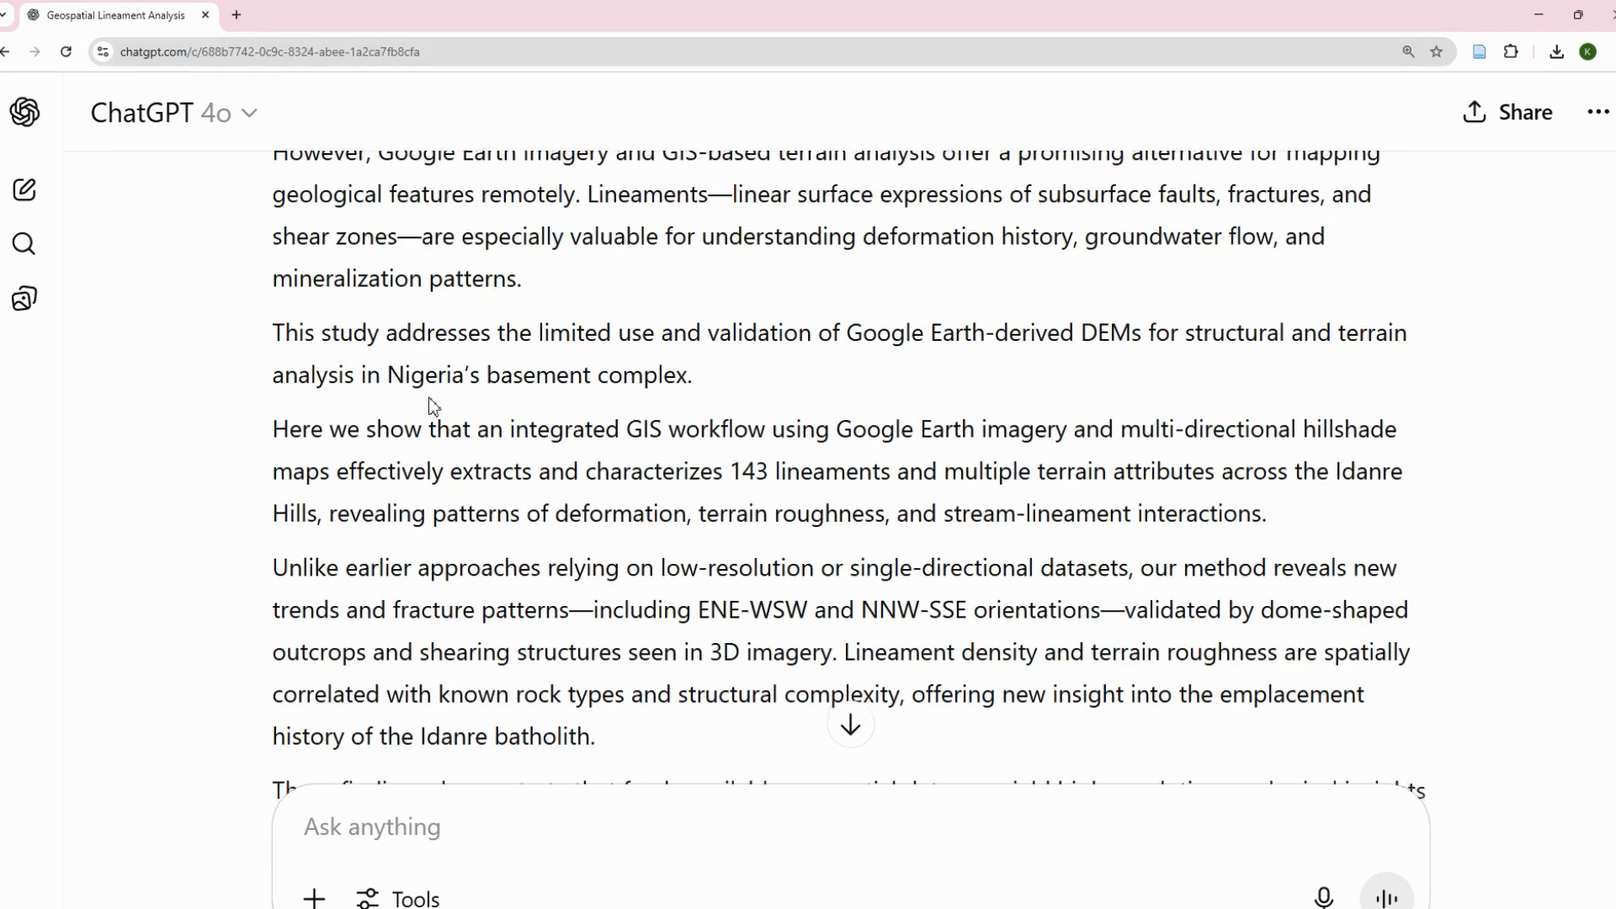
scroll(426, 404, "down", 1)
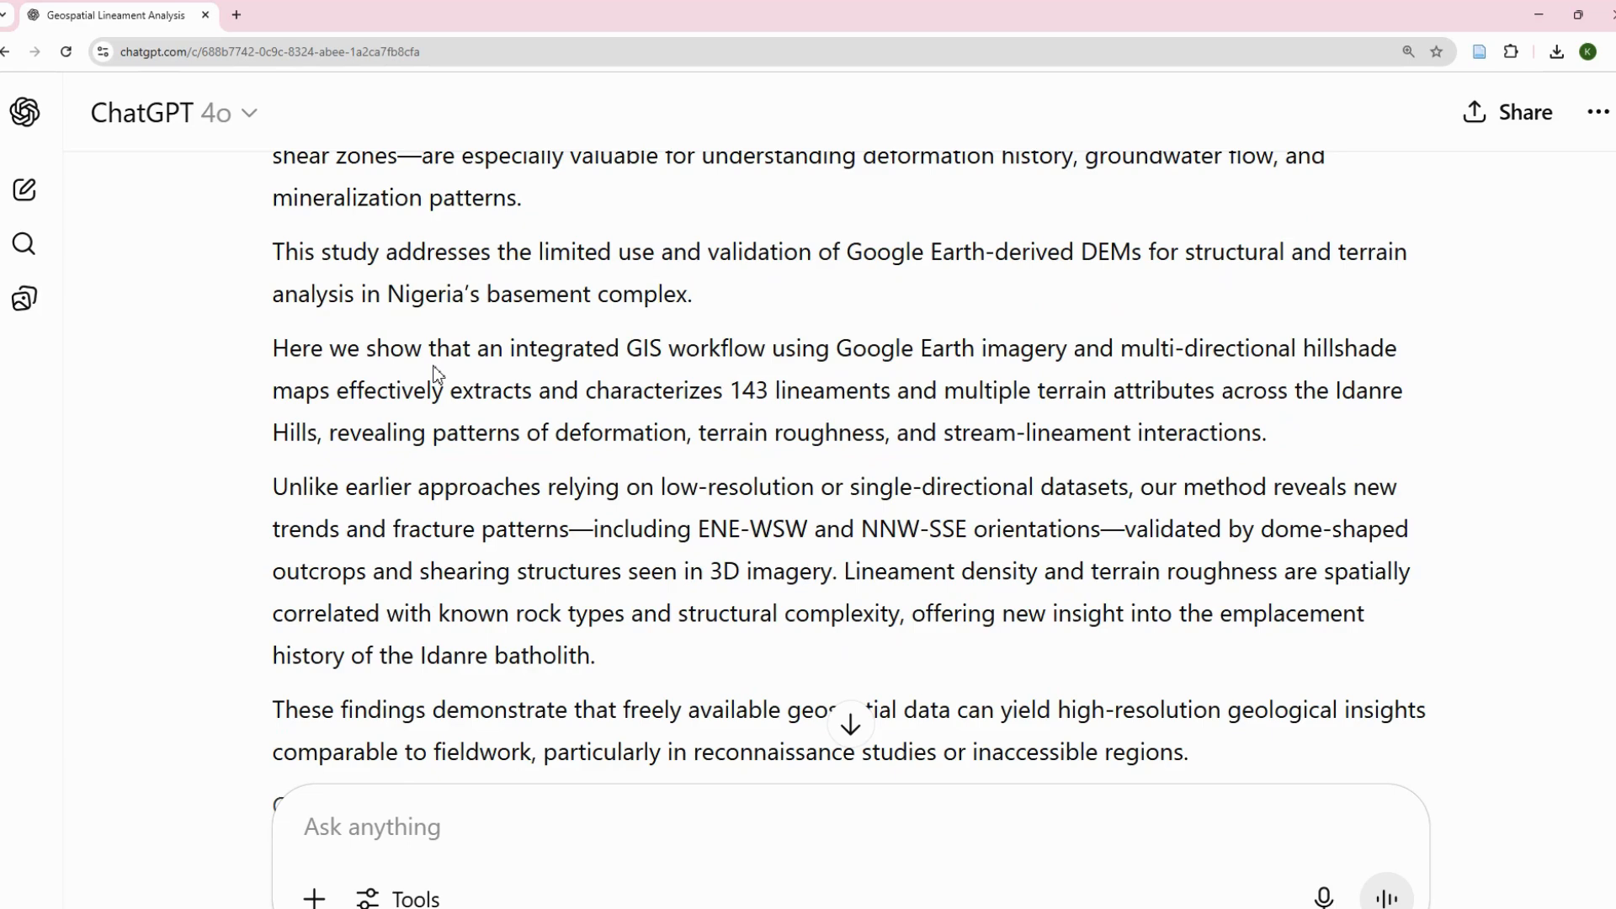
scroll(408, 421, "down", 2)
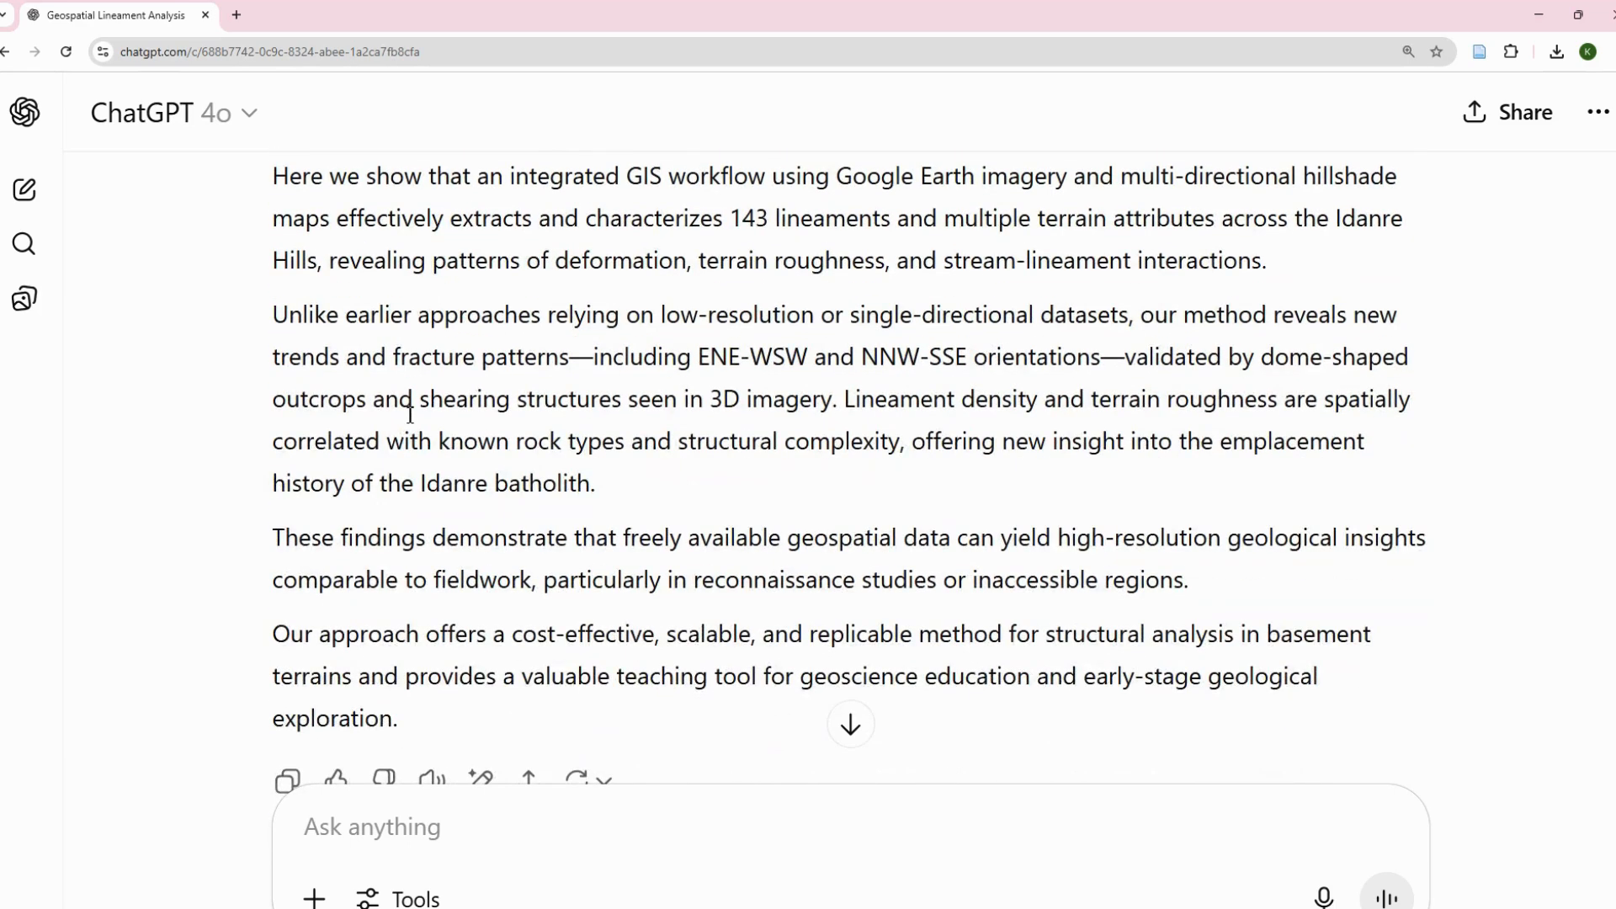
scroll(466, 509, "down", 1)
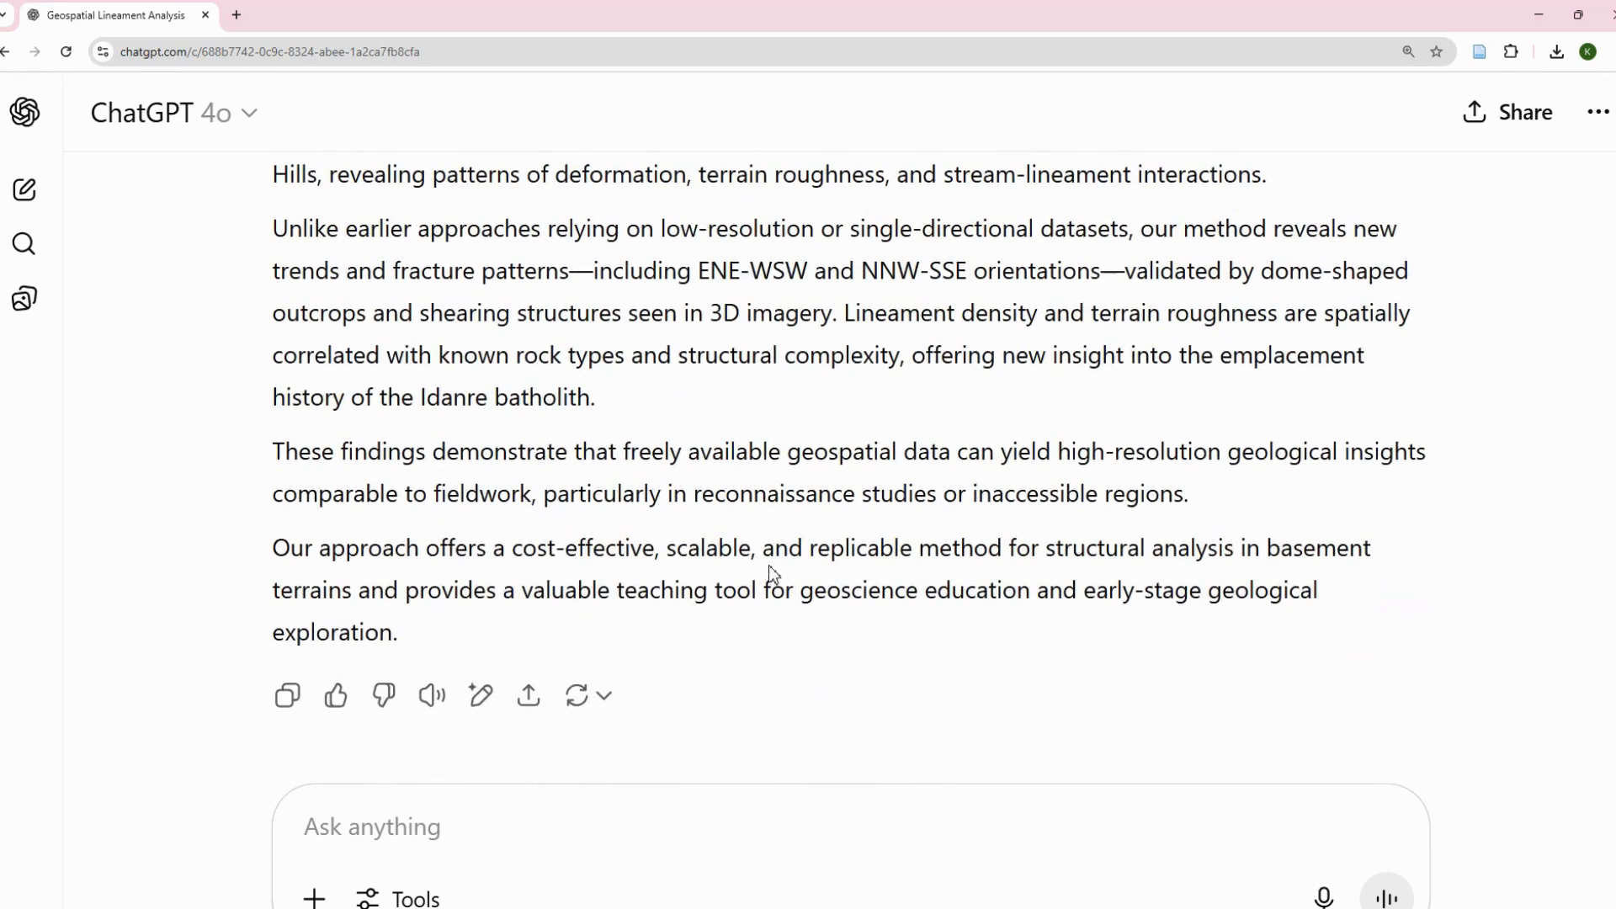
scroll(747, 562, "up", 3)
scroll(748, 562, "down", 3)
scroll(417, 619, "up", 1)
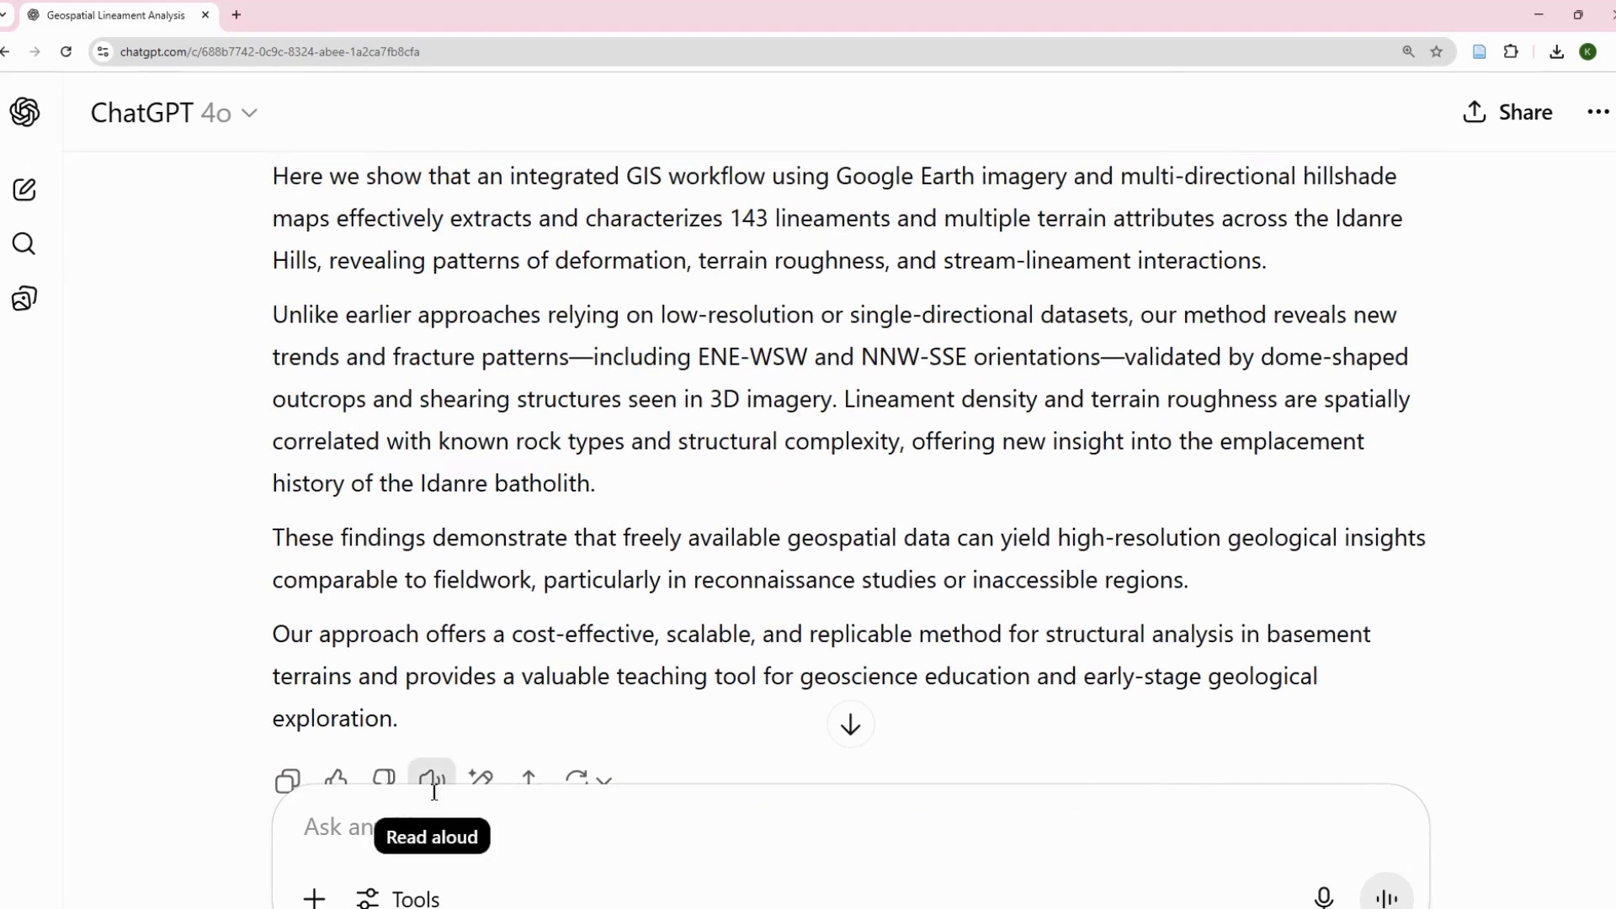
Submit the prompt "Limit to 250 words, high impact, professional, academic and for publication in Nature Geoscience".
left_click(472, 823)
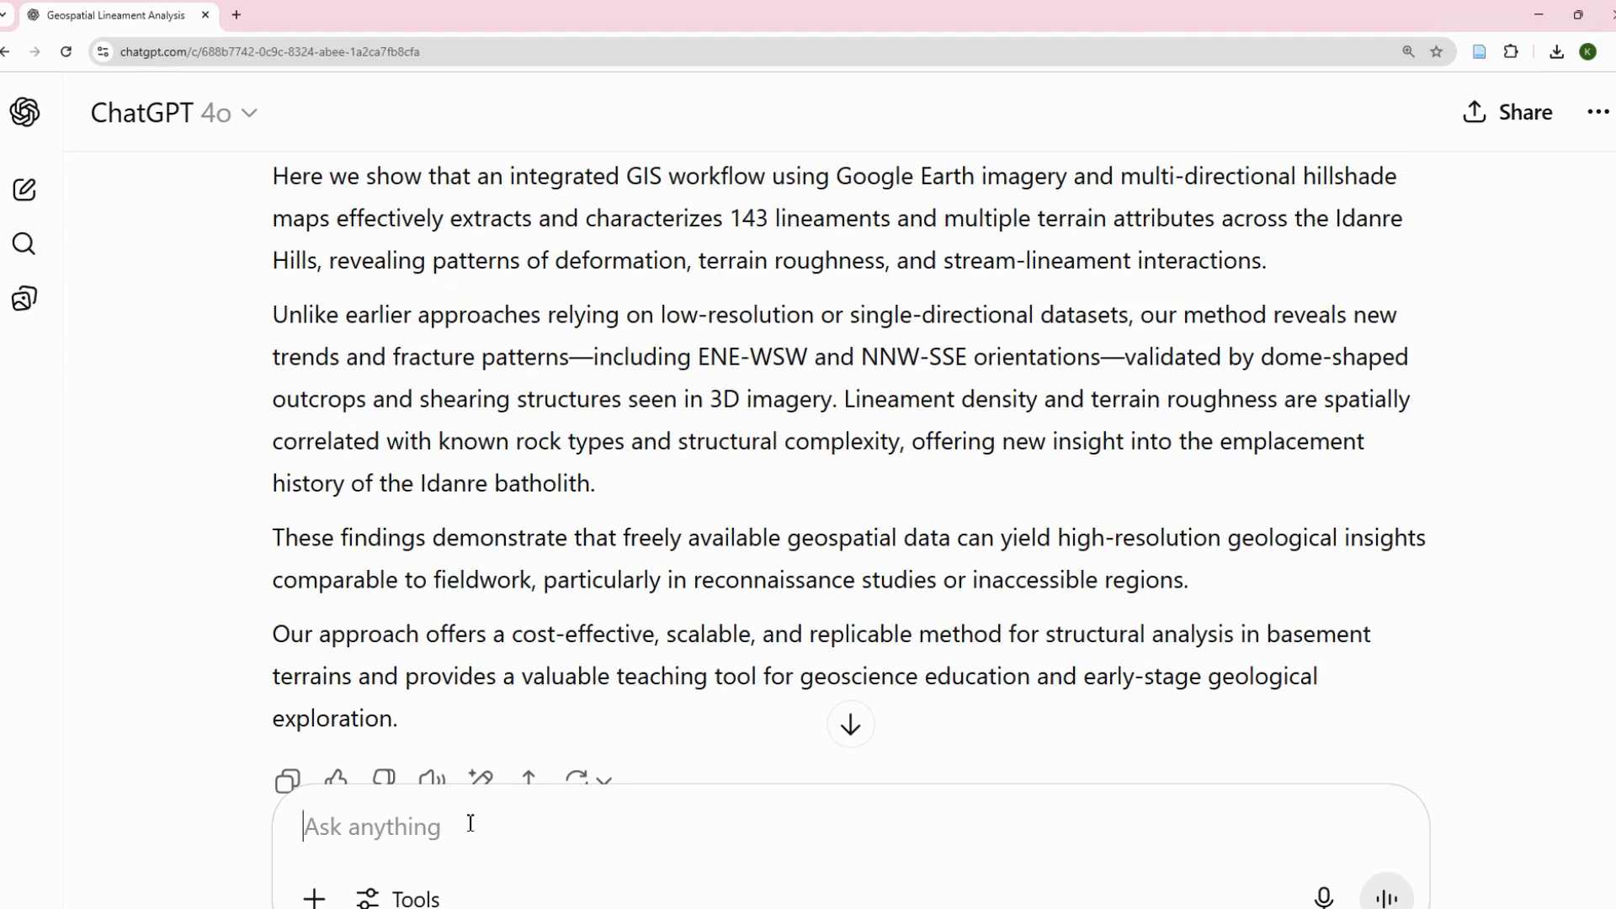
type("Limit to ")
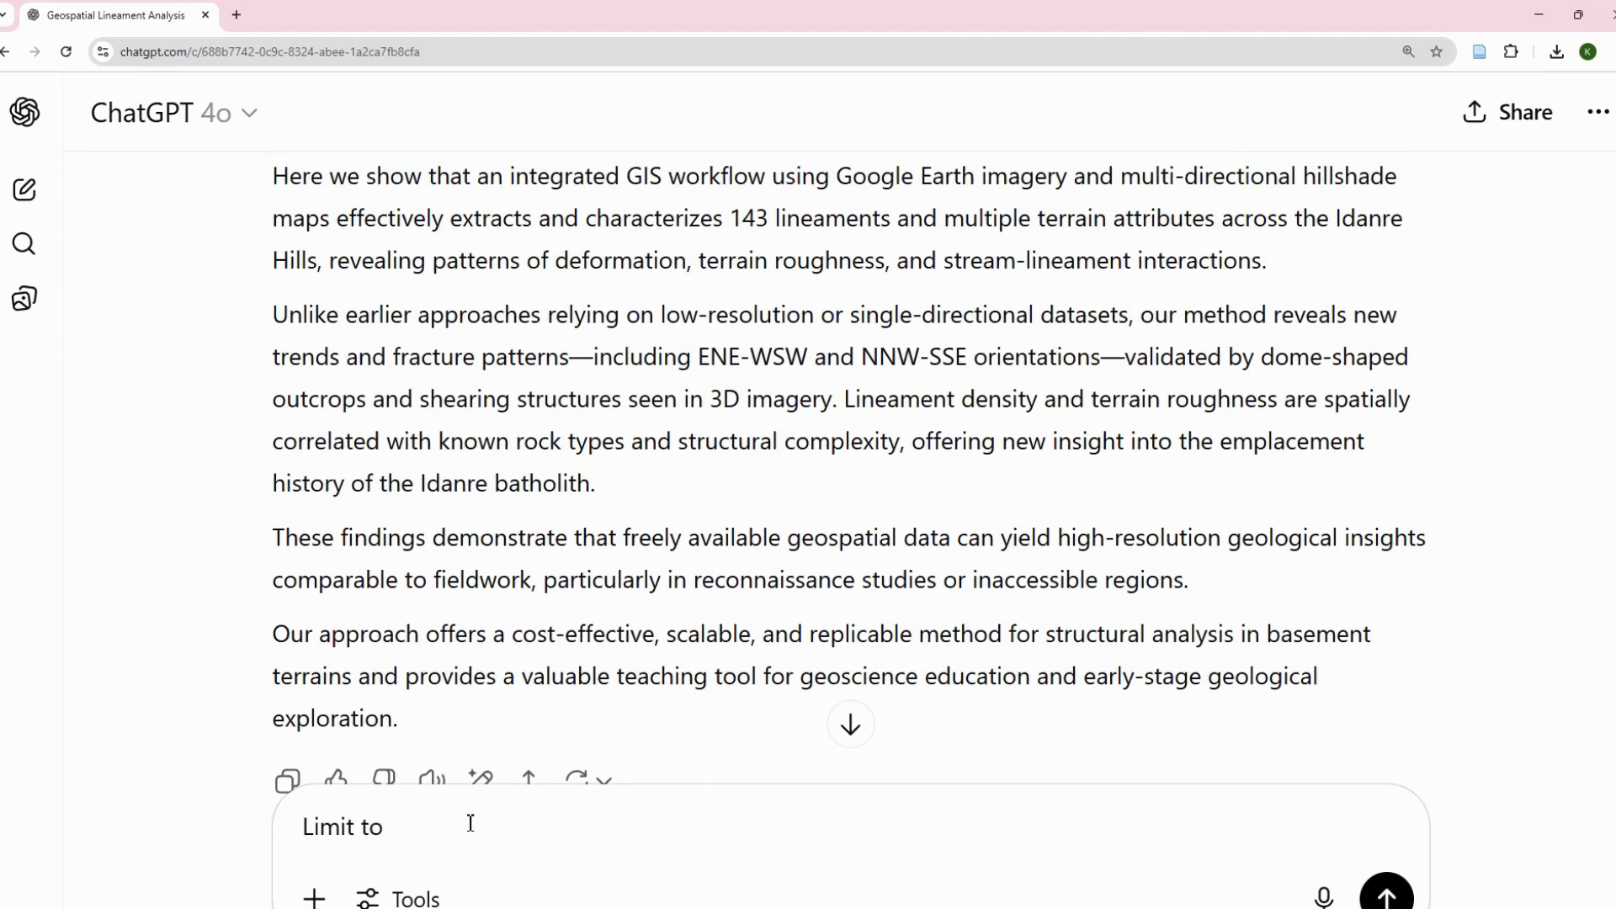
type("250 wor")
key("BackSpace")
type("ords, high impact")
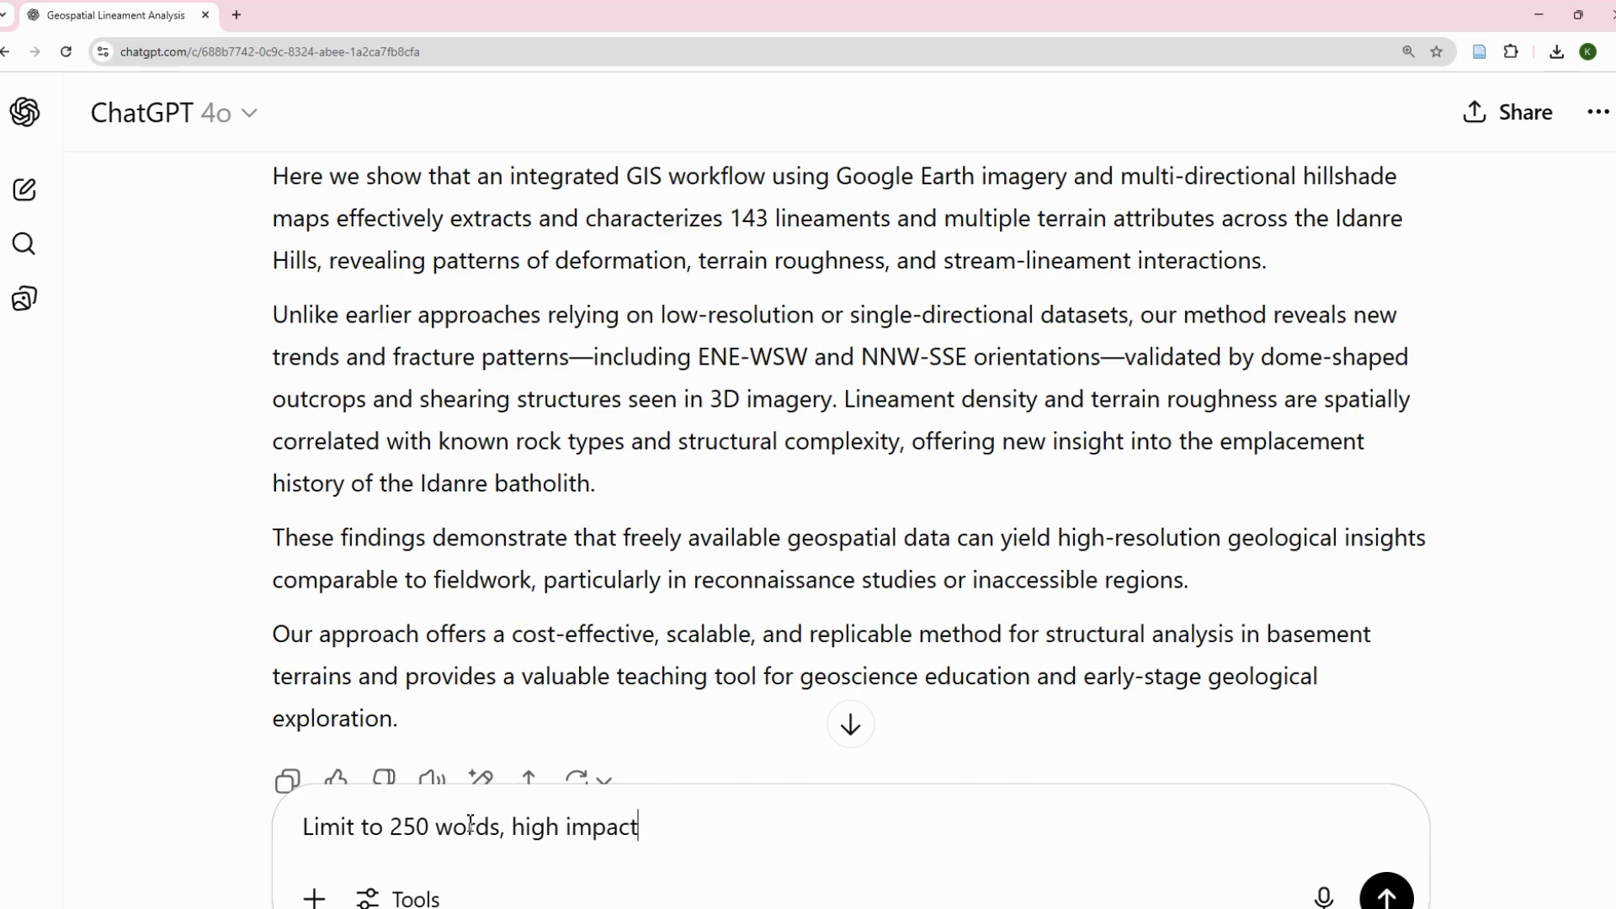
type(", professional, aca")
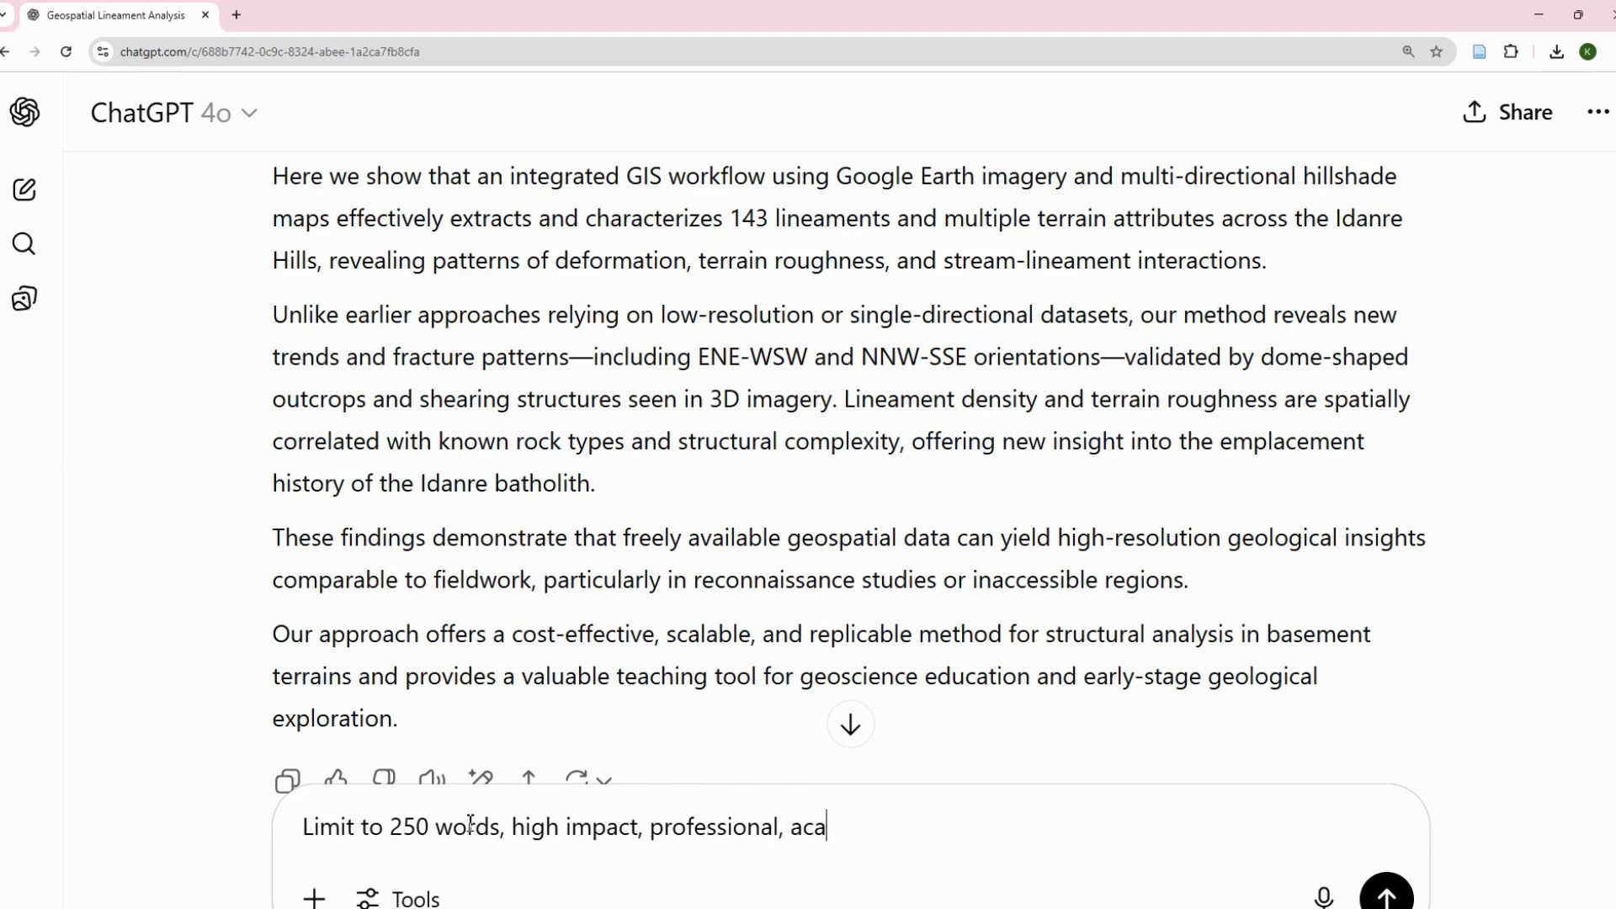
type("demic and for ")
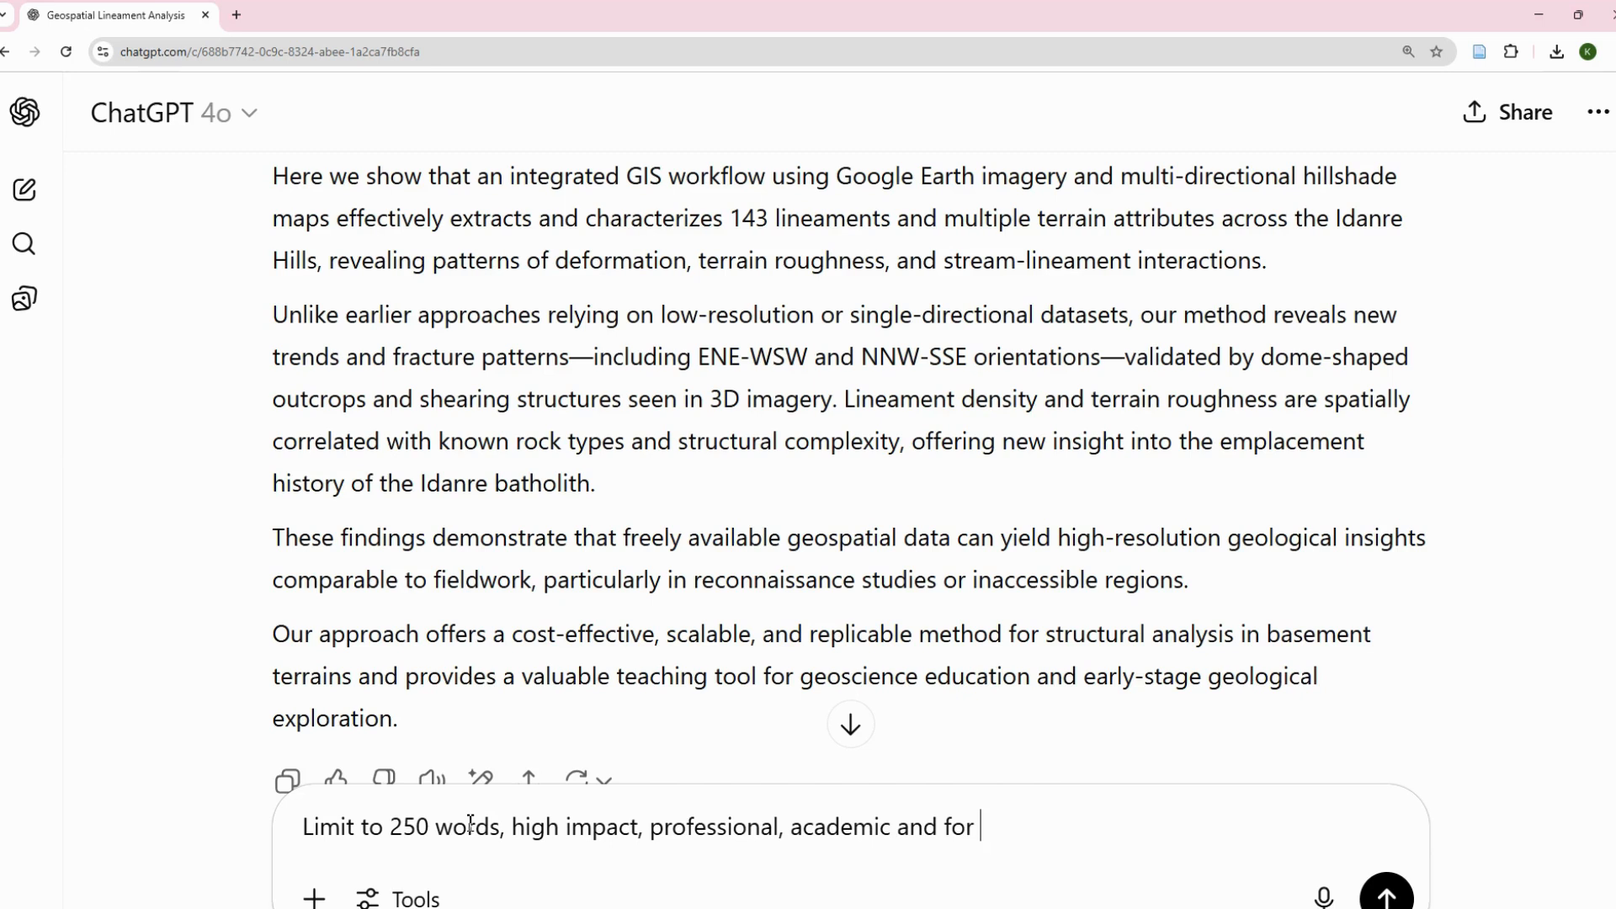
type("publication ")
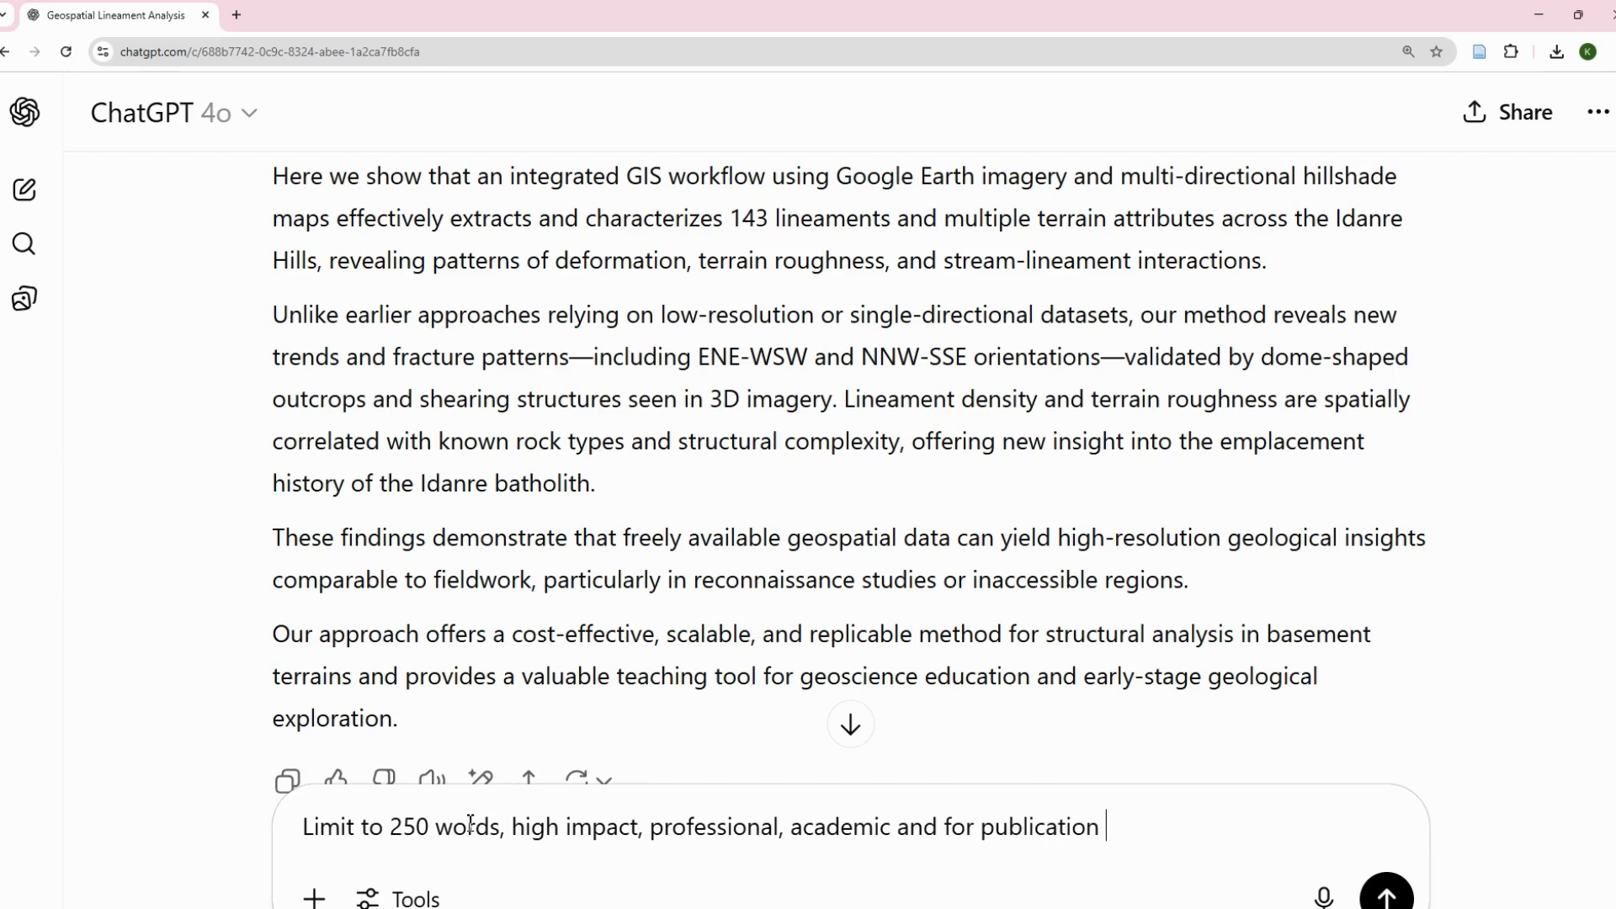
type("in Nature Geoscience")
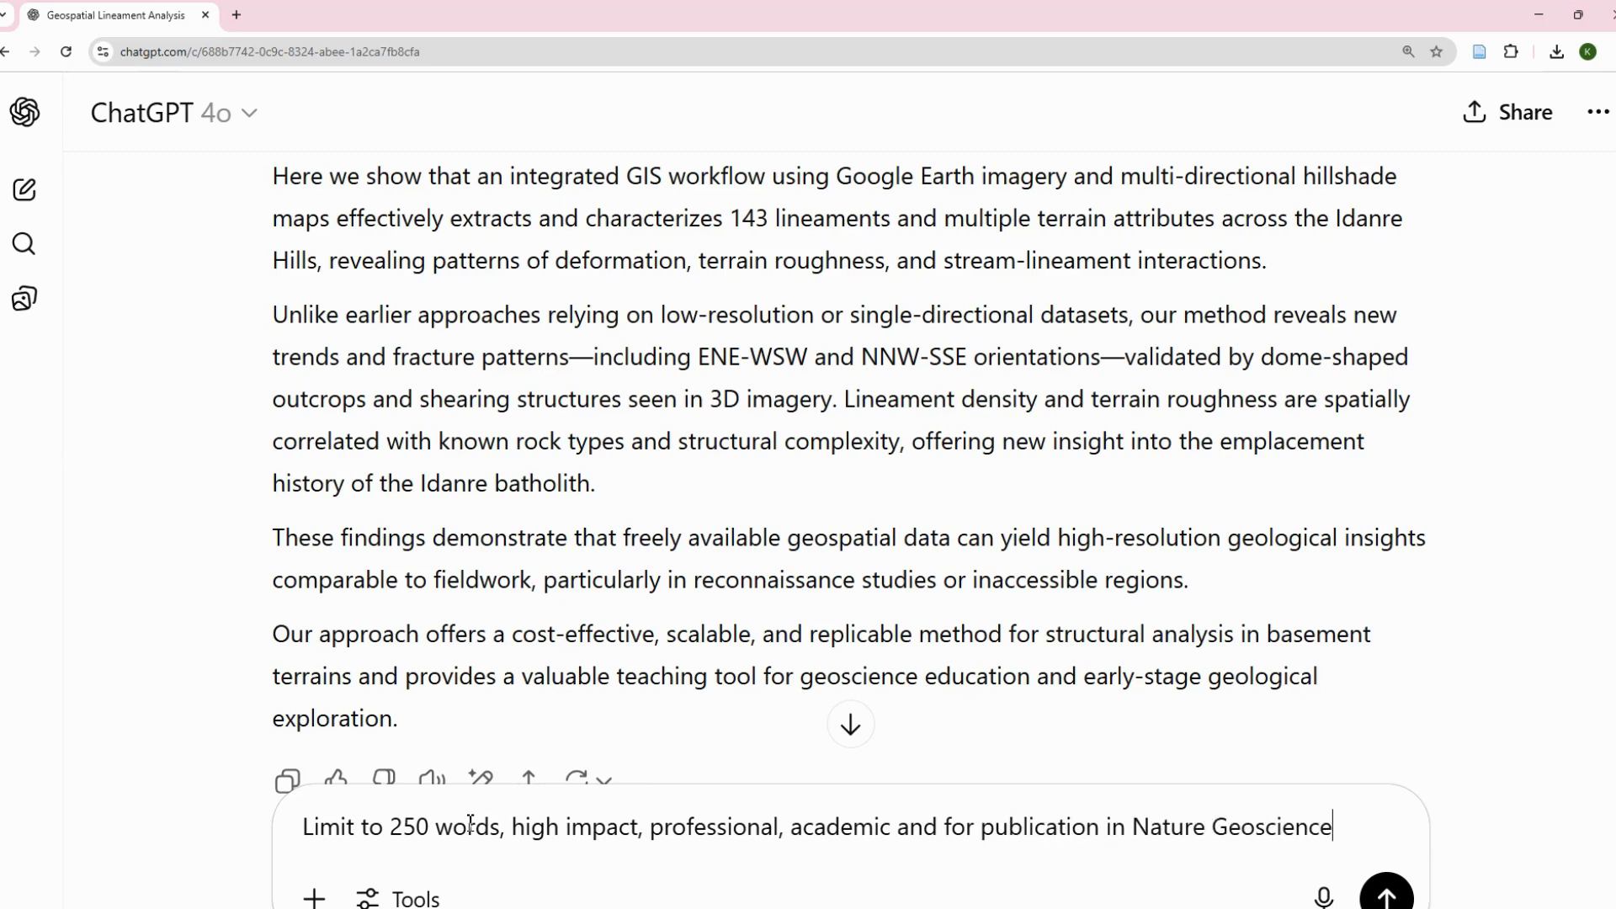
key("Return")
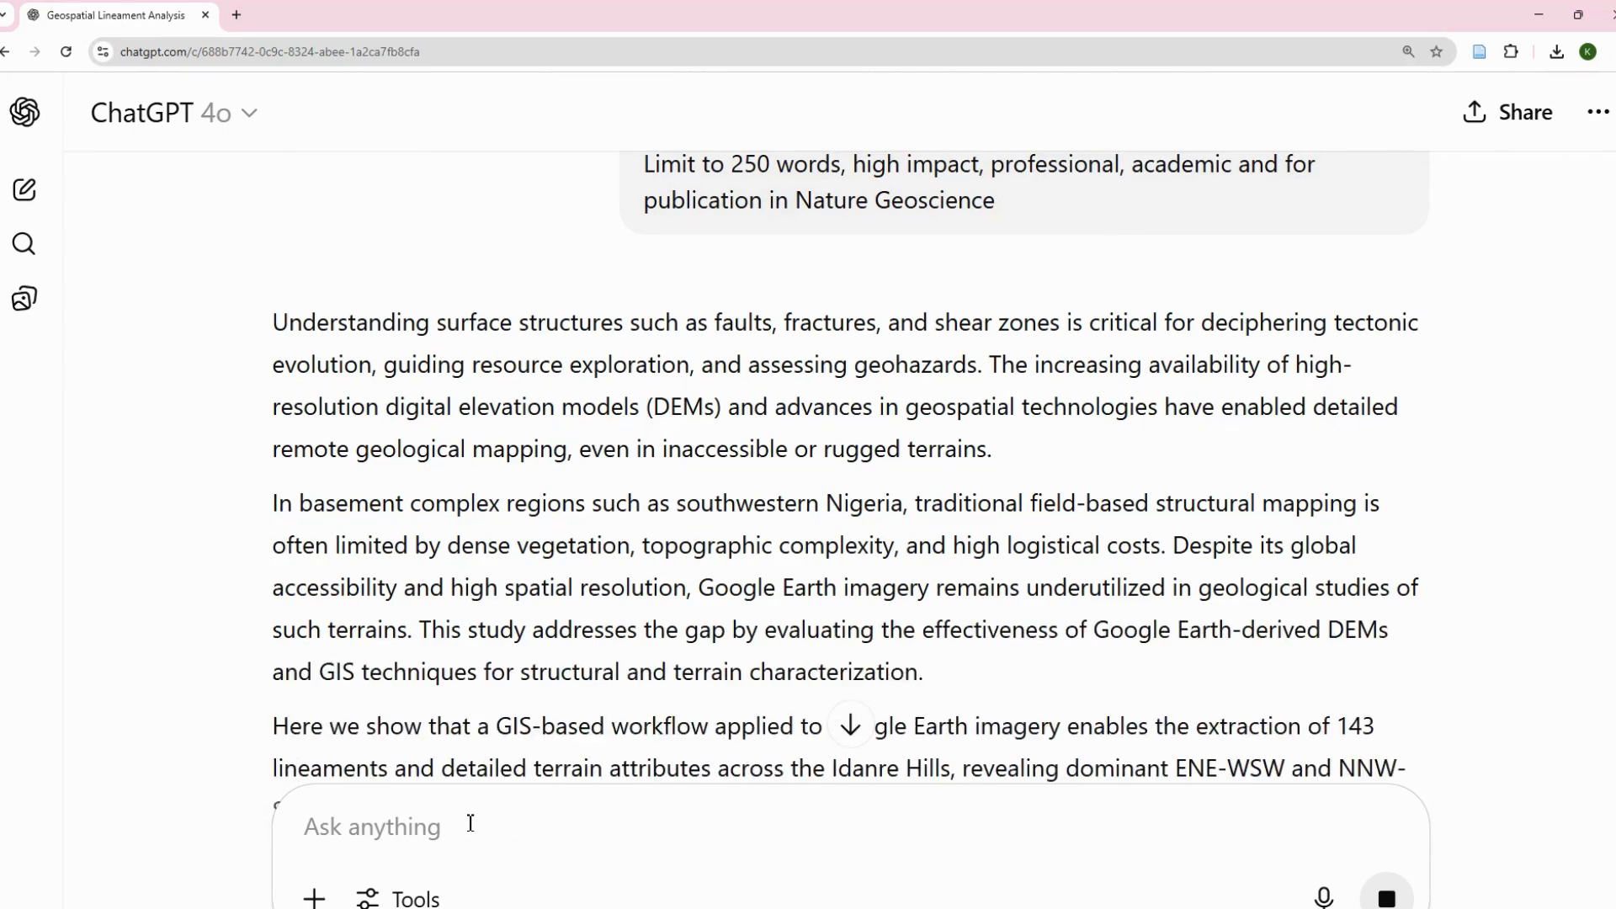
Copy the condensed abstract from the ChatGPT response and paste it into Sample.docx on a new line between the second abstract and the Introduction.
scroll(266, 523, "down", 4)
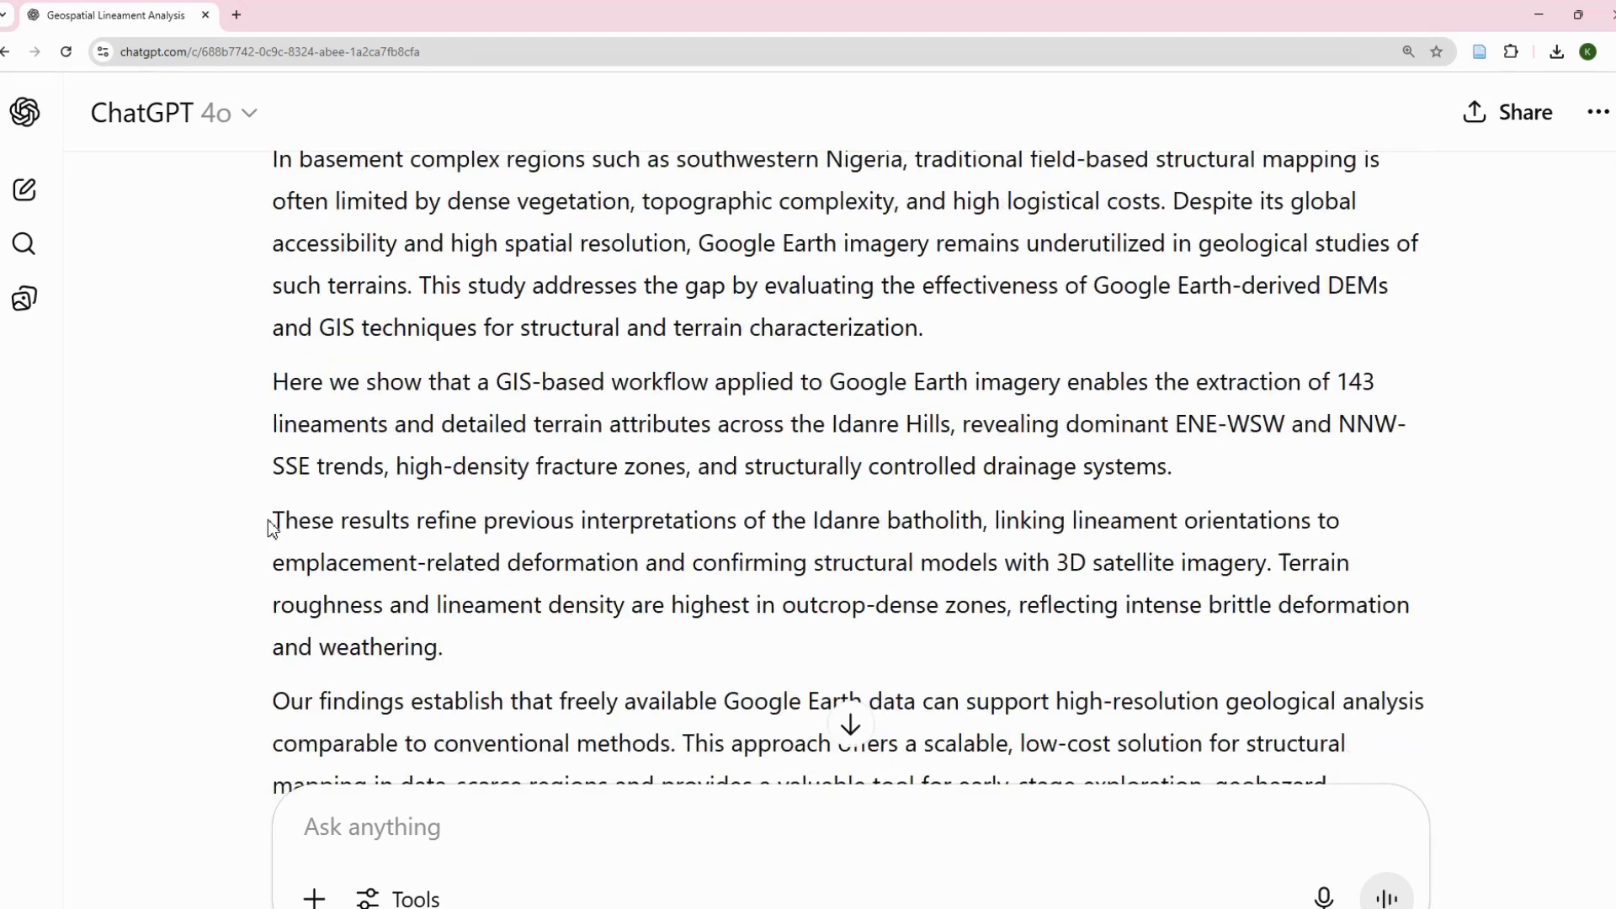
scroll(267, 521, "down", 3)
left_click(292, 625)
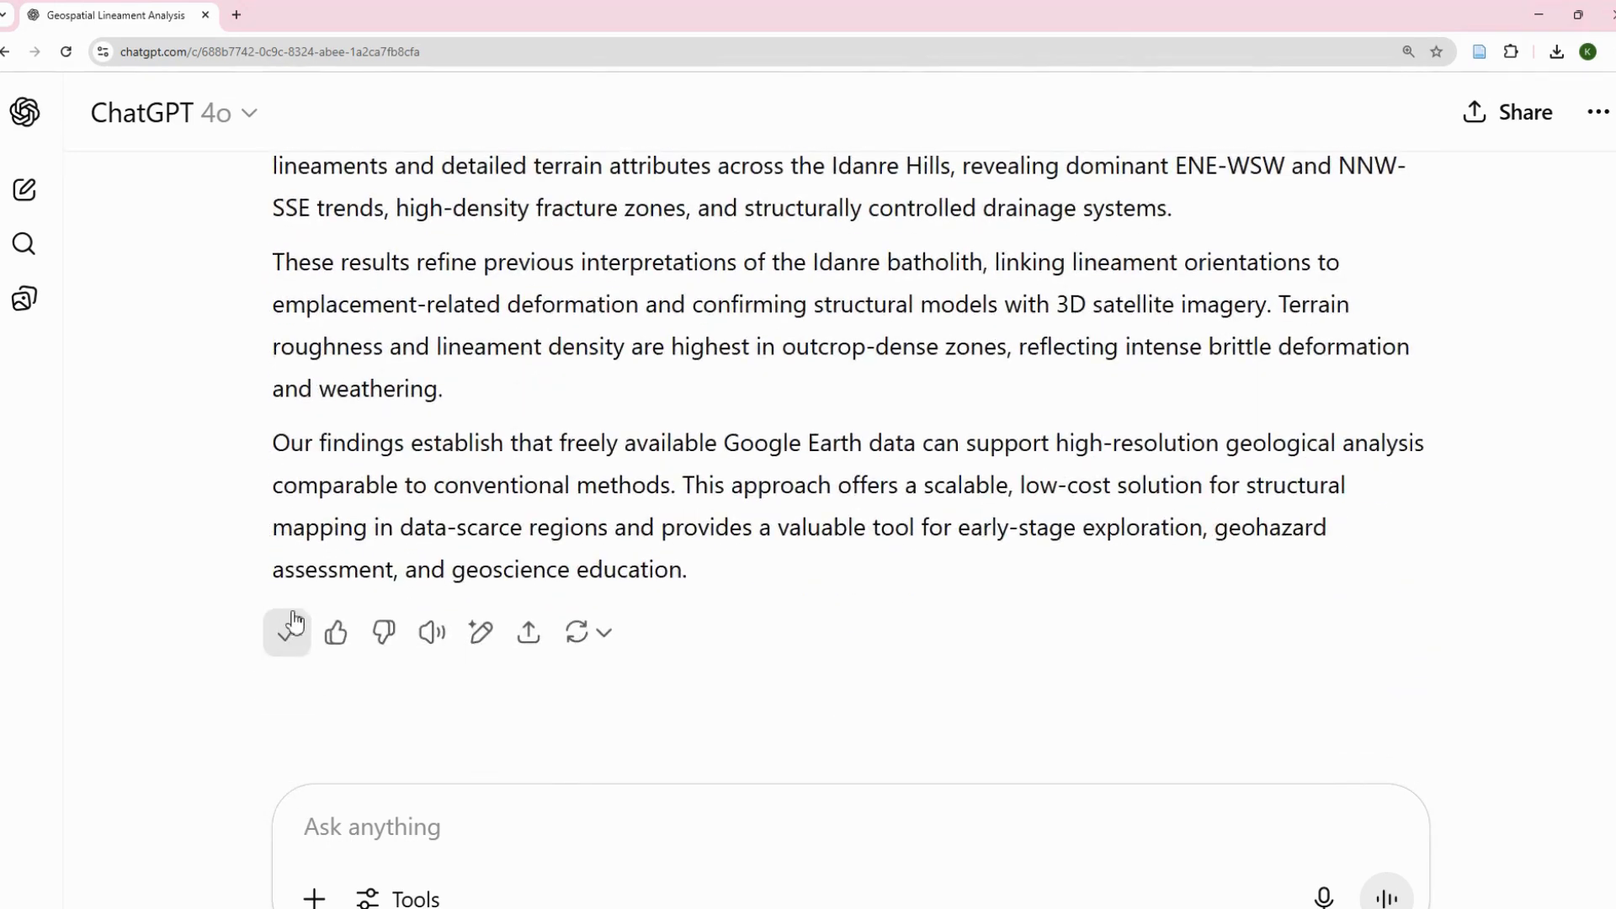
key("alt+Tab")
scroll(710, 608, "down", 3)
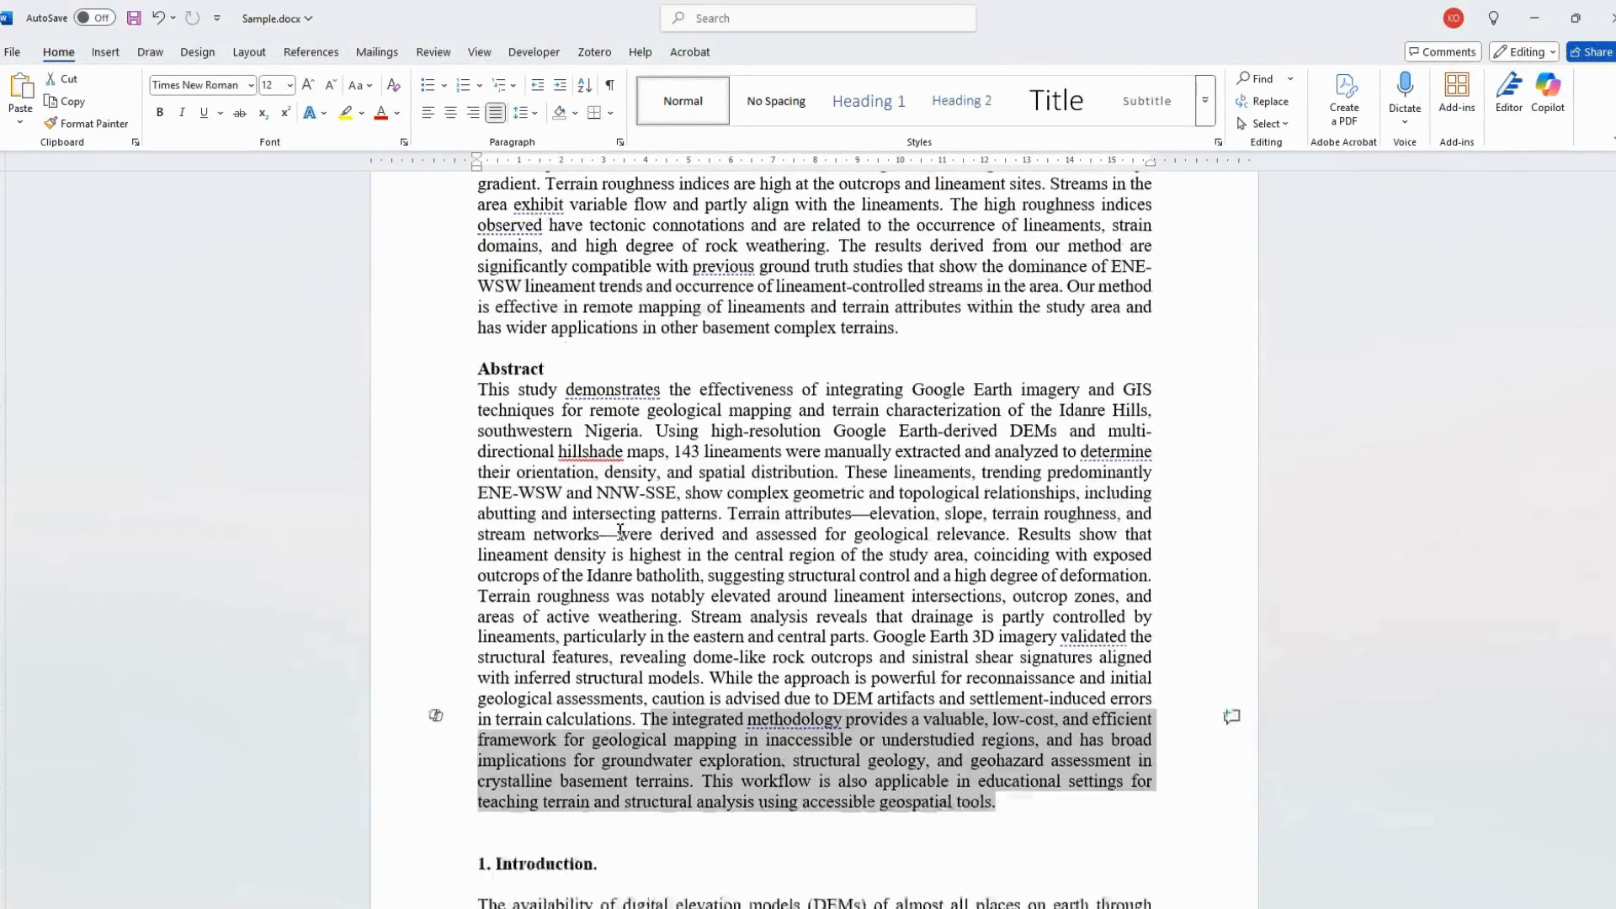
left_click(989, 714)
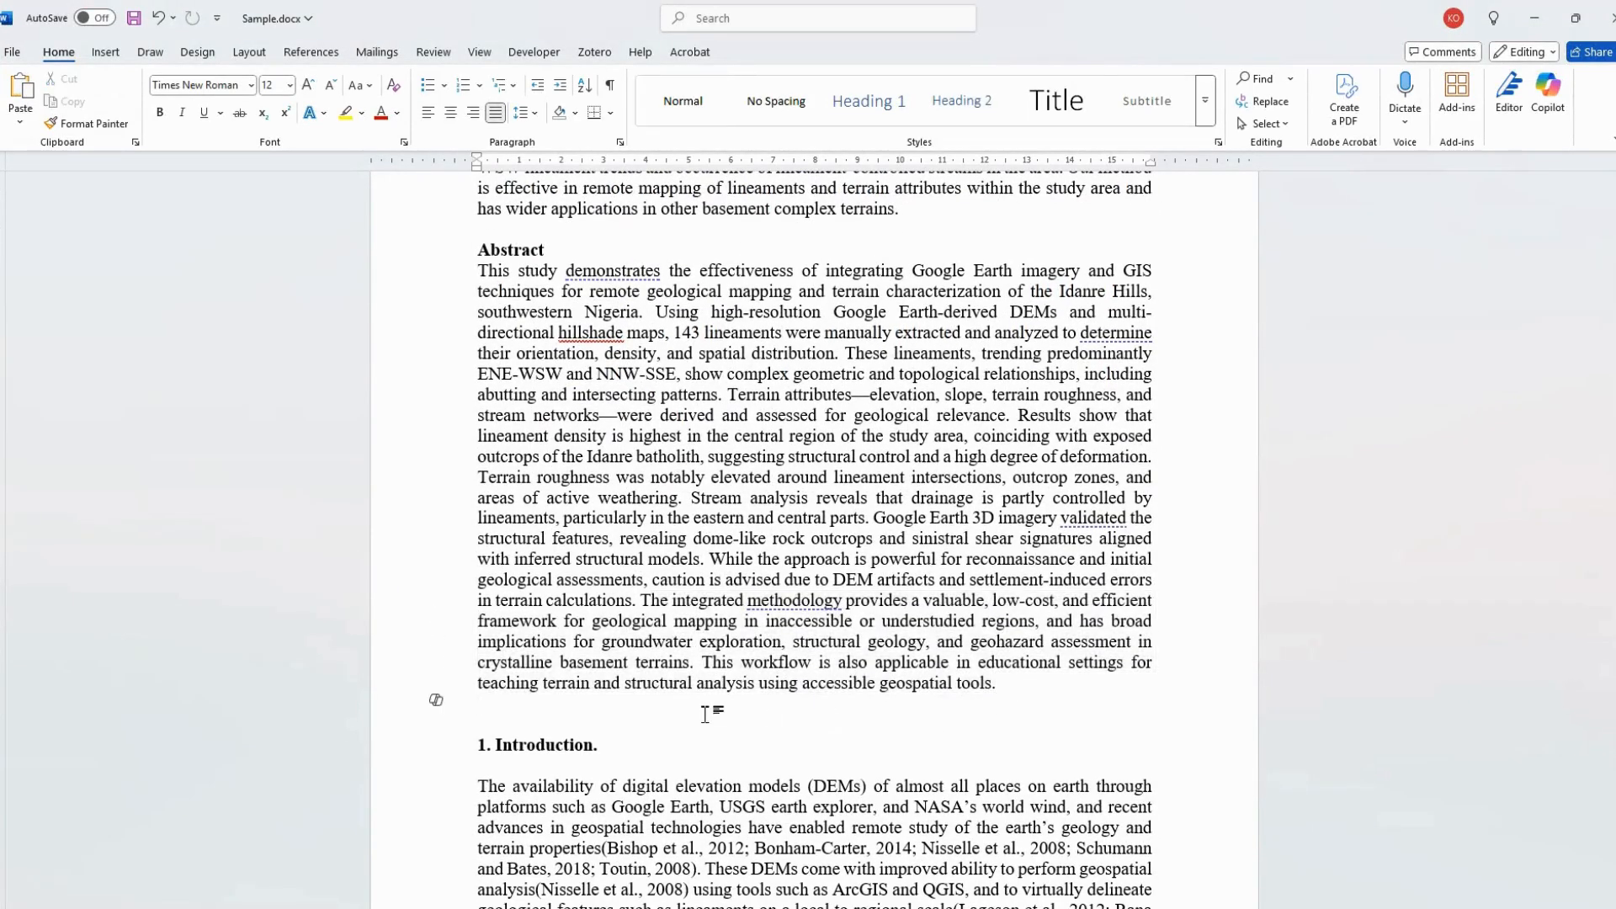
key("Return")
key("ctrl+v")
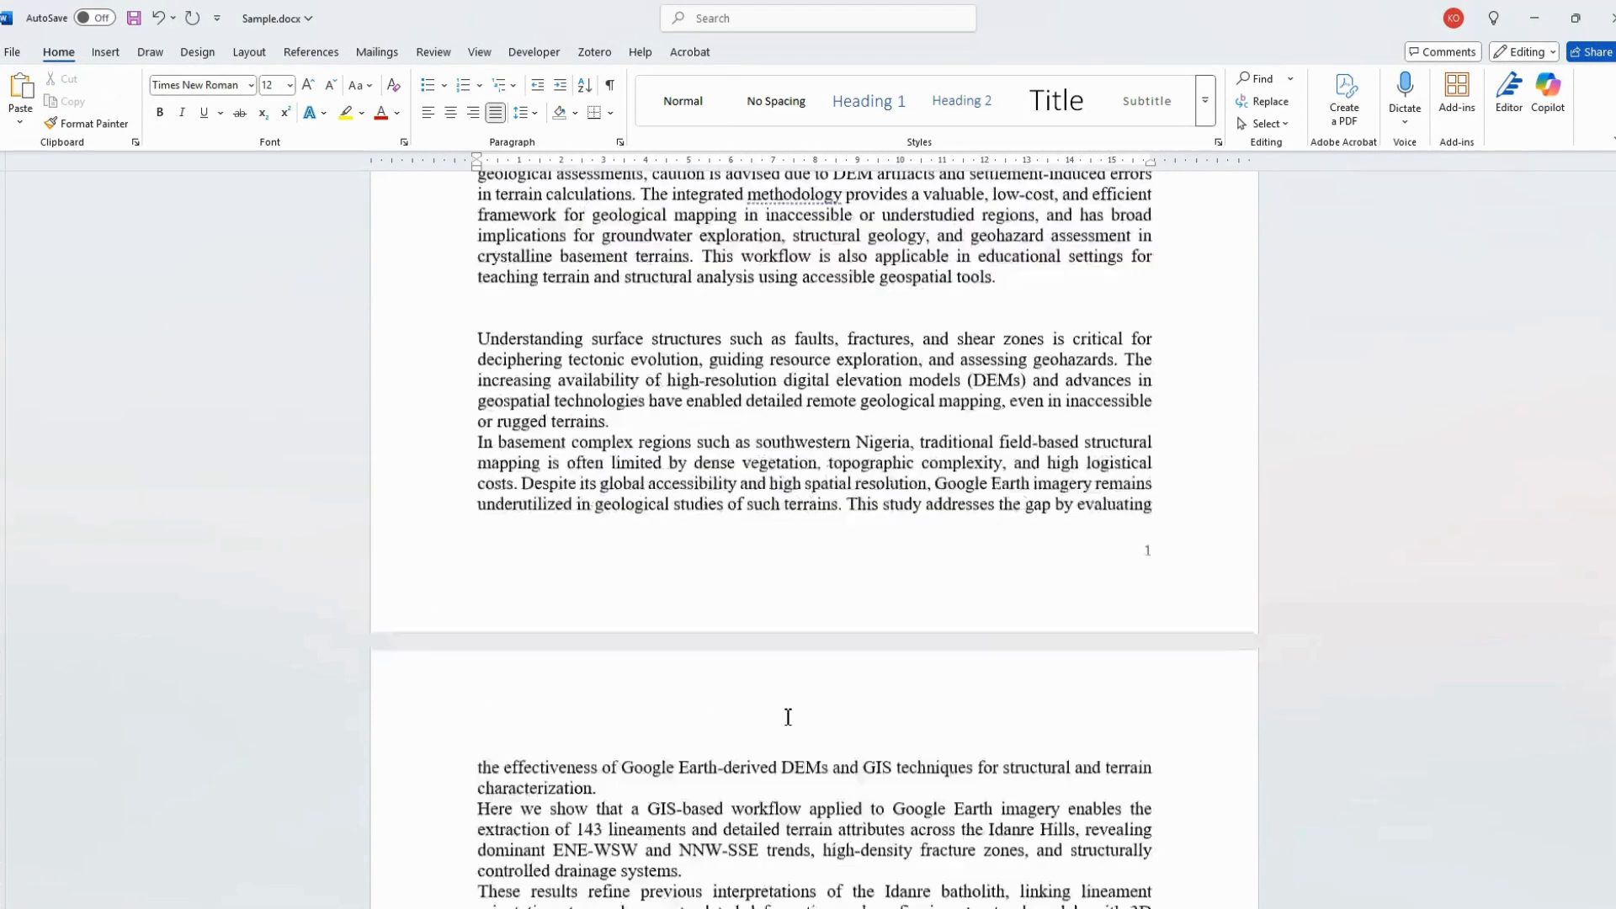
Remove the paragraph breaks within the pasted abstract so that it forms one continuous paragraph.
scroll(710, 695, "down", 1)
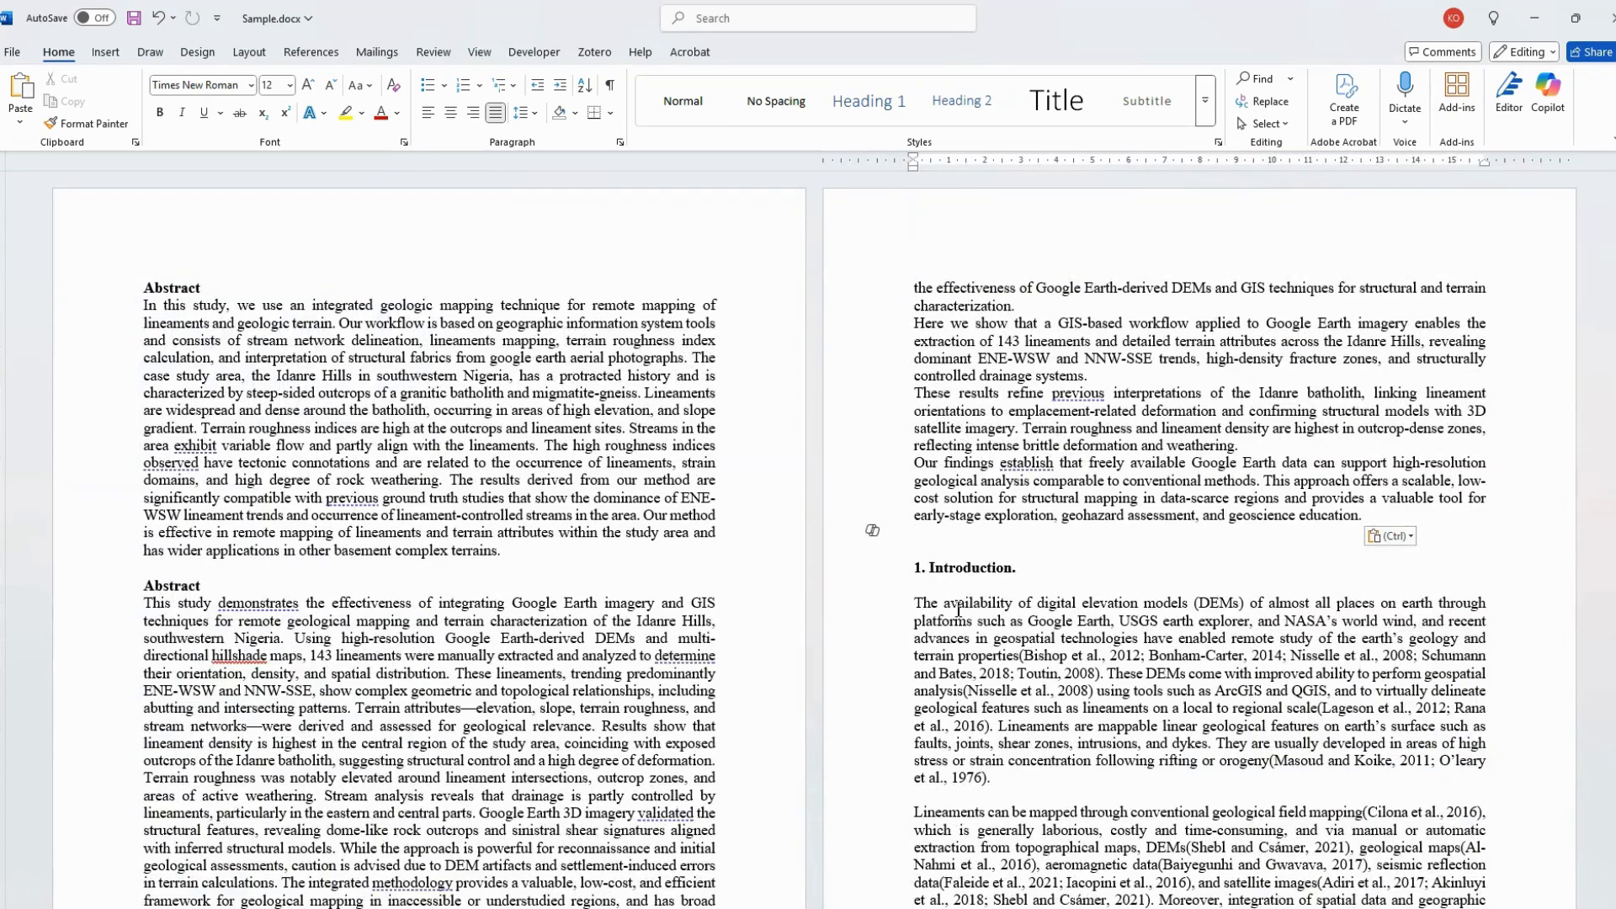
scroll(968, 345, "down", 4)
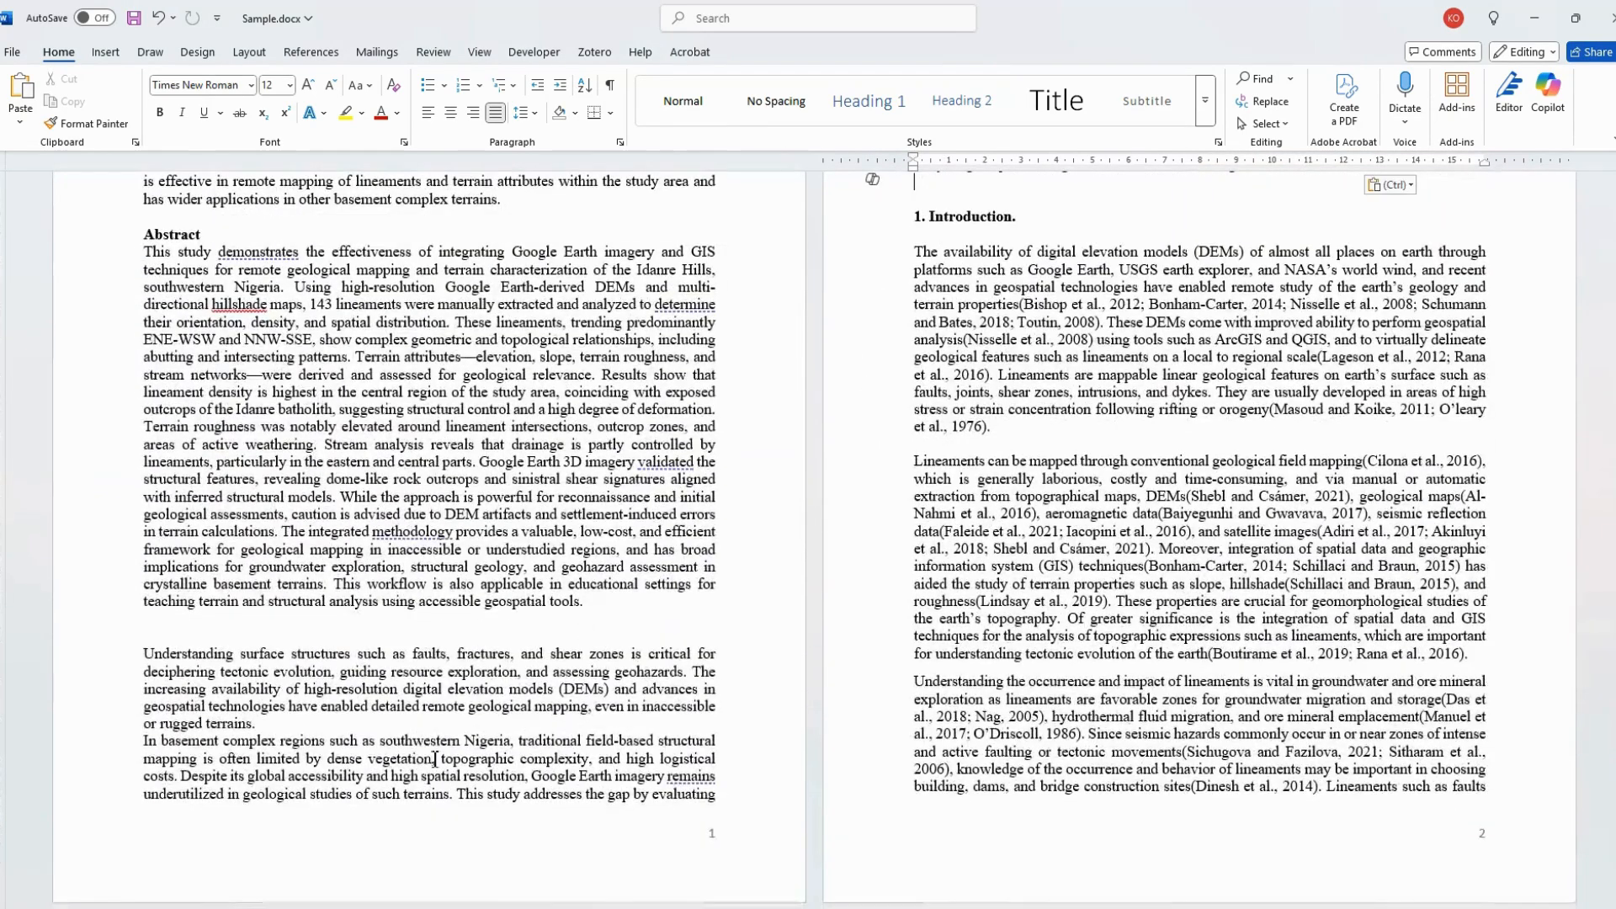
left_click(332, 730)
key("Delete")
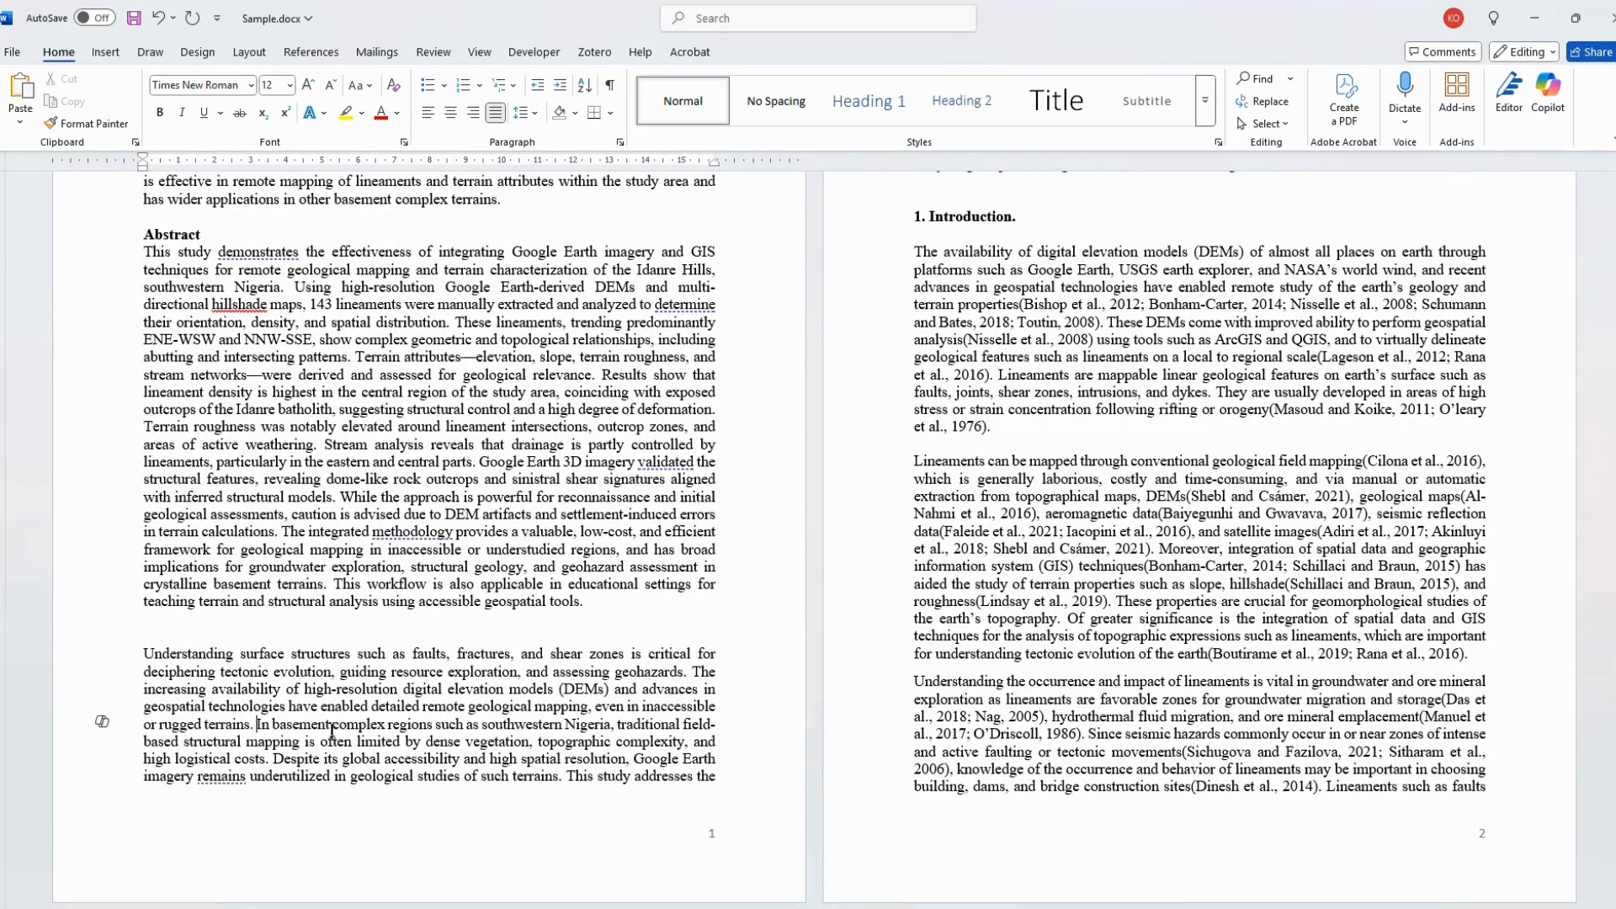
scroll(1227, 312, "up", 4)
left_click(1178, 263)
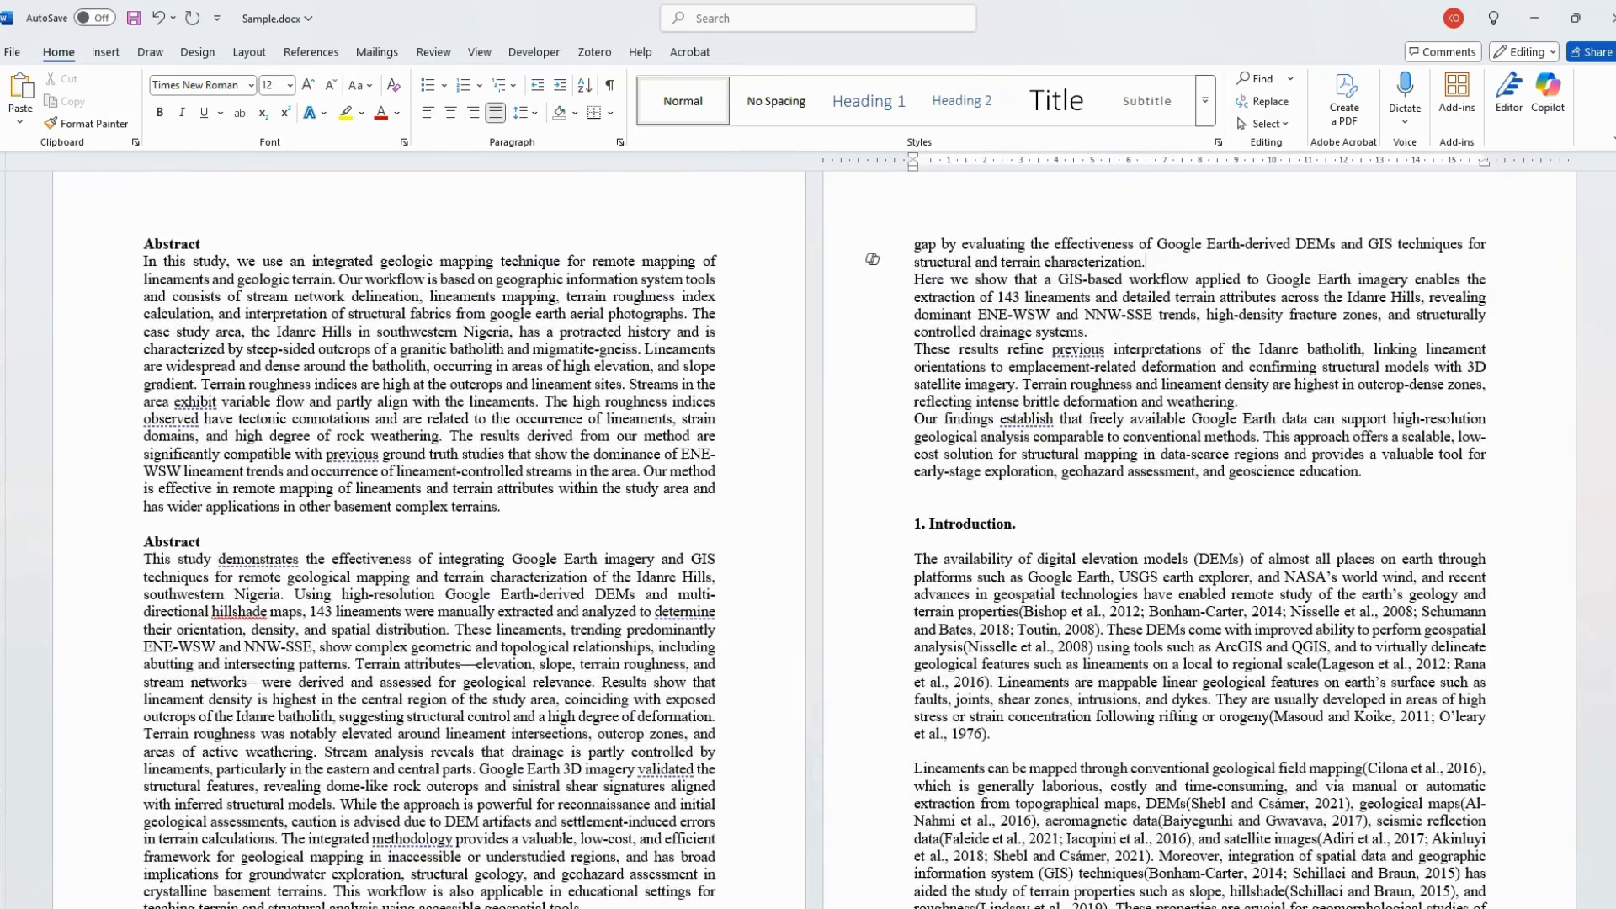
key("Delete")
left_click(1316, 302)
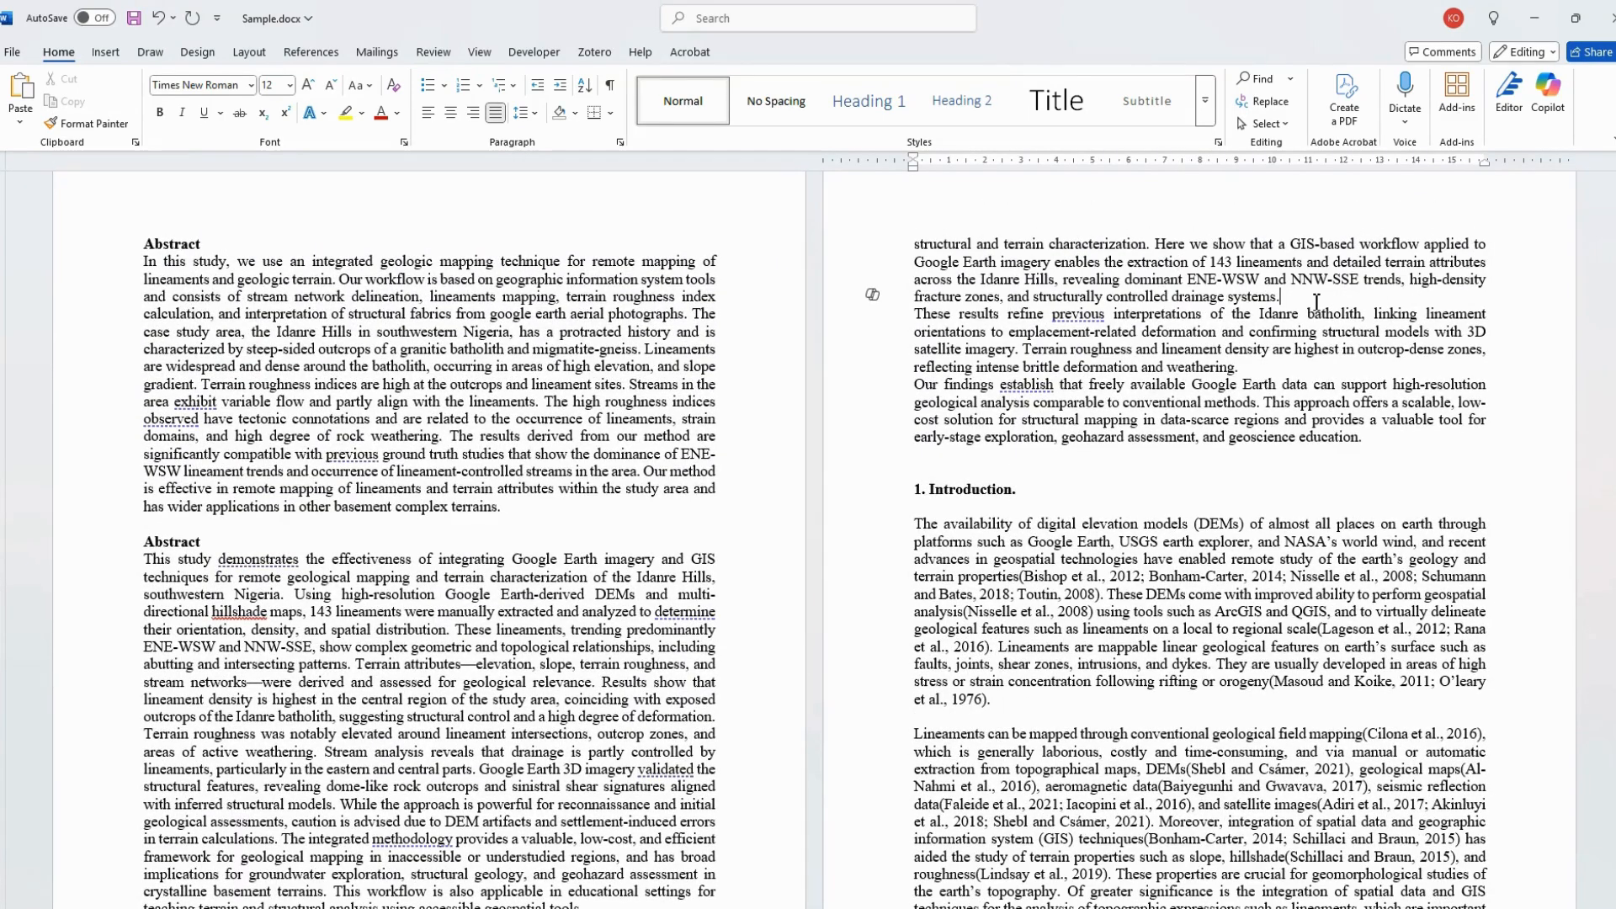
key("Delete")
left_click(1146, 365)
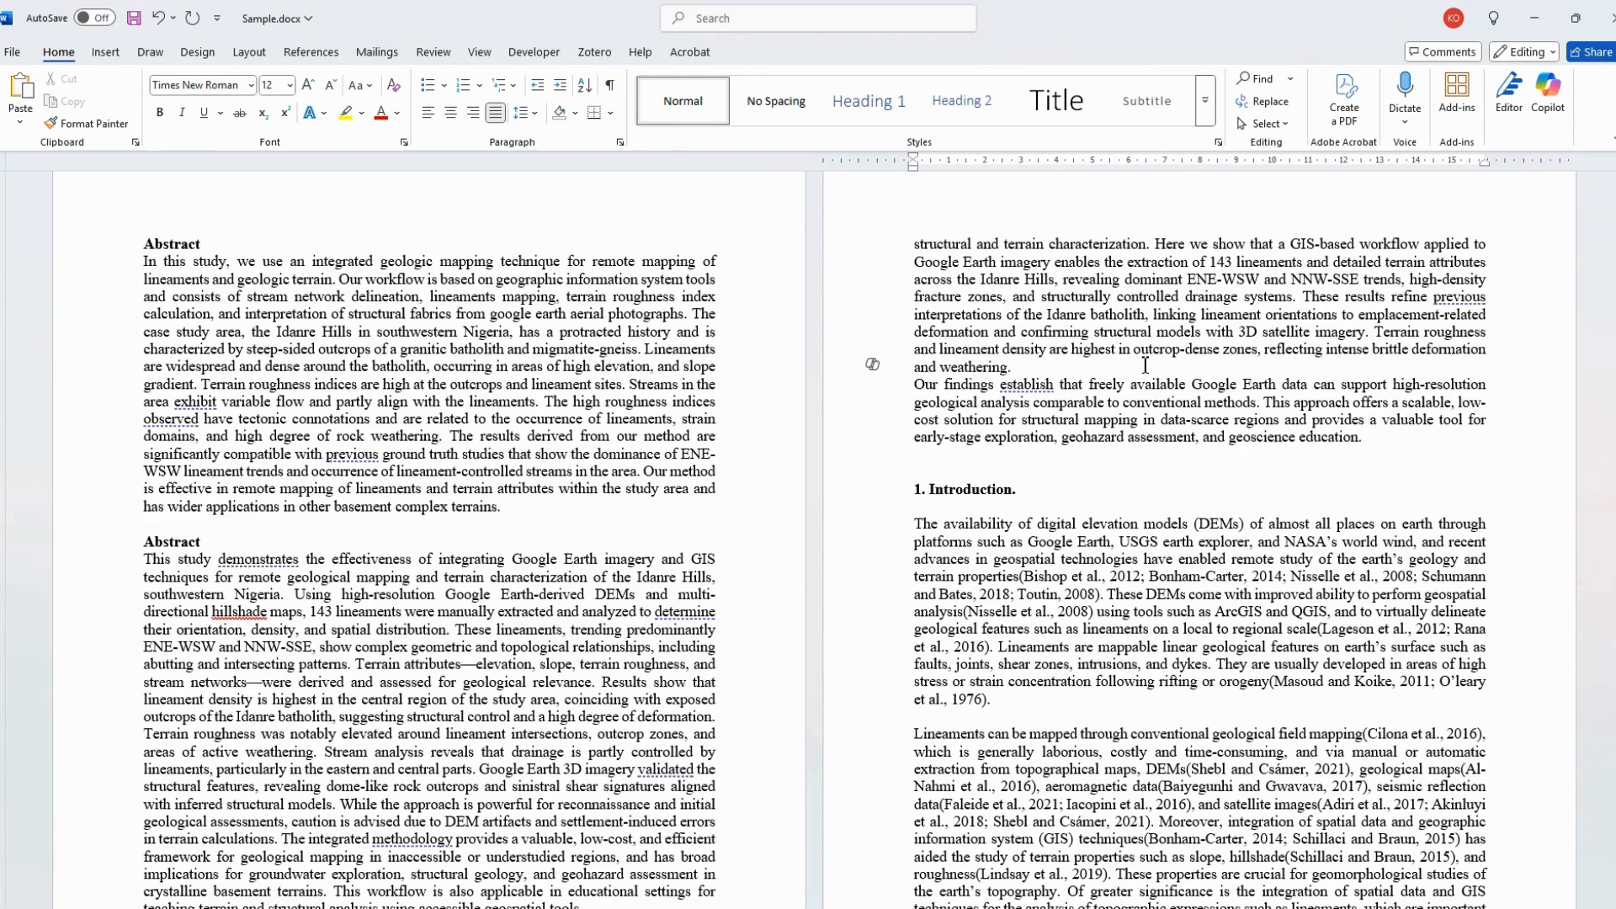
key("Delete")
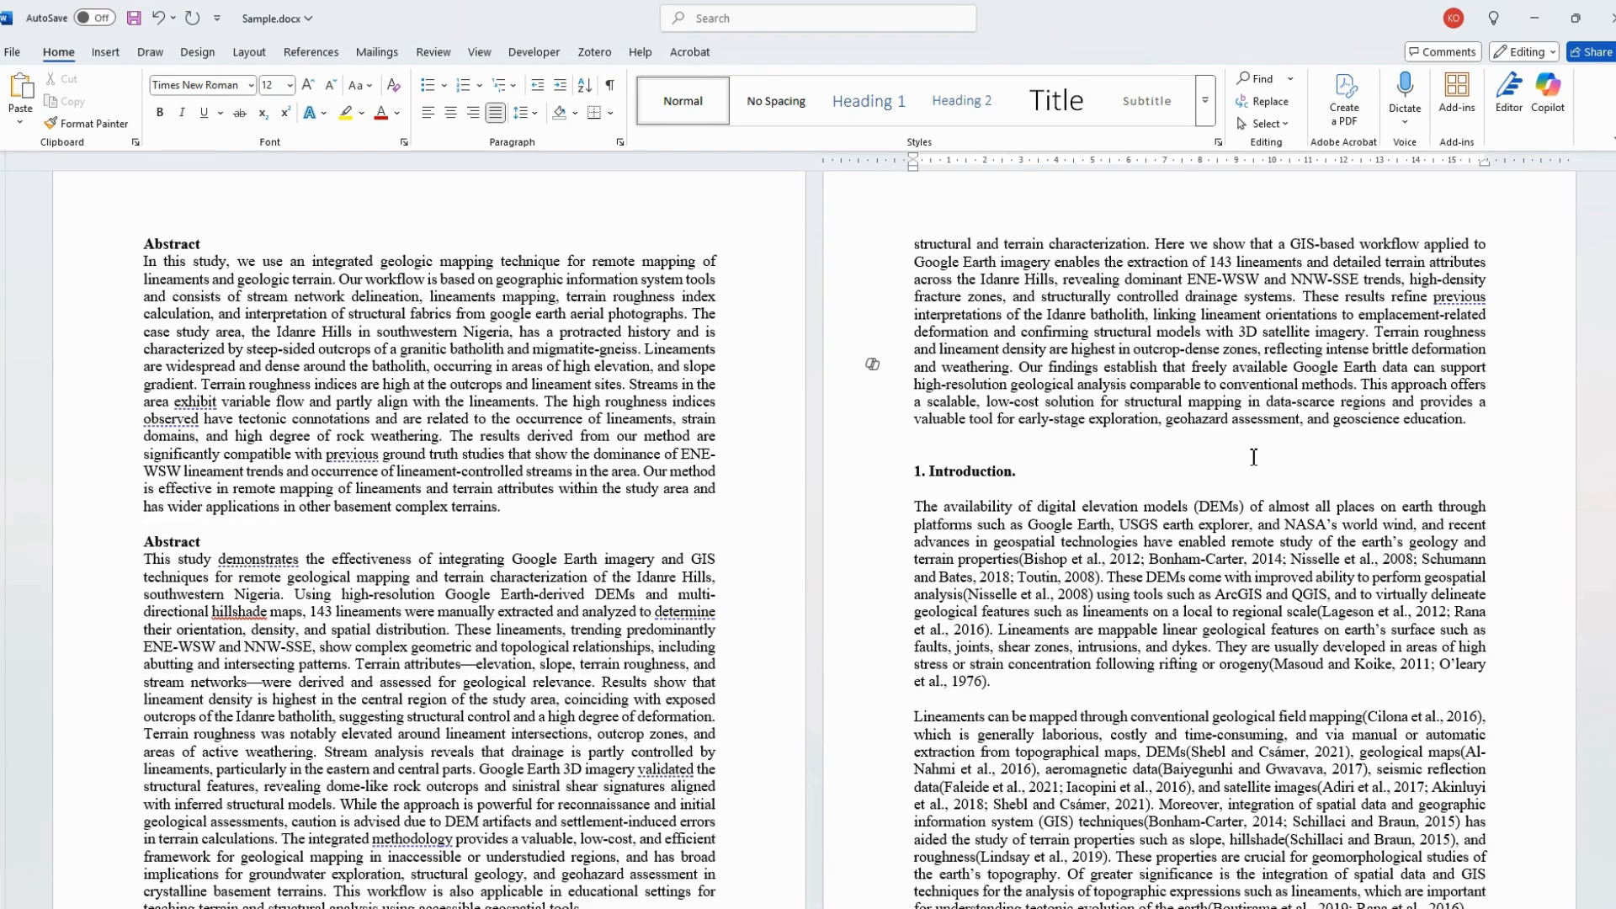
Add the bold heading "Abstract" on the blank line above the pasted abstract.
scroll(1253, 457, "up", 2)
scroll(1099, 445, "down", 2)
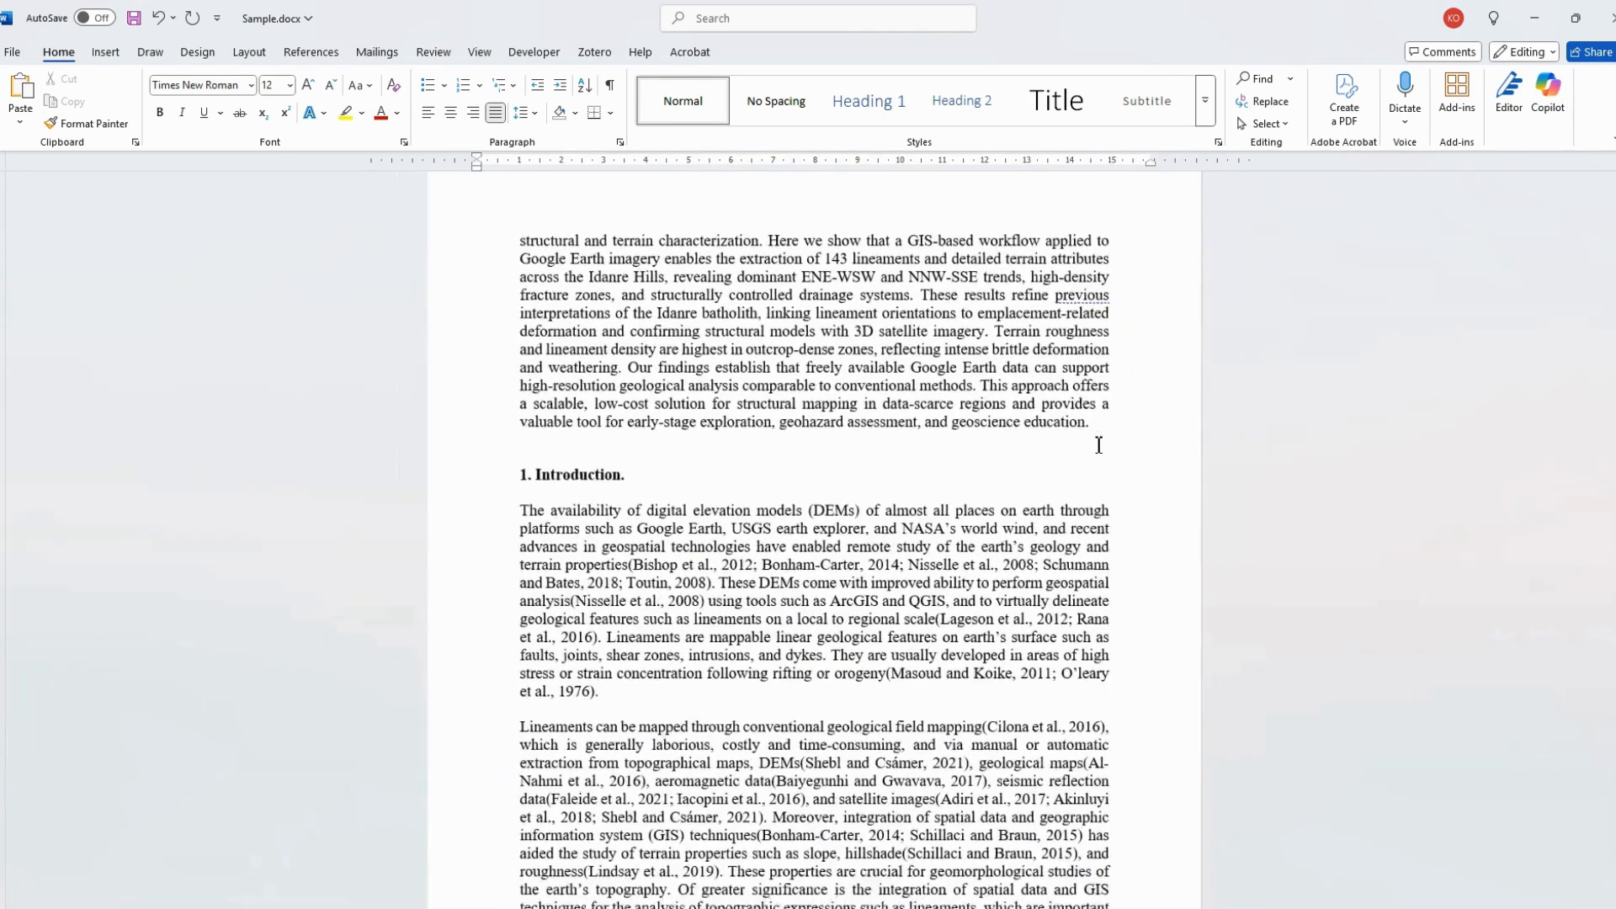
scroll(549, 495, "down", 2)
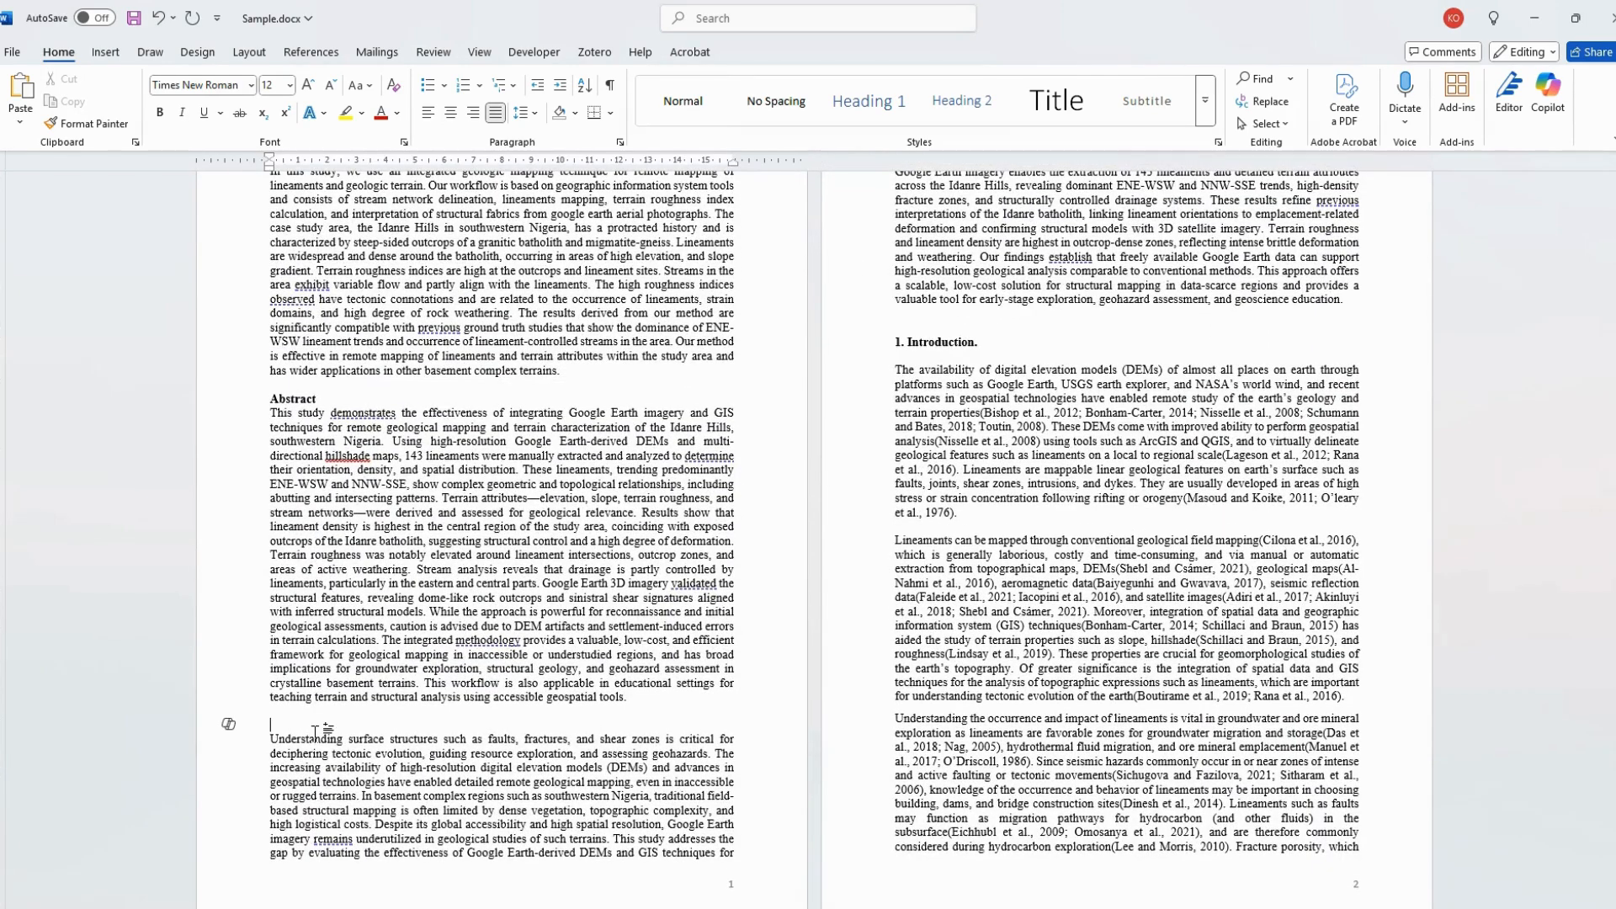
type("Abstract")
double_click(313, 727)
key("ctrl+b")
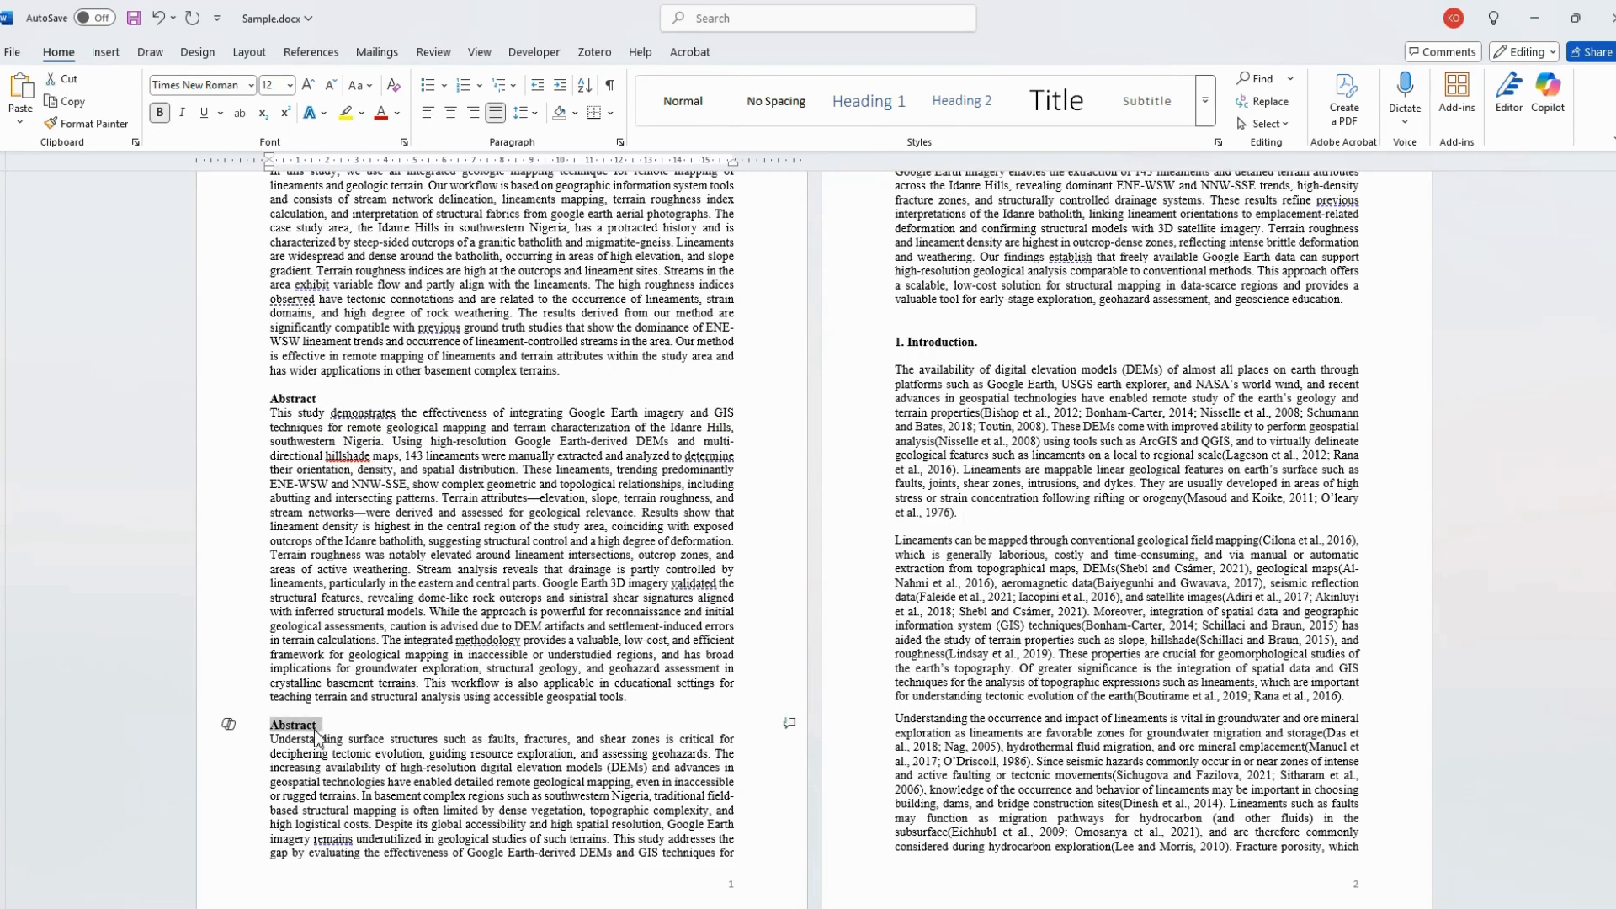
Switch back to ChatGPT, submit the prompt "Suggest 5 high impact keywords" and look over the suggested keywords.
key("alt+Tab")
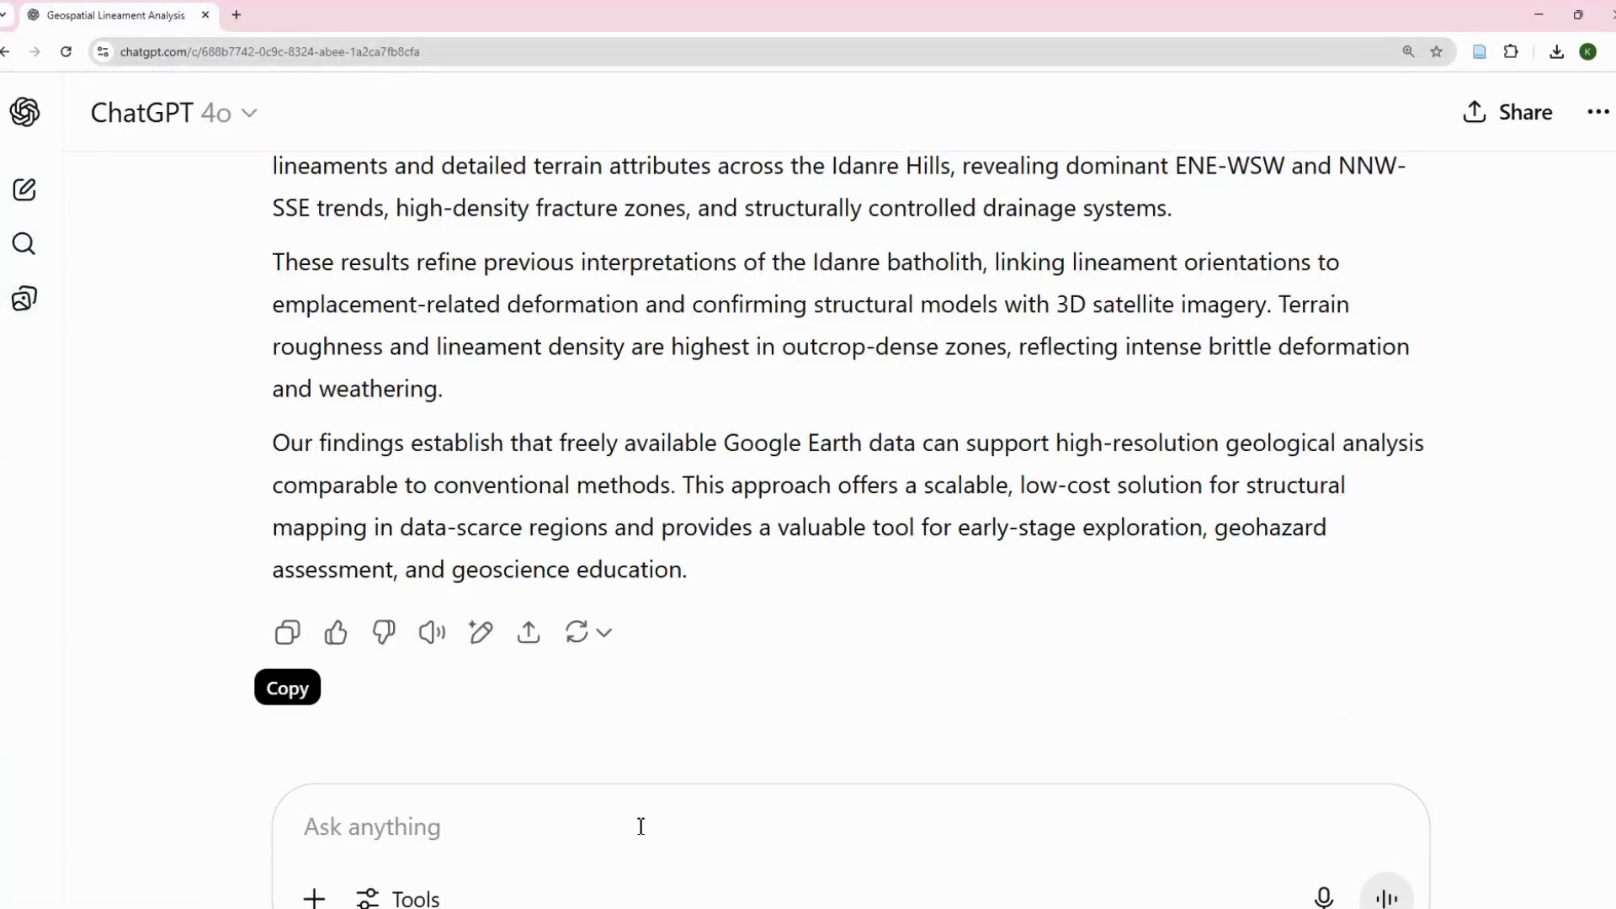
left_click(640, 826)
type("Suggest")
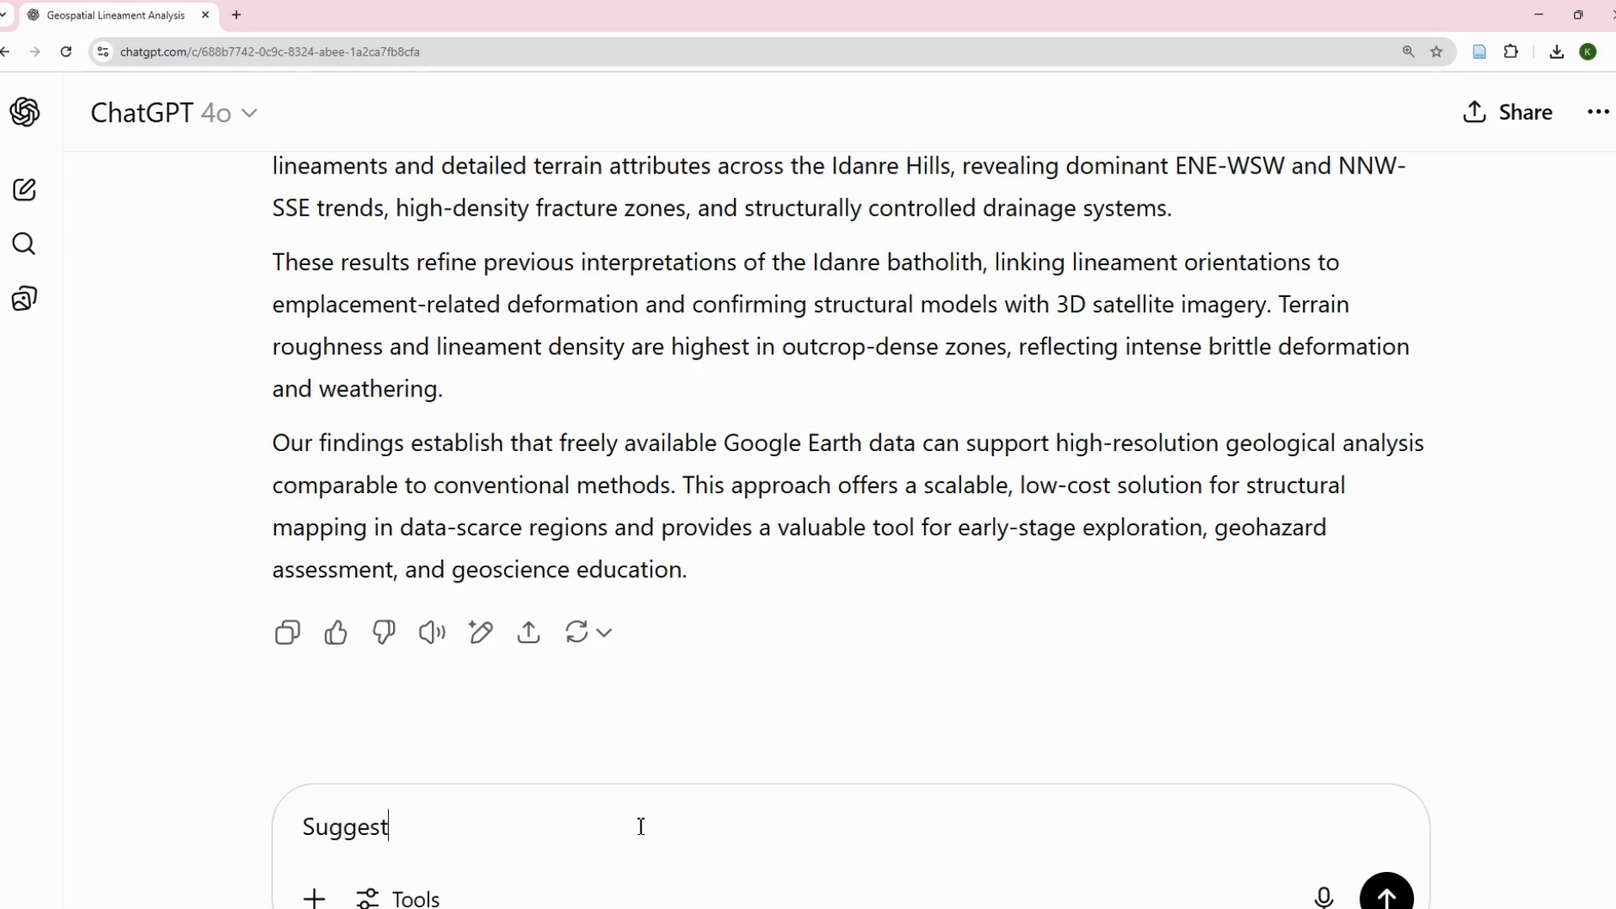
type(" 5 high impact ")
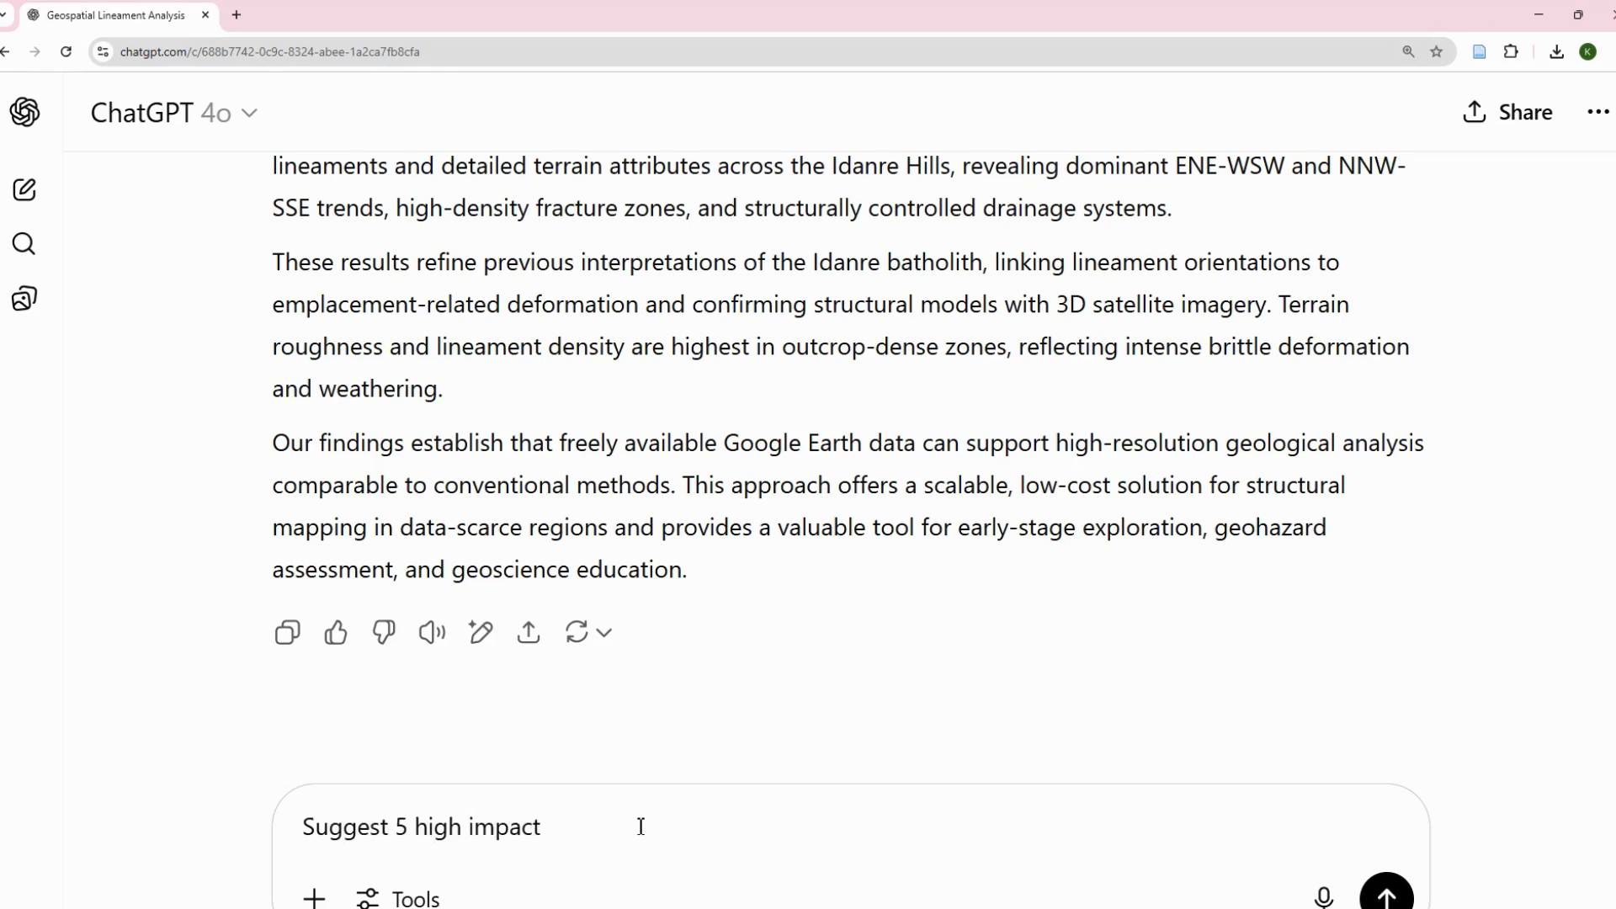
type("keywrod")
key("BackSpace")
type("ords")
key("Return")
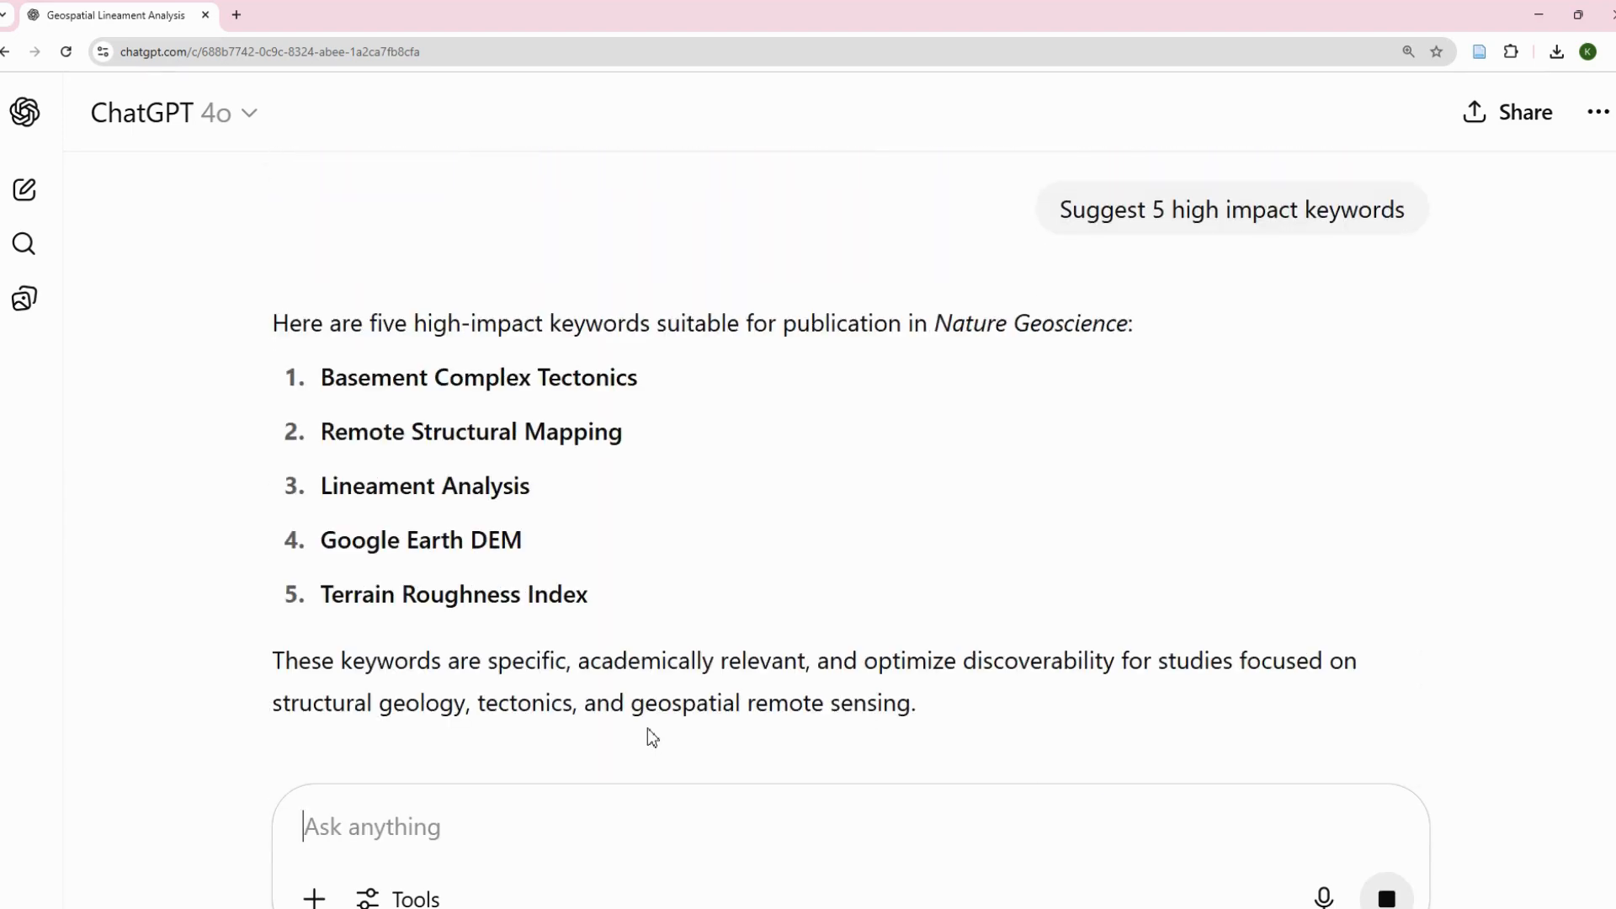
left_click_drag(602, 606, 328, 425)
Submit the prompt "Suggest a whao title, yet high impact, academic and professional" and look through the suggested titles.
left_click(469, 847)
type("S")
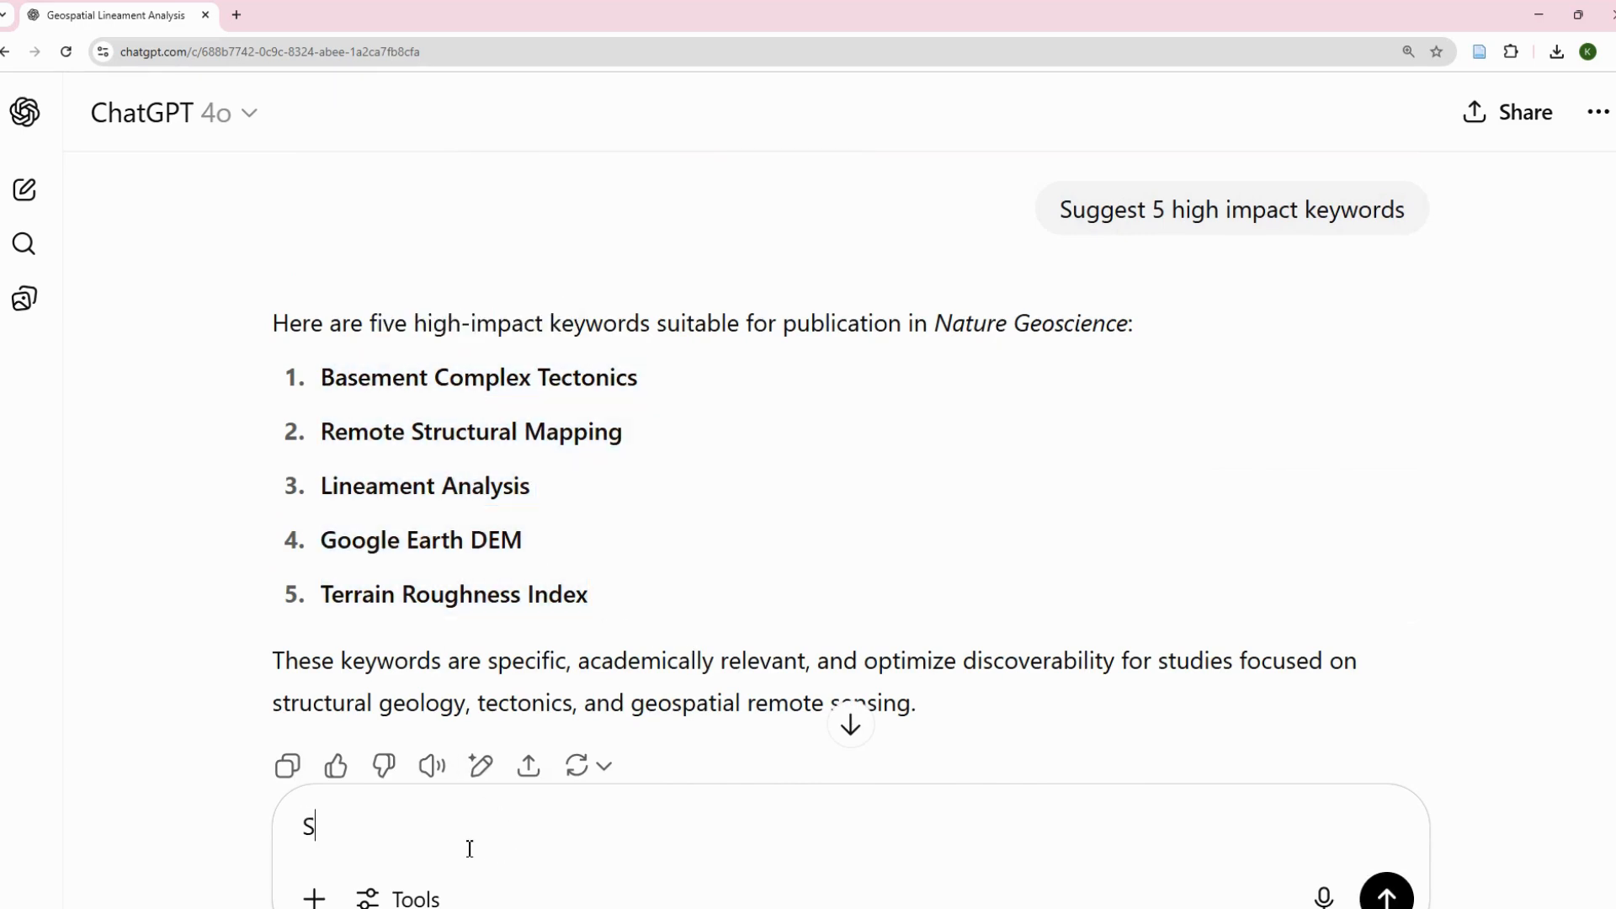
type("uggest a whao")
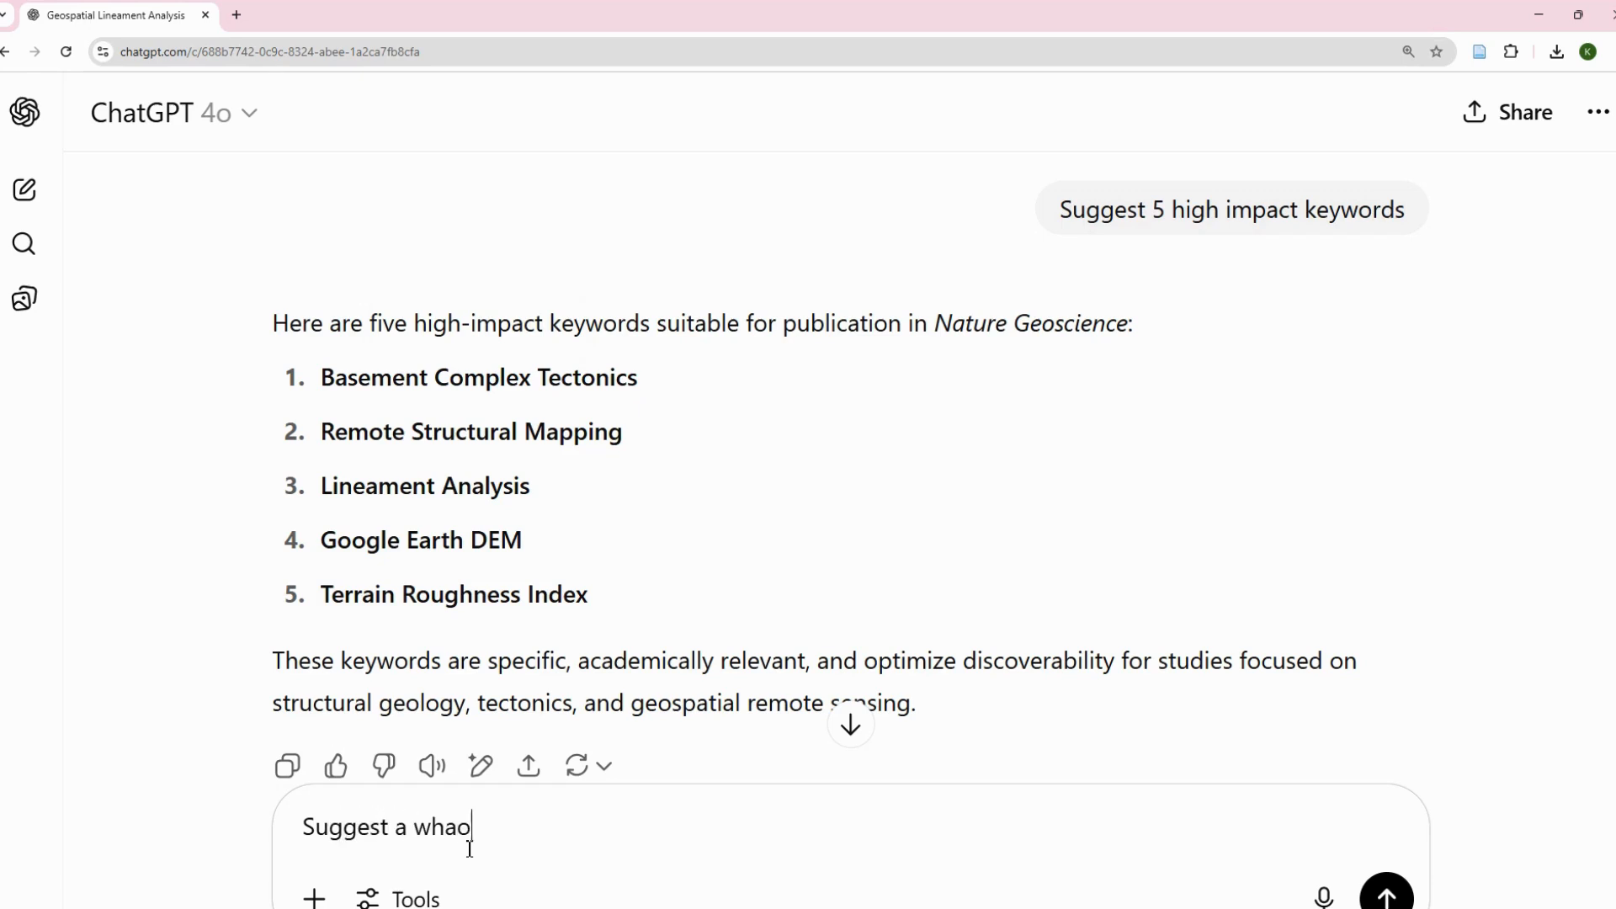
type(" yi")
key("BackSpace")
type("ti")
key("BackSpace")
key("BackSpace")
key("BackSpace")
type("i")
type("title")
key("BackSpace")
type(", yet high iump")
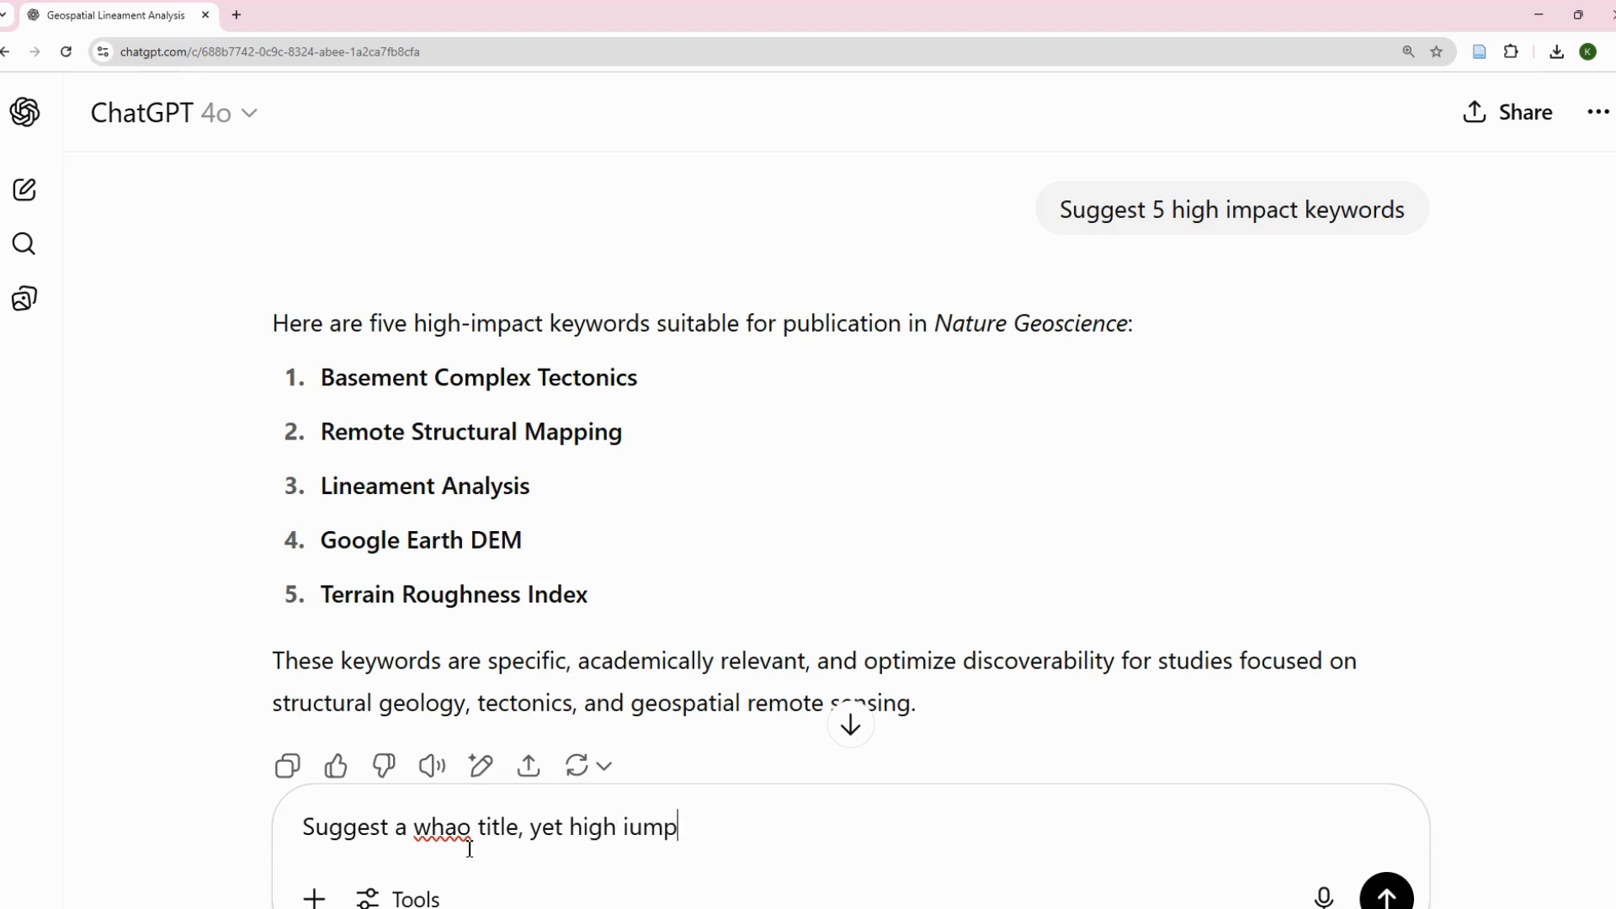
key("BackSpace")
key("BackSpace")
key("BackSpace")
key("BackSpace")
type("m")
key("BackSpace")
type("impact, academic and professional")
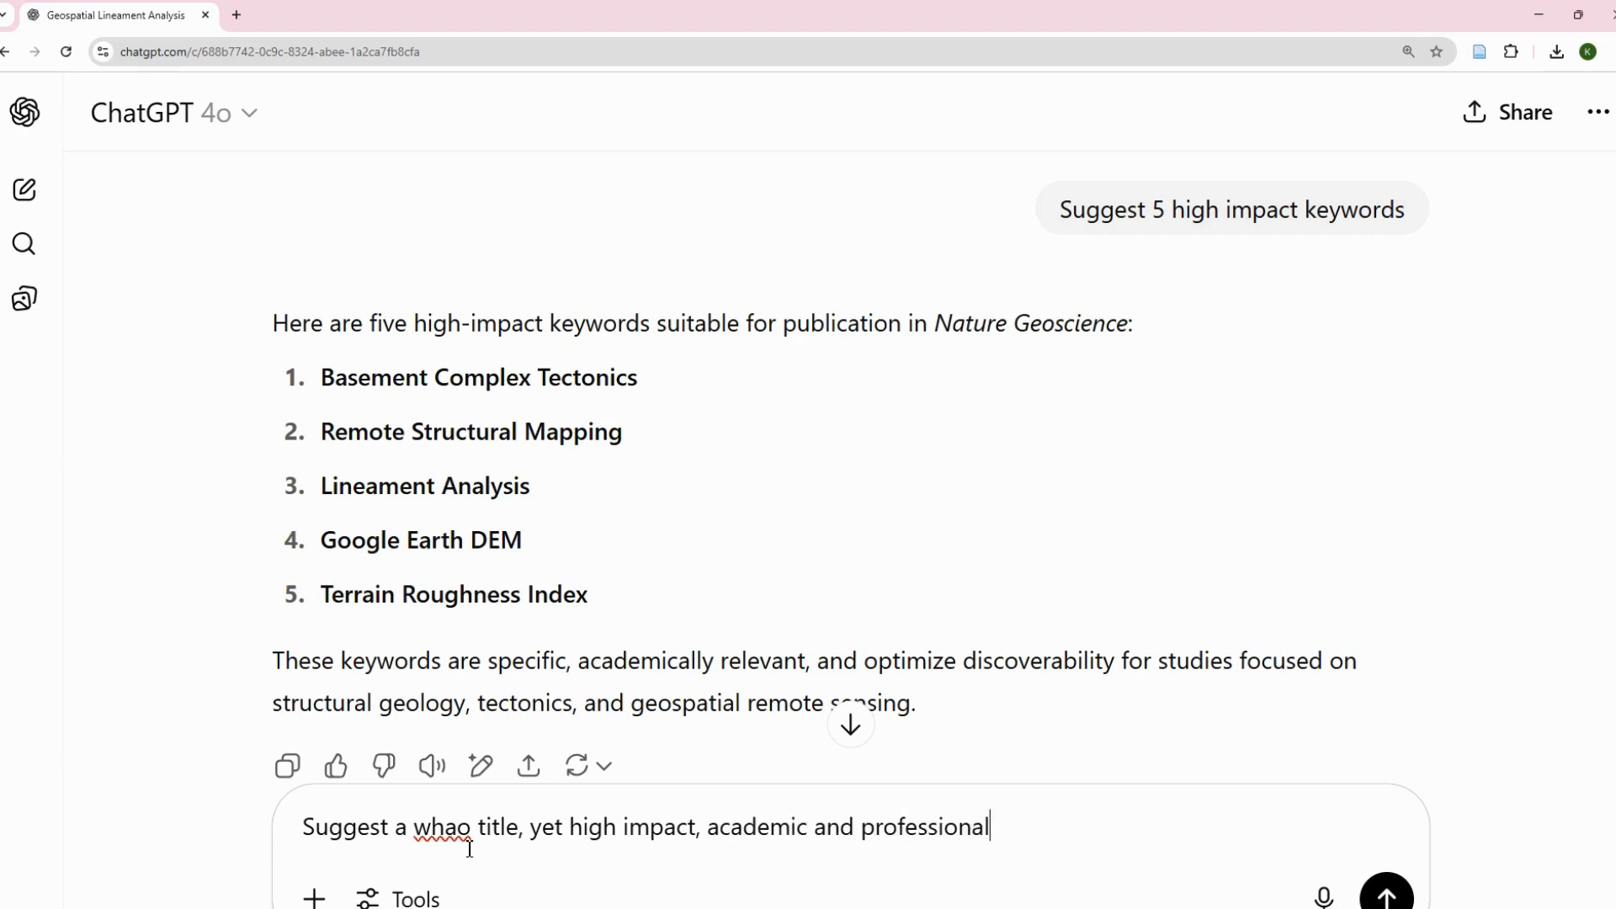
key("Return")
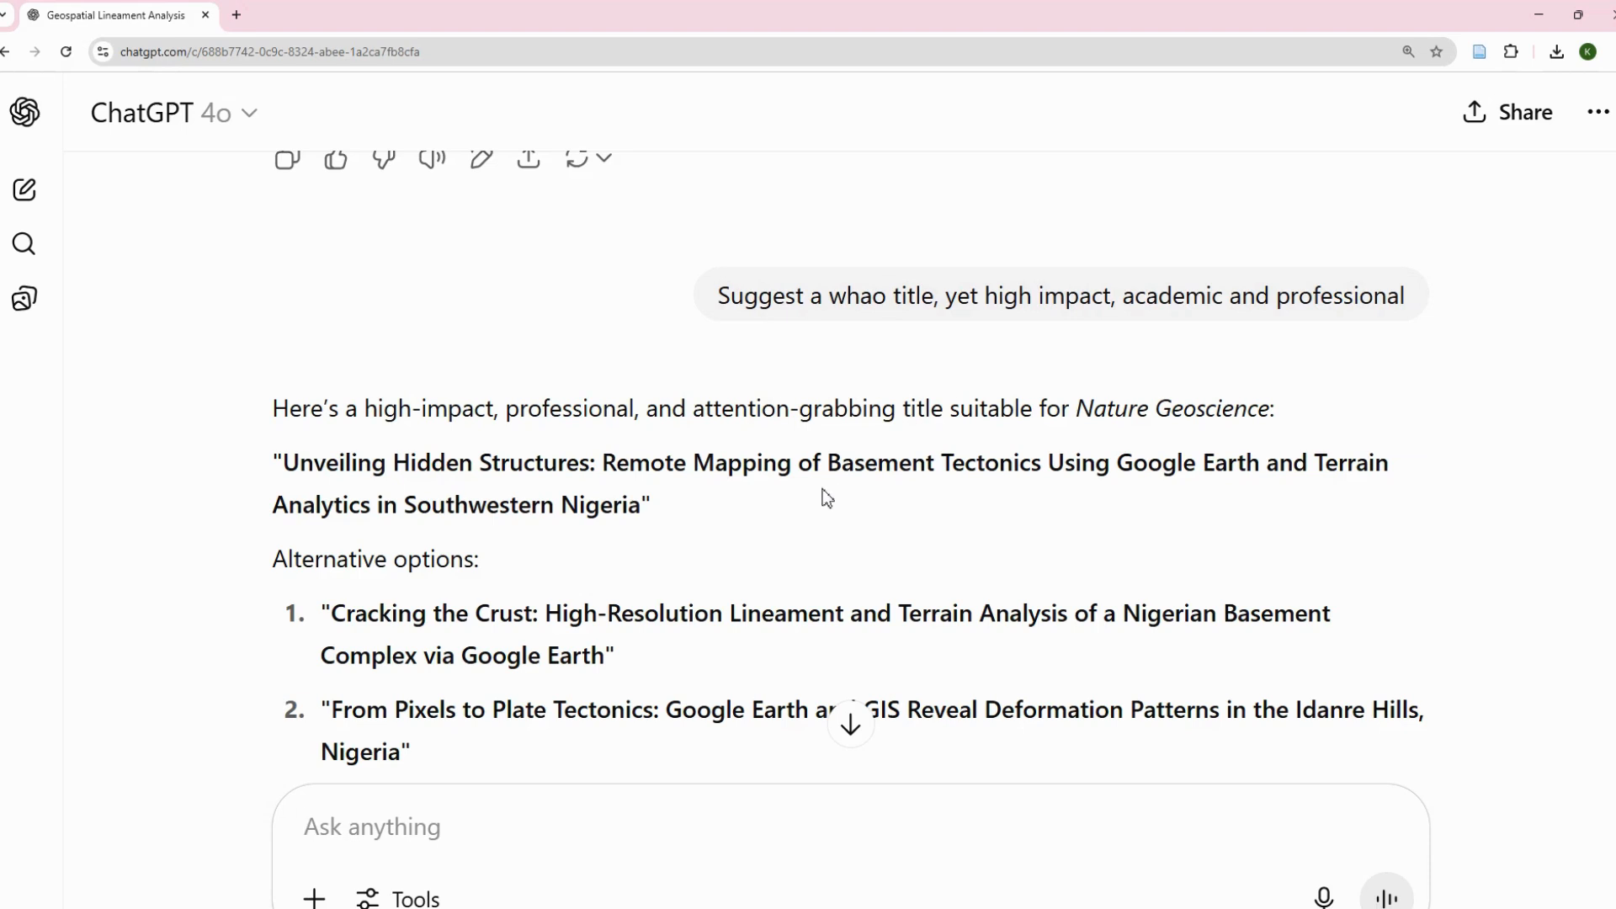
scroll(755, 525, "down", 1)
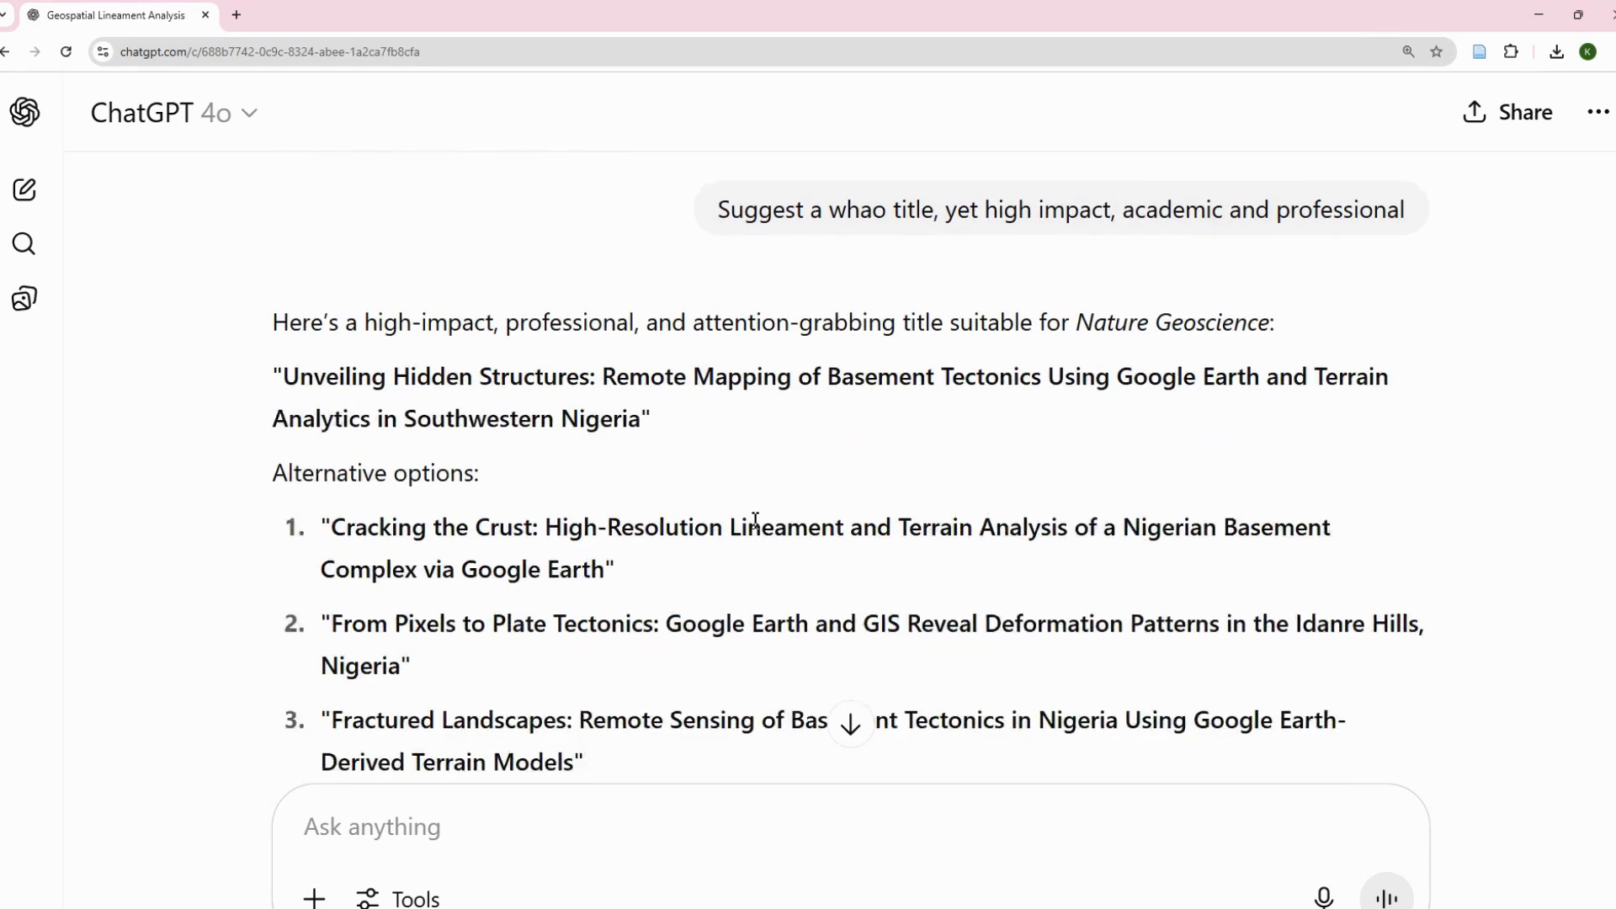
scroll(755, 521, "down", 1)
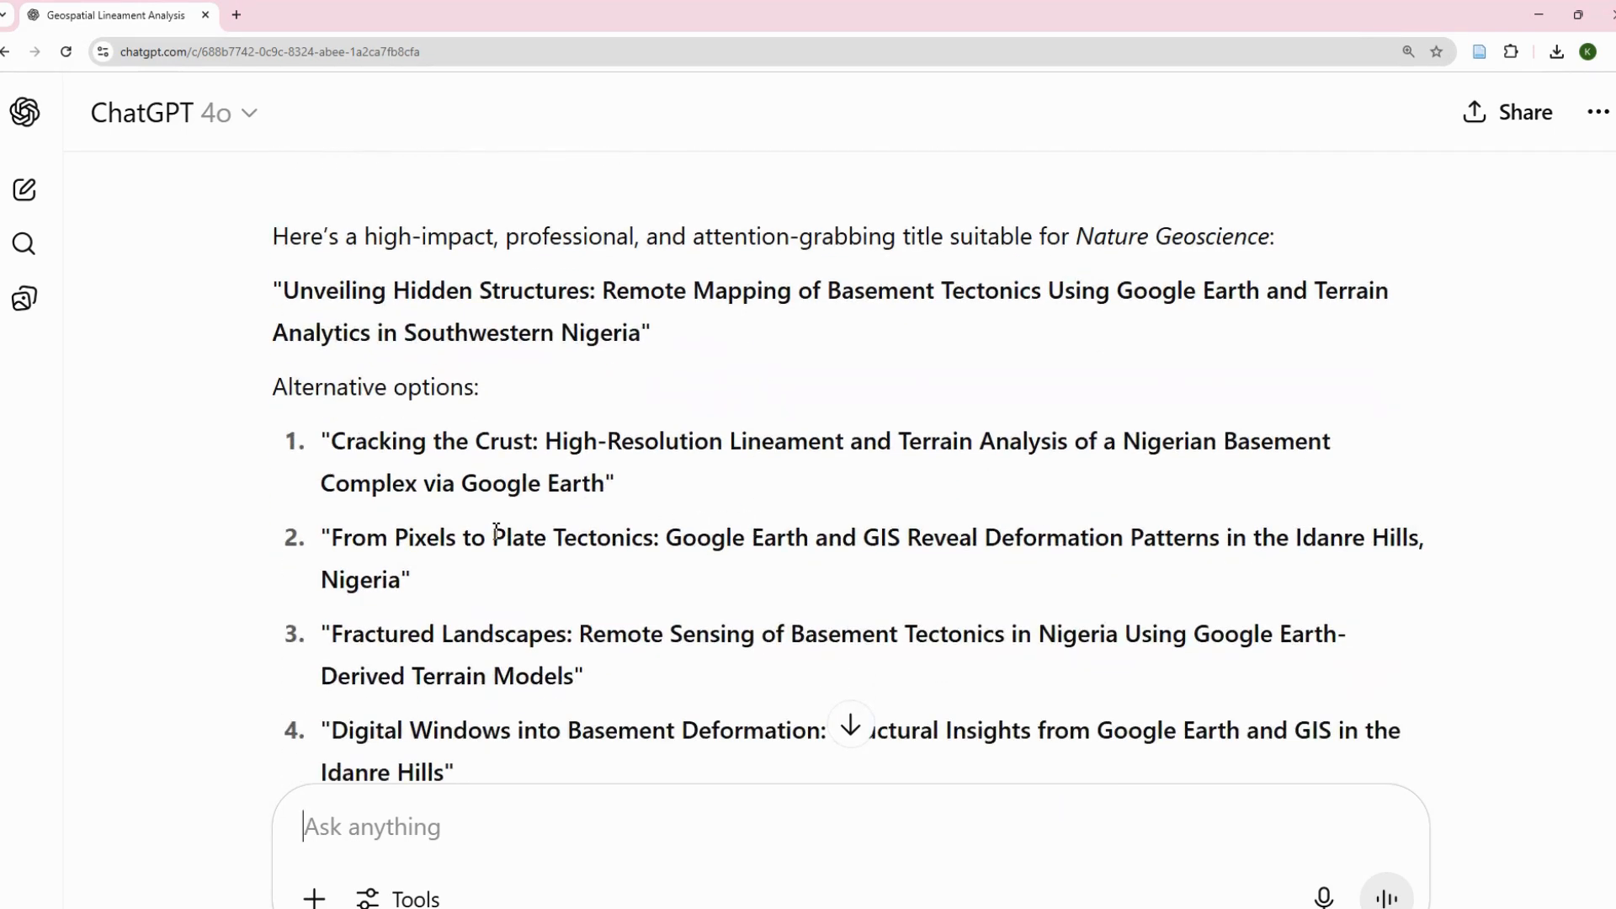
scroll(653, 544, "down", 1)
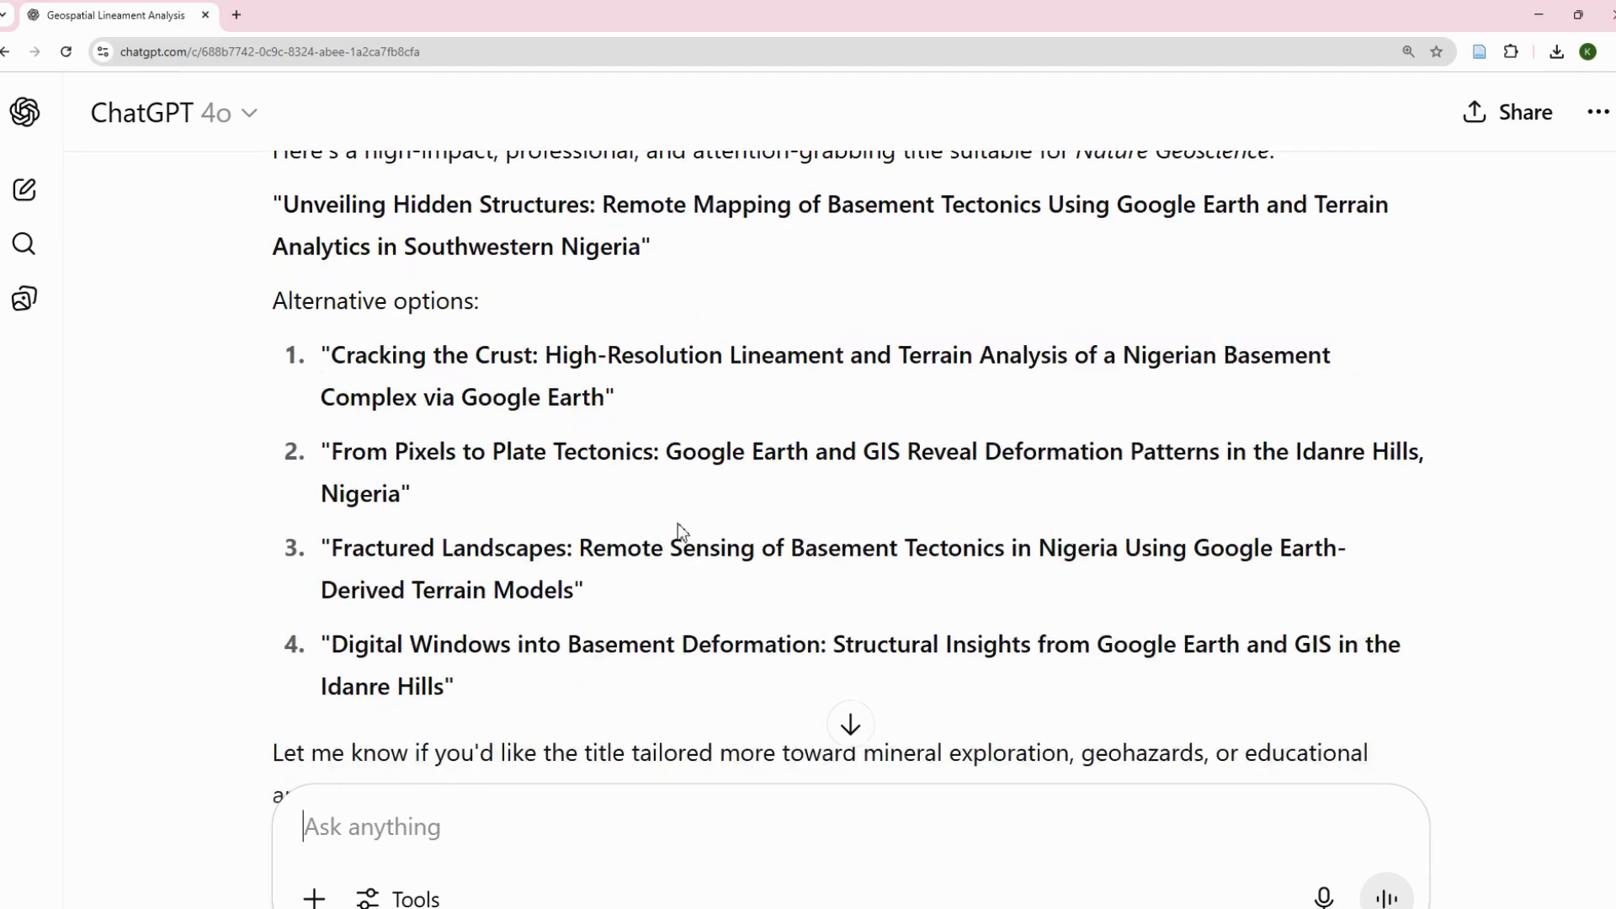
Submit the prompt "I prefer this High-Resolution Lineament and Terrain Analysis of a Nigerian Basement Complex via Google Earth", reusing the first alternative title.
scroll(755, 452, "down", 1)
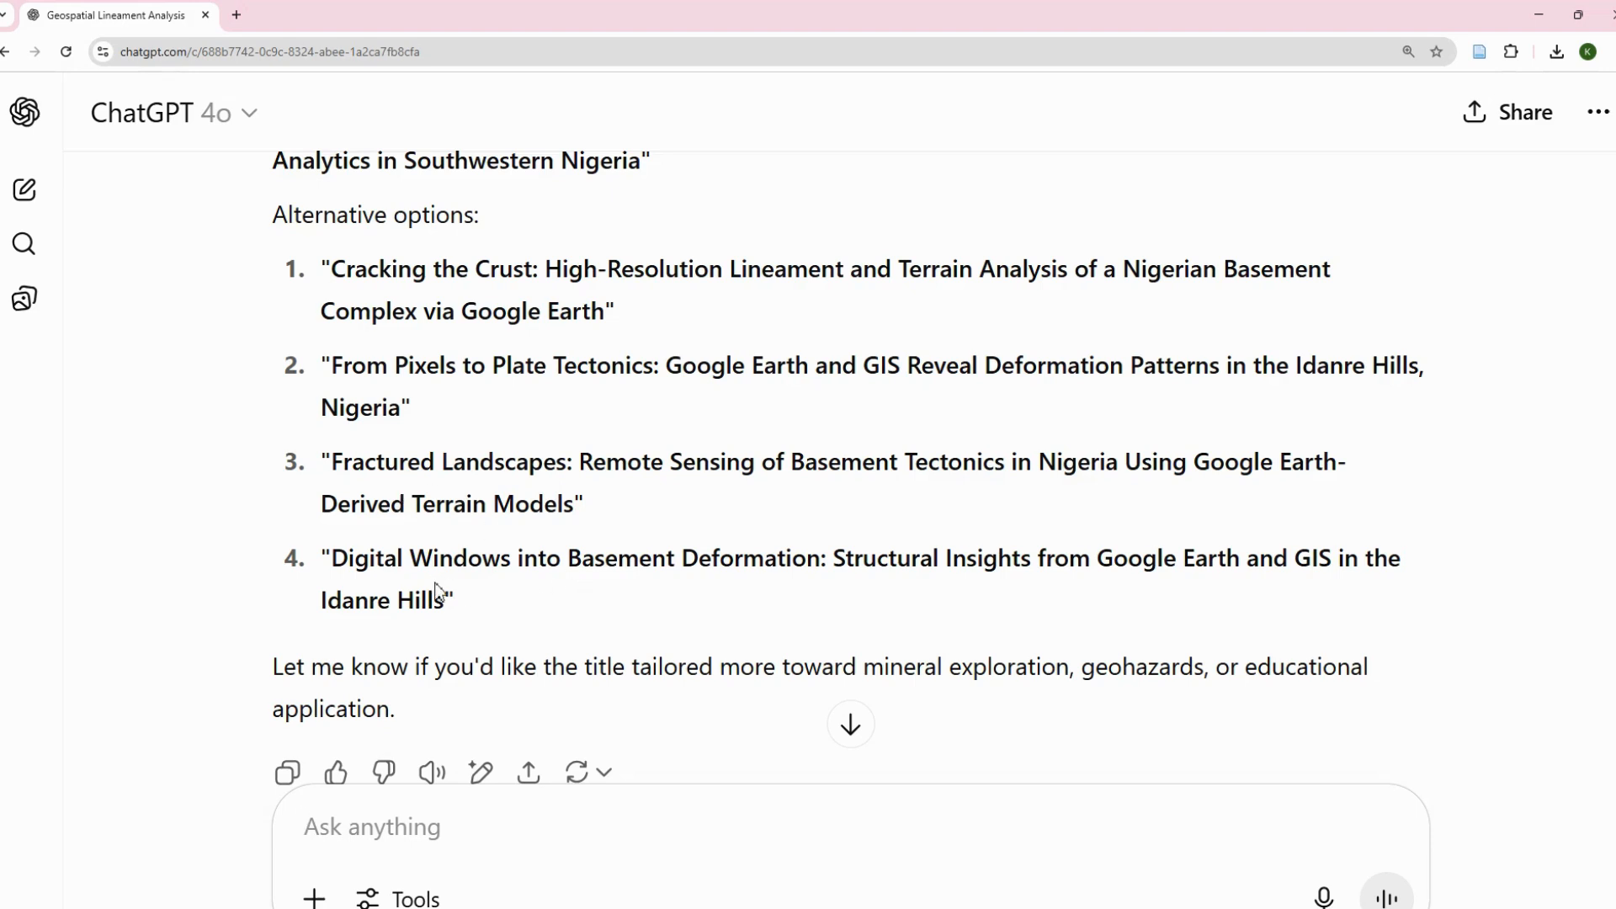
scroll(782, 587, "down", 2)
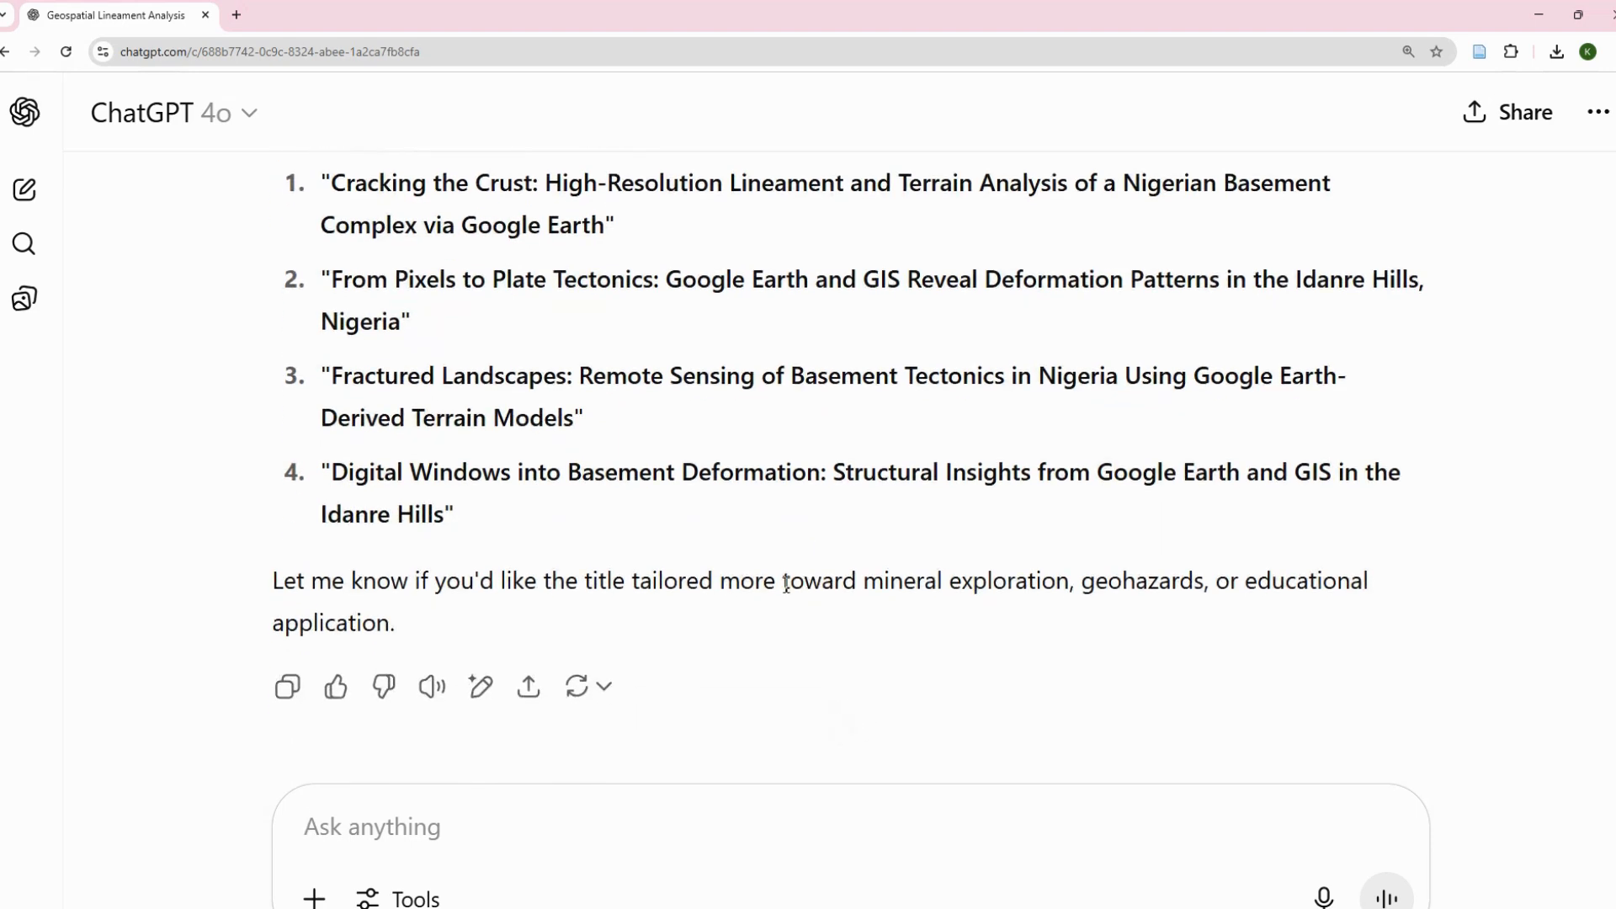
scroll(762, 587, "up", 4)
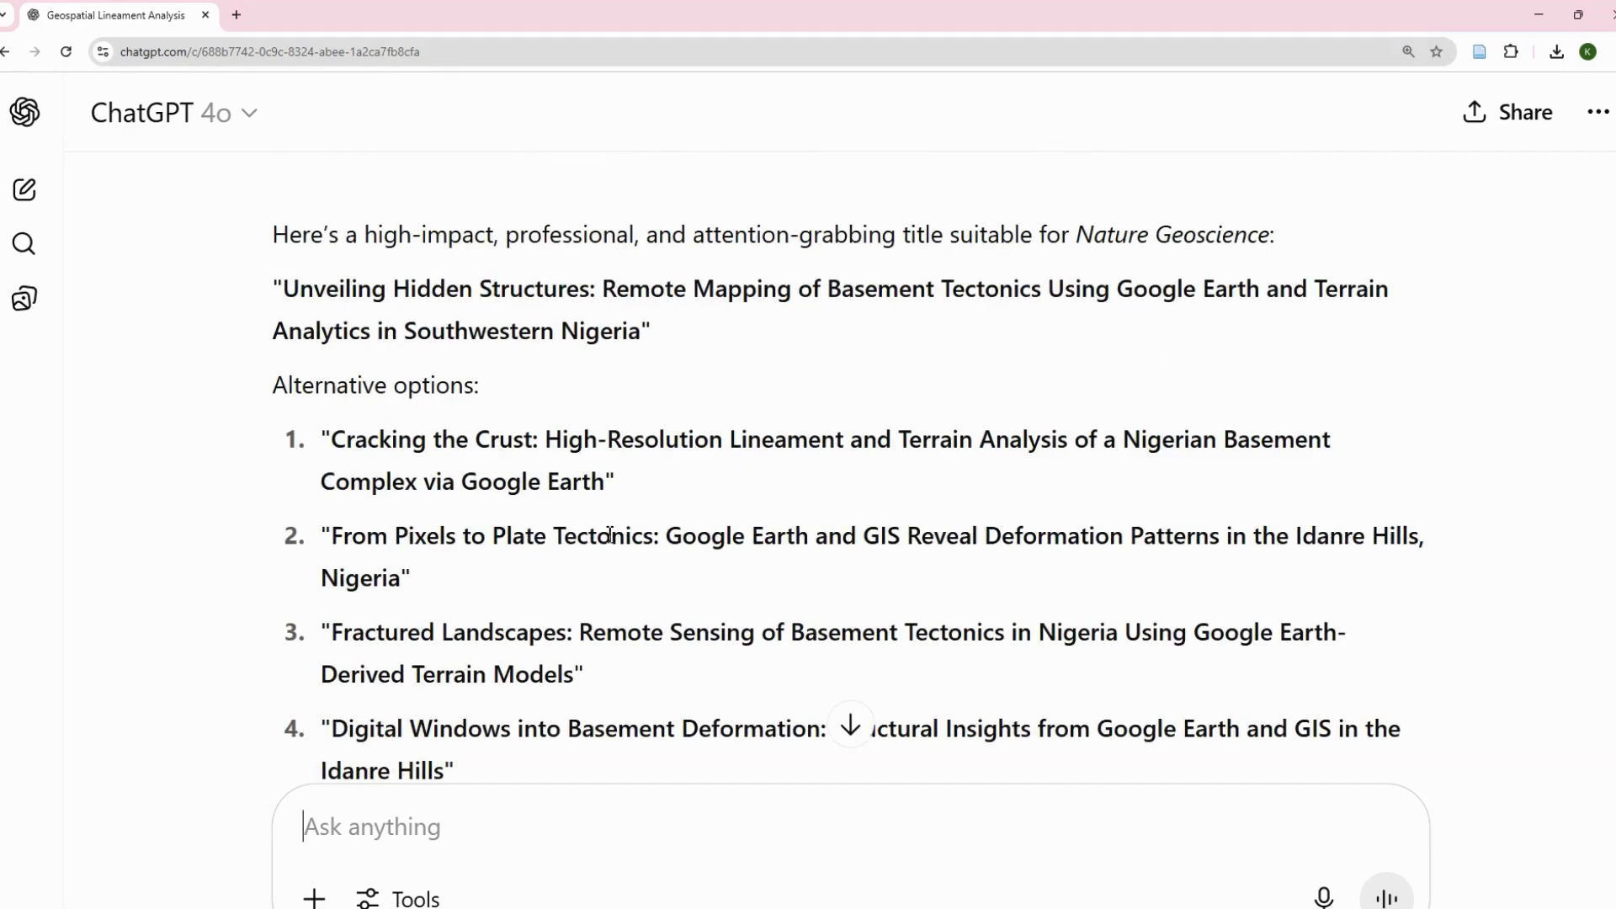
left_click_drag(604, 483, 547, 446)
key("ctrl+c")
left_click(514, 822)
type("I prefer")
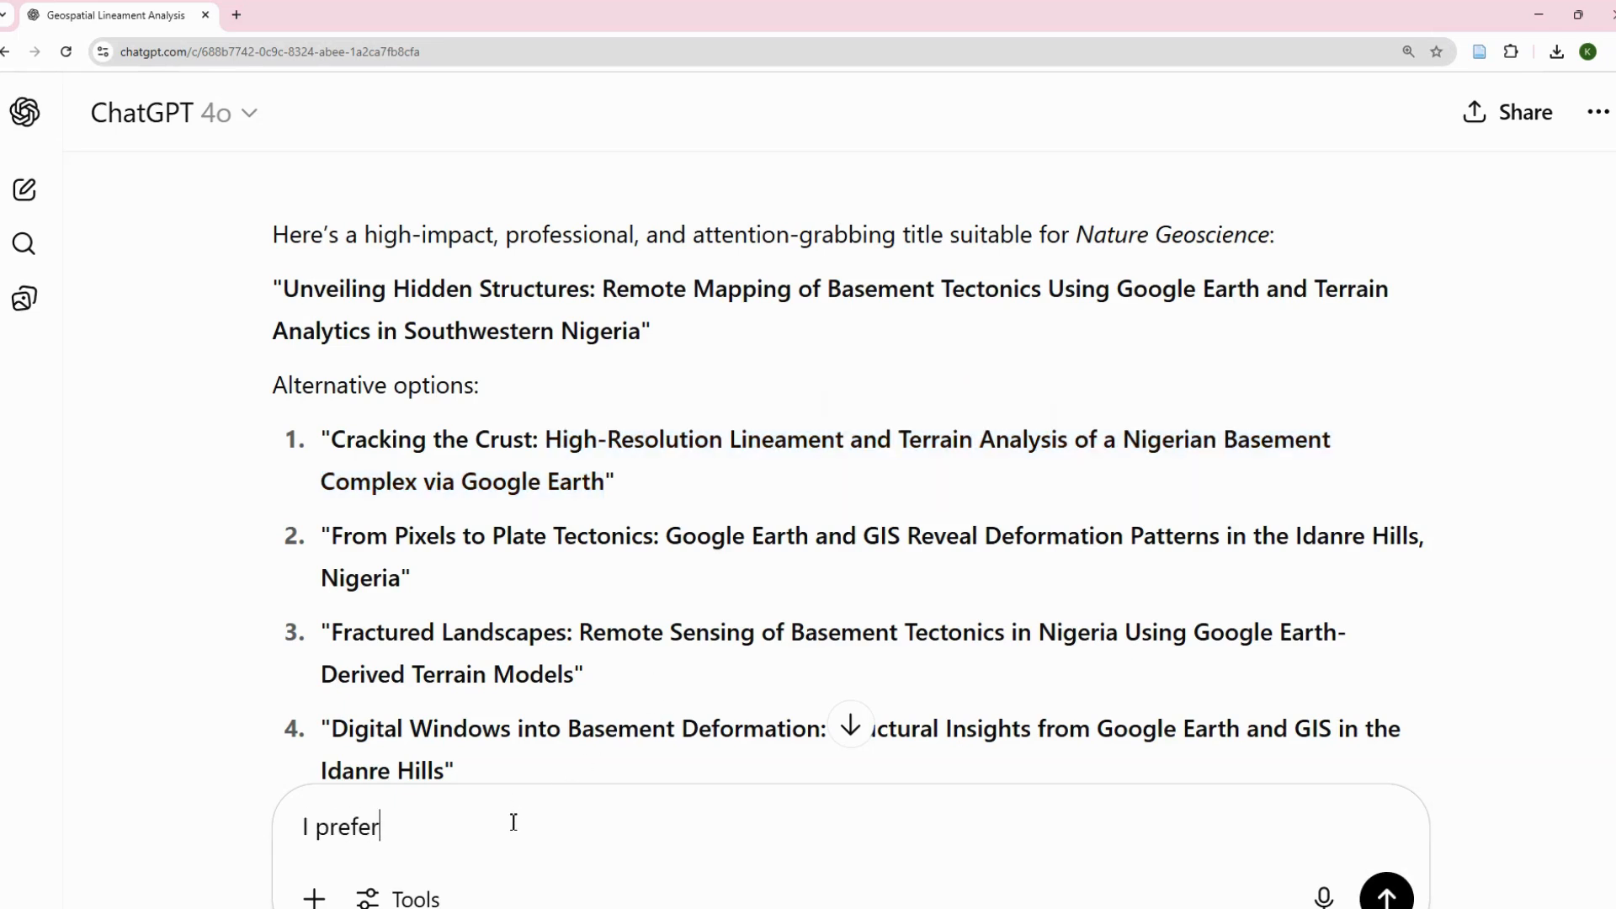
type(" this")
key("ctrl+v")
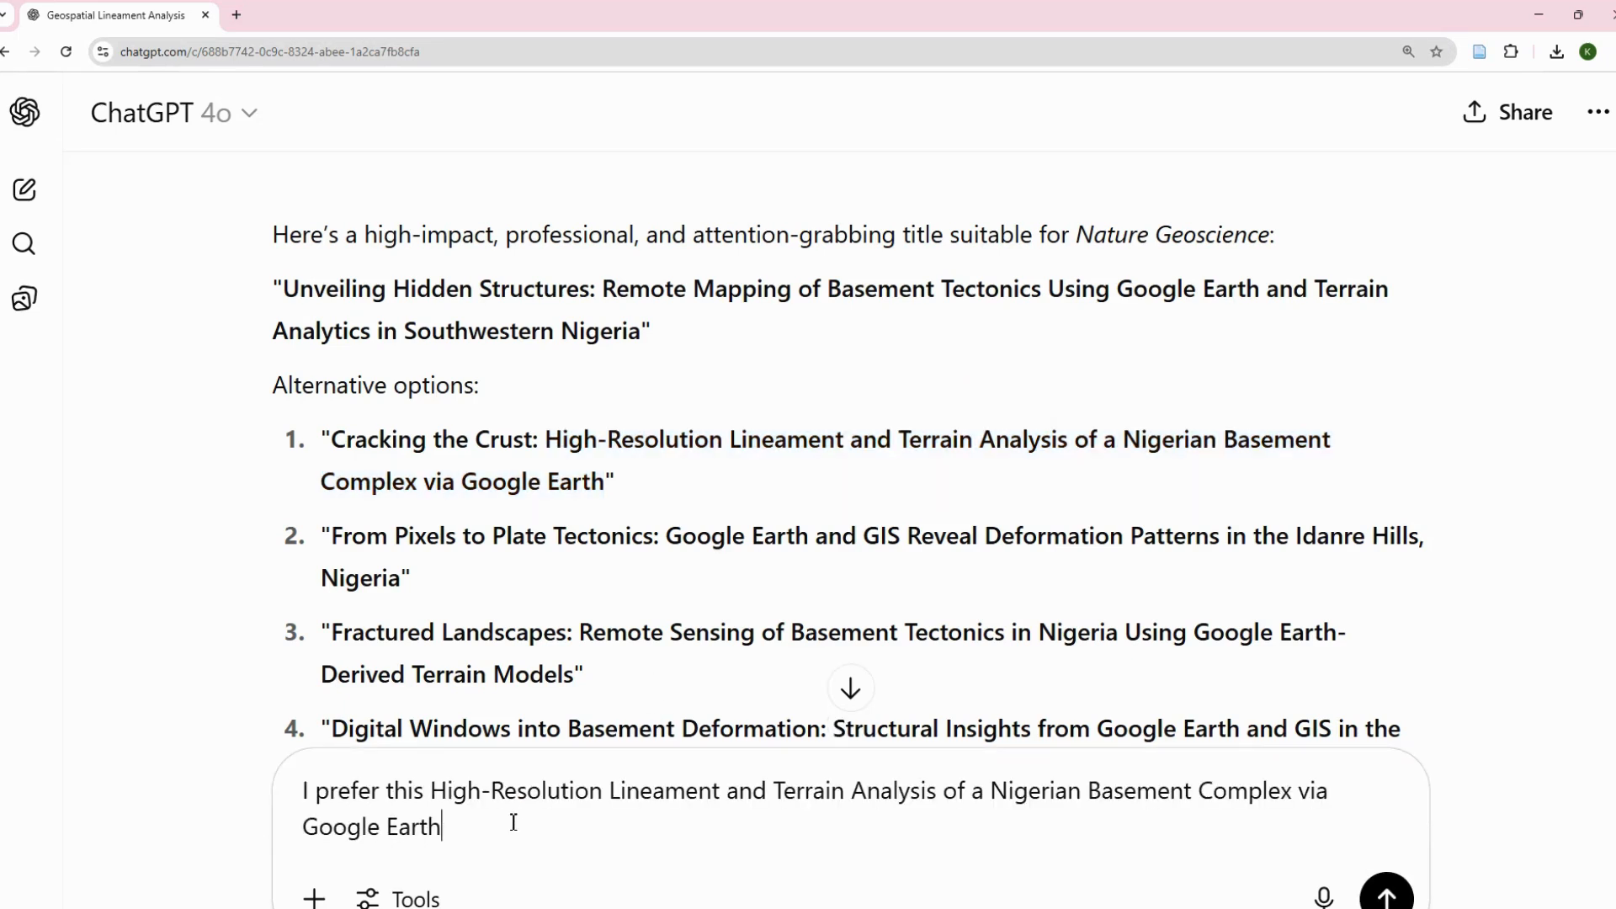
key("Return")
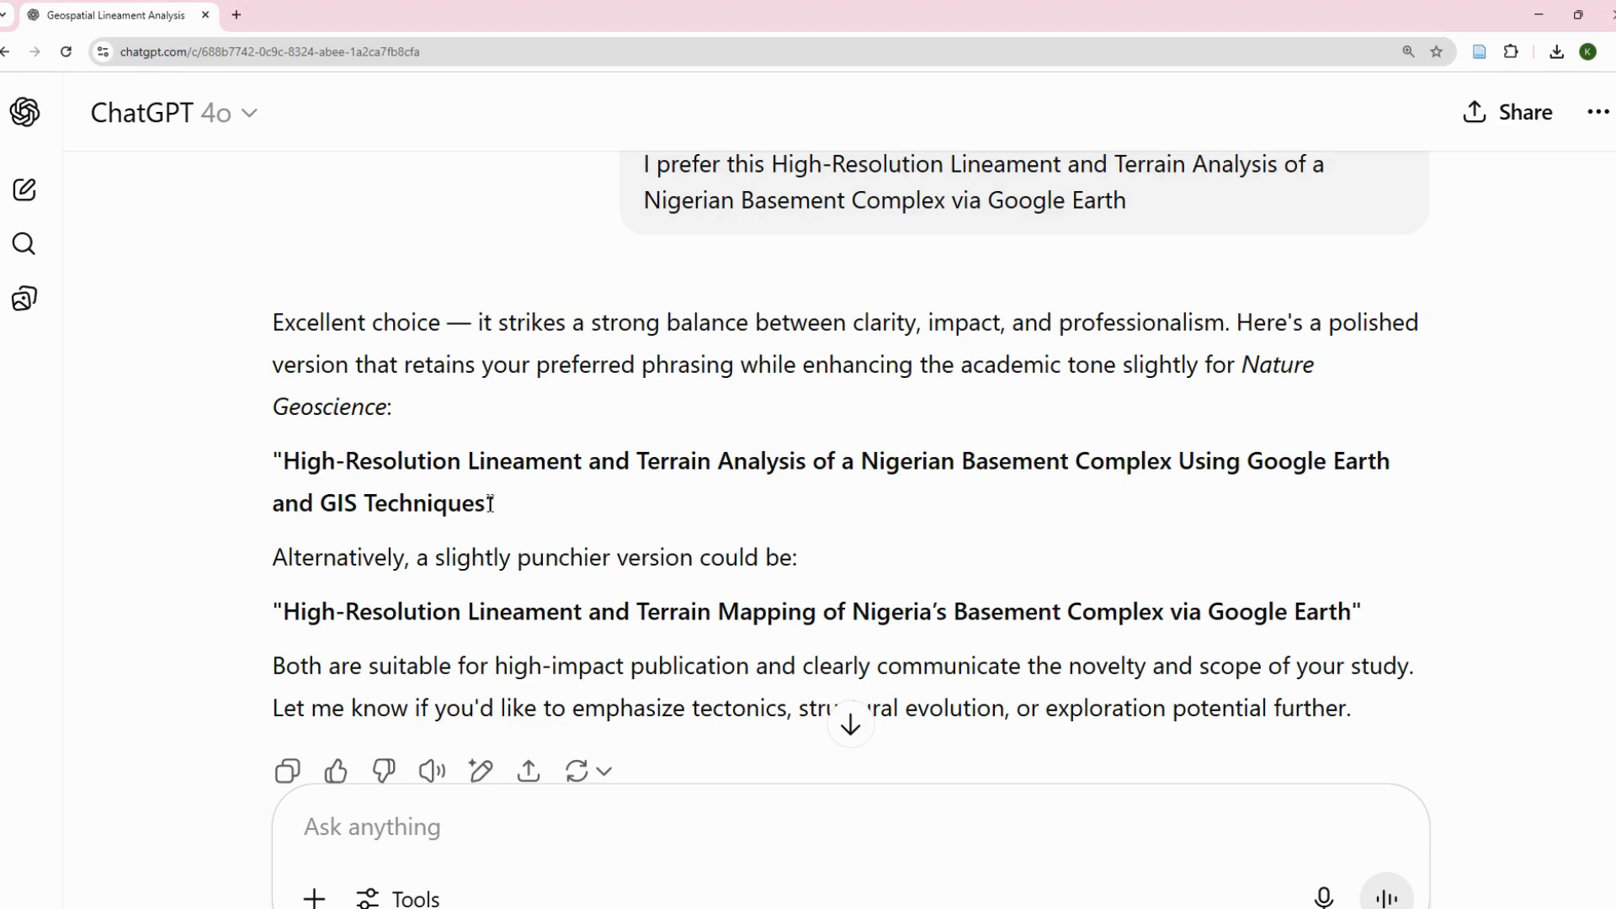
Copy the refined title ending "Using Google Earth and GIS Techniques" into Sample.docx in Word, on new lines inserted above the last "Abstract" heading.
left_click_drag(490, 503, 291, 468)
key("ctrl+c")
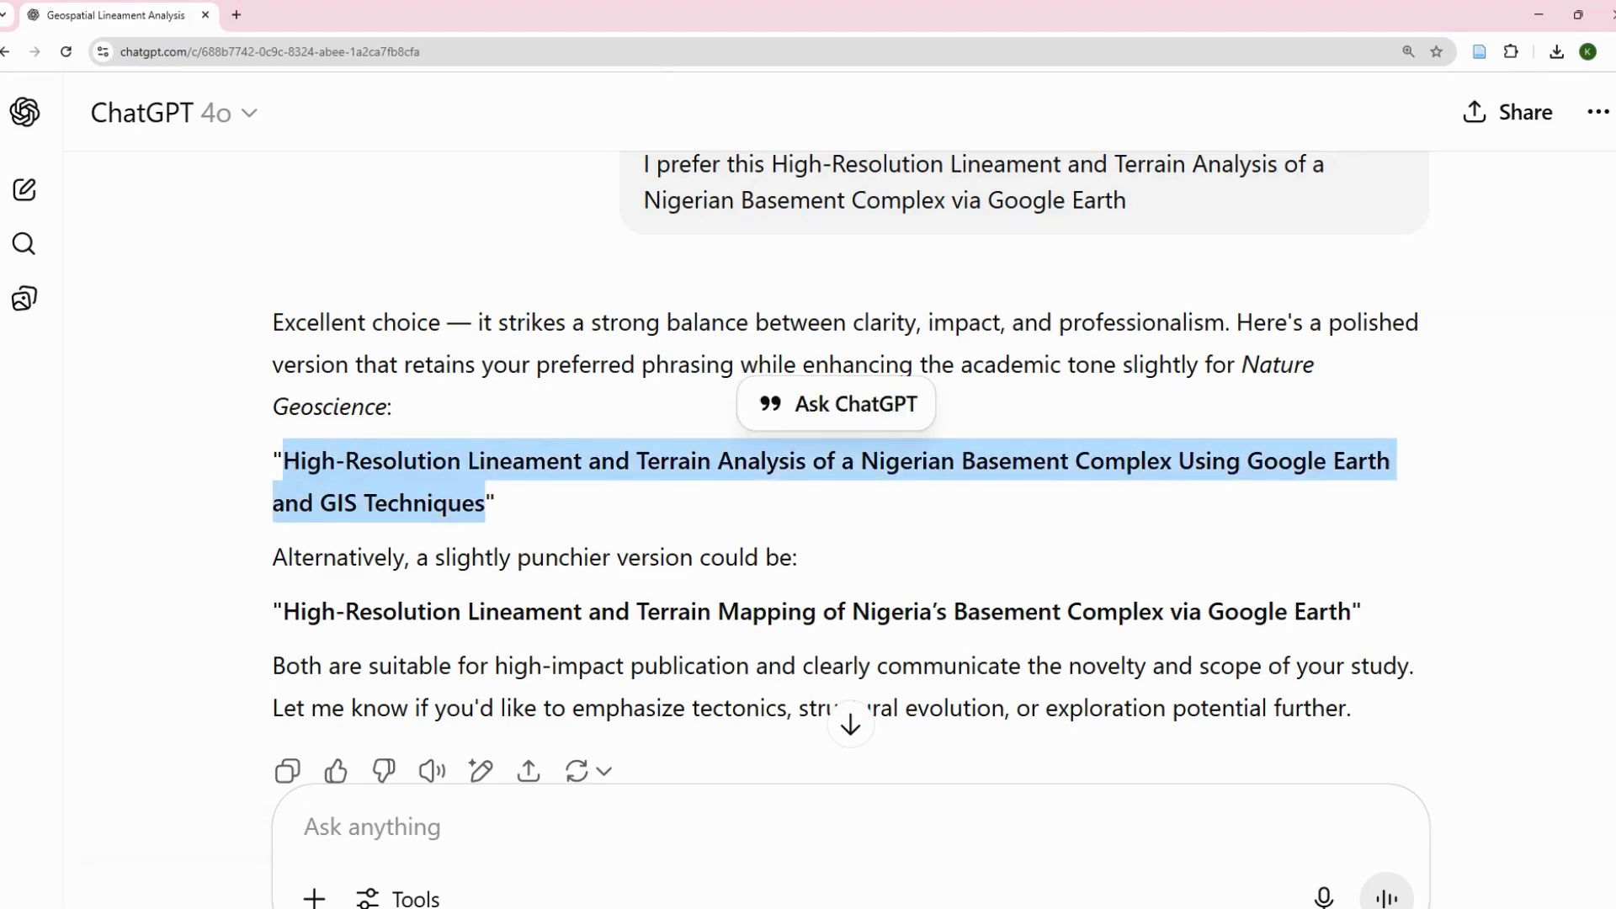
key("alt+Tab")
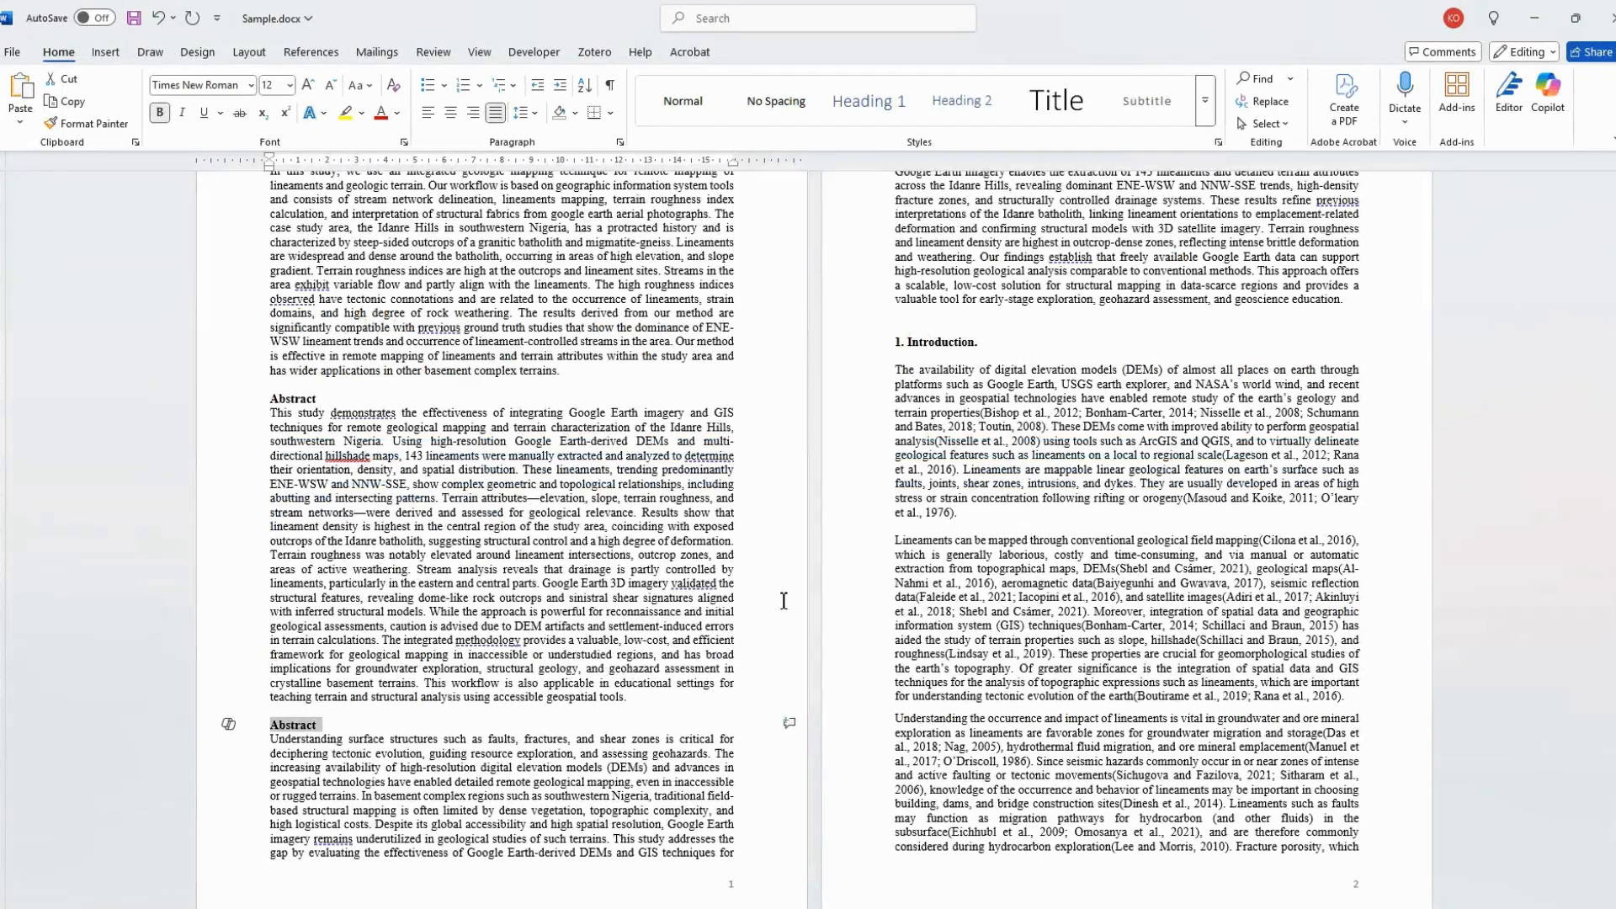
left_click(269, 724)
key("Return")
key("Return")
key("Return")
key("Return")
key("Return")
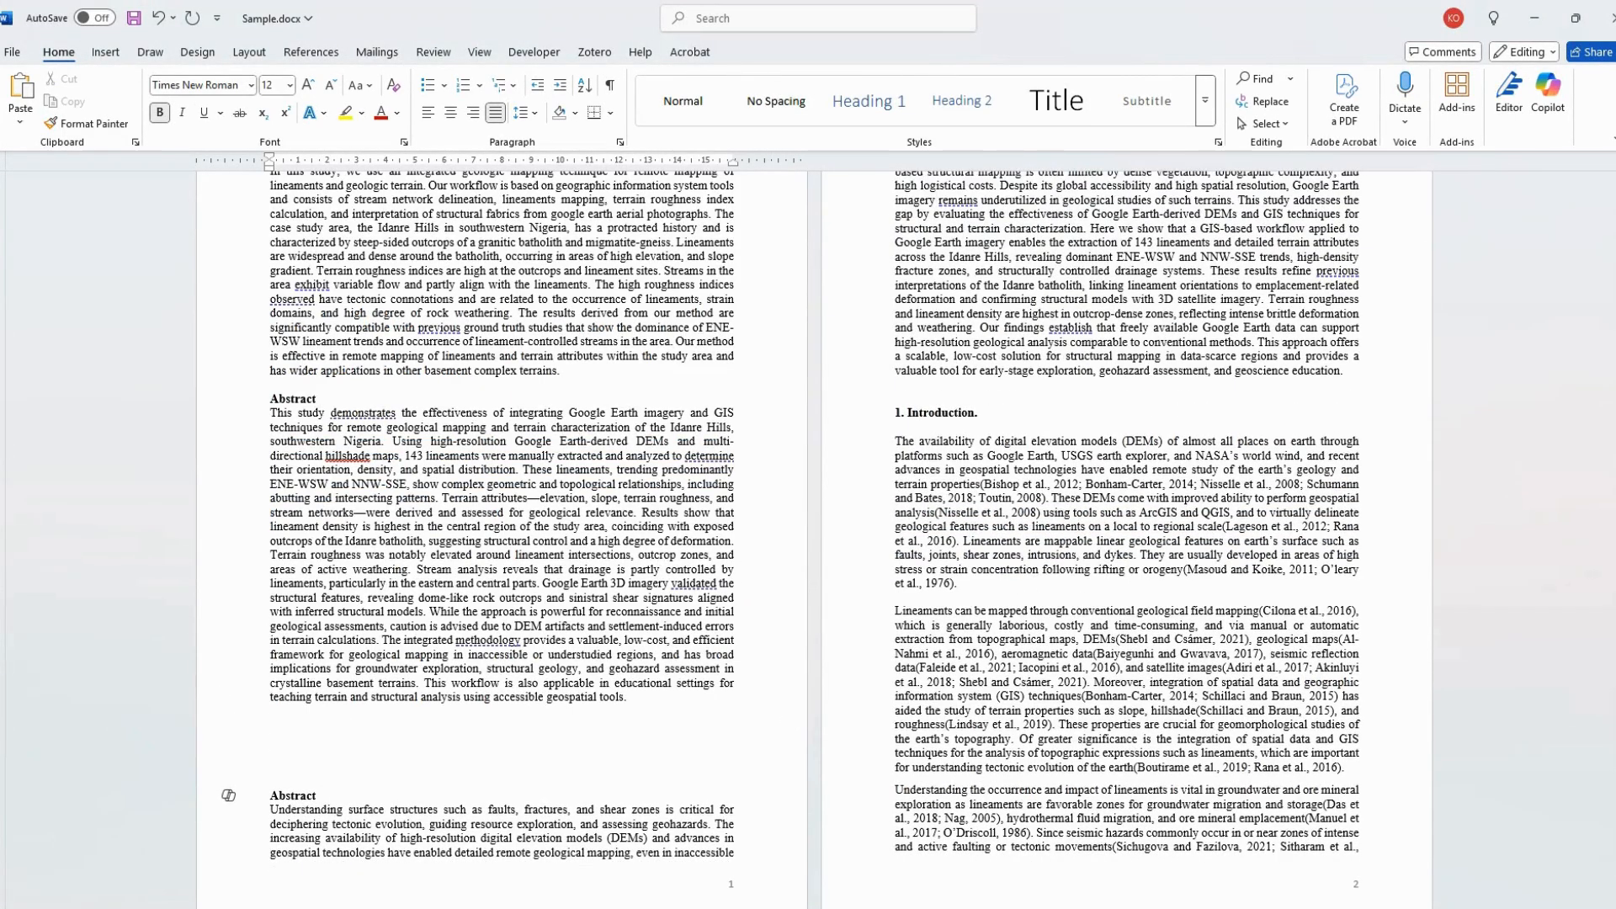
right_click(349, 770)
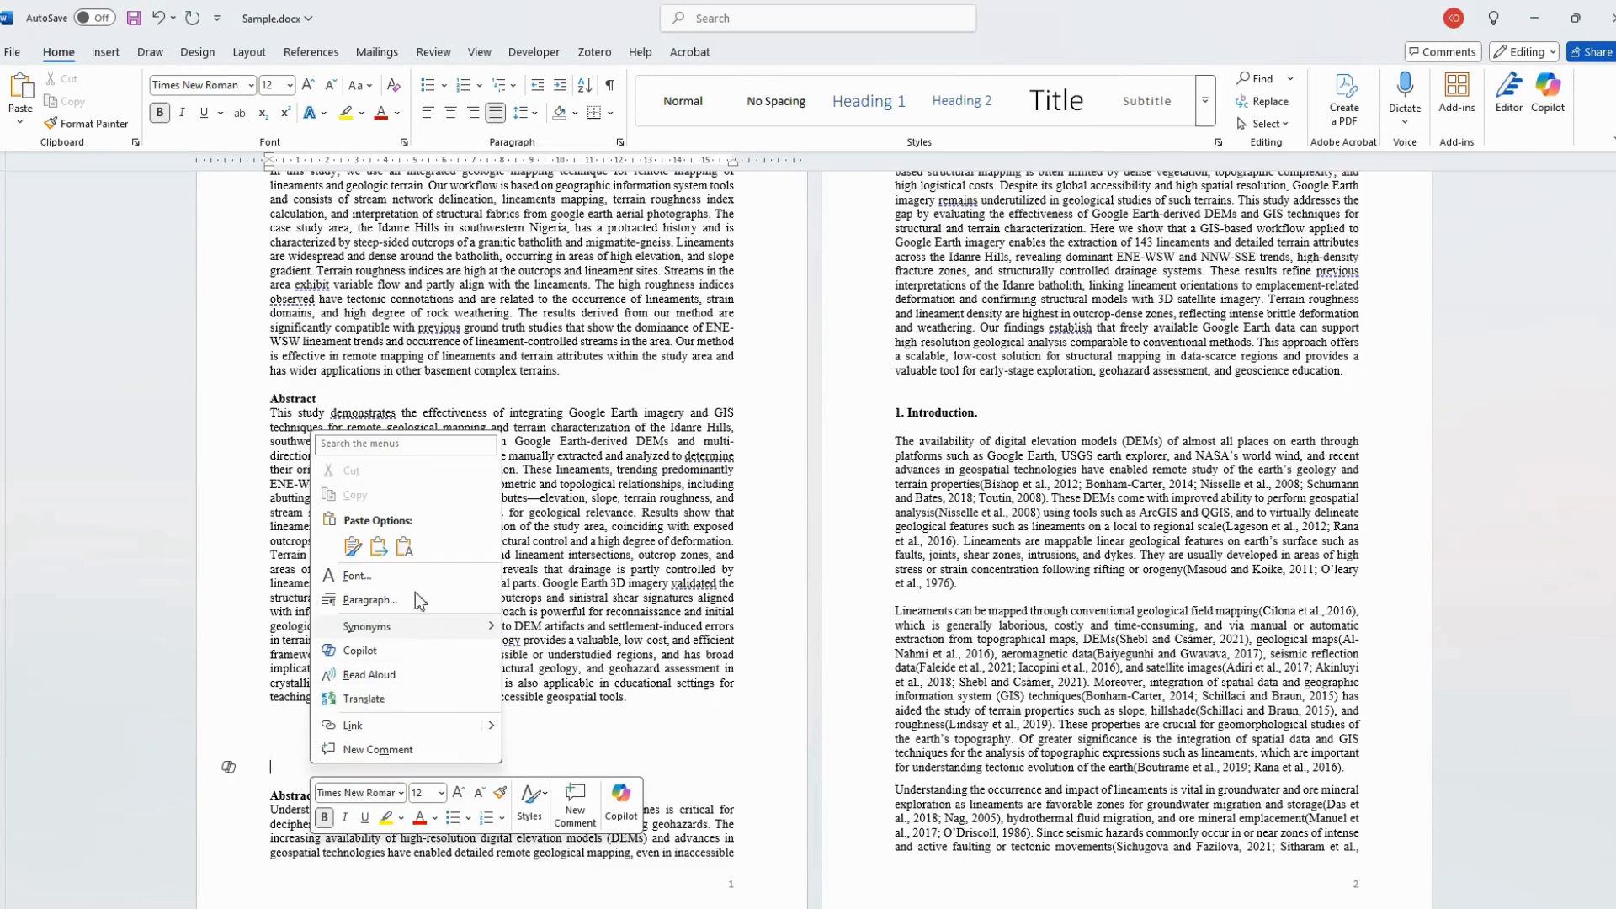
left_click(416, 592)
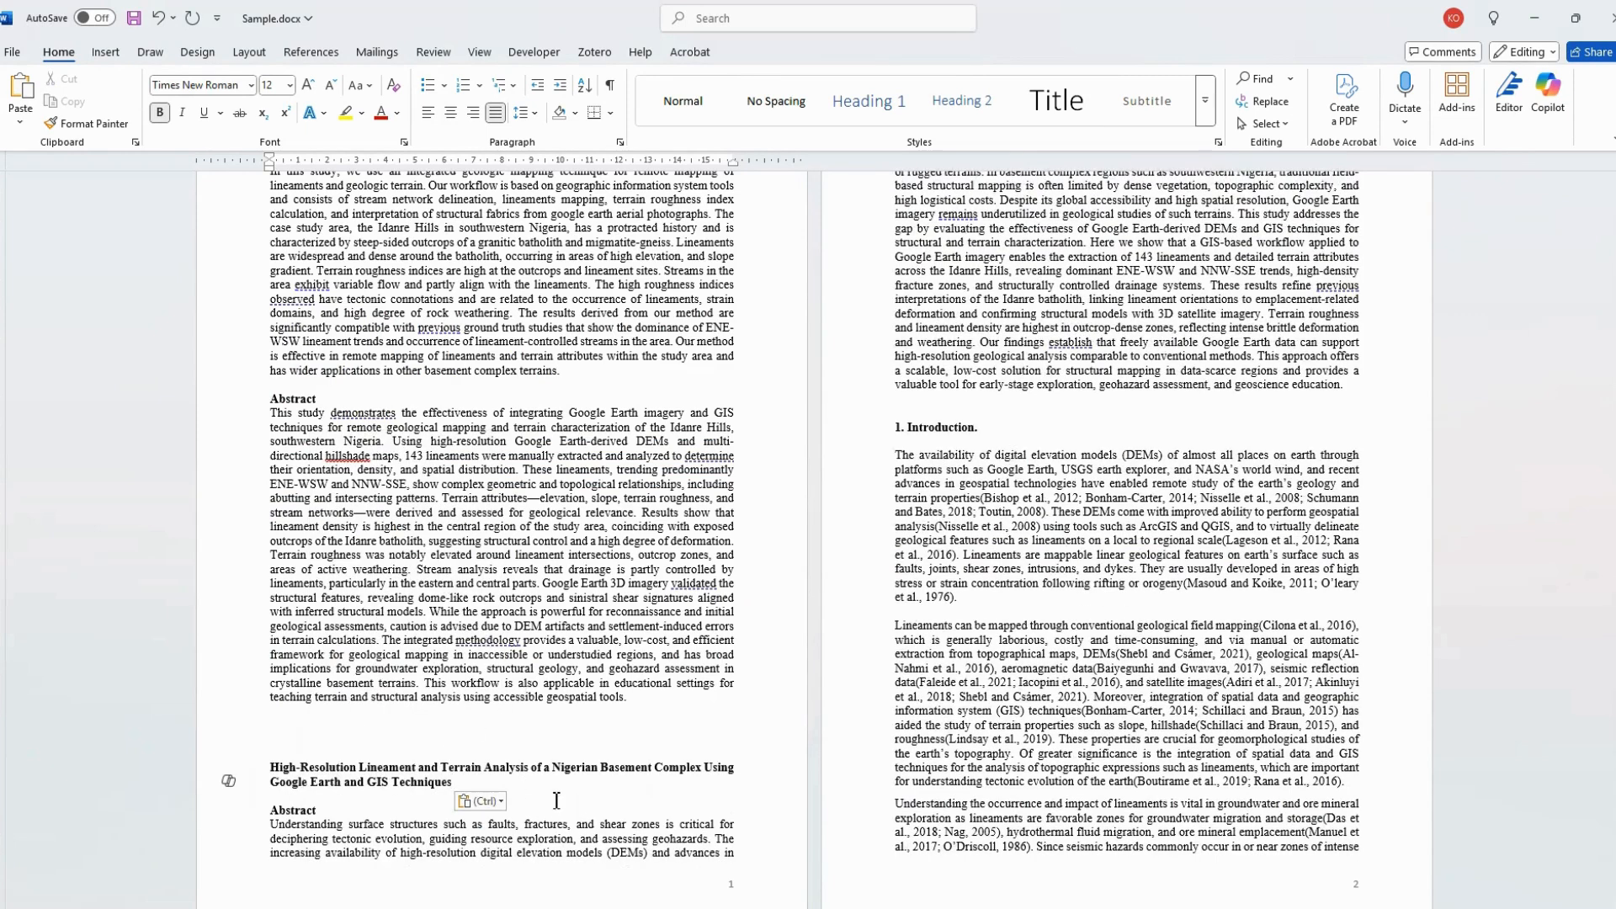
Copy the five suggested keywords from ChatGPT and paste them into the Word document on the blank line above "1. Introduction.".
left_click(924, 413)
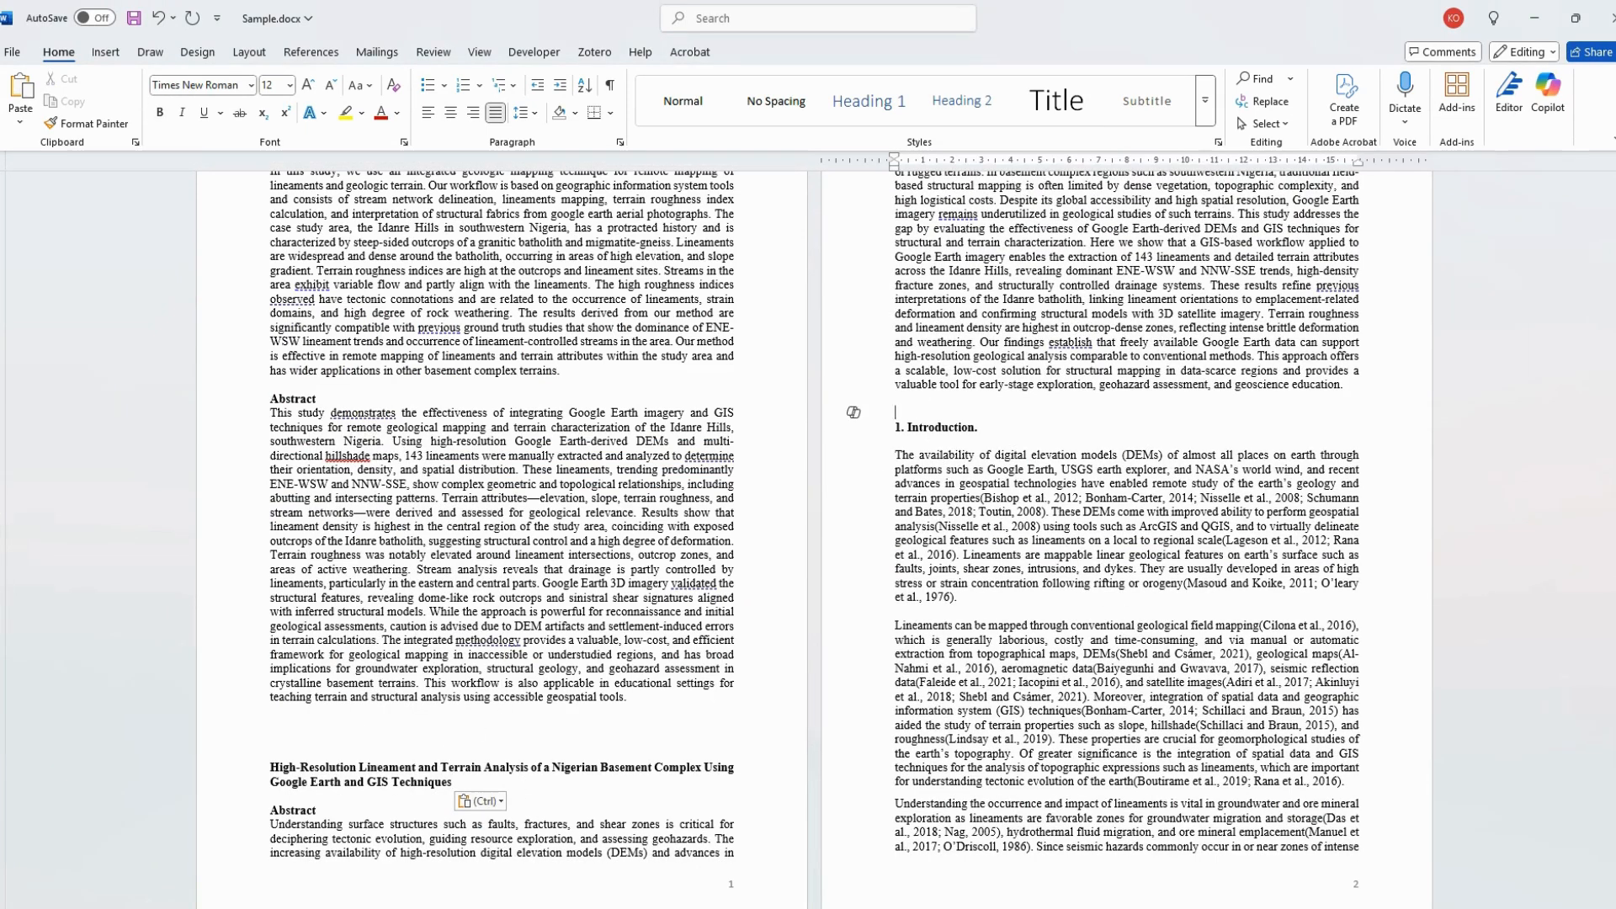
key("alt+Tab")
scroll(567, 514, "up", 10)
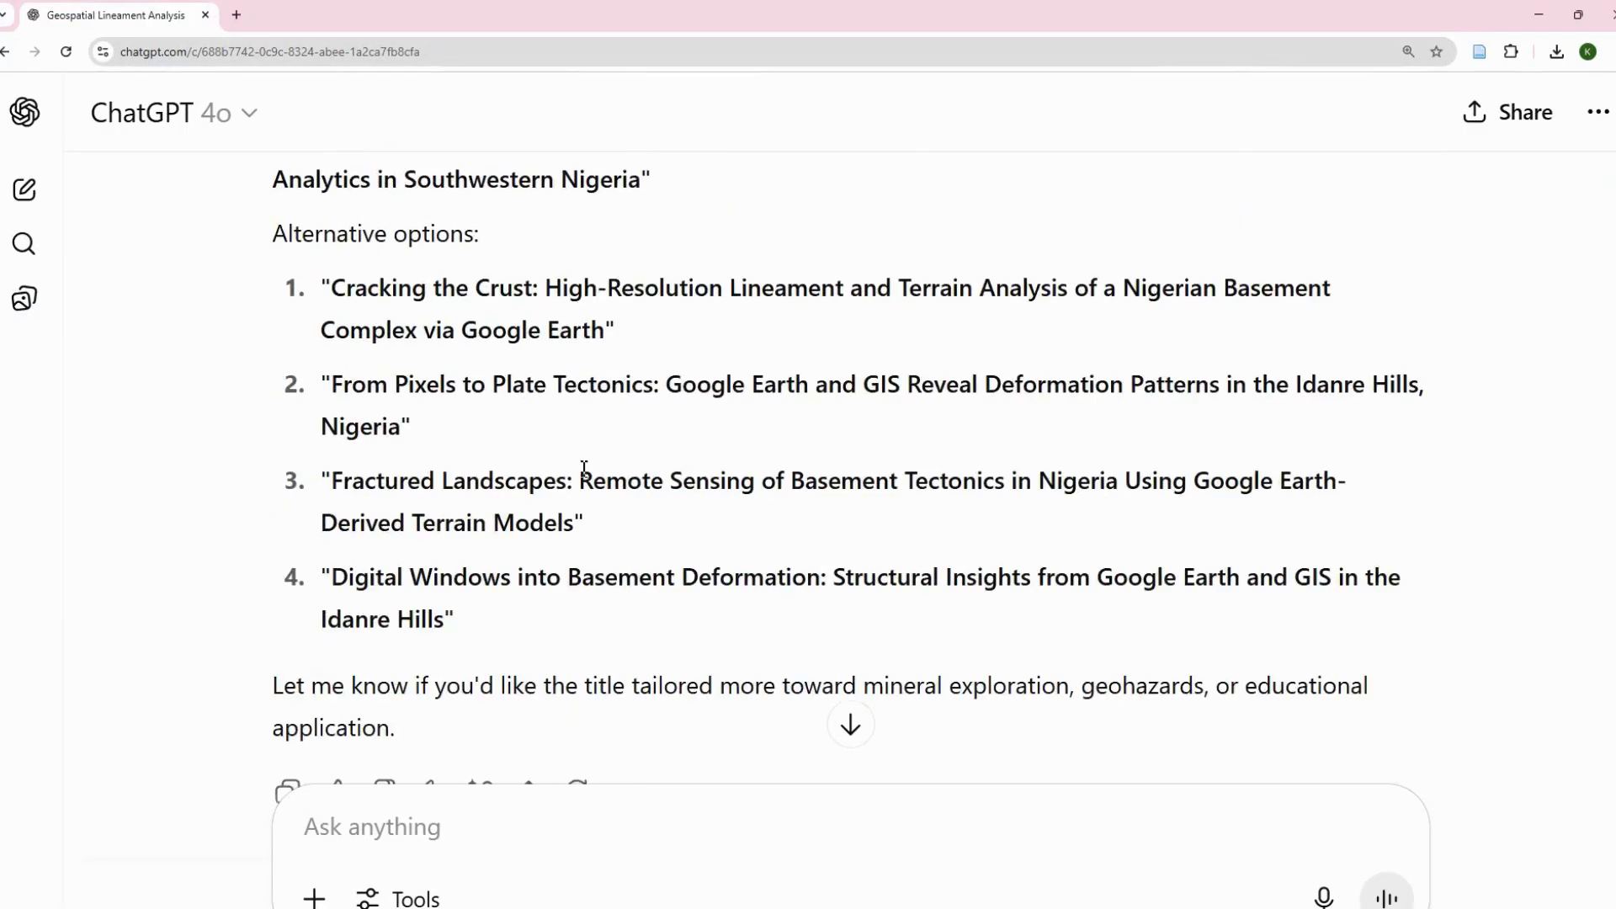
scroll(584, 468, "up", 10)
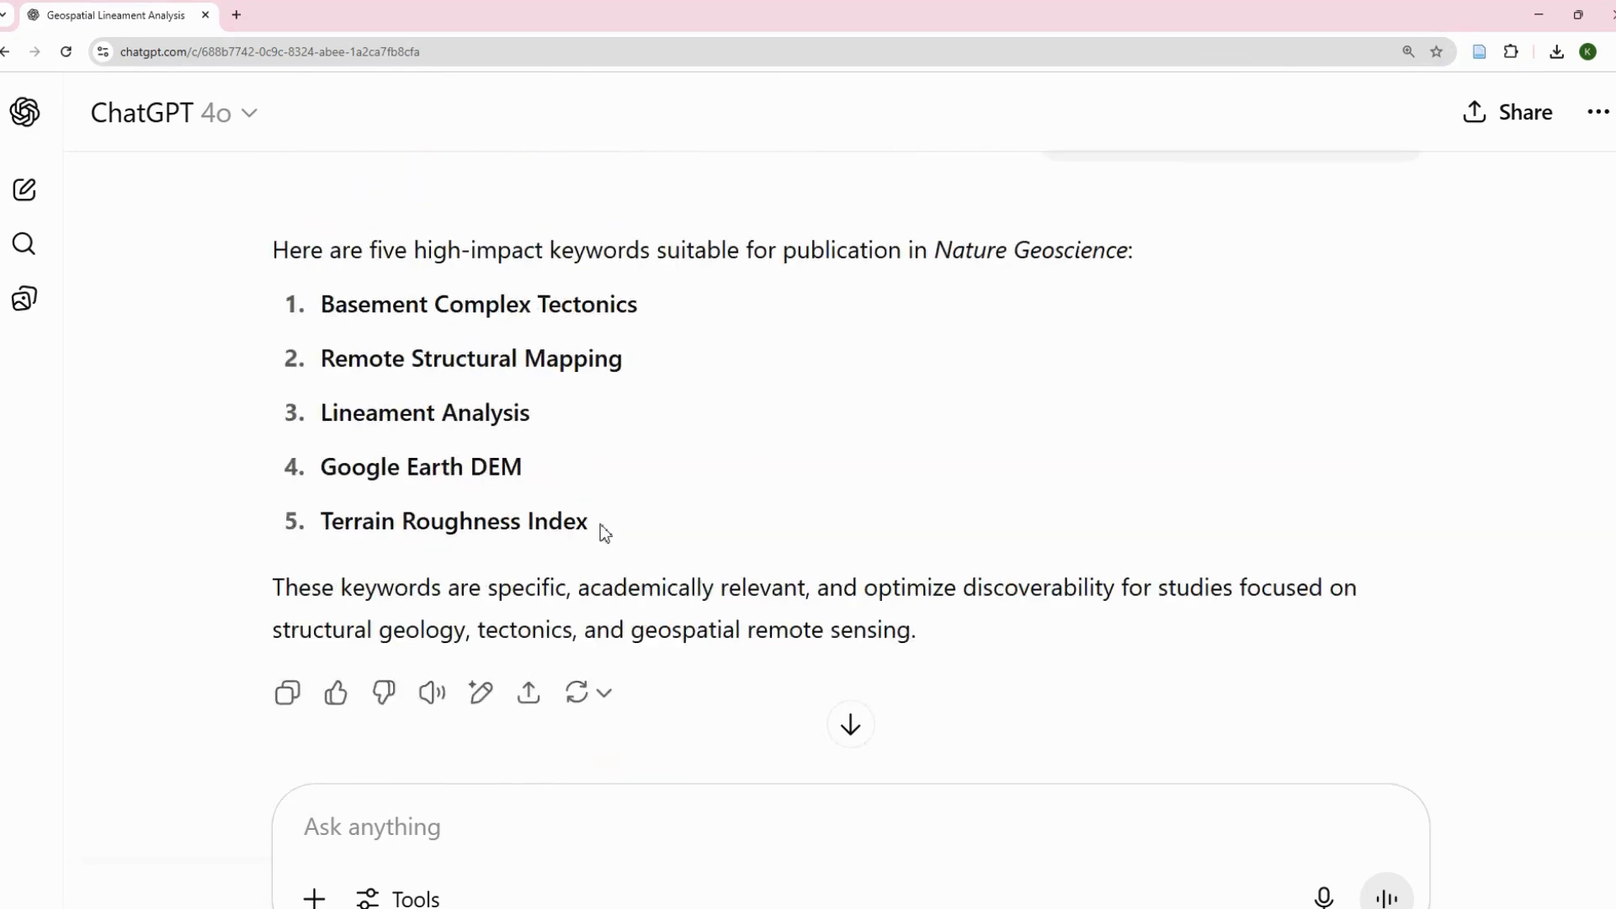
left_click_drag(599, 526, 303, 310)
key("ctrl+c")
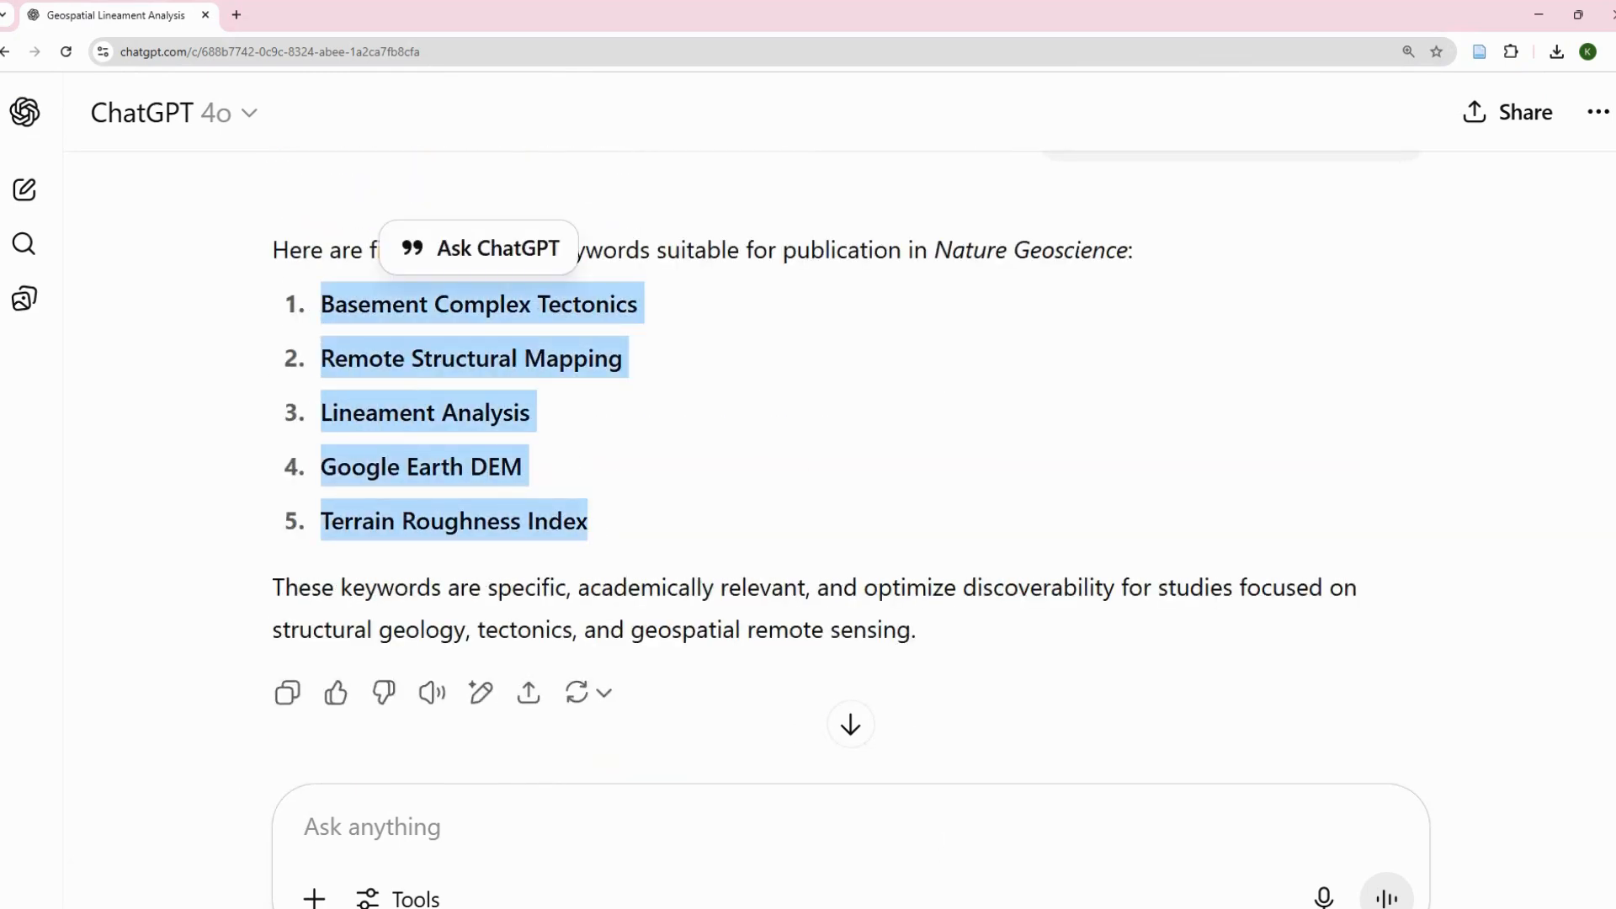
key("alt+Tab")
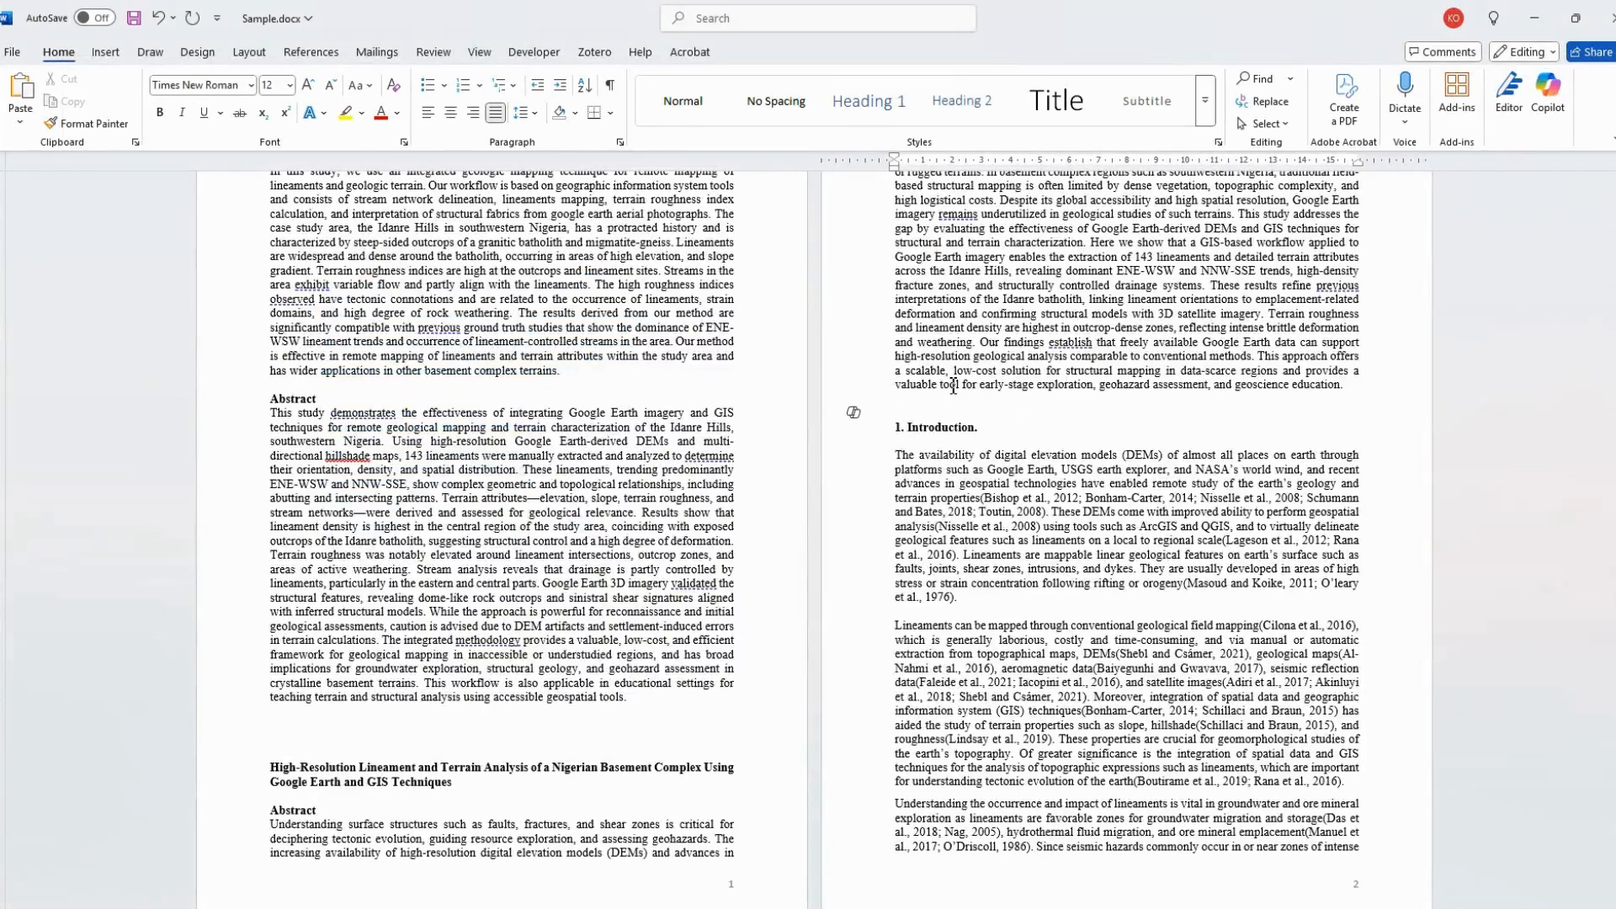
right_click(911, 413)
left_click(1003, 523)
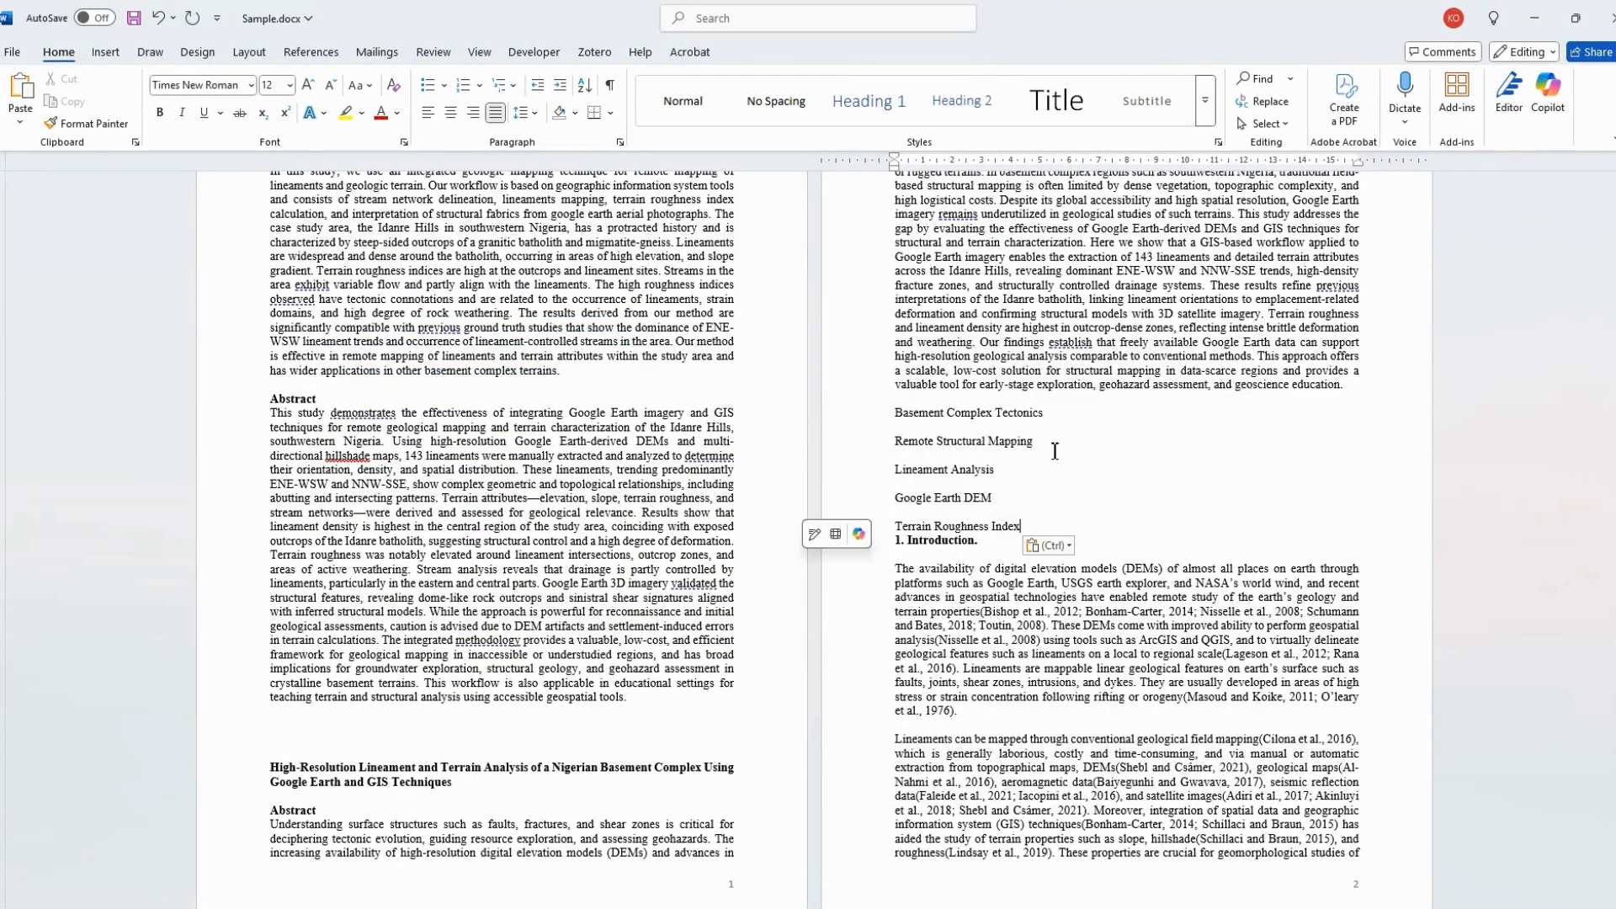
Join the keywords from Basement Complex Tectonics through Google Earth DEM into one comma-separated line.
type(",")
key("Delete")
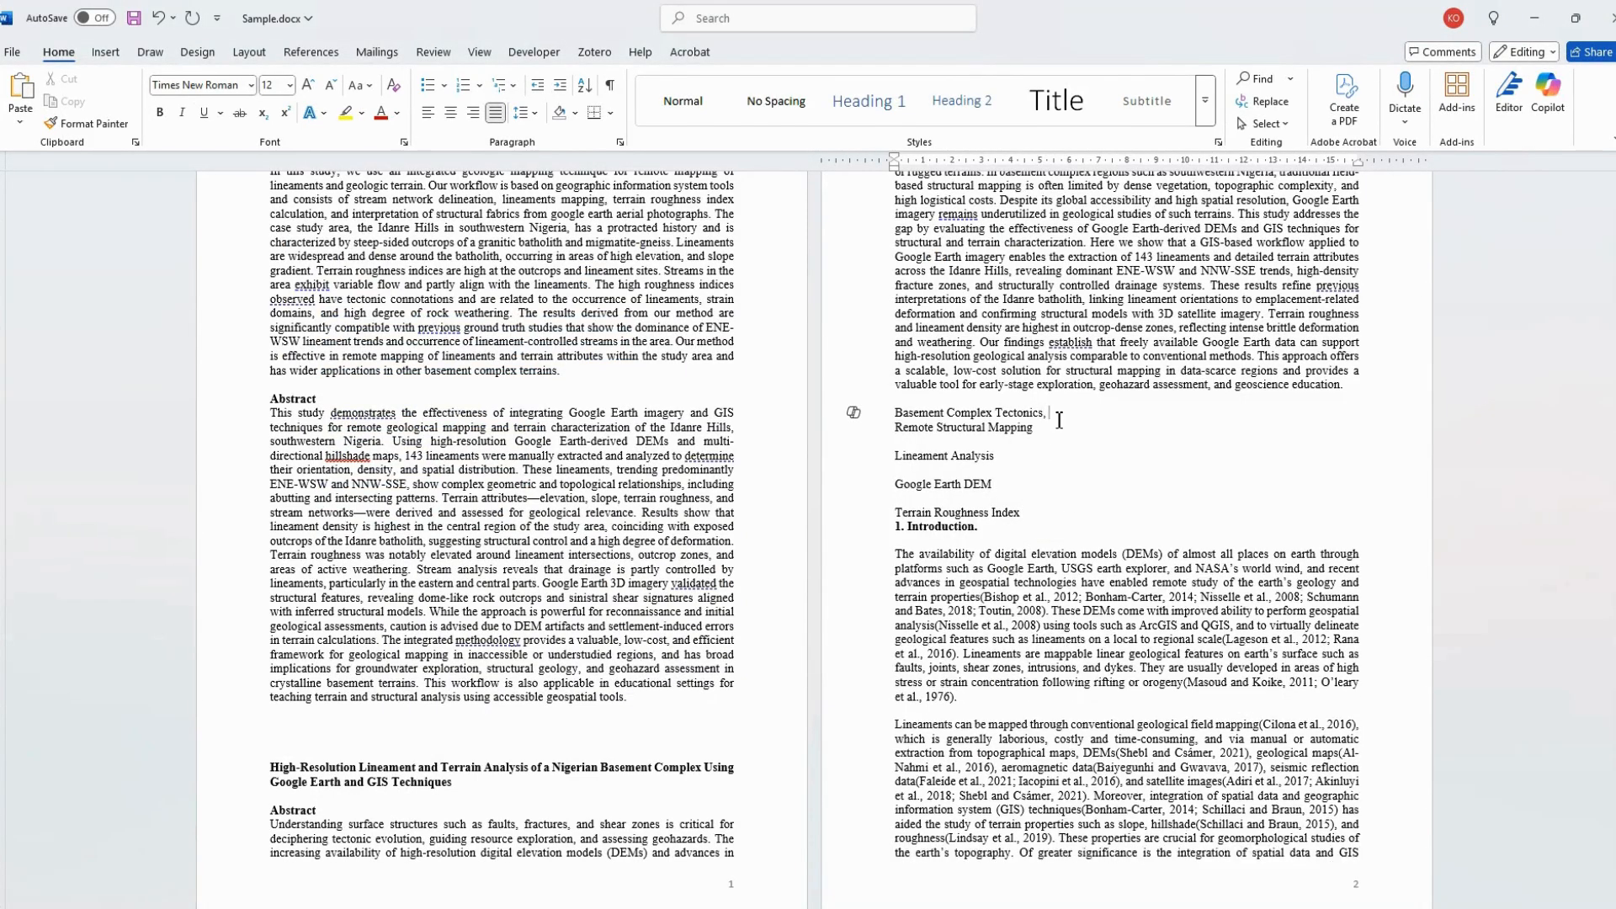
key("Delete")
type(",")
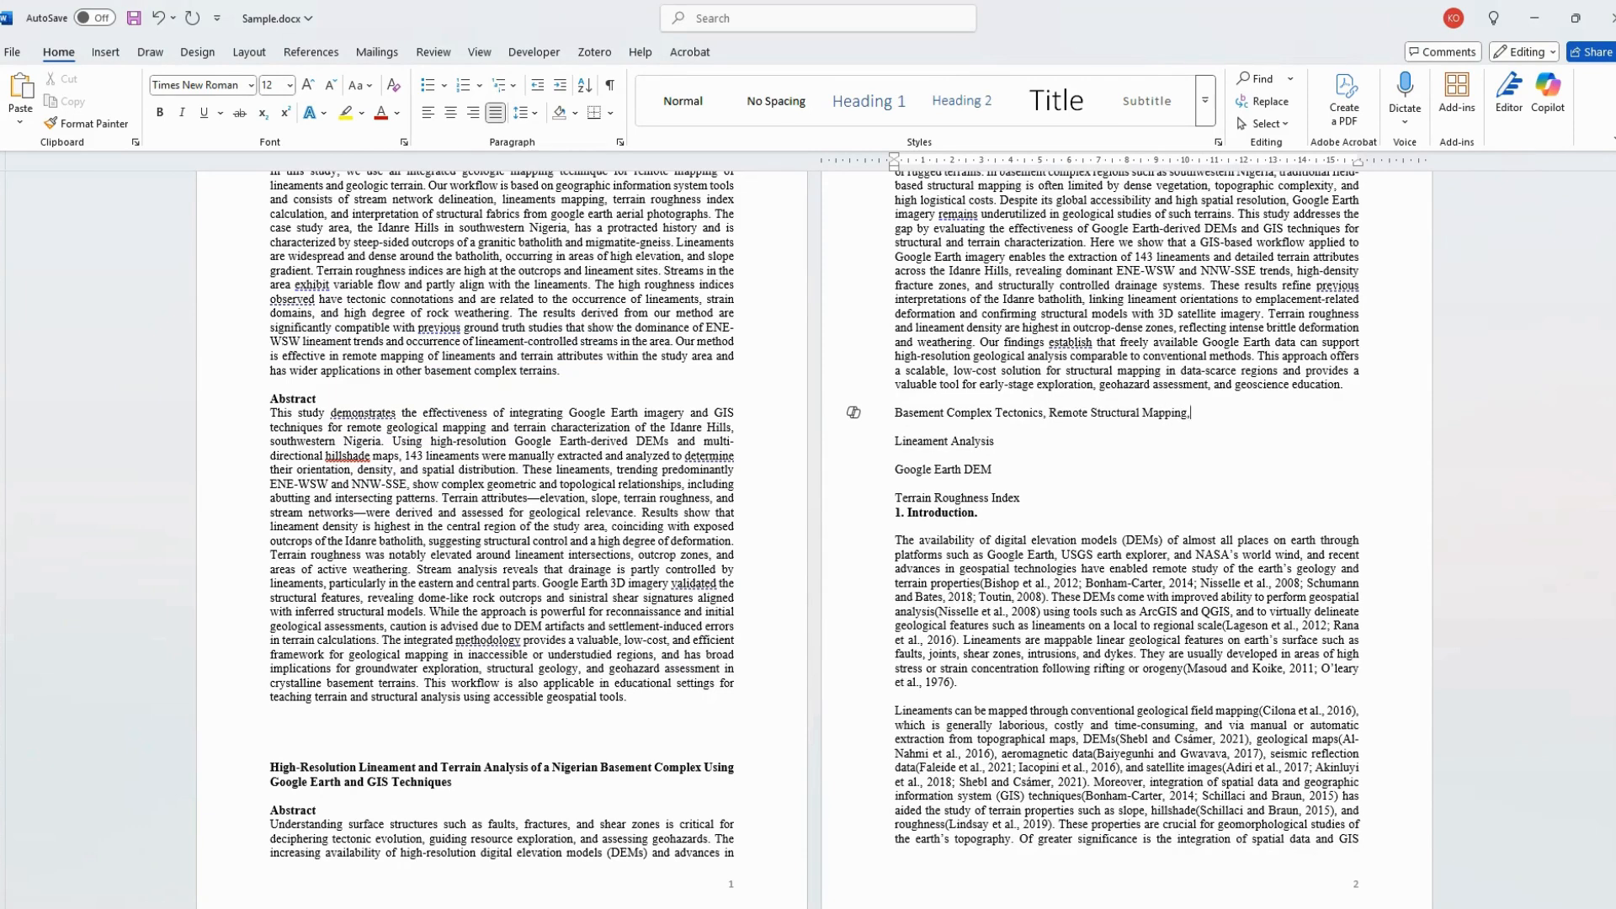
key("Delete")
key("Delete")
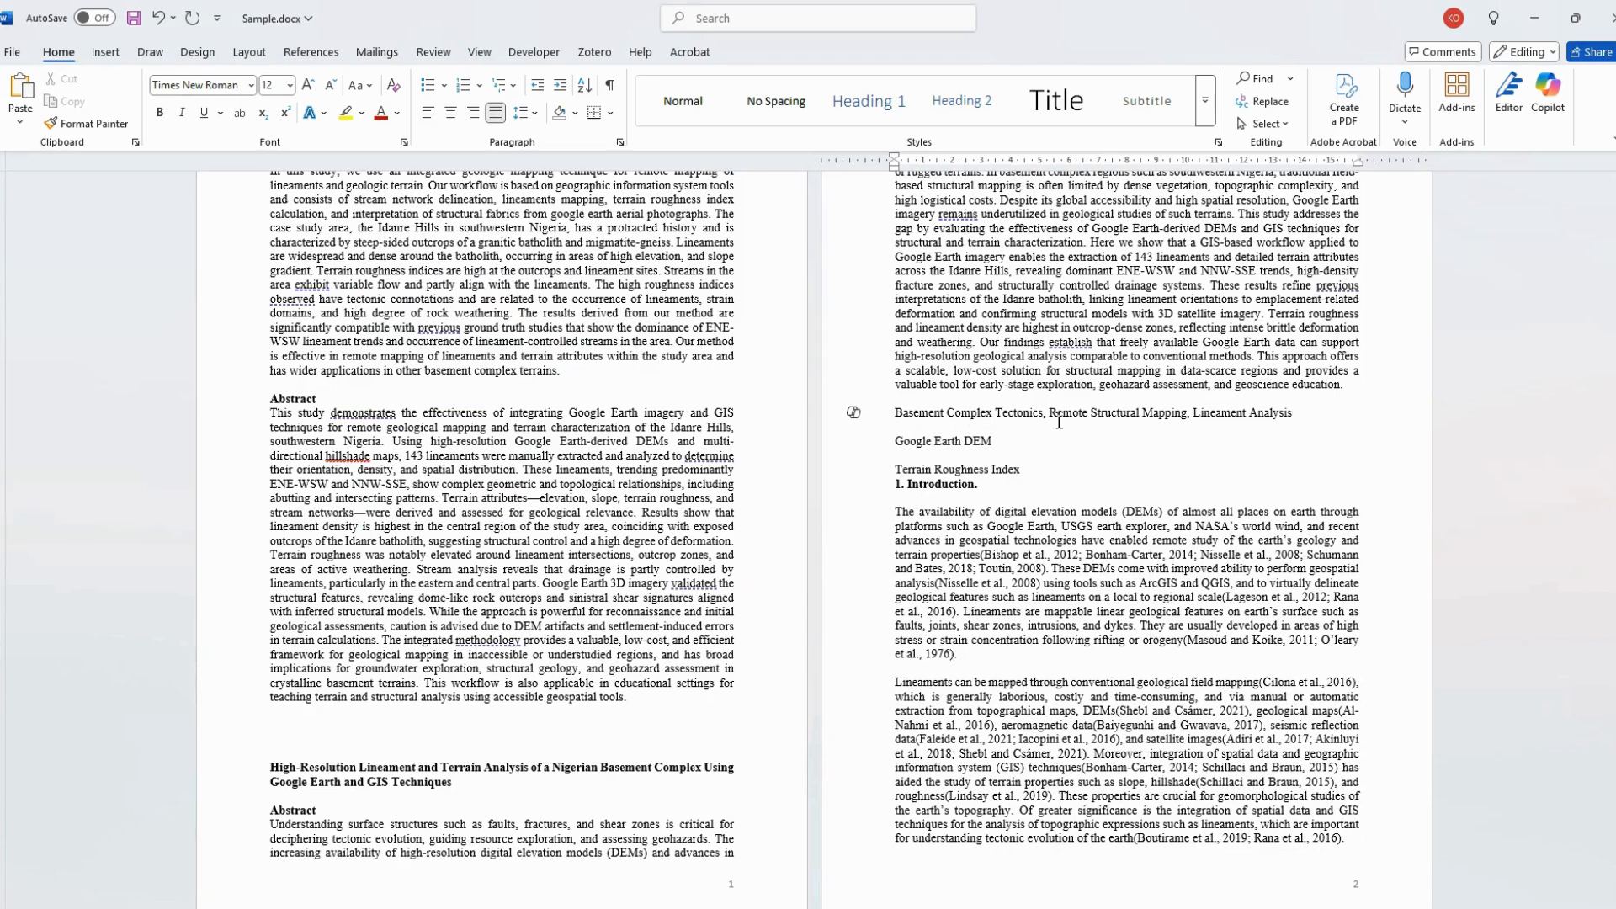
key("Delete")
key("Delete")
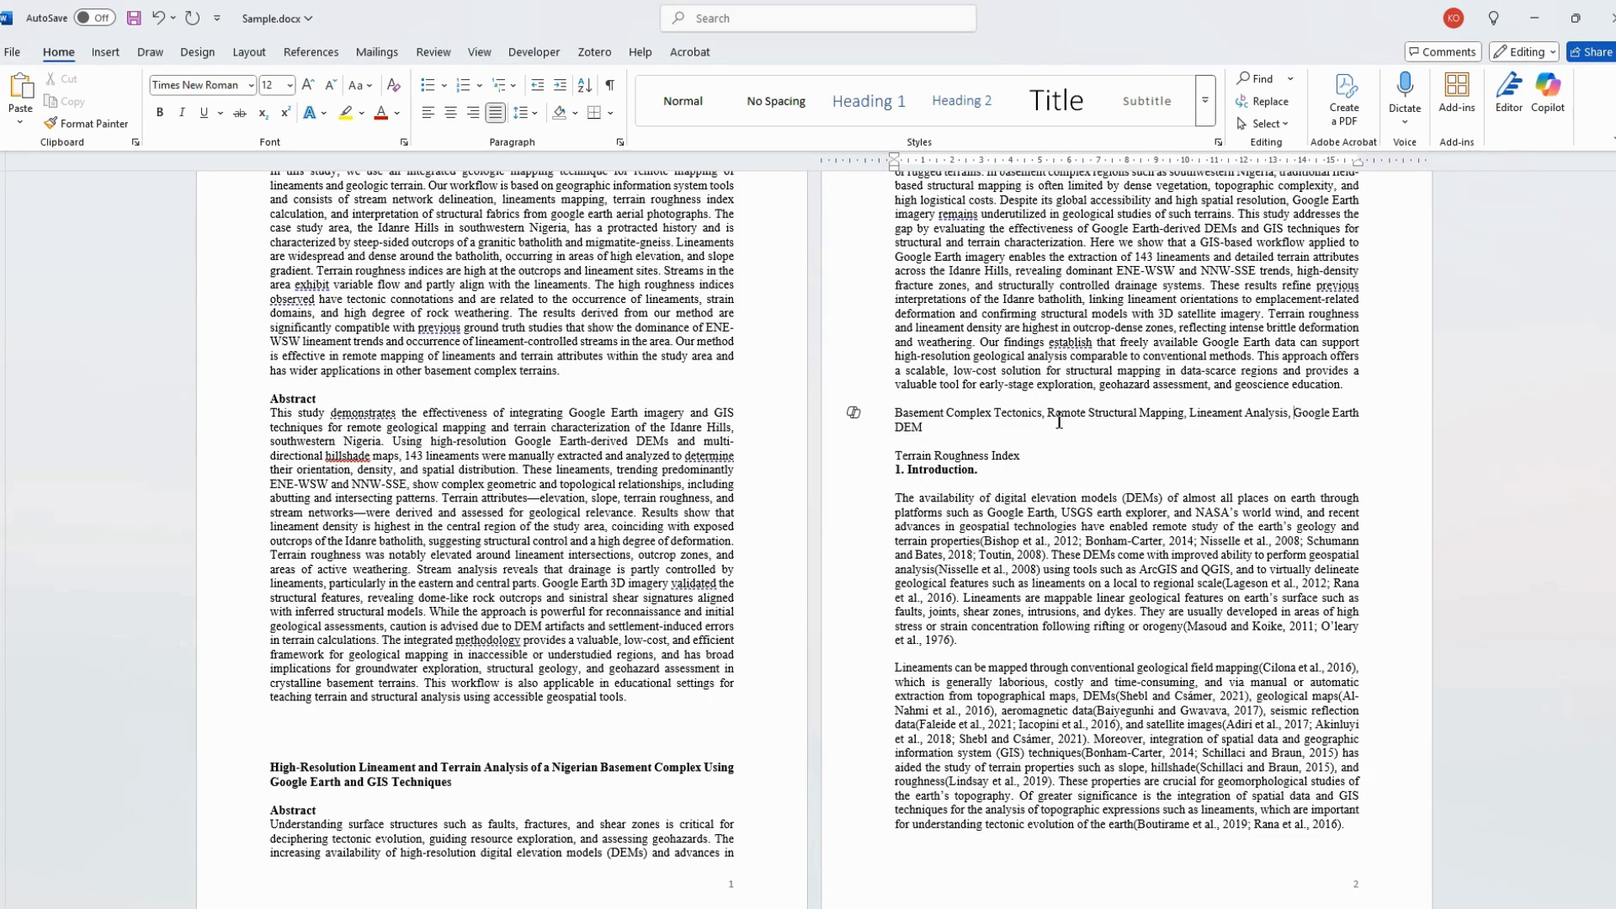
Add the label "Keywords:" in front of the keyword list and make the word "Keywords" bold.
left_click(900, 413)
type("Keywords")
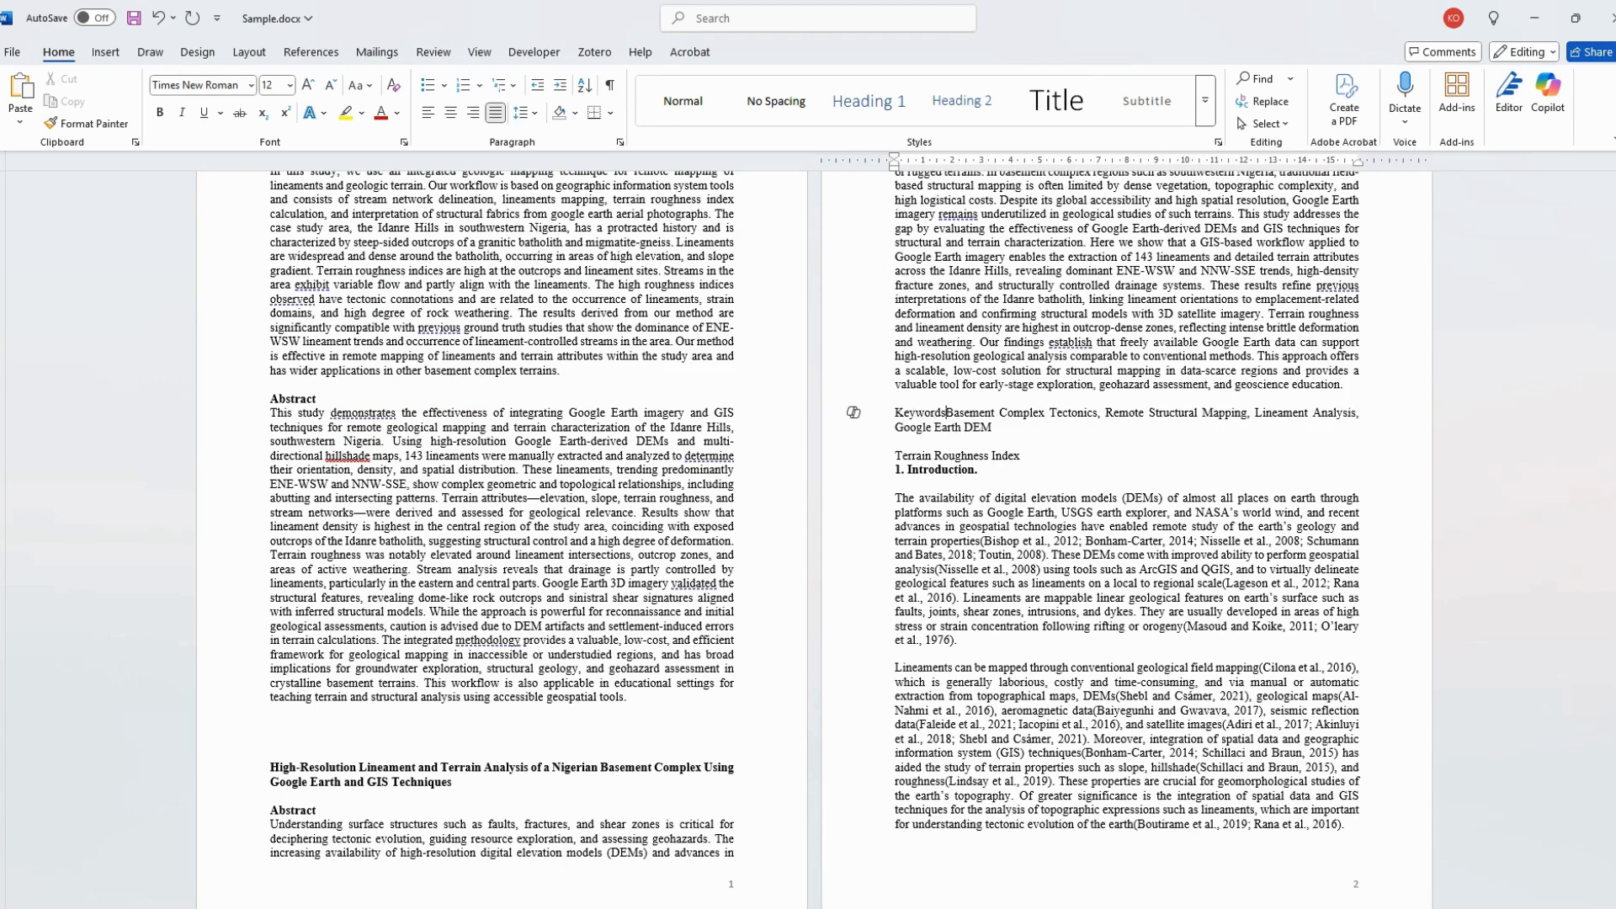
type(":")
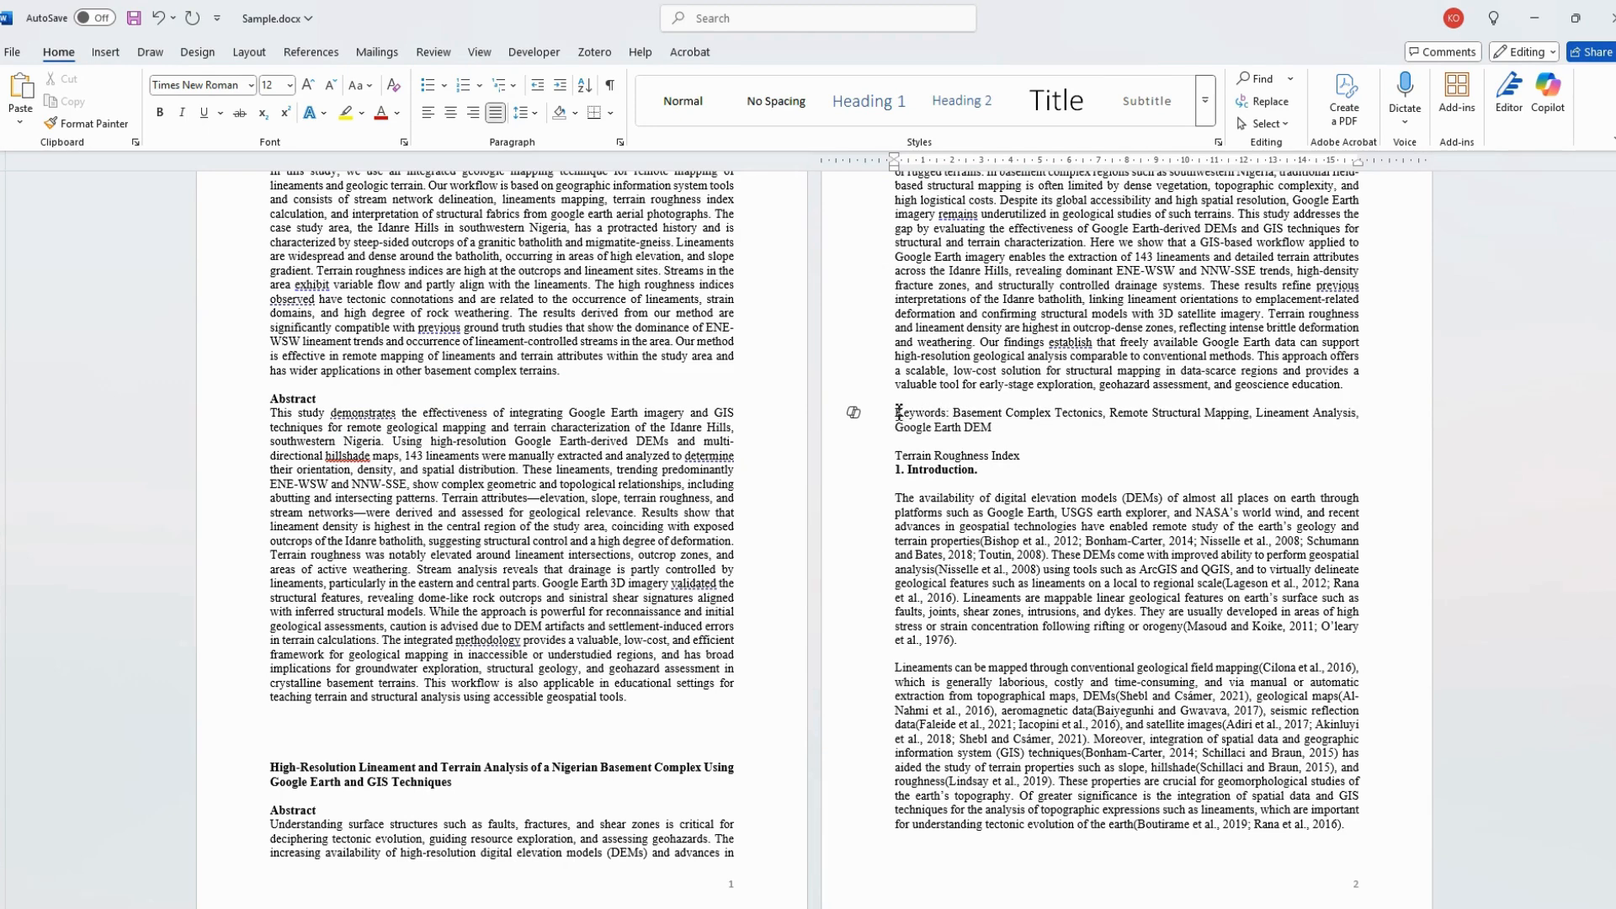
left_click_drag(897, 412, 949, 416)
key("ctrl+b")
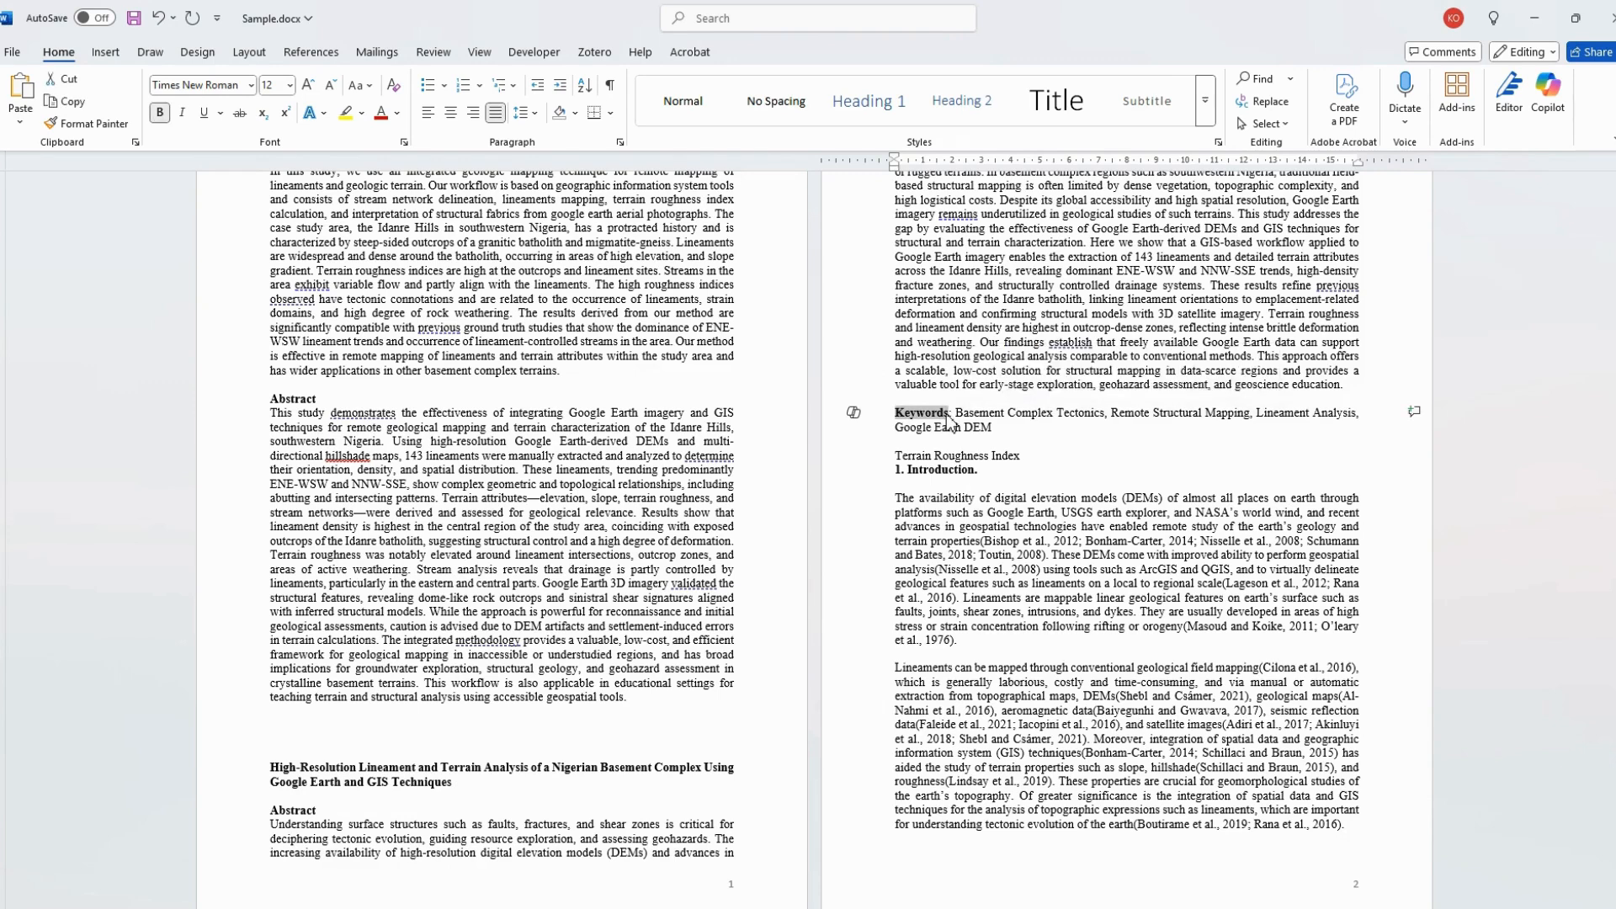
left_click(1112, 425)
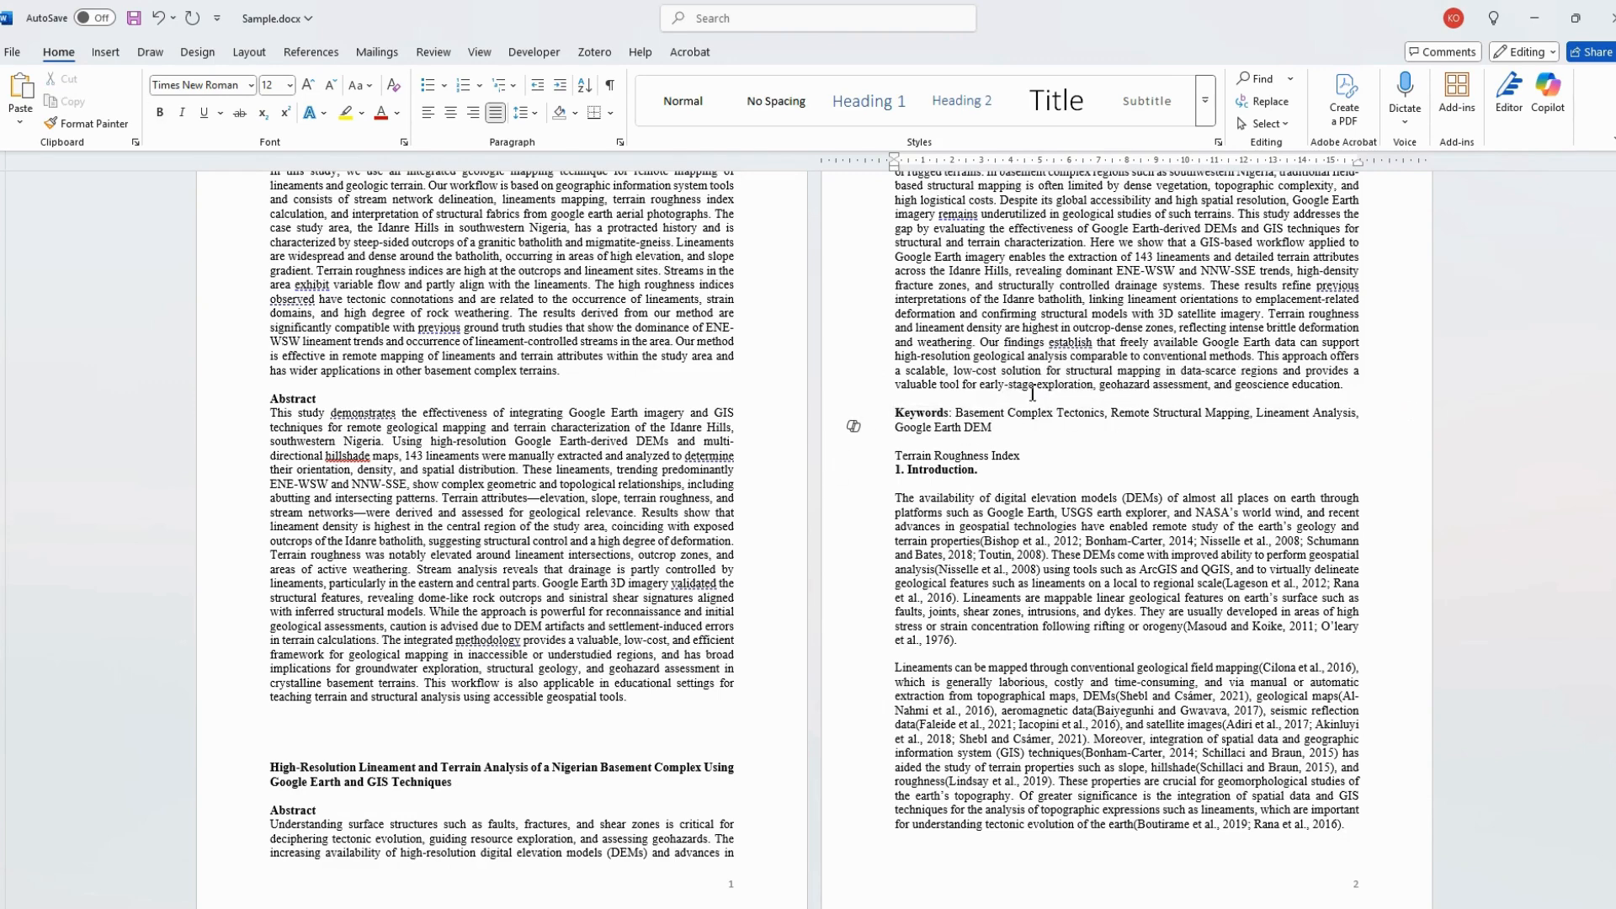
Delete all the old text above the new title, including the two earlier abstracts.
left_click_drag(627, 713, 125, 118)
key("Delete")
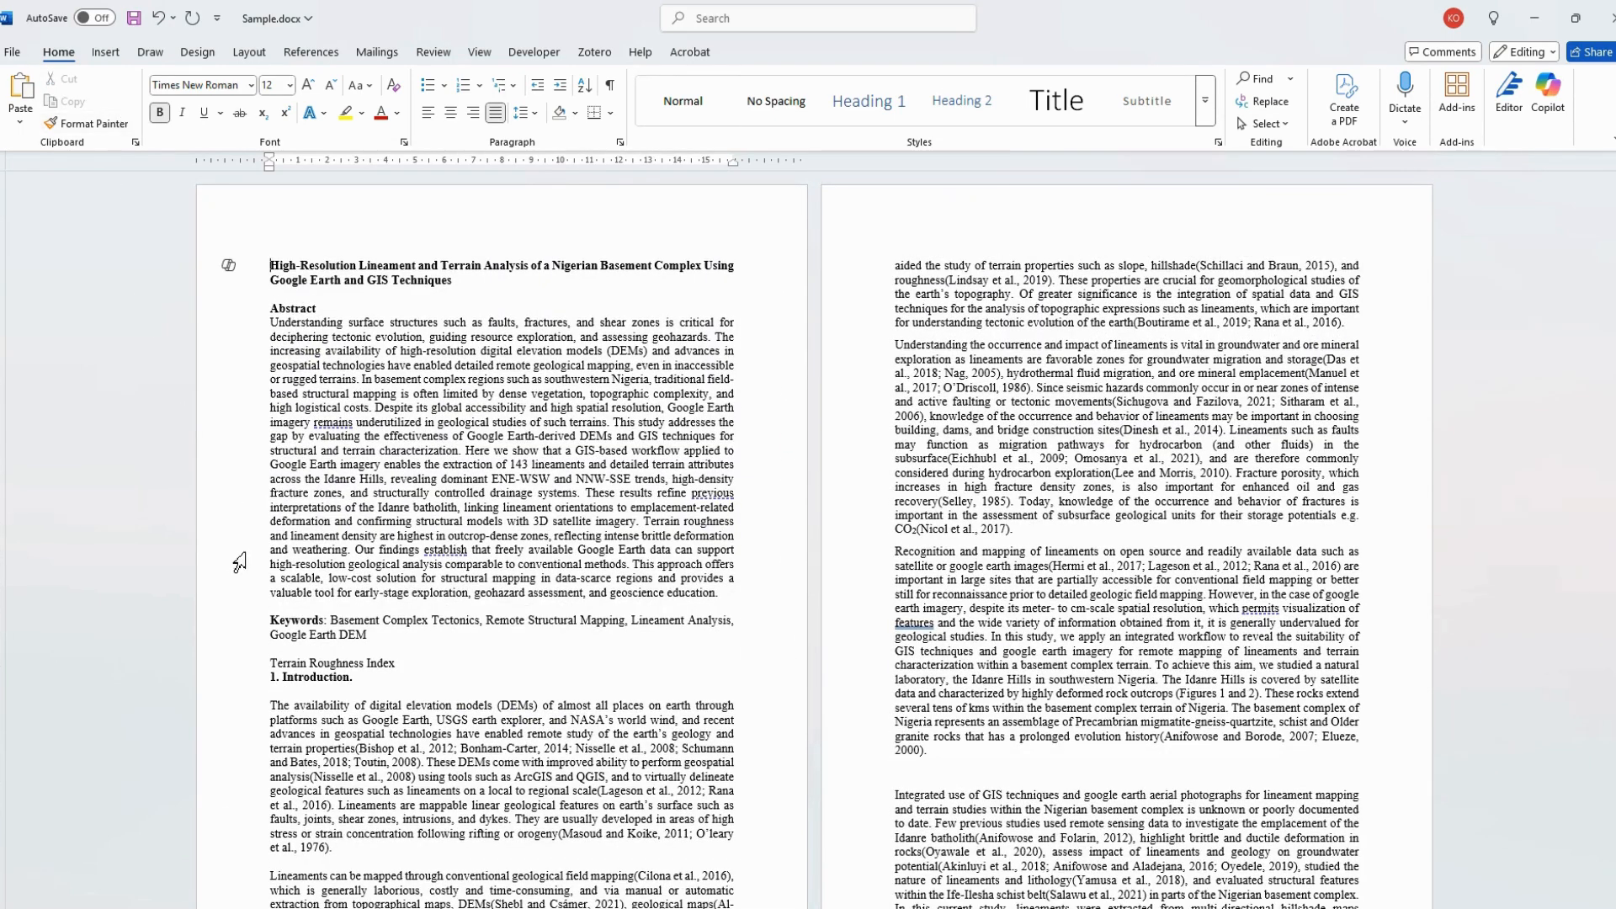
Append "Terrain Roughness Index" to the comma-separated keyword list and insert a blank line before the "1. Introduction." heading.
left_click(400, 641)
key("Delete")
key("Delete")
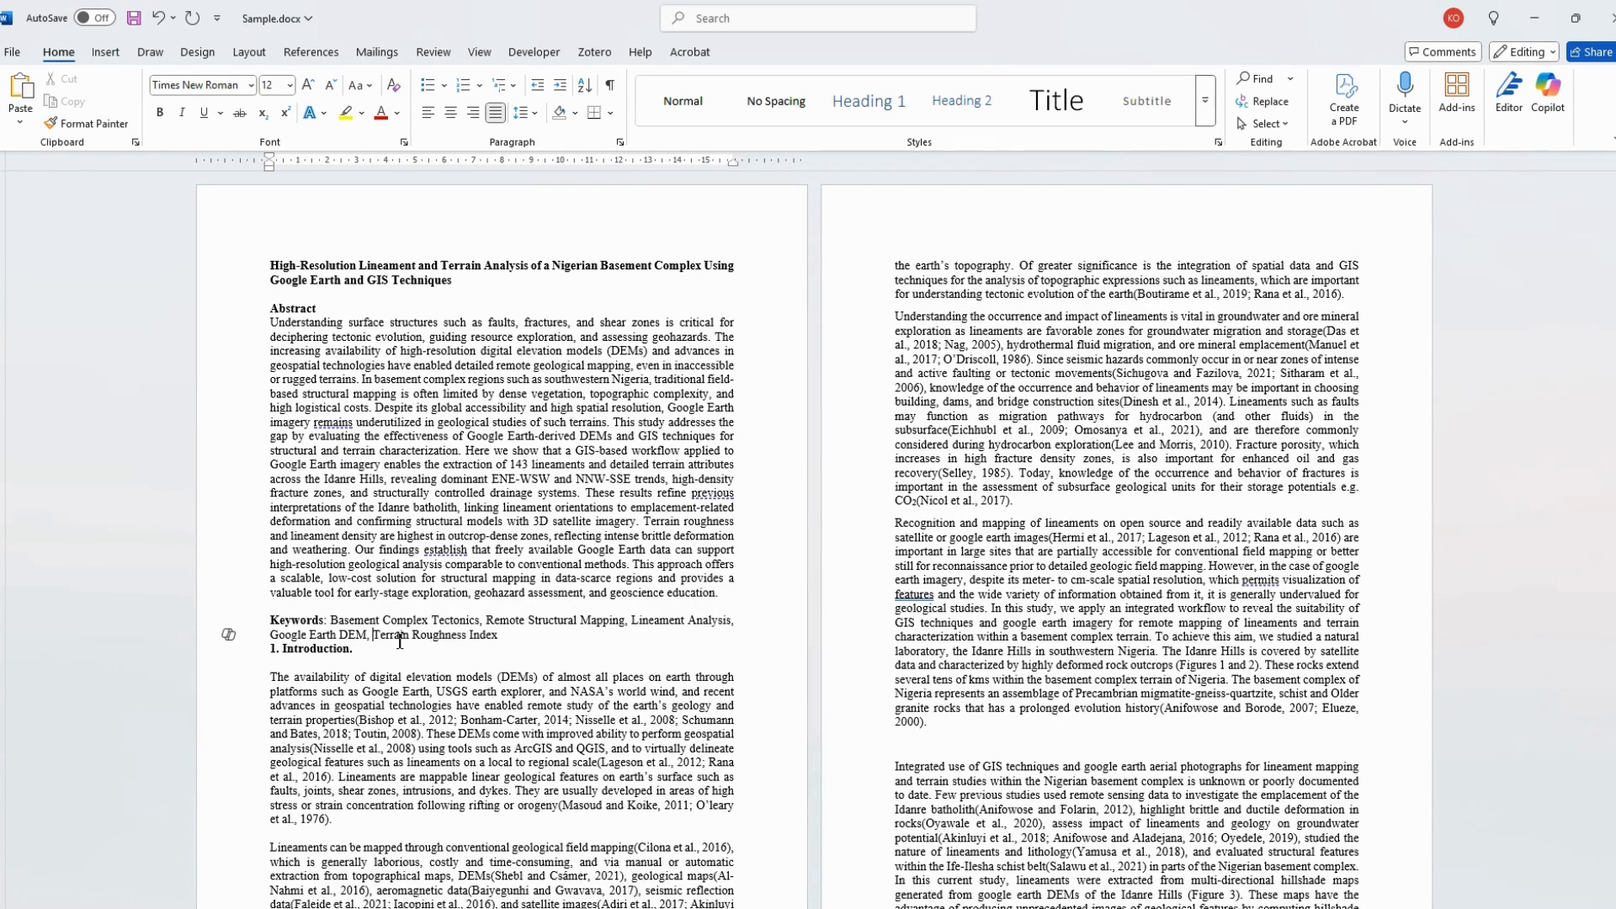
key("Return")
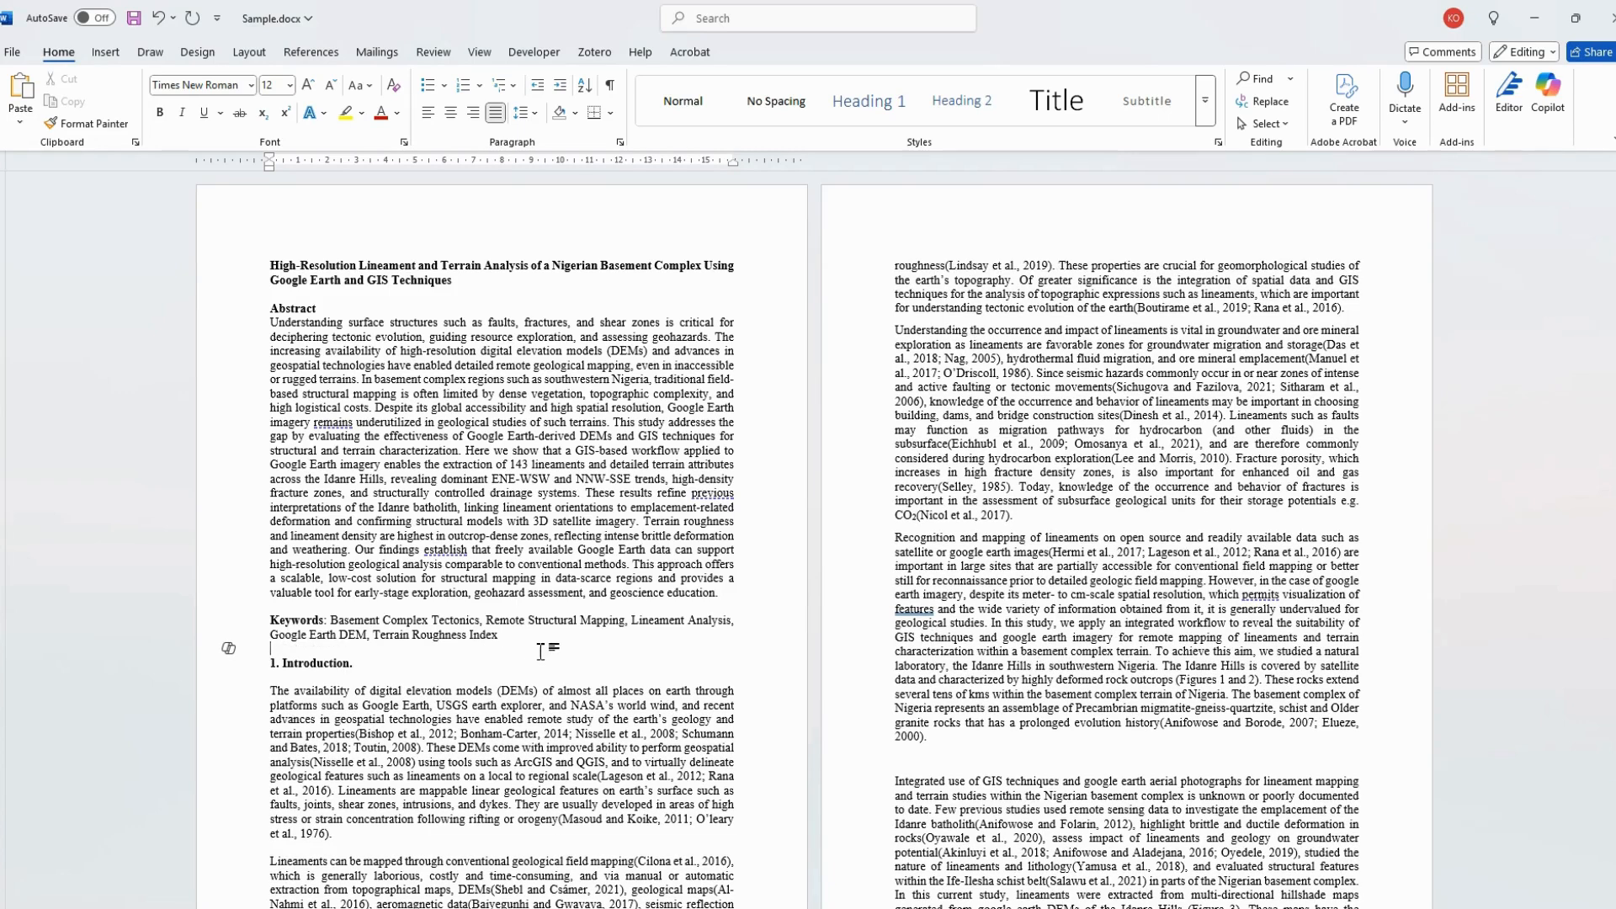
Replace the word "deciphering" in the abstract's first sentence with "investigating".
scroll(529, 640, "up", 5)
scroll(530, 642, "up", 3)
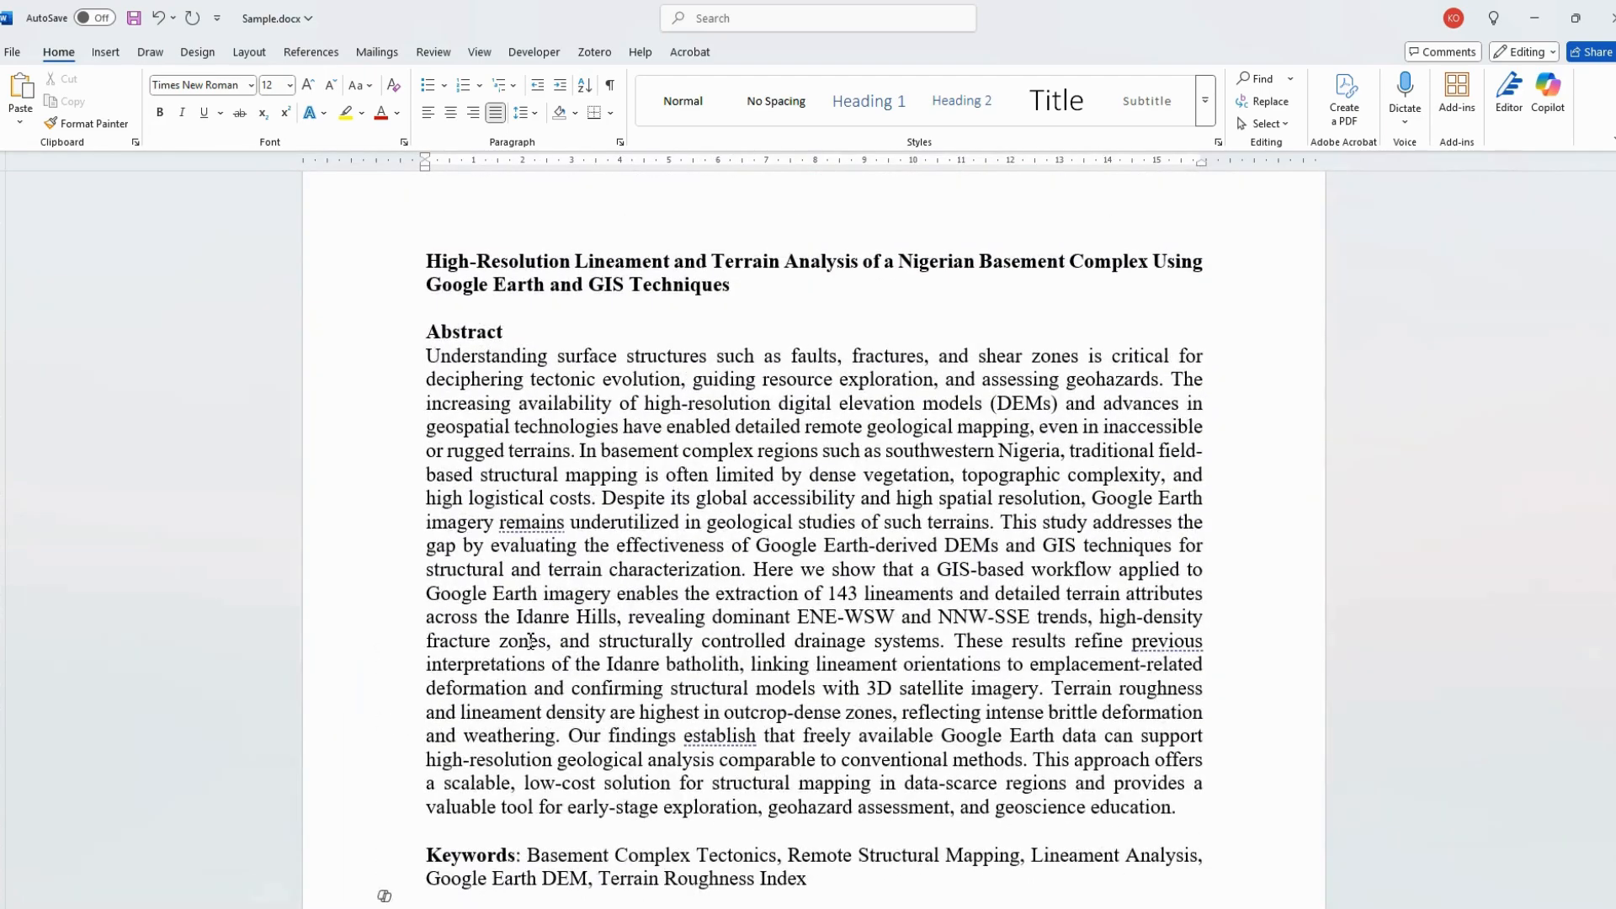
scroll(530, 642, "down", 3)
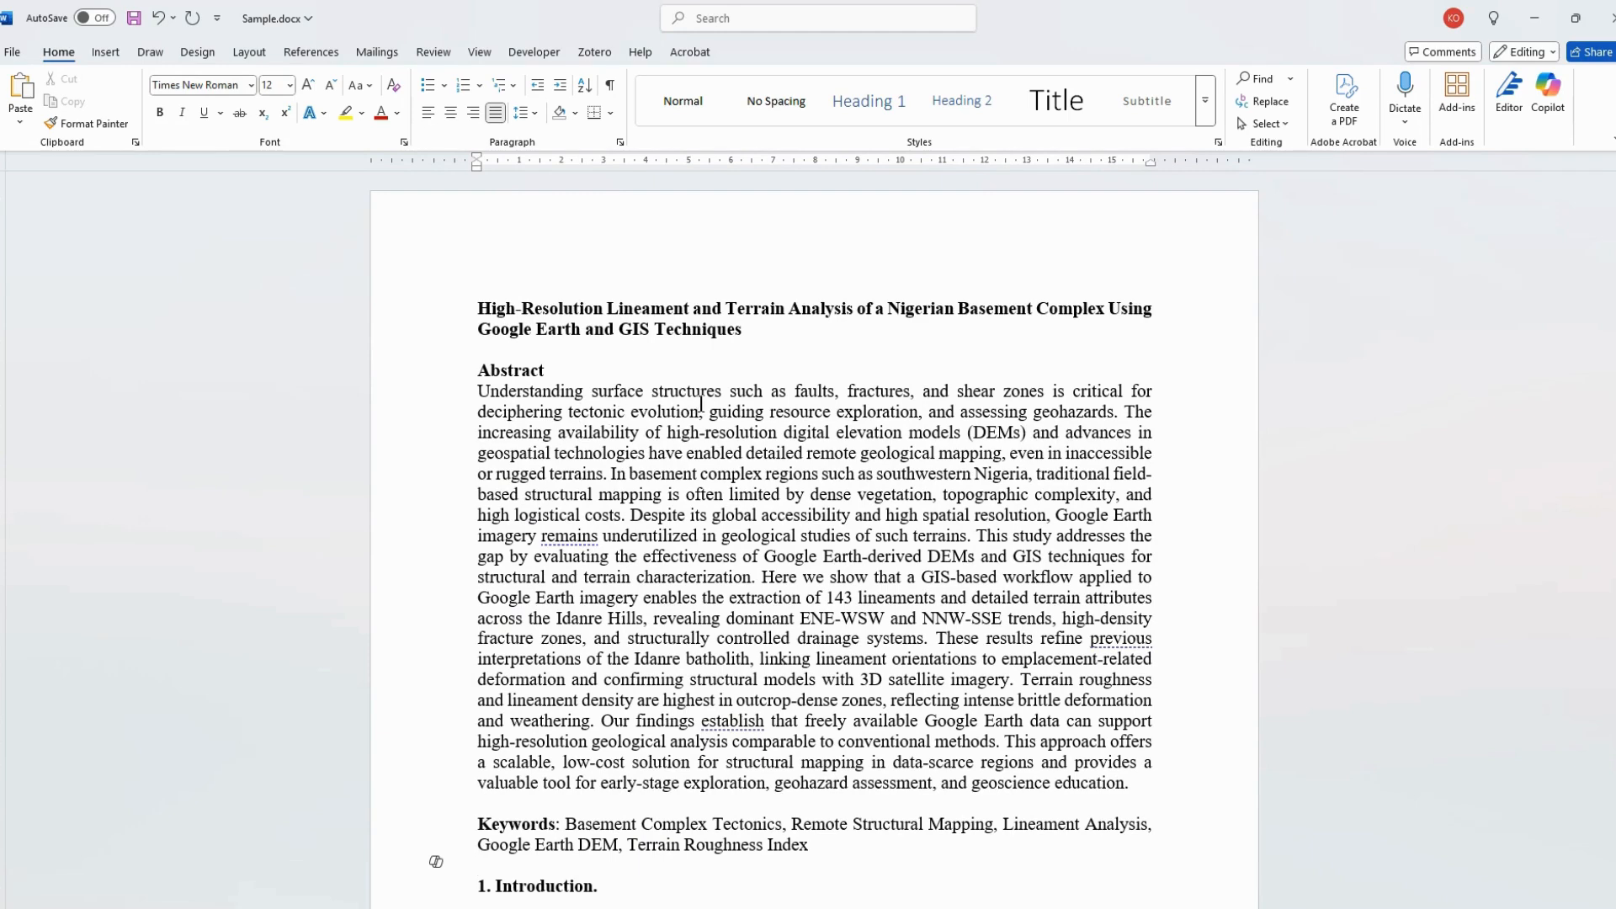
scroll(757, 474, "up", 2)
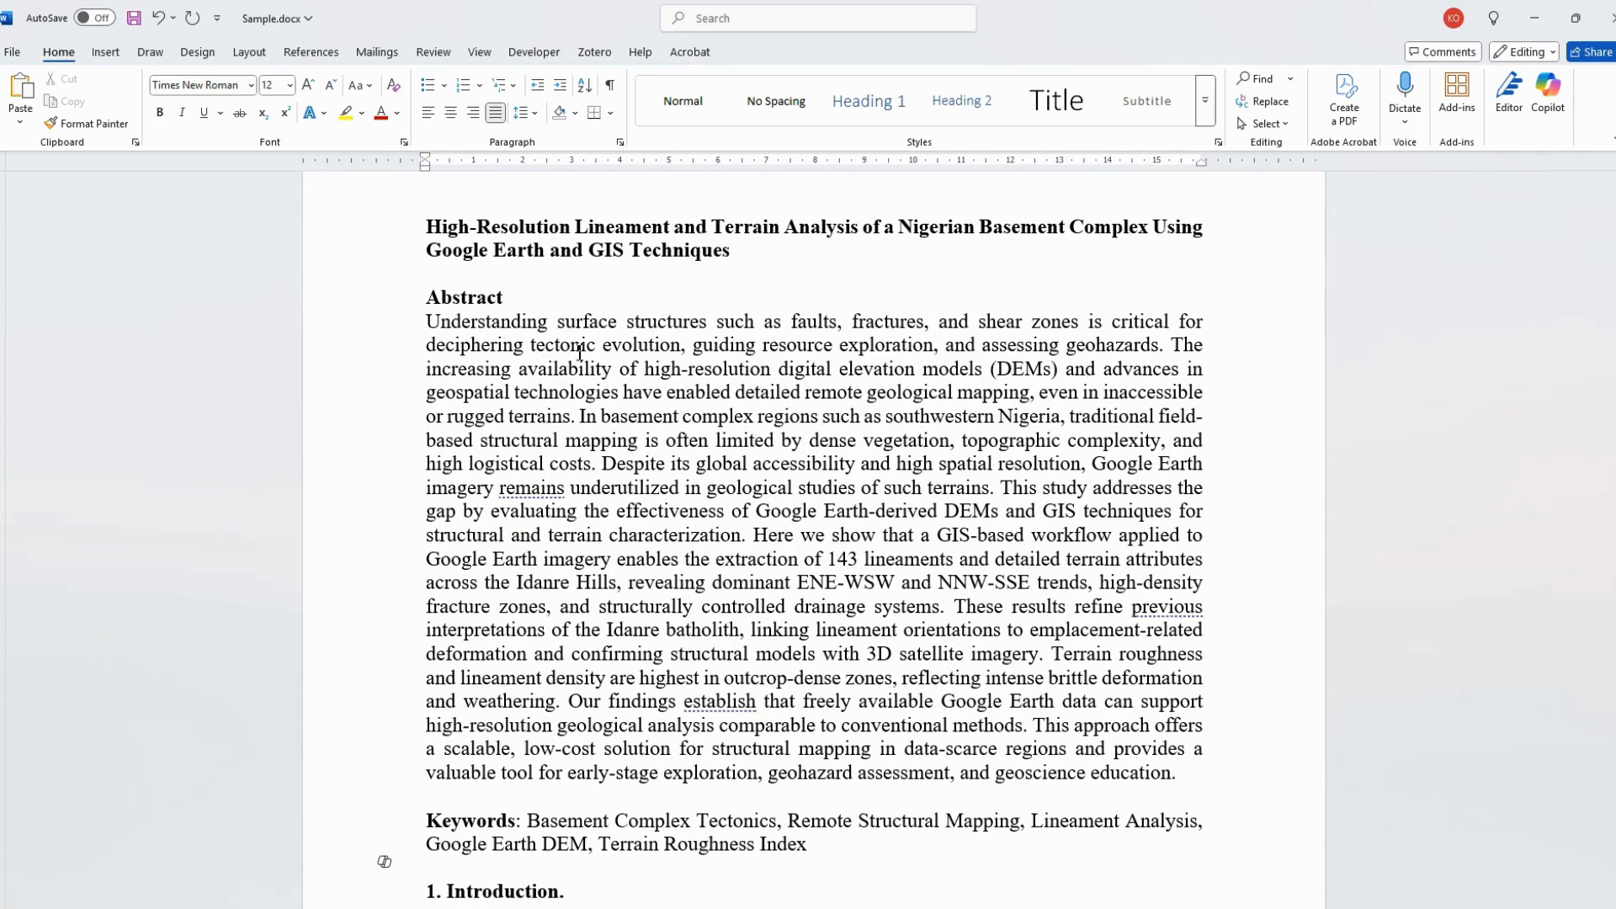
left_click_drag(524, 347, 422, 346)
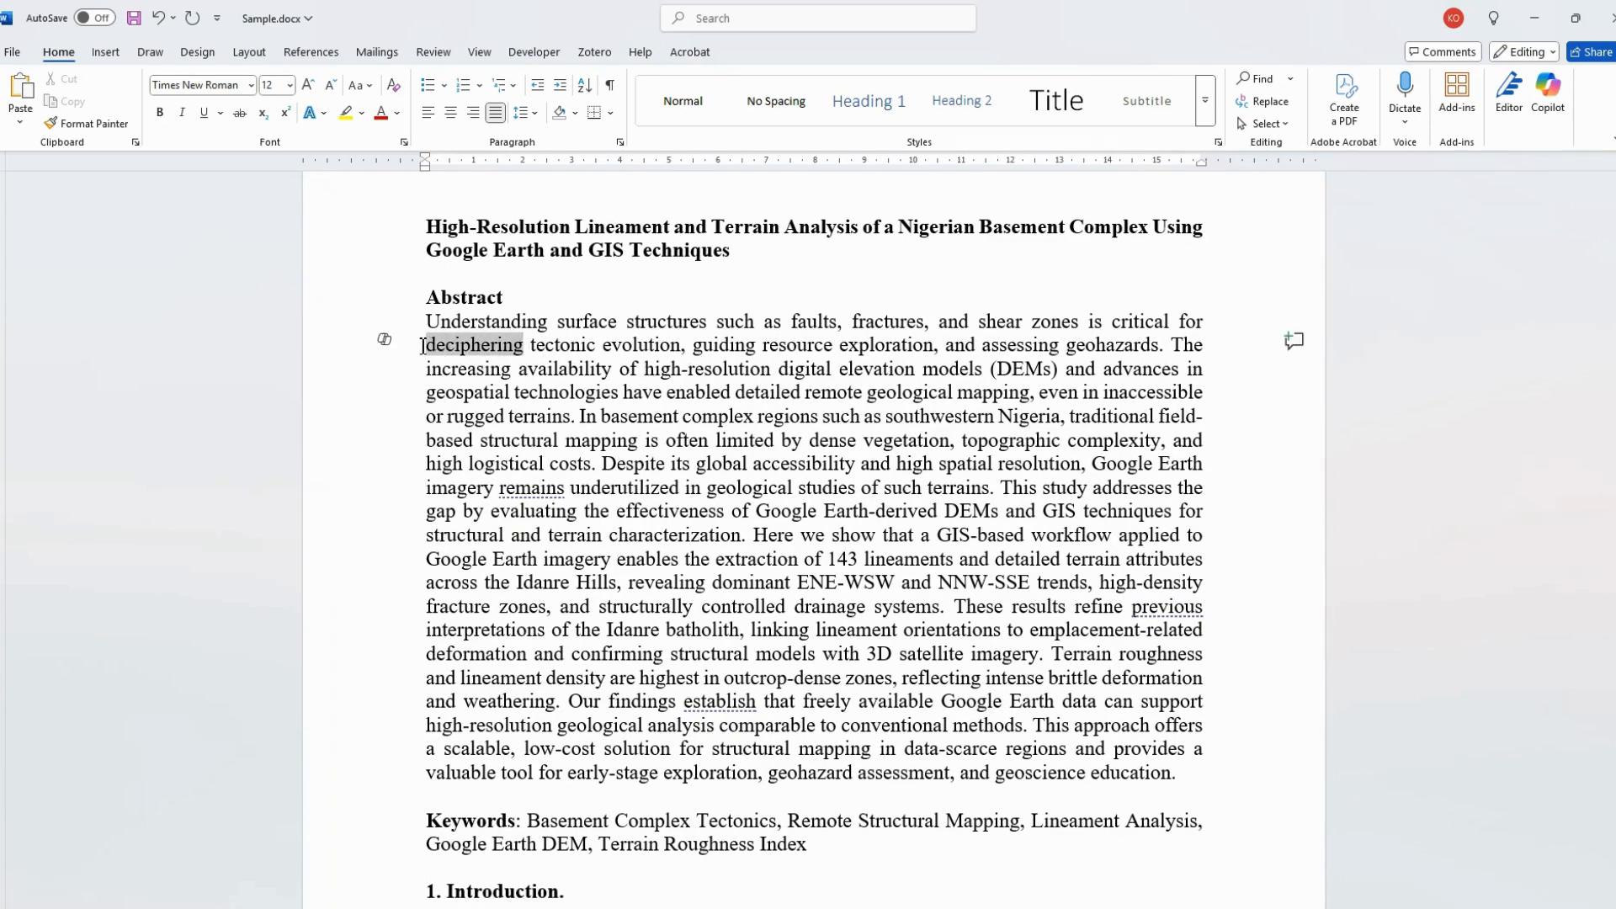
left_click(520, 370)
left_click_drag(524, 347, 422, 346)
left_click(424, 347)
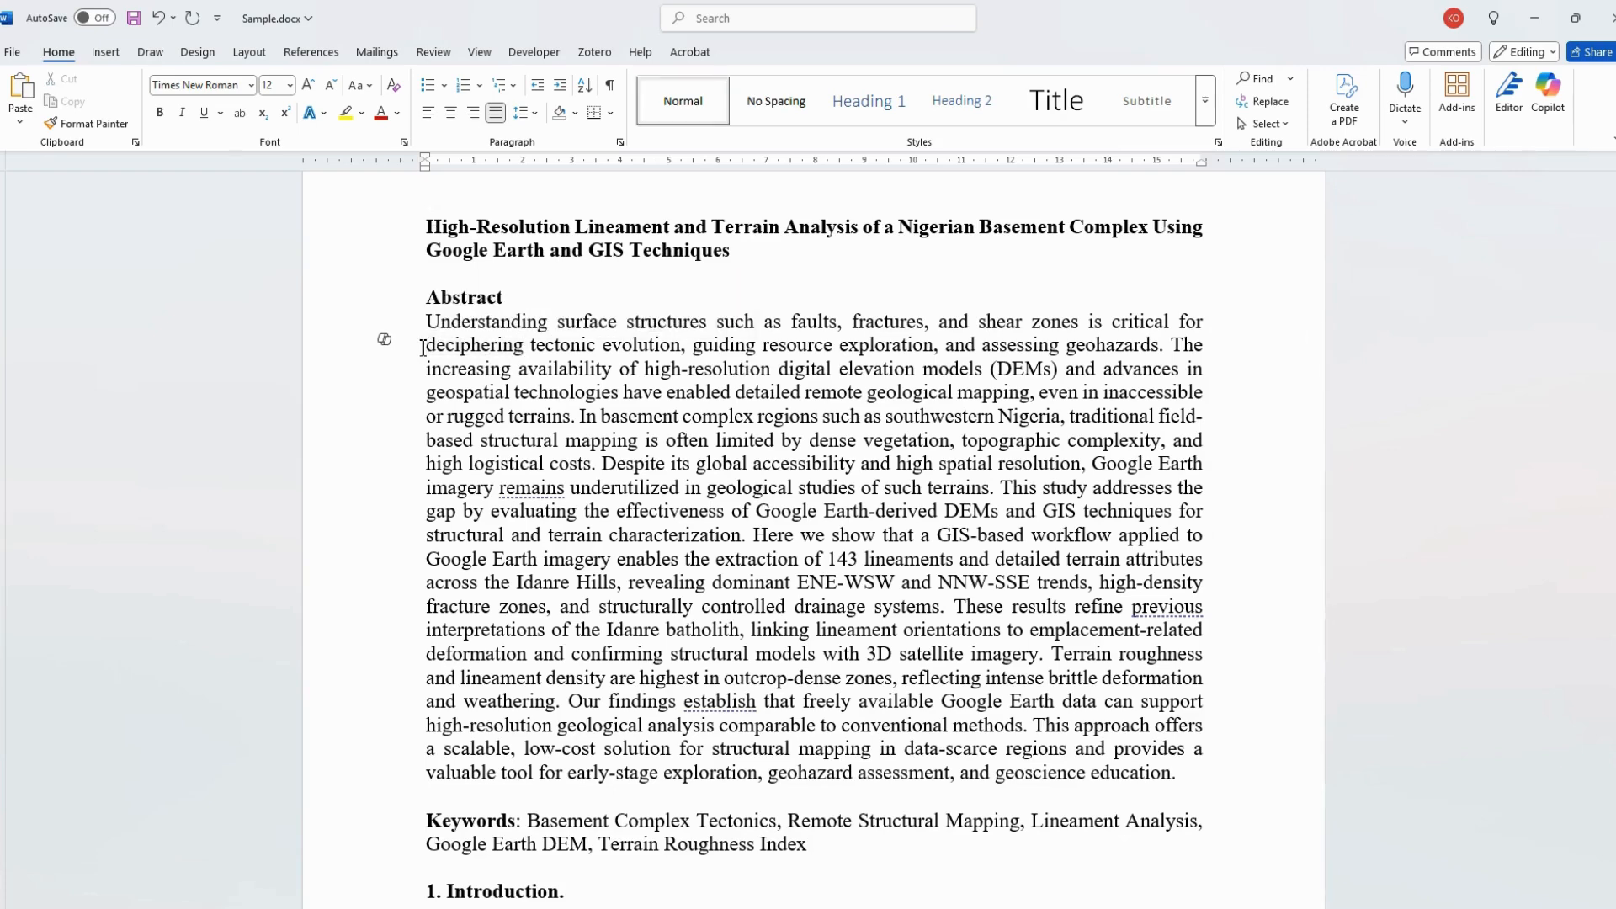
left_click(400, 329)
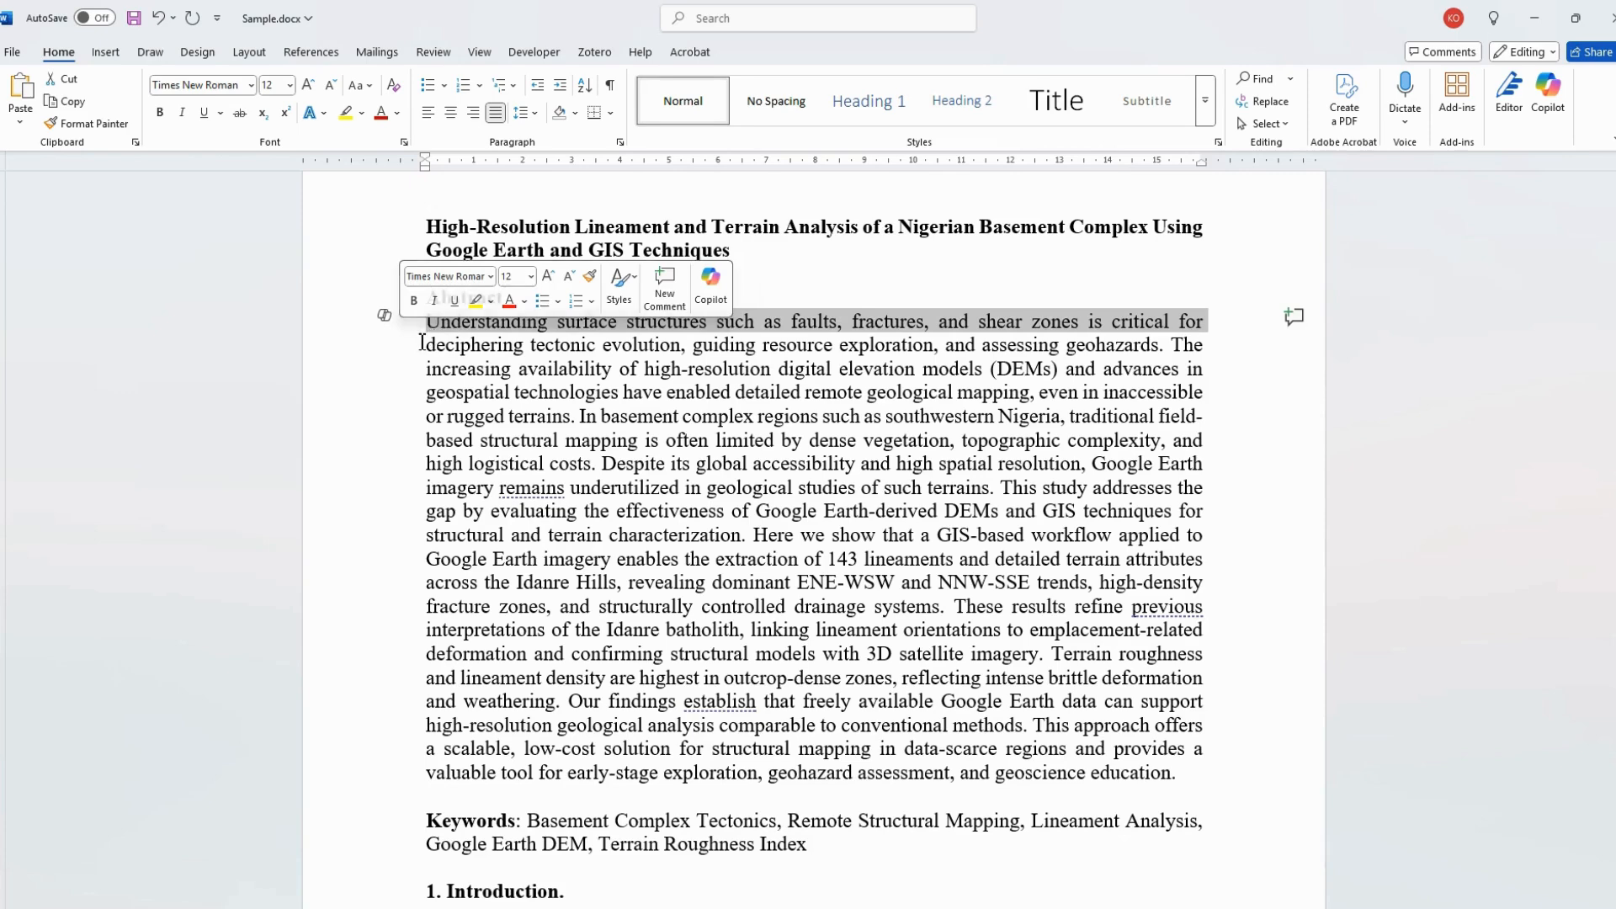
left_click_drag(423, 345, 519, 346)
type("in")
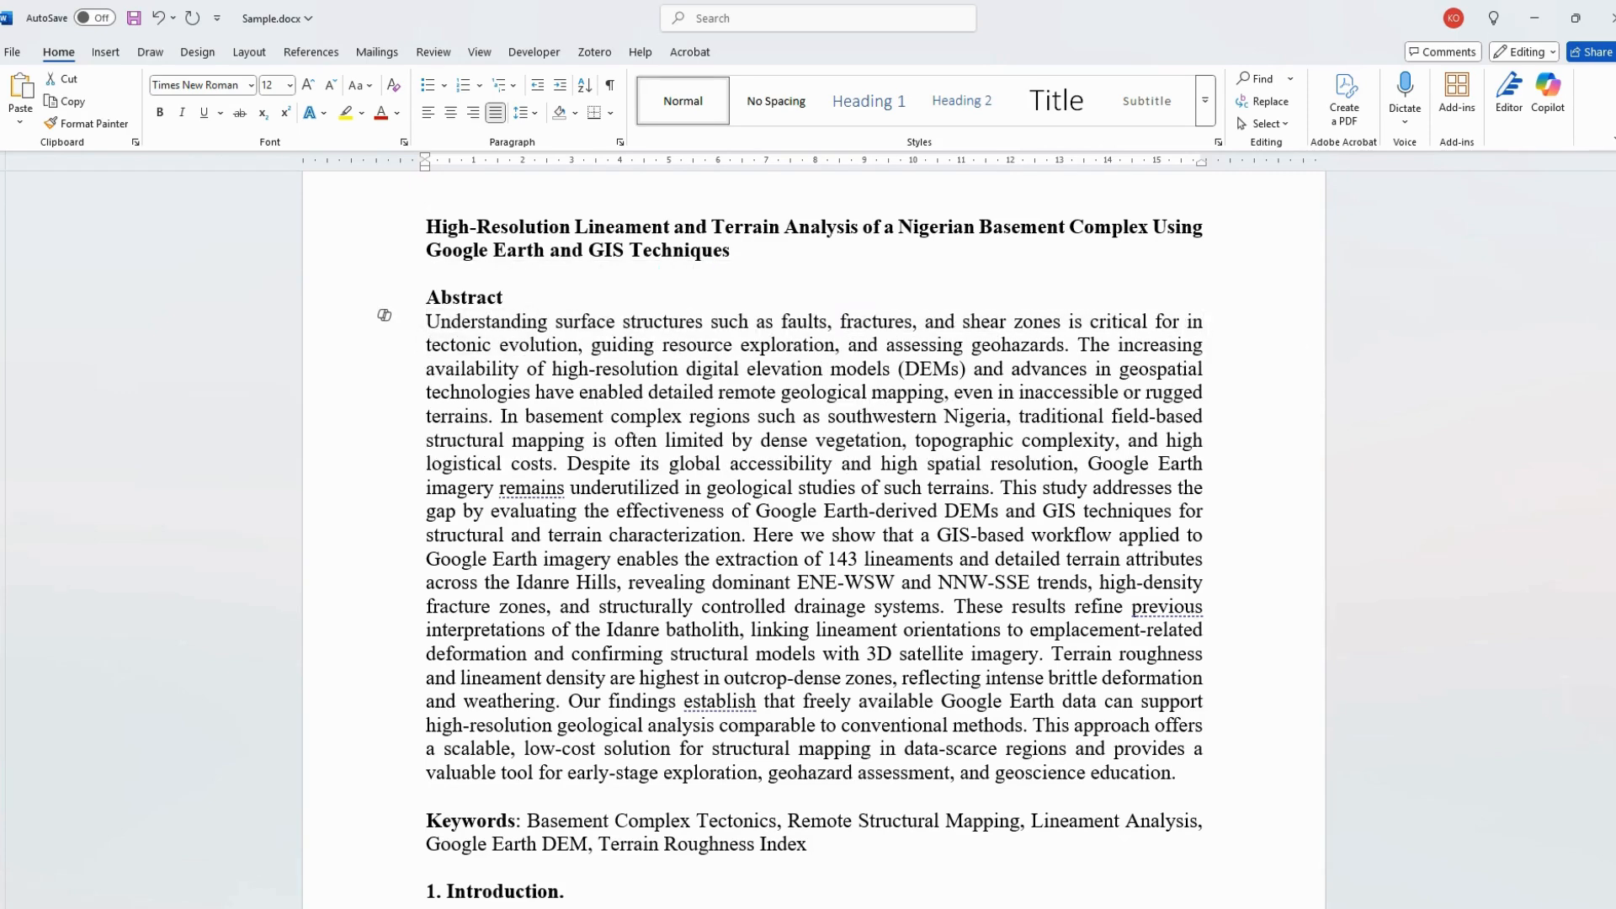
type("vestigatio")
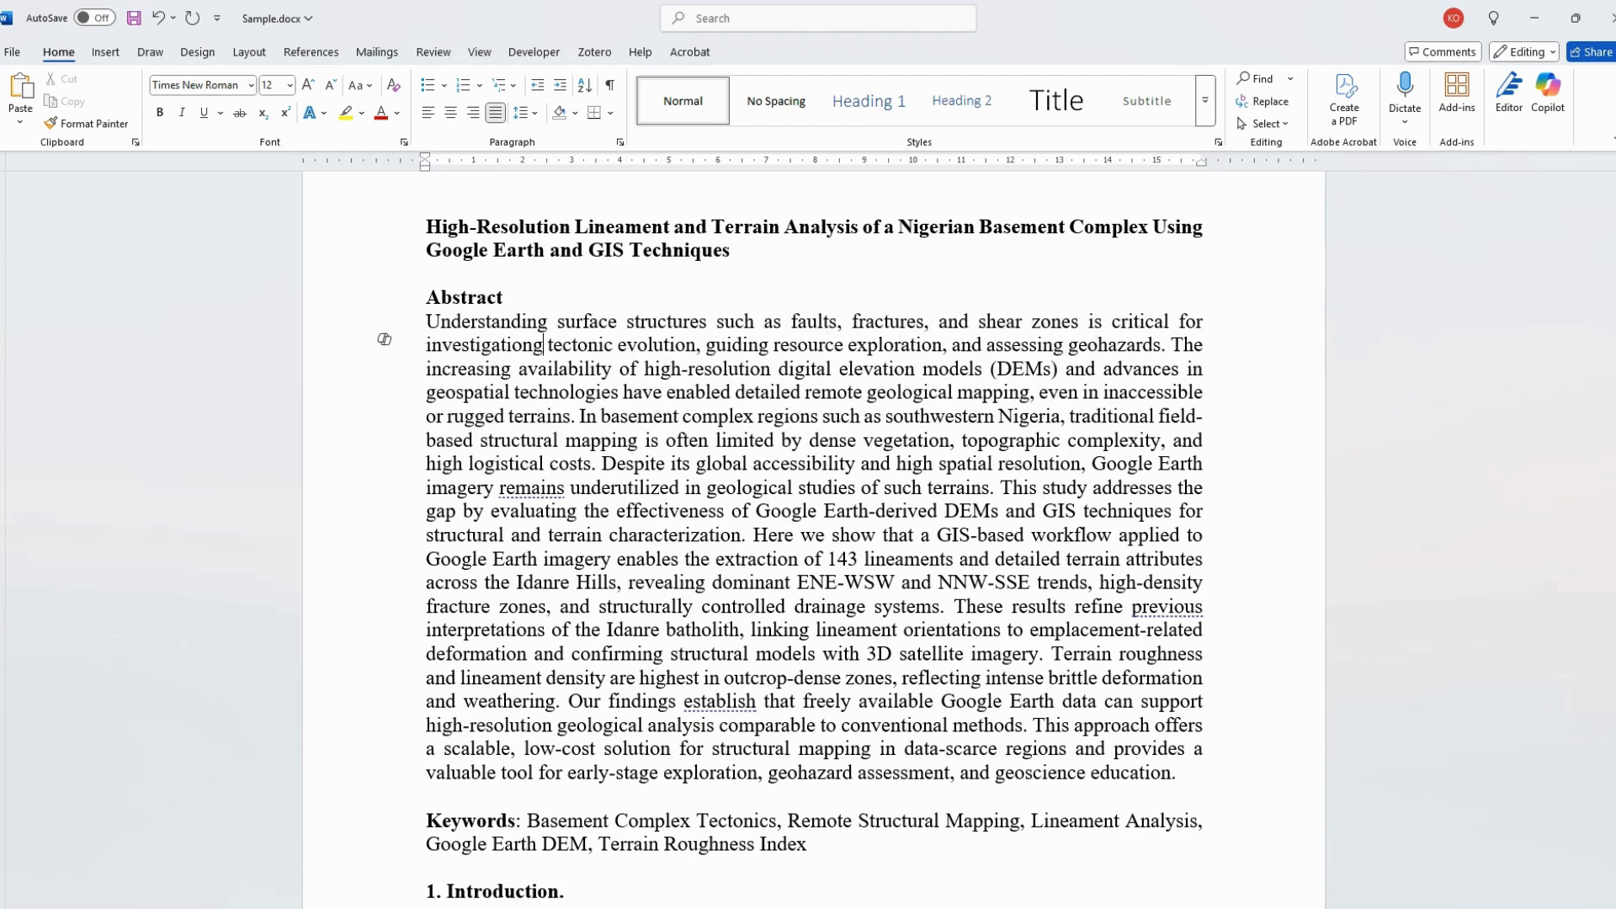
key("BackSpace")
key("BackSpace")
type("ing")
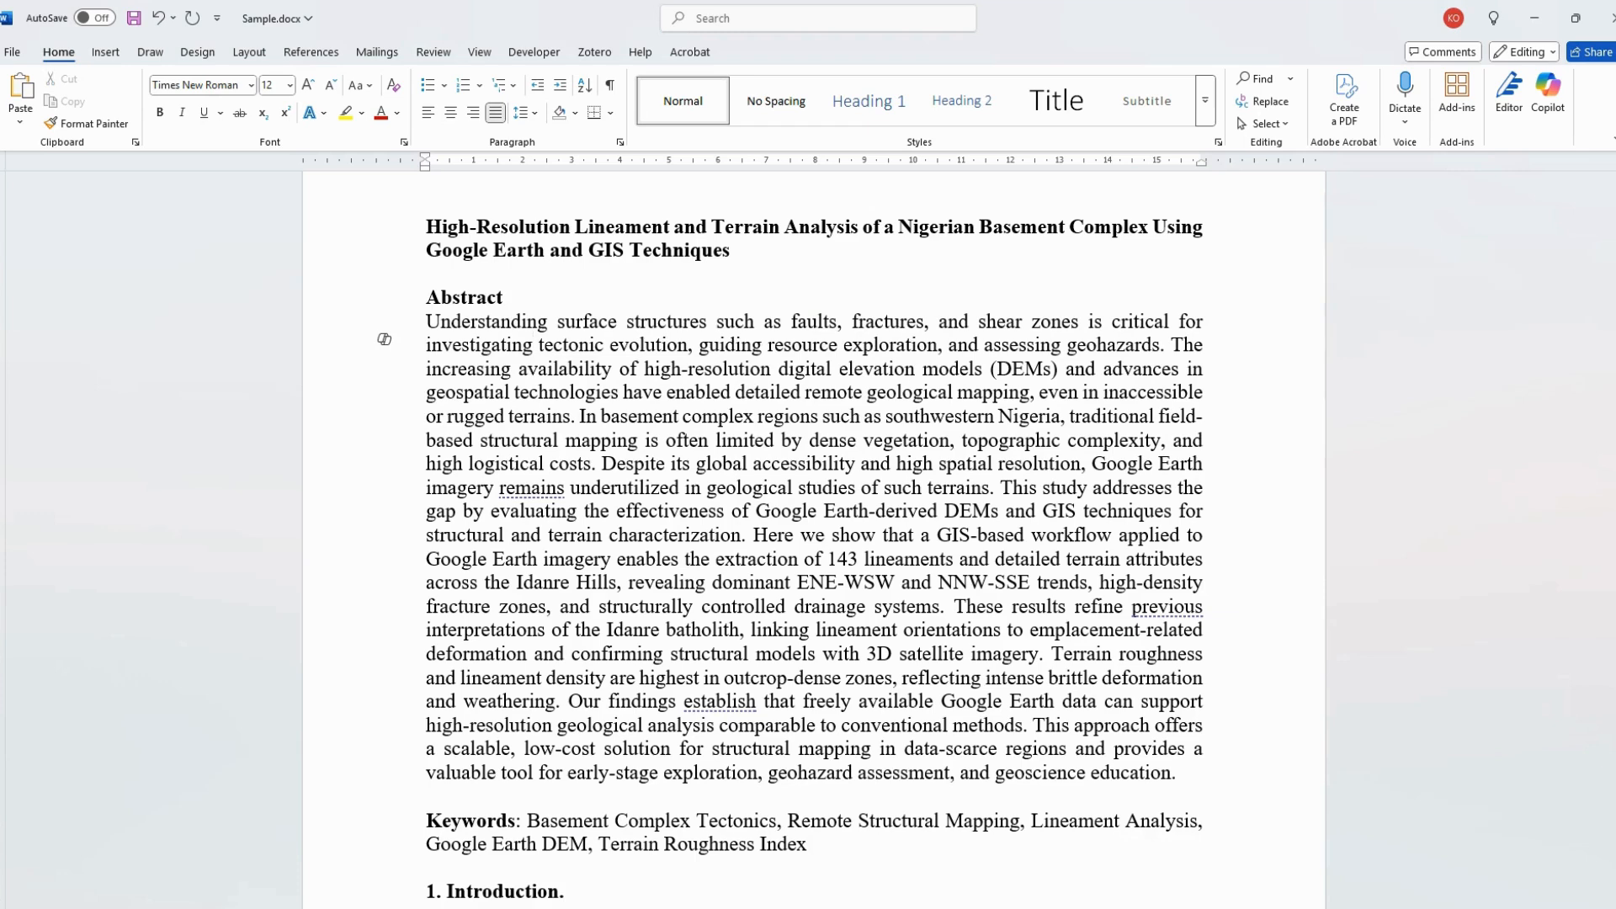
Accept the clarity suggestion that replaces "remains" with "is still" in the abstract's sentence about Google Earth imagery.
left_click(751, 393)
right_click(541, 487)
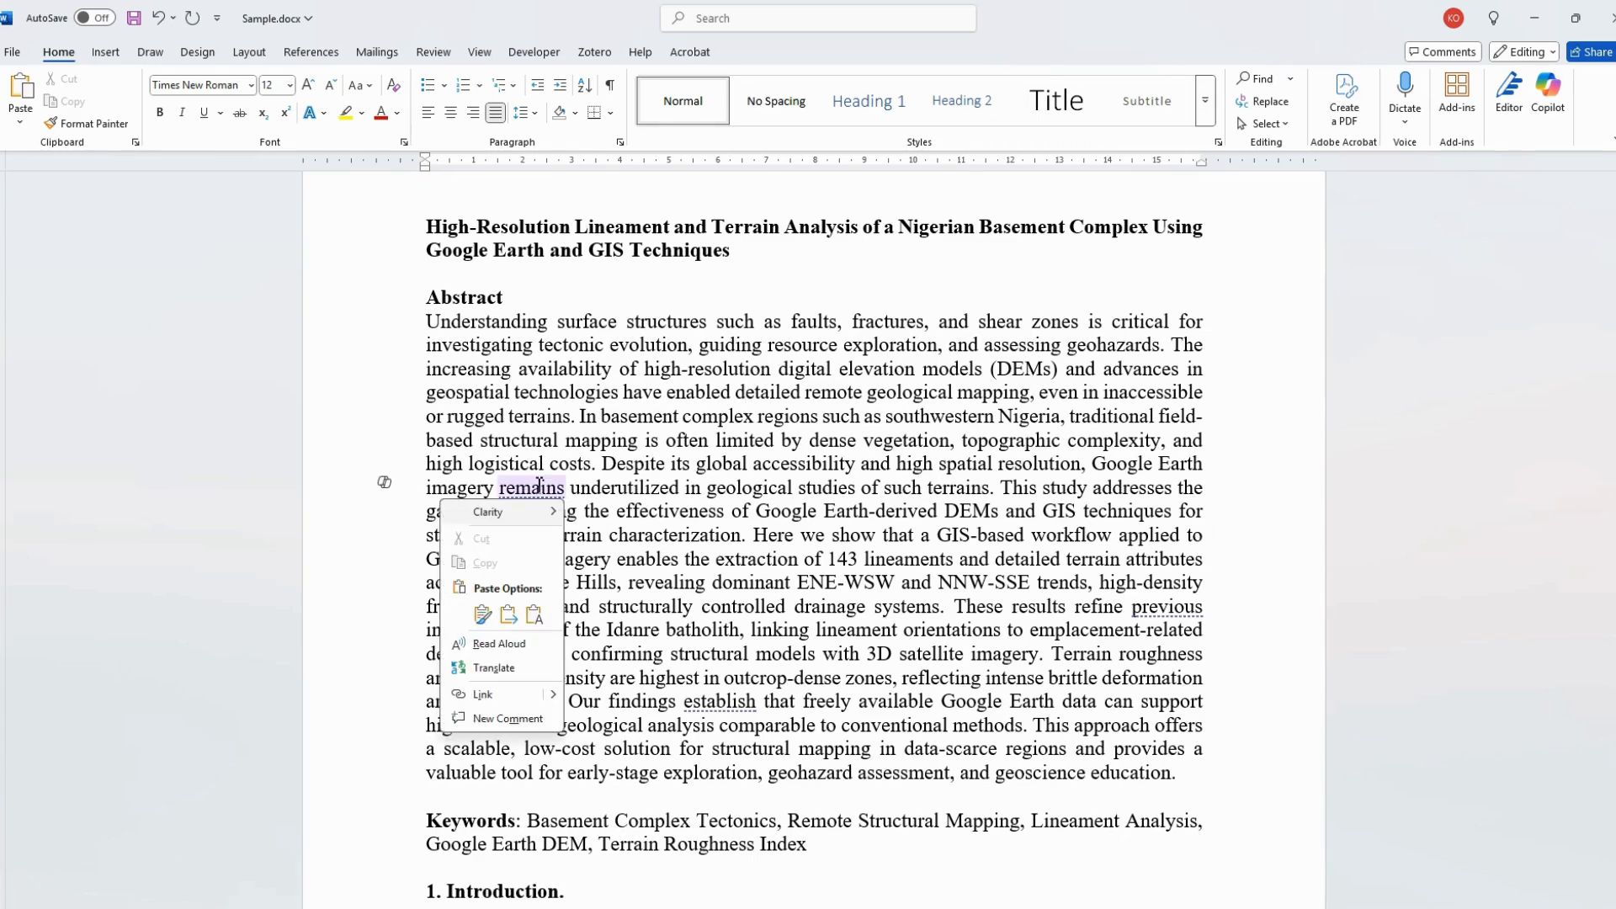
left_click(607, 563)
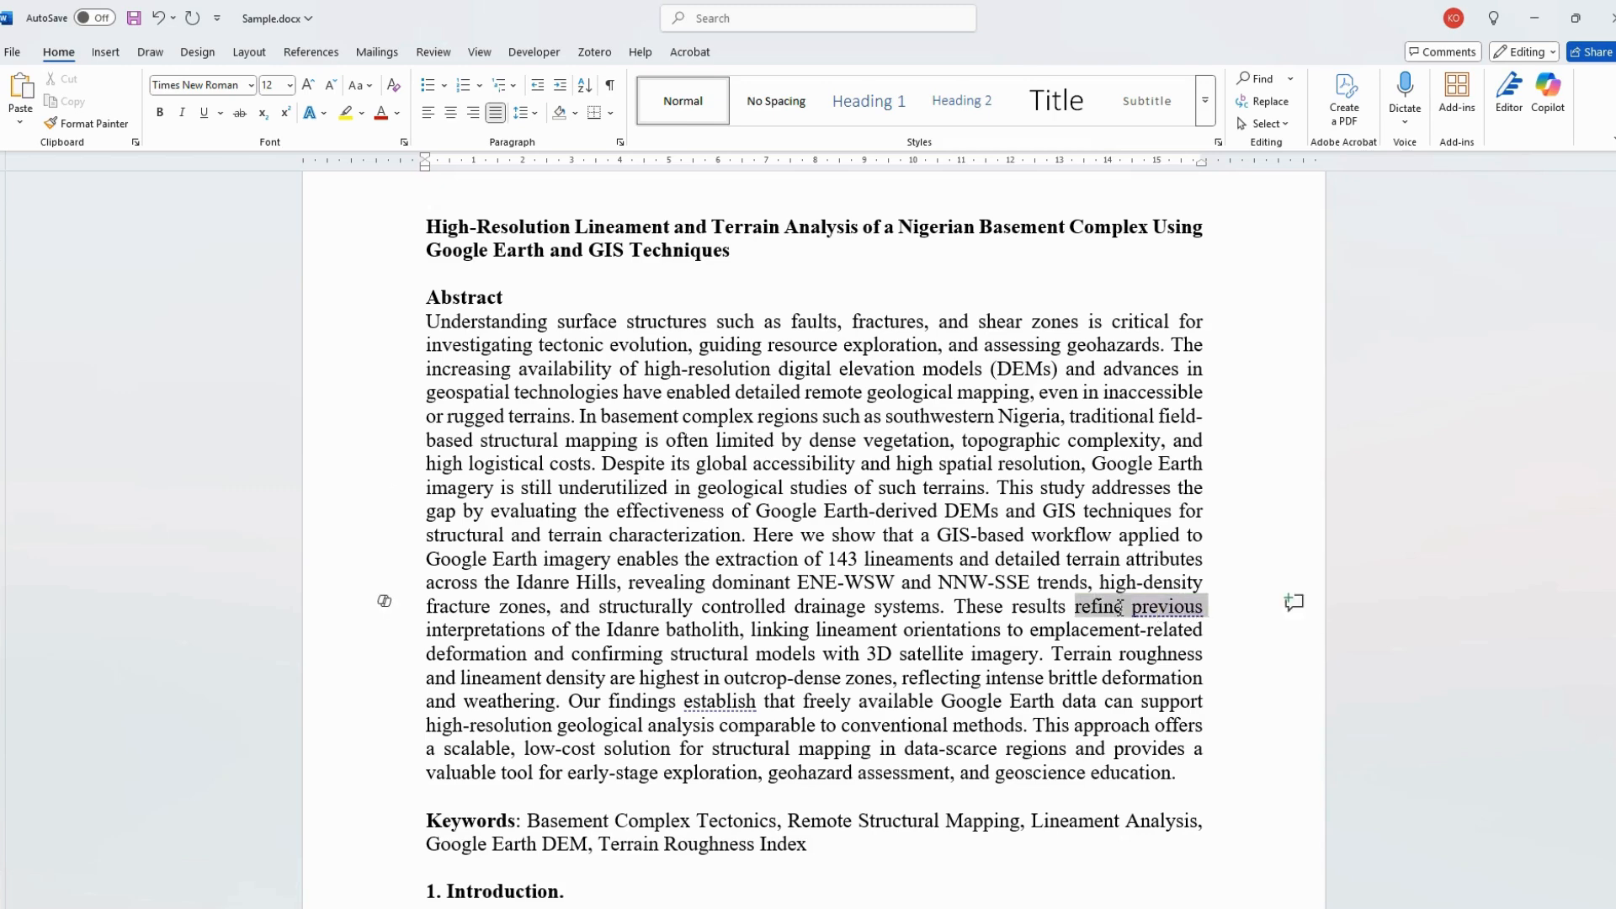
Accept the suggestion "earlier" for "previous" in the abstract, and replace "establish" with "show" after "Our findings".
right_click(1166, 617)
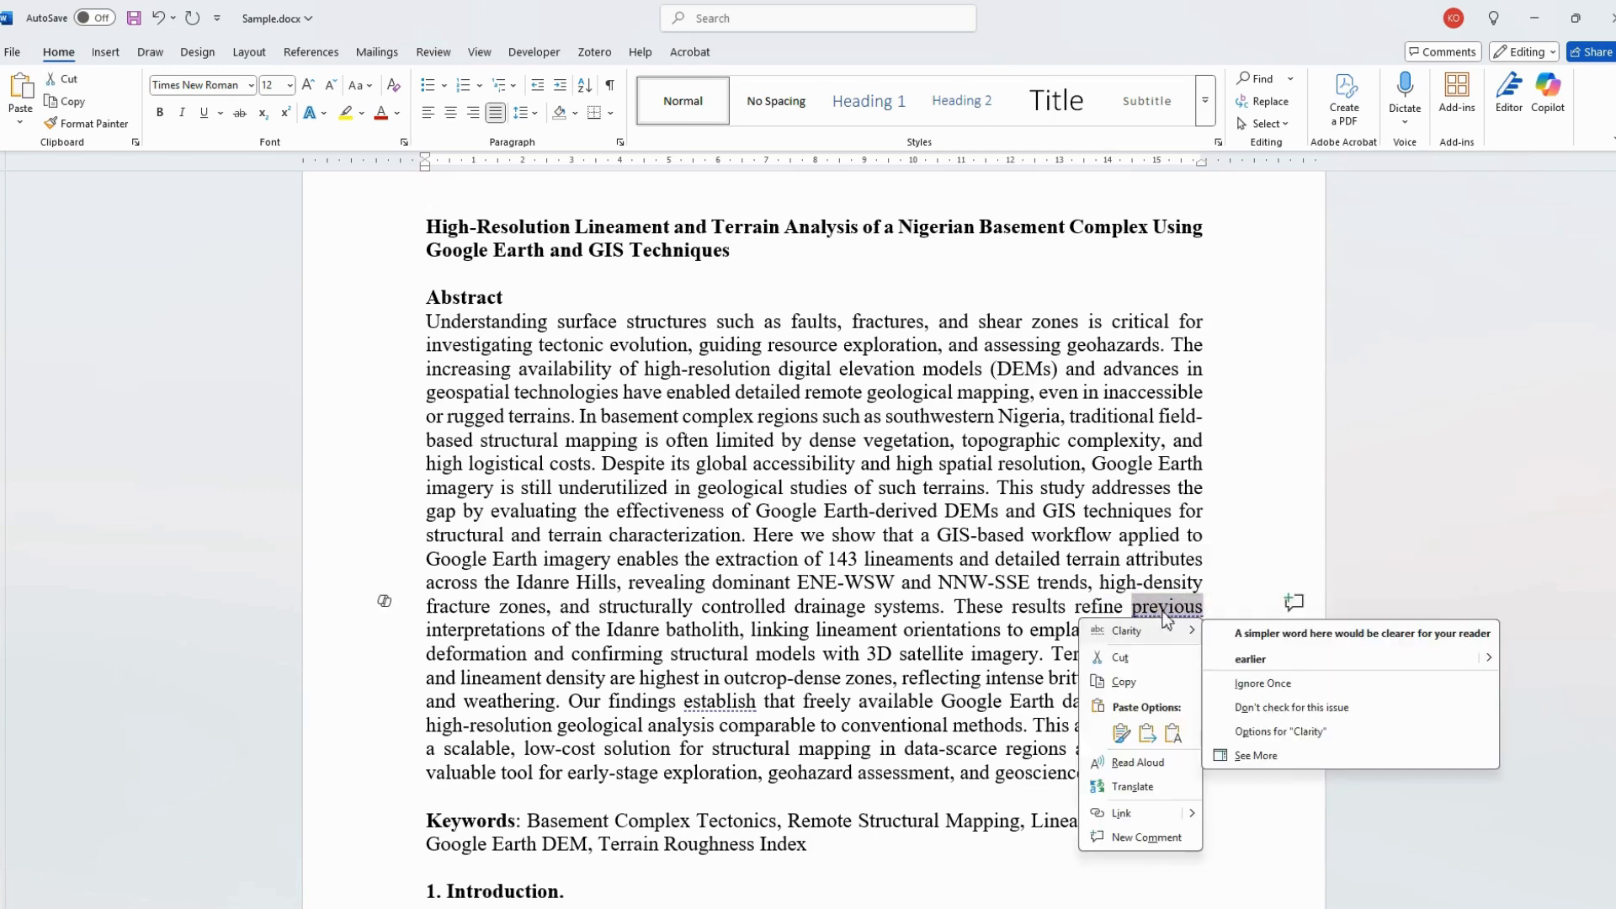
left_click(1260, 665)
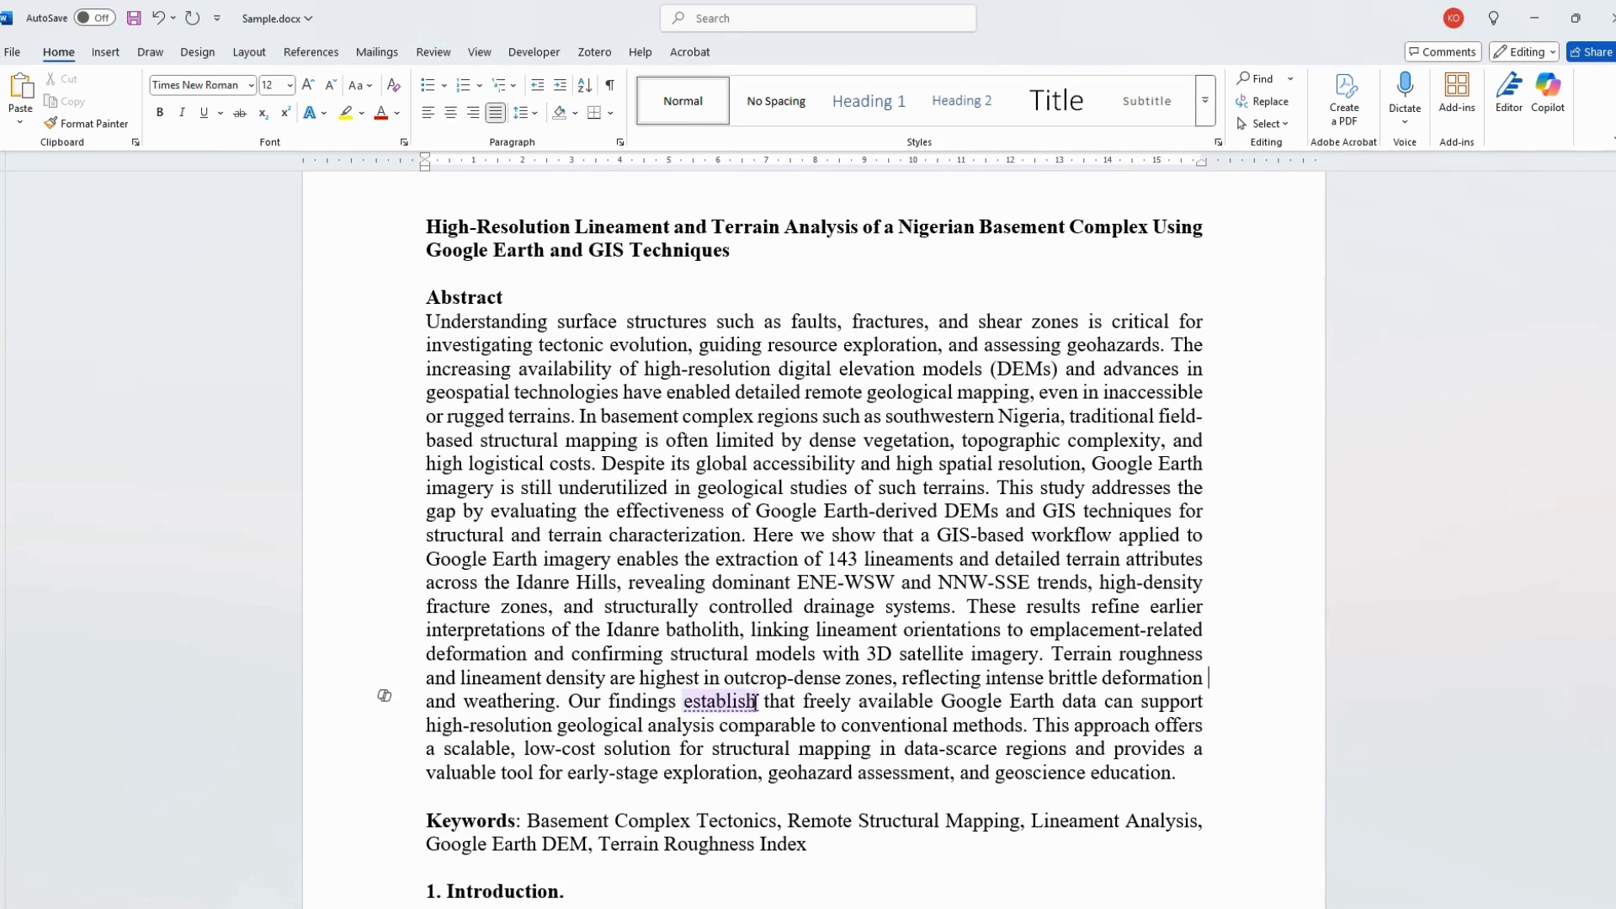
left_click_drag(753, 699, 684, 699)
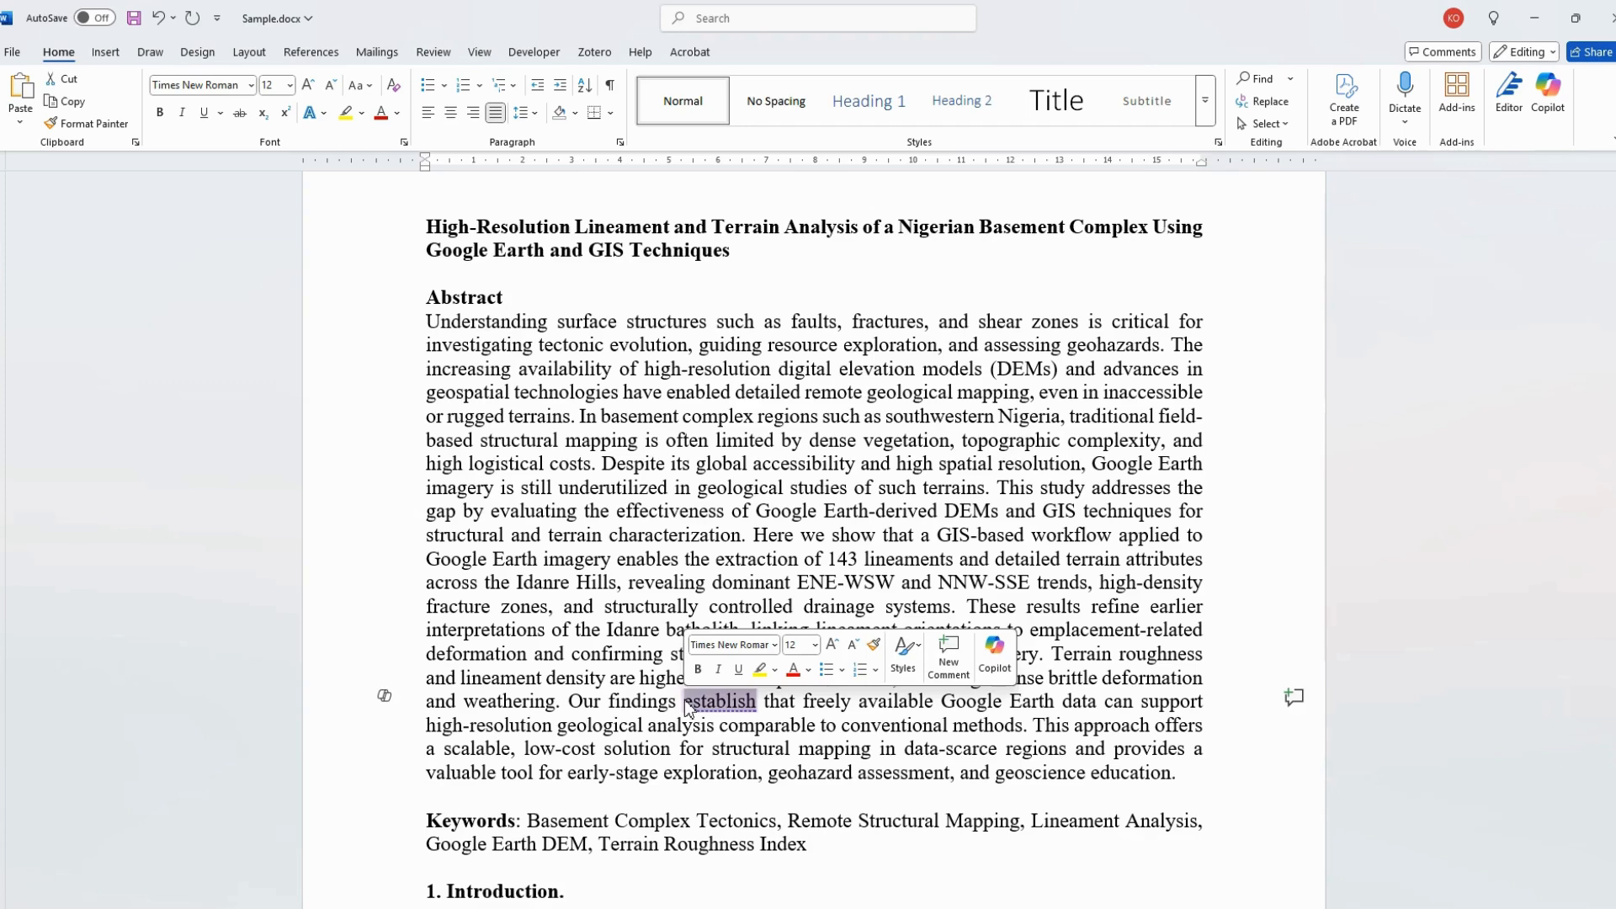
type("show")
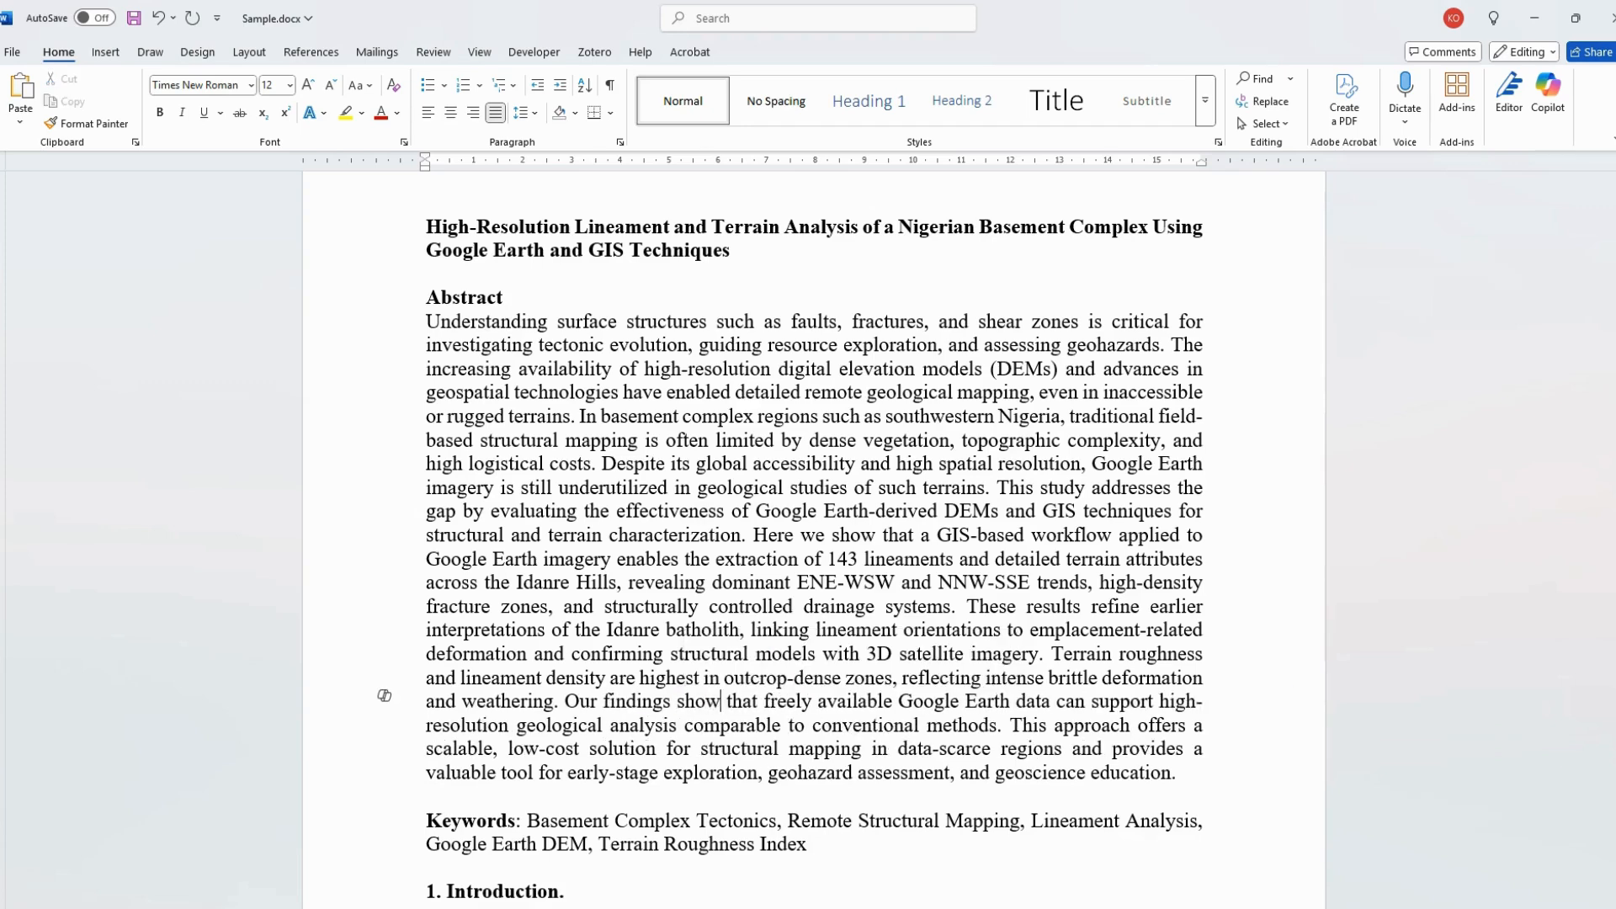
left_click(898, 762, "ctrl")
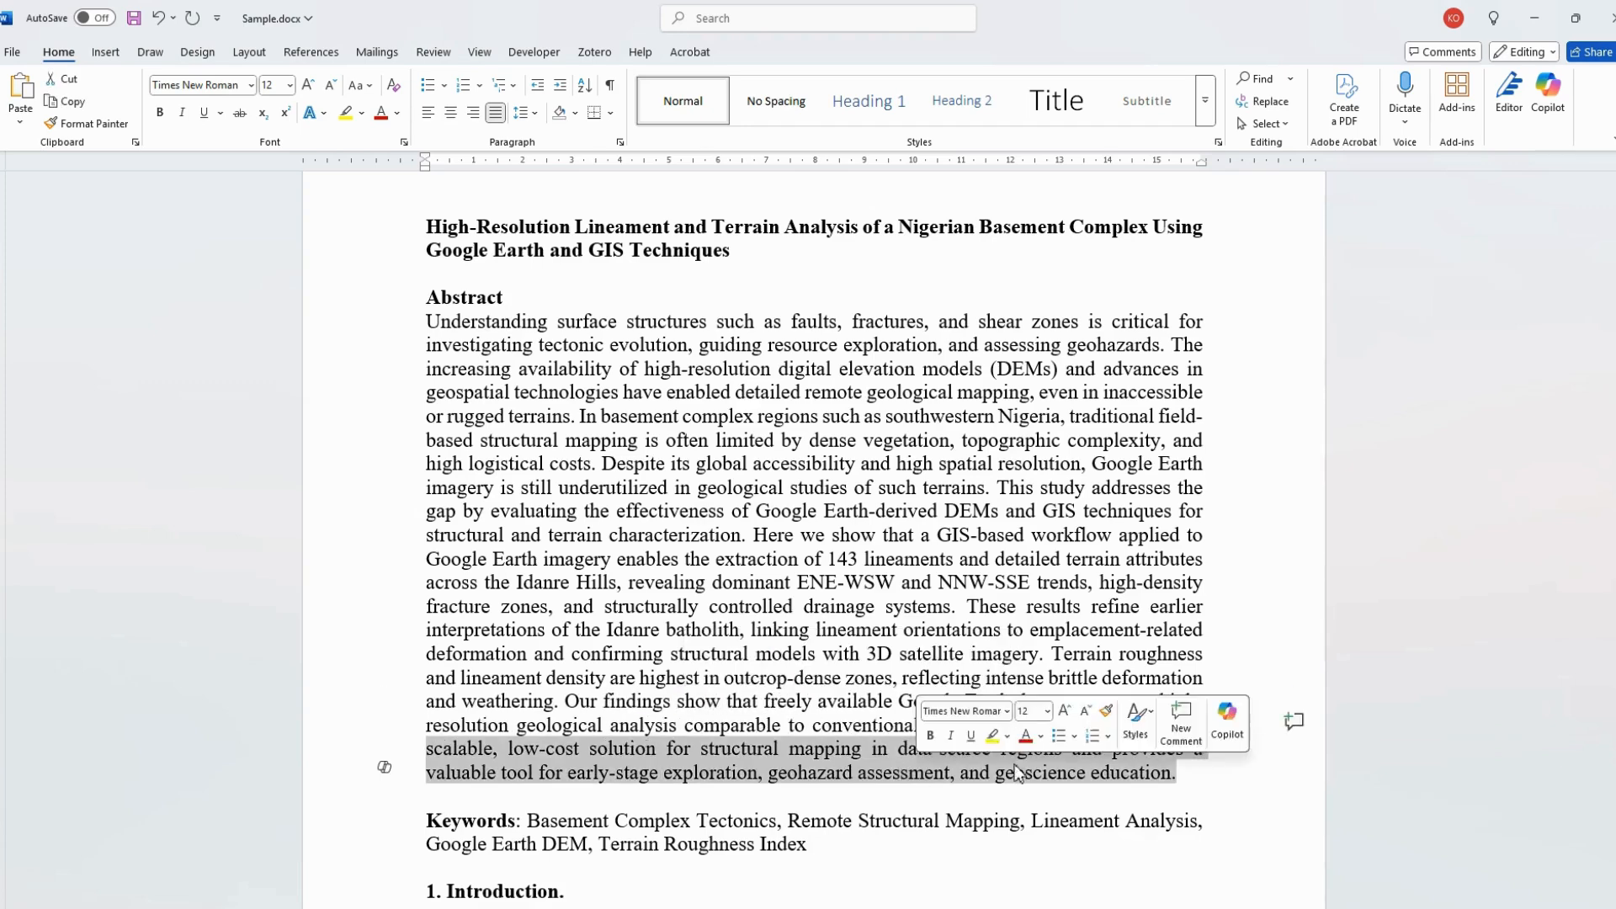
left_click(781, 748)
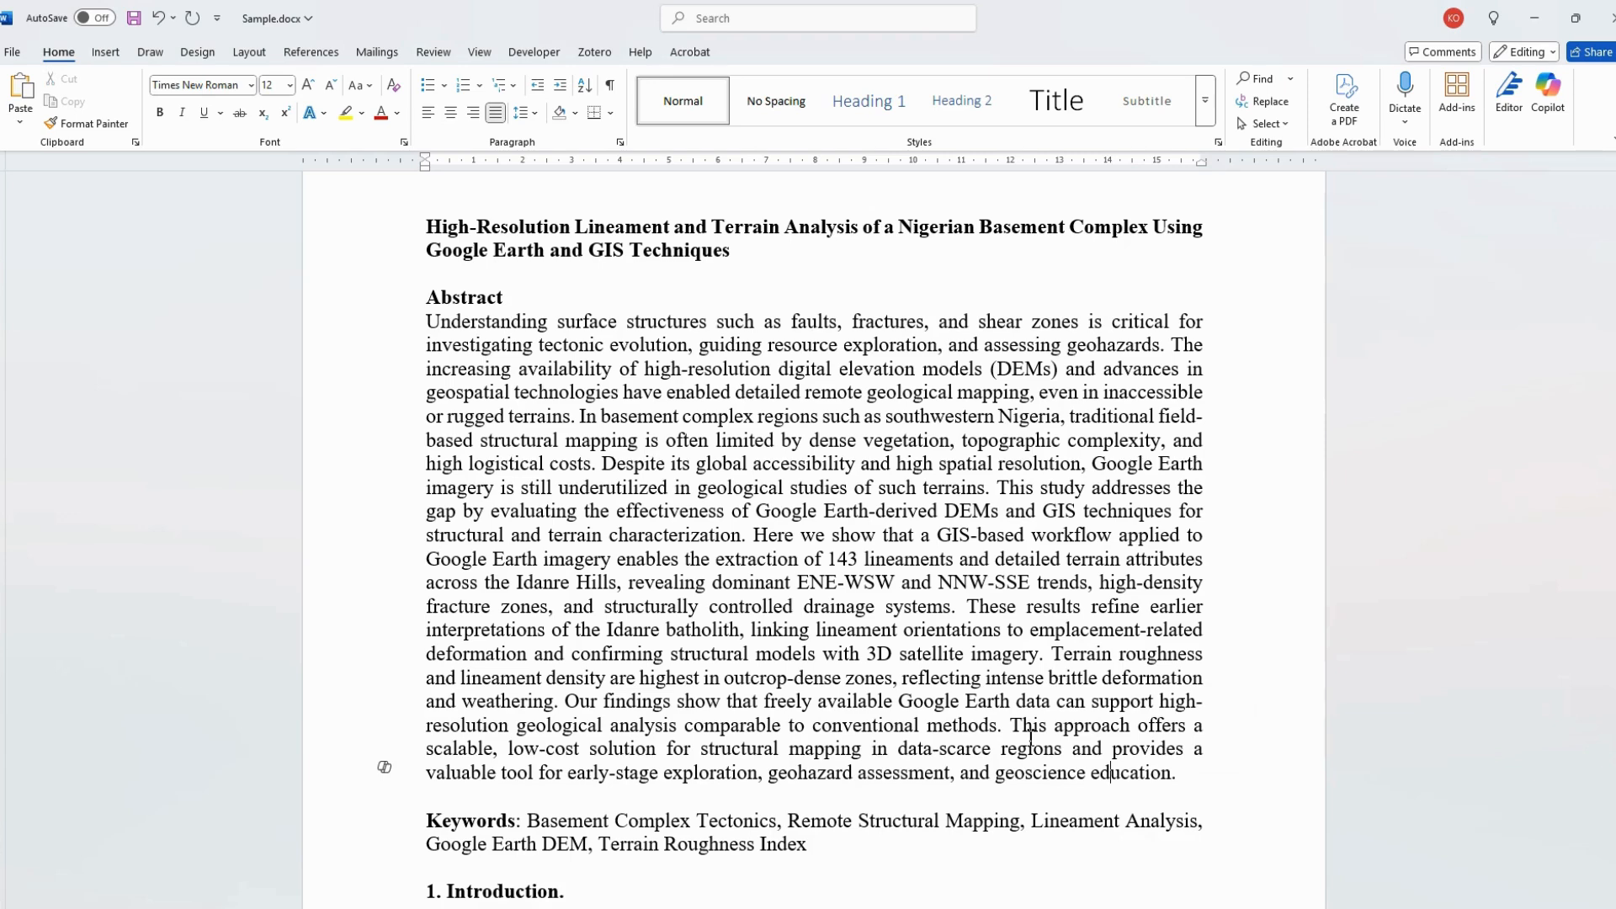
scroll(1027, 737, "down", 1, "ctrl")
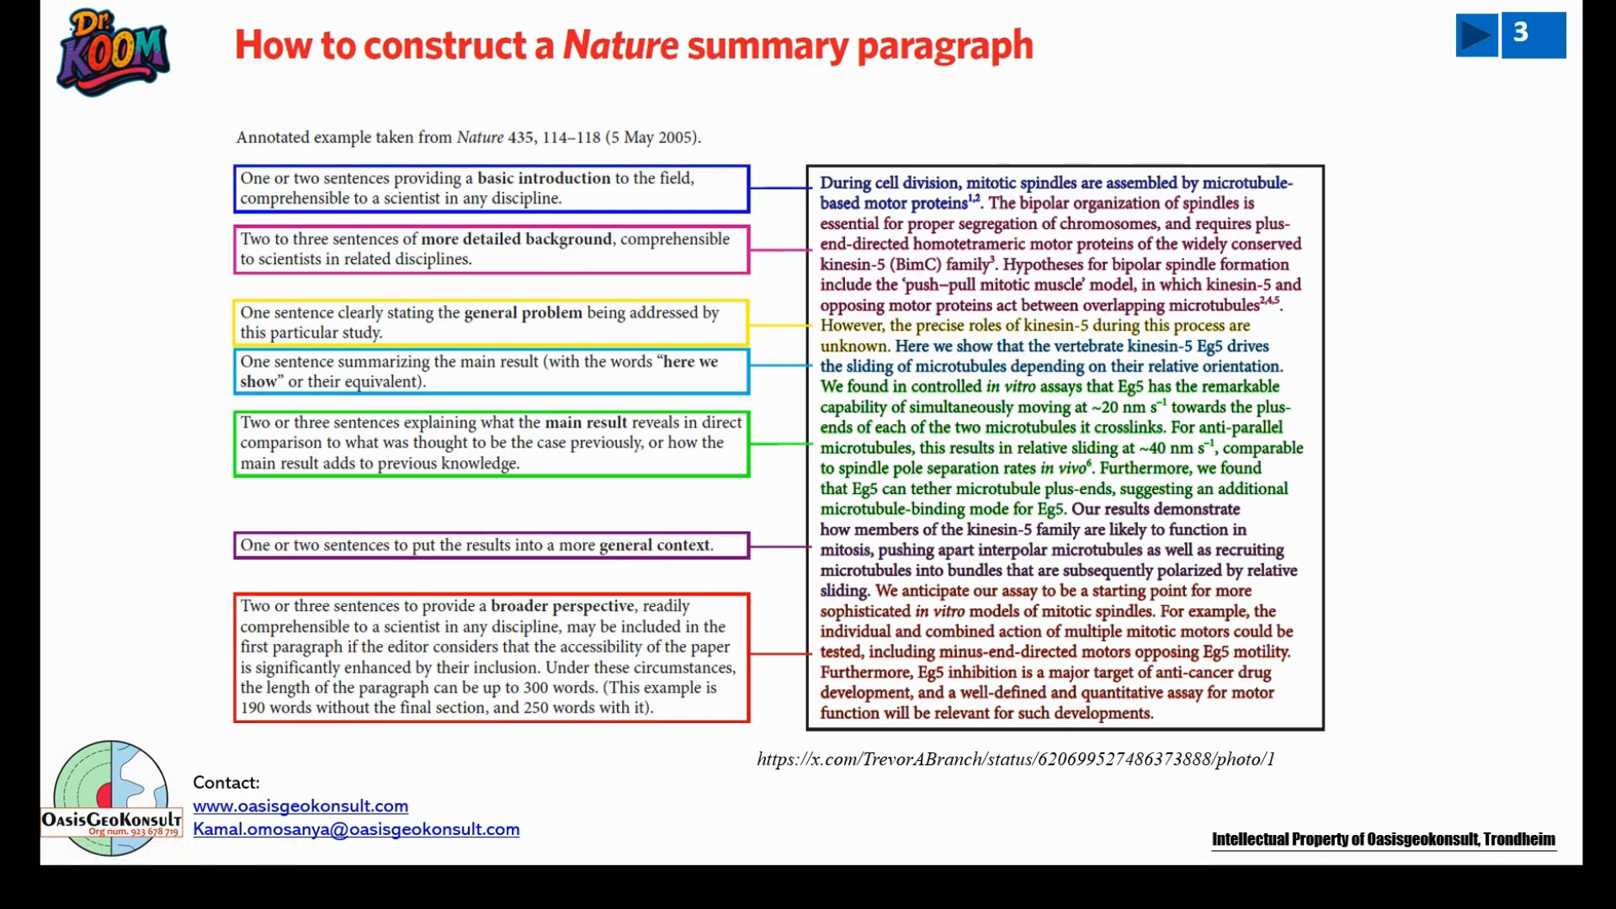
key("Right")
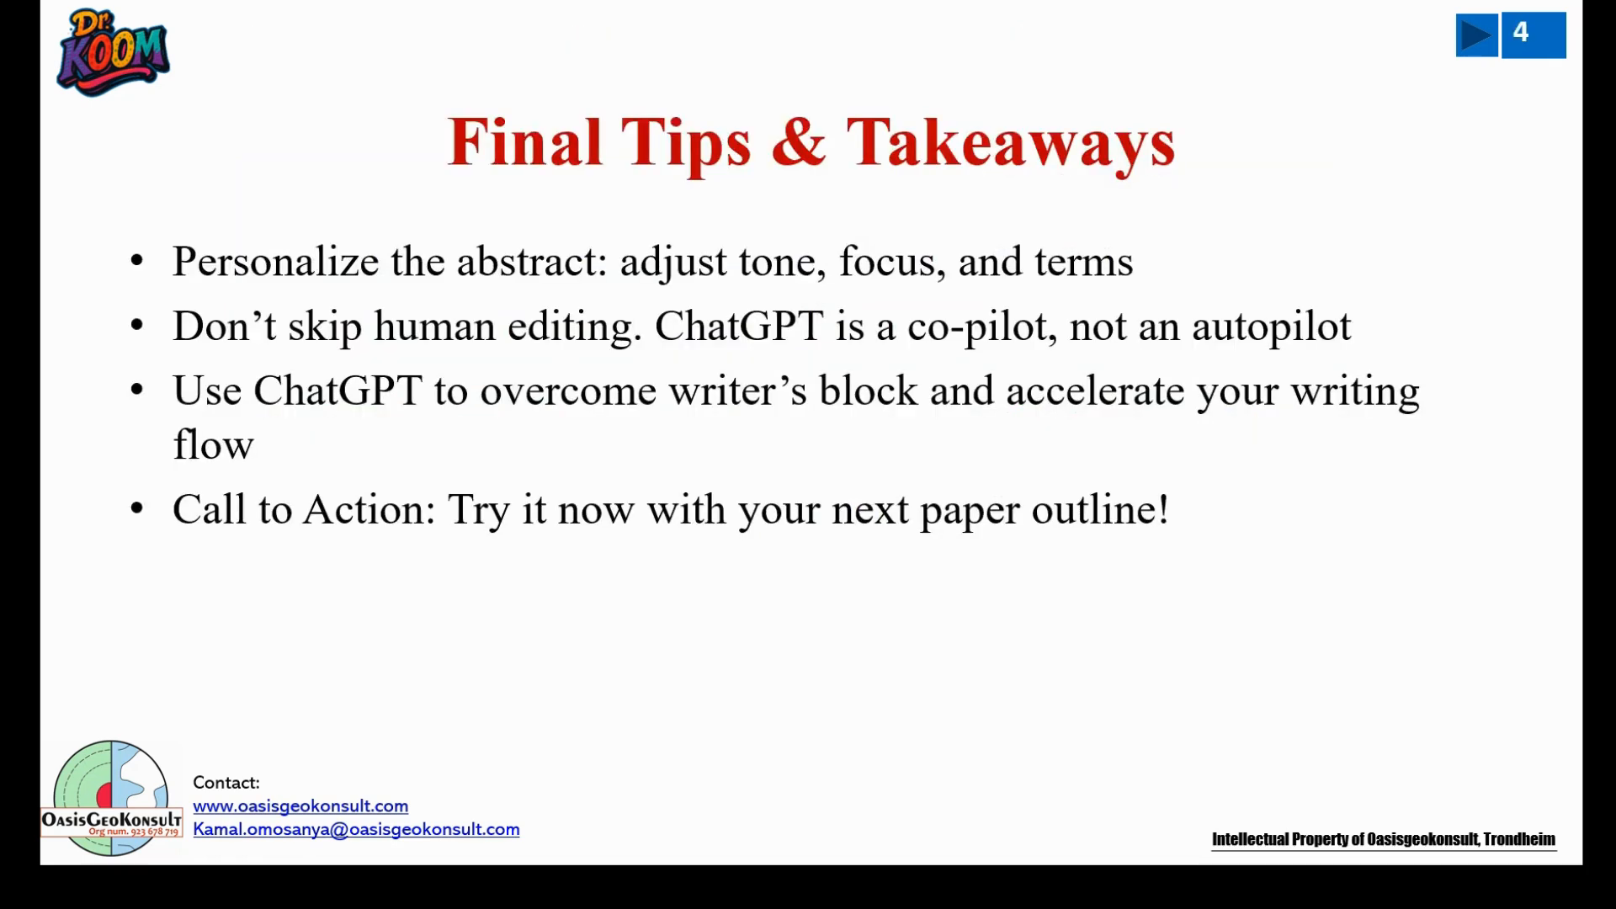